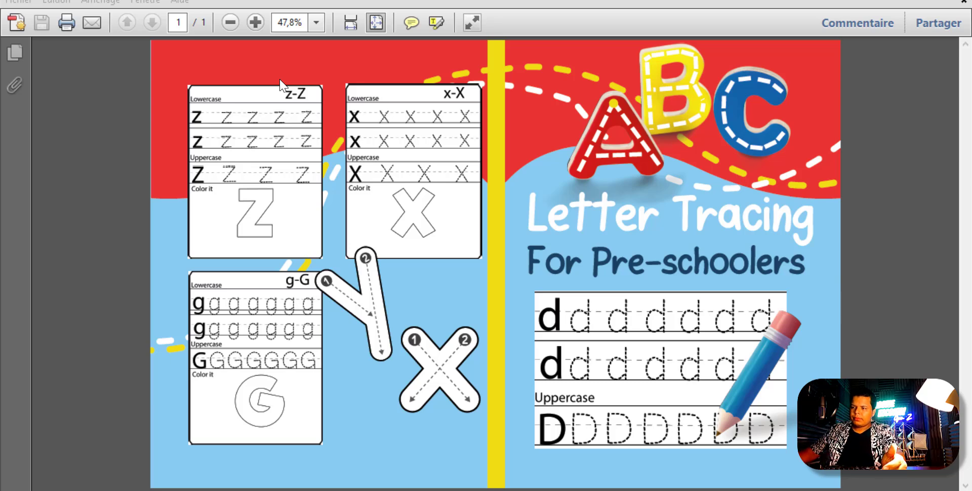
Look through the letter tracing interior PDF from the letter A page to the letter G page
{"action": "mouse_move", "coordinate": [521, 482]}
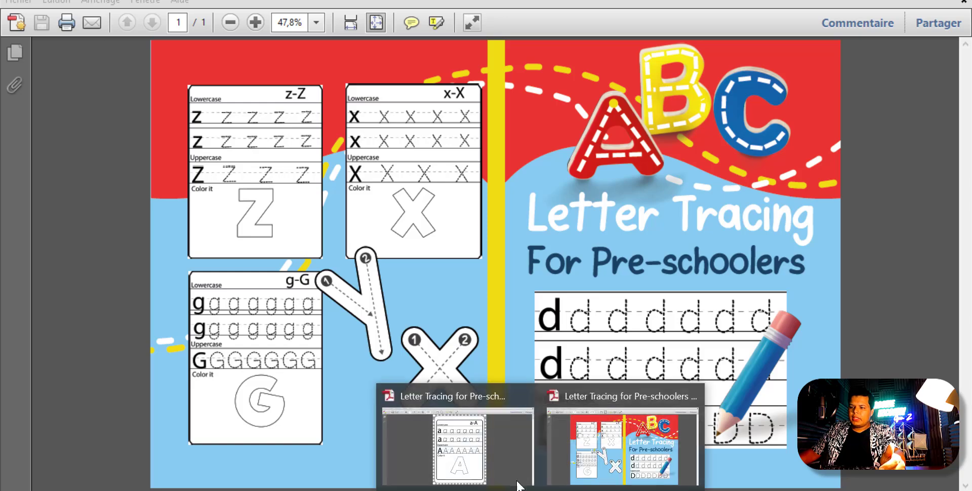
{"action": "left_click", "coordinate": [477, 461]}
{"action": "scroll", "coordinate": [602, 267], "scroll_direction": "down", "scroll_amount": 15}
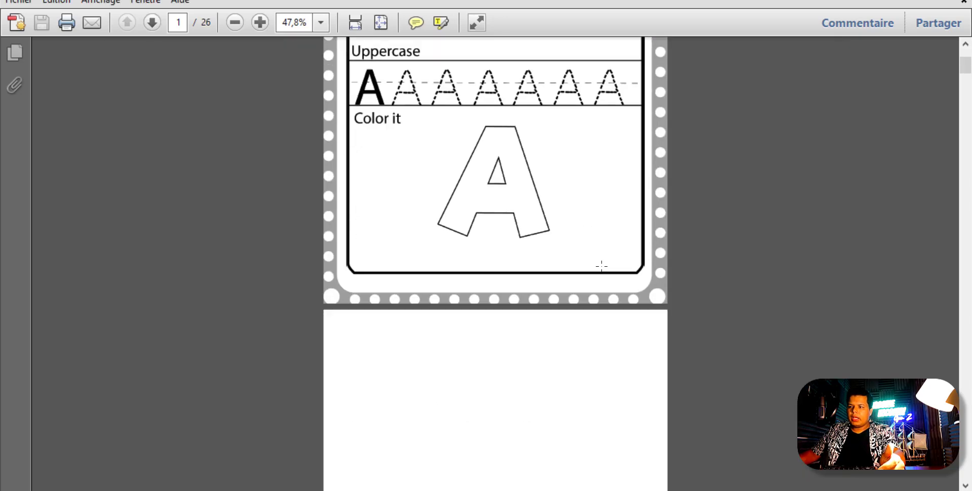
{"action": "scroll", "coordinate": [610, 263], "scroll_direction": "down", "scroll_amount": 15}
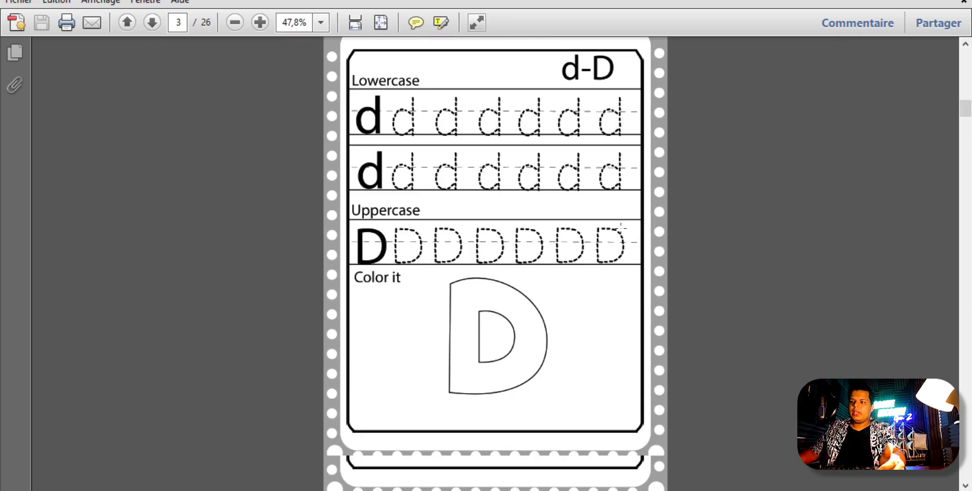
{"action": "scroll", "coordinate": [614, 233], "scroll_direction": "down", "scroll_amount": 5}
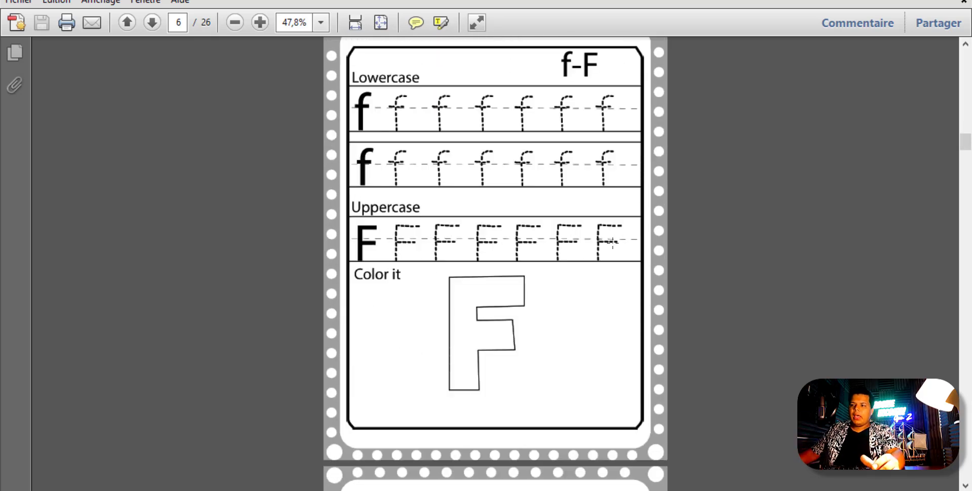
{"action": "scroll", "coordinate": [612, 242], "scroll_direction": "down", "scroll_amount": 5}
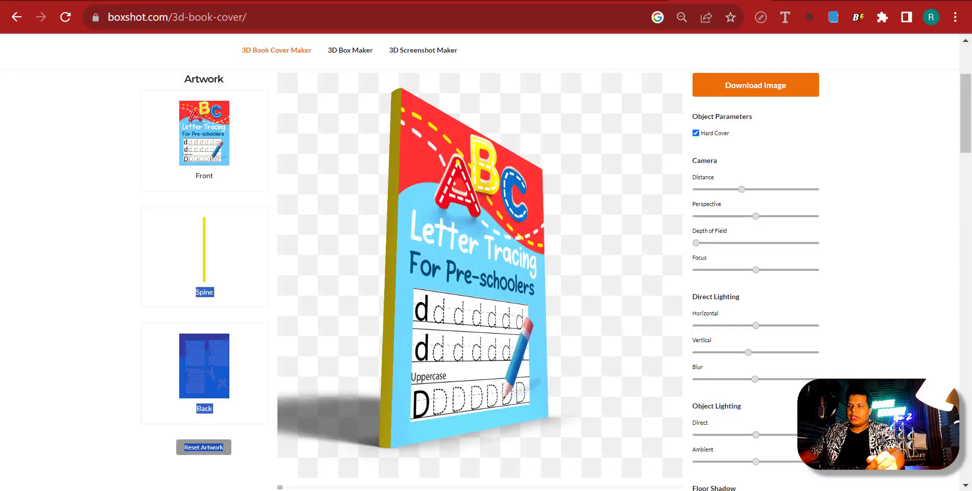
Rotate the 3D book cover mockup in Boxshot to view it from several angles, and look again at the interior PDF
{"action": "left_click_drag", "start_coordinate": [471, 304], "coordinate": [288, 139]}
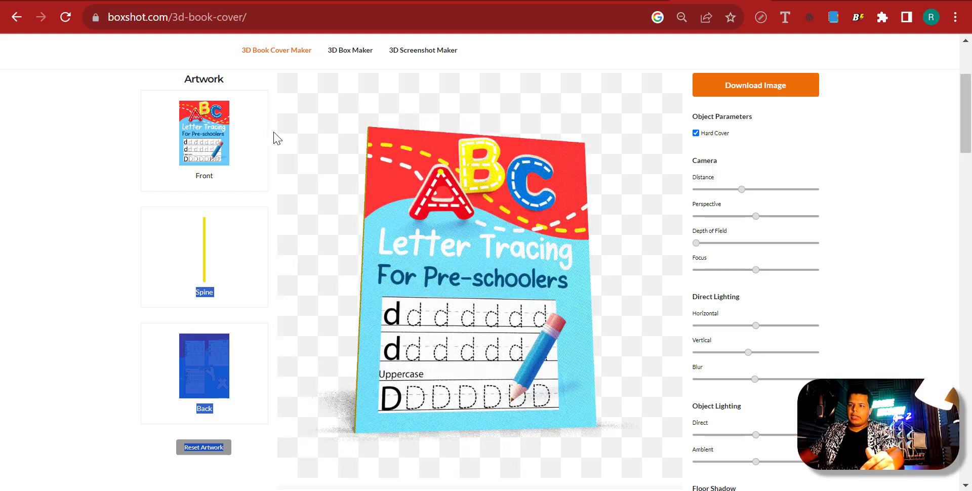
{"action": "left_click_drag", "start_coordinate": [311, 210], "coordinate": [525, 193]}
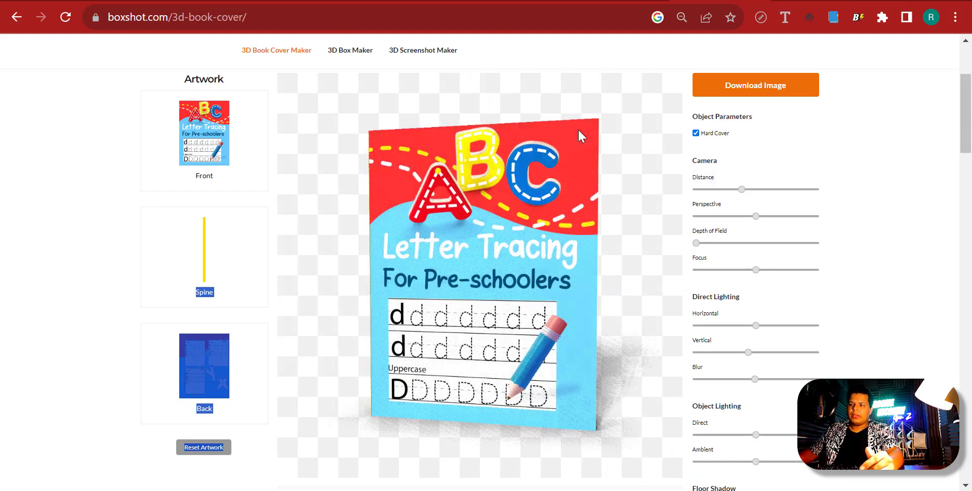
{"action": "left_click_drag", "start_coordinate": [533, 486], "coordinate": [536, 490]}
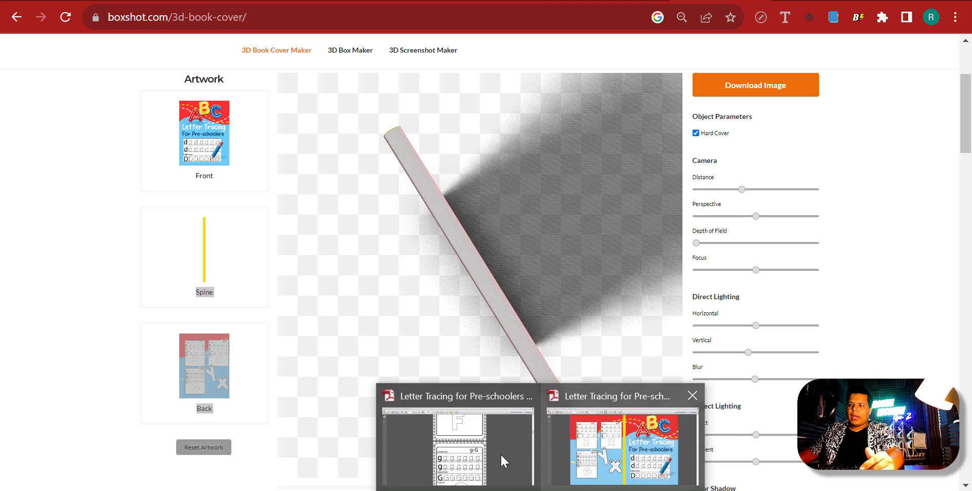
{"action": "left_click", "coordinate": [500, 455]}
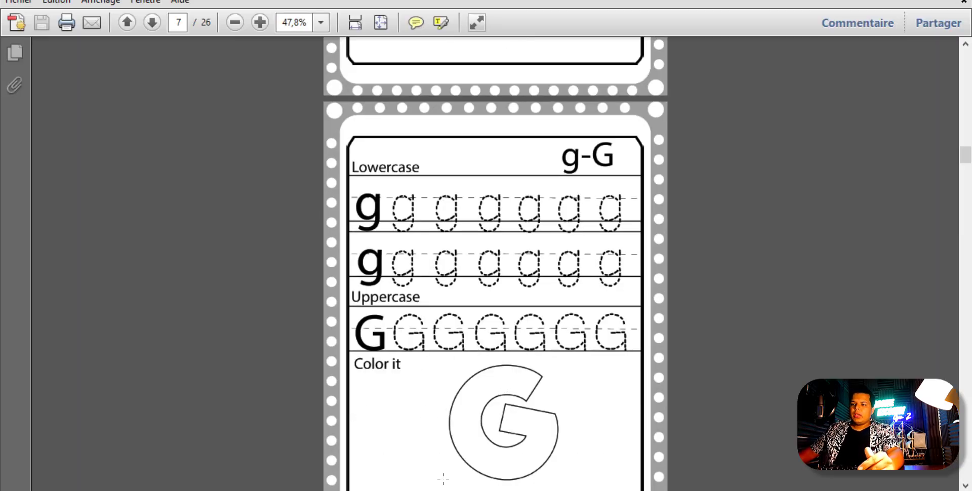
{"action": "key", "text": "alt+Tab"}
{"action": "left_click_drag", "start_coordinate": [443, 489], "coordinate": [506, 490]}
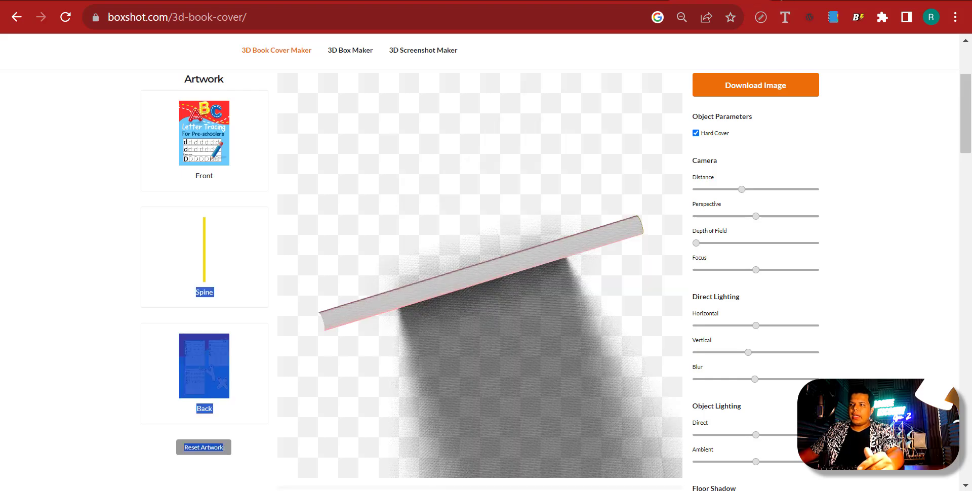
Open Canva's home page in a new browser tab
{"action": "key", "text": "ctrl+t"}
{"action": "type", "text": "g"}
{"action": "key", "text": "Return"}
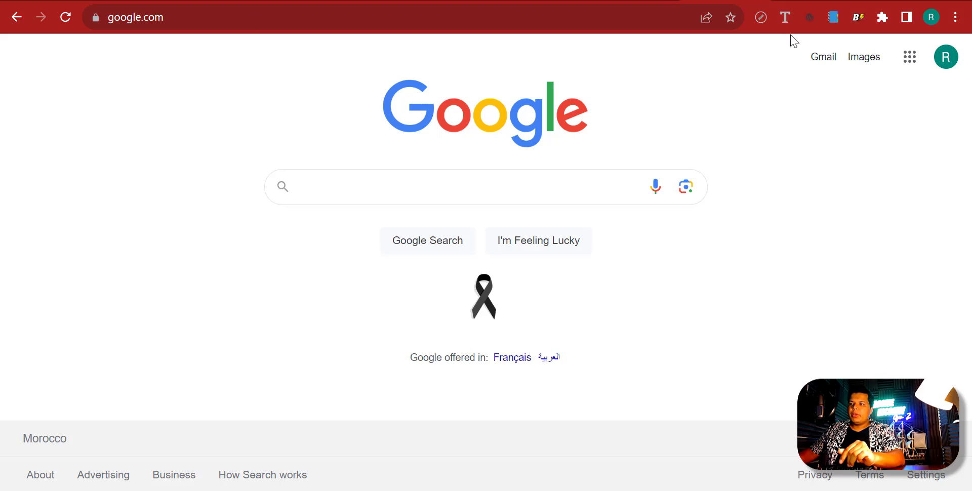
{"action": "left_click", "coordinate": [615, 17]}
{"action": "type", "text": "canva"}
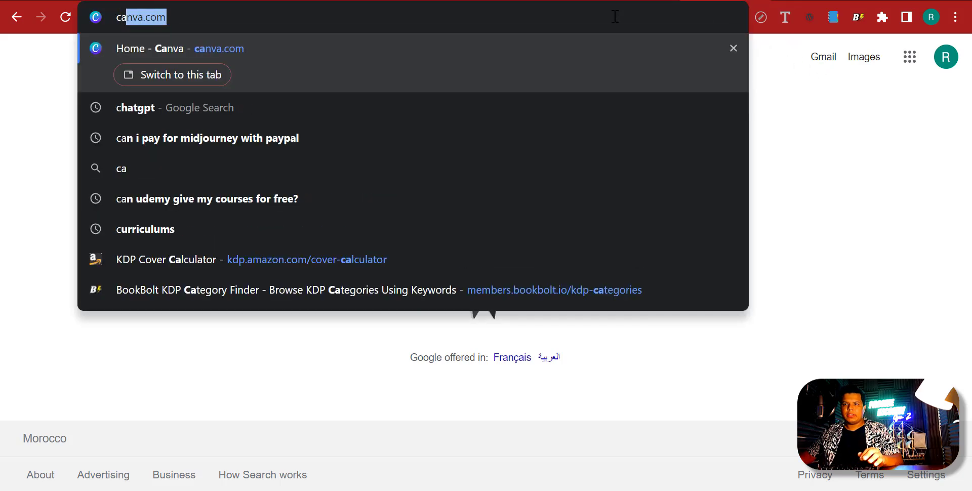
{"action": "key", "text": "Return"}
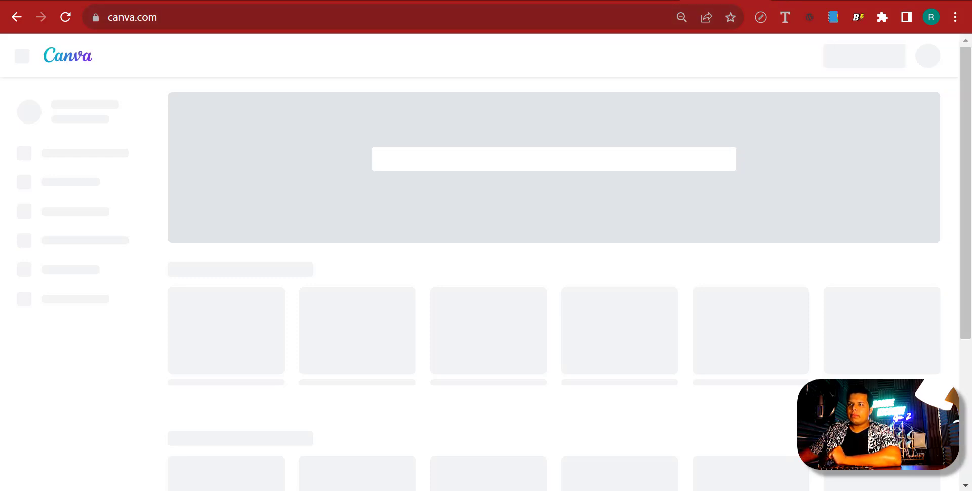
Search Google for "creative fabrica" in a new browser tab and open the Creative Fabrica site
{"action": "key", "text": "ctrl+t"}
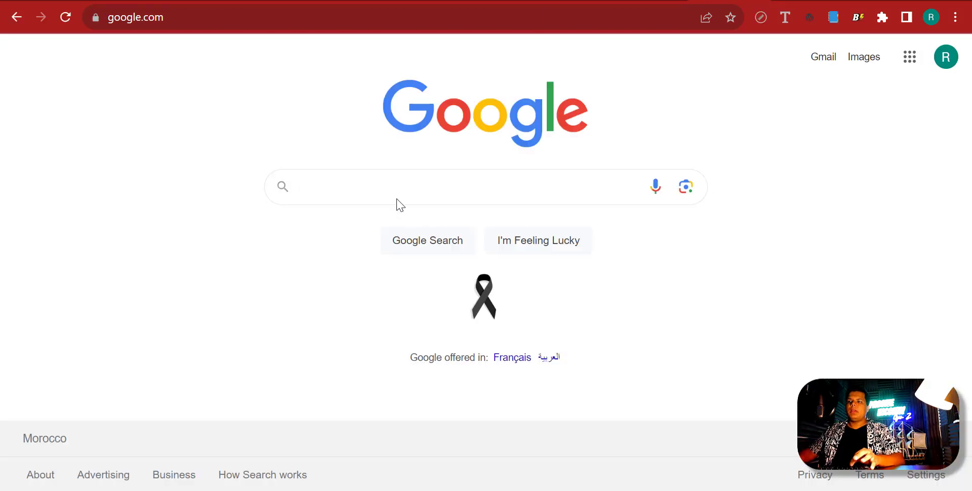
{"action": "left_click", "coordinate": [395, 181]}
{"action": "type", "text": "dr"}
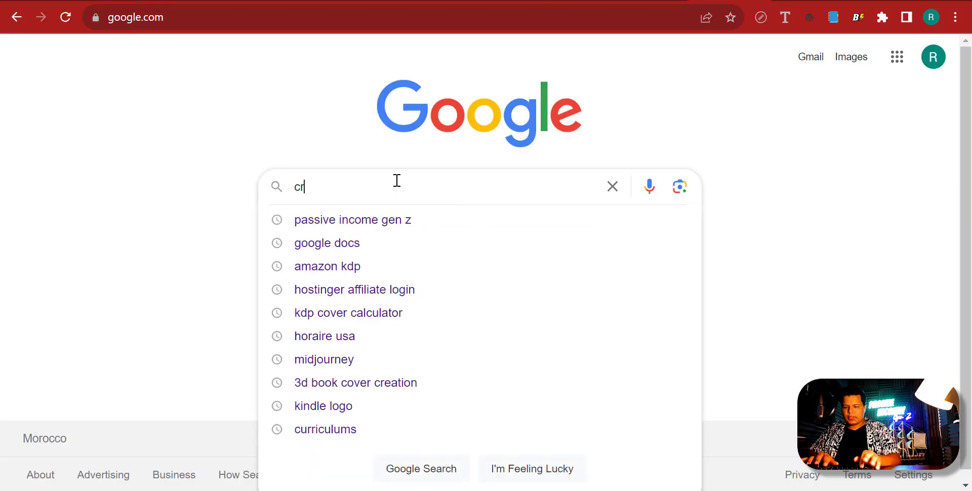
{"action": "type", "text": "eative "}
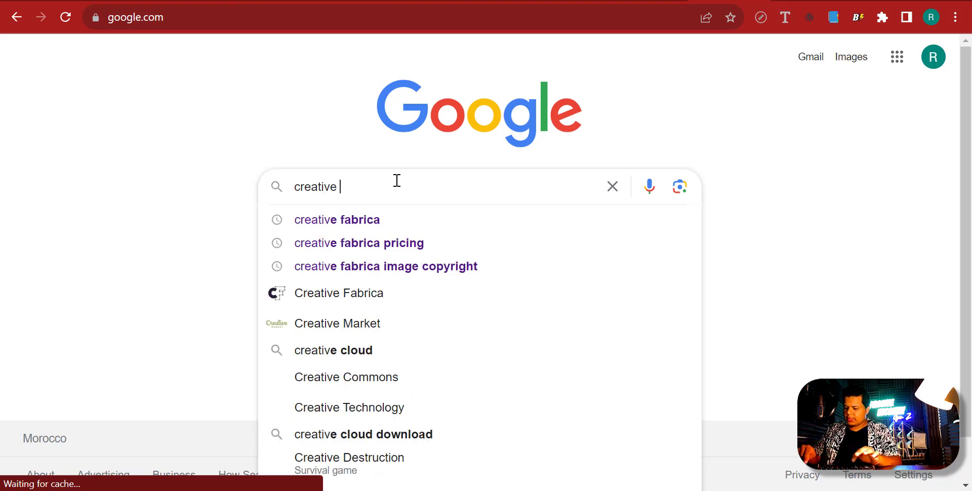
{"action": "type", "text": "fabrica"}
{"action": "key", "text": "Return"}
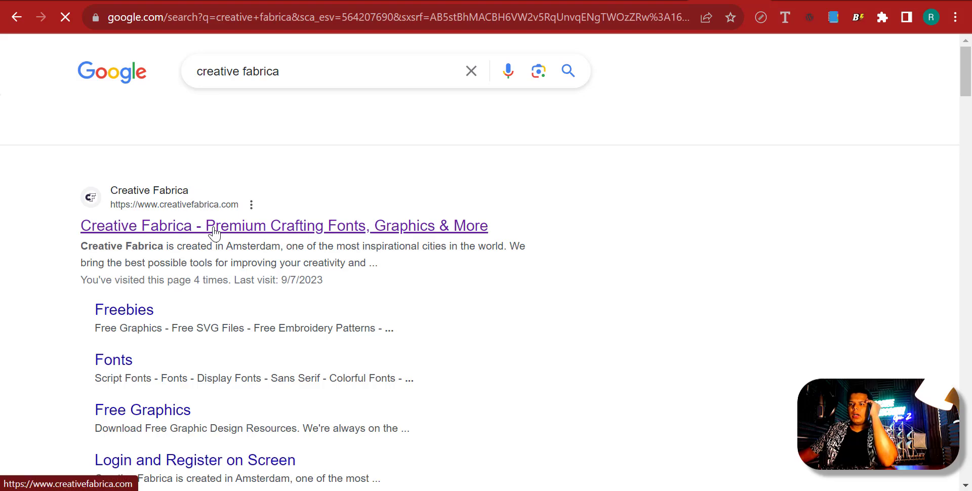
{"action": "left_click", "coordinate": [215, 232]}
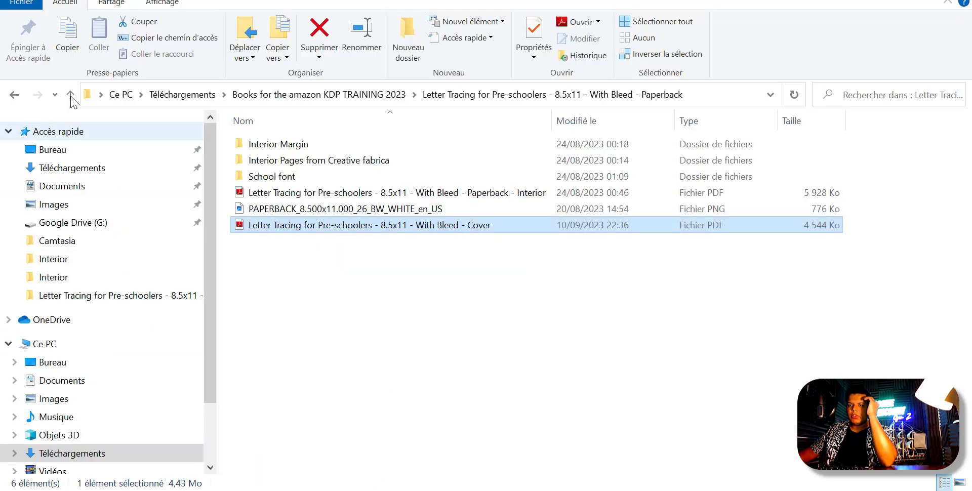
In File Explorer, open the "kdp Revamp 2 - Assignment Books" folder inside Téléchargements
{"action": "left_click", "coordinate": [77, 169]}
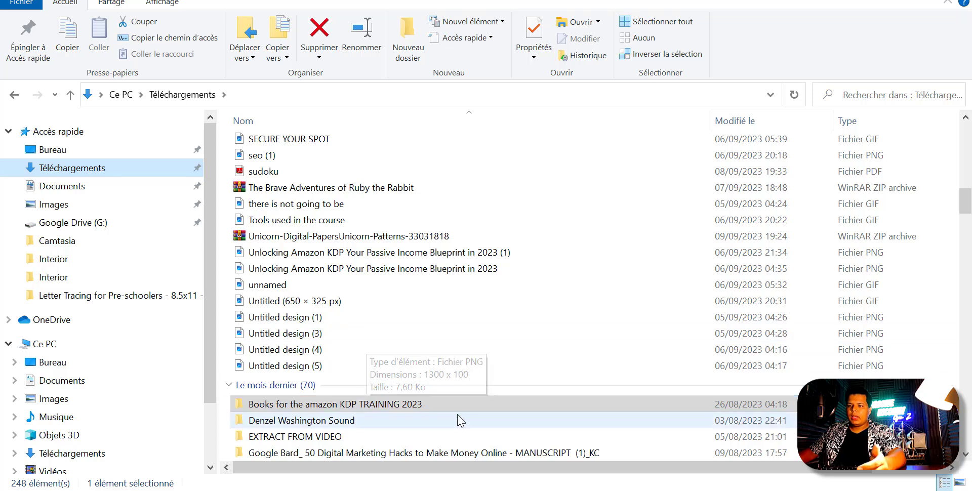
{"action": "scroll", "coordinate": [471, 365], "scroll_direction": "up", "scroll_amount": 1}
{"action": "scroll", "coordinate": [471, 365], "scroll_direction": "up", "scroll_amount": 16}
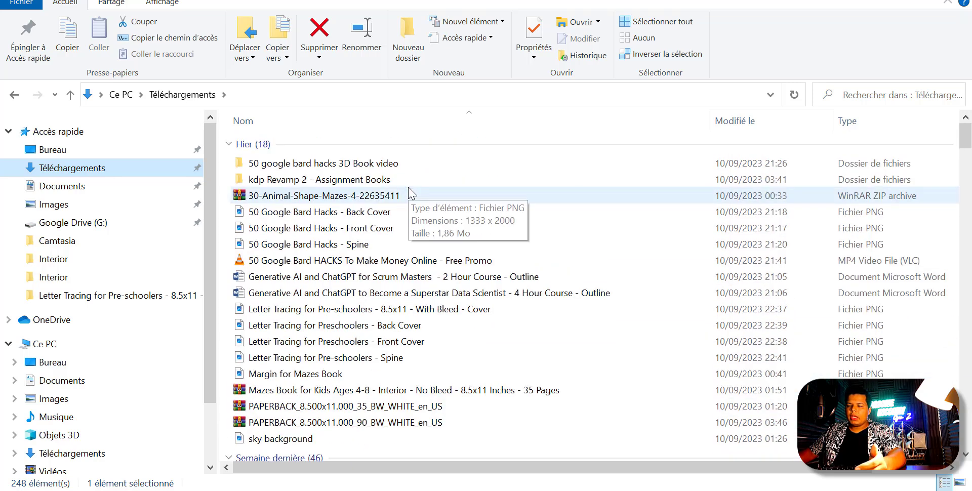
{"action": "left_click", "coordinate": [329, 182]}
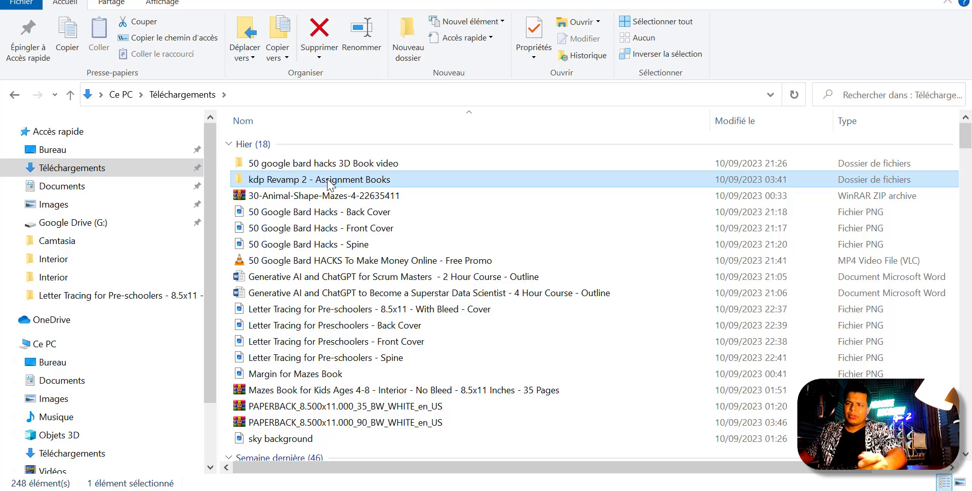
{"action": "double_click", "coordinate": [328, 183]}
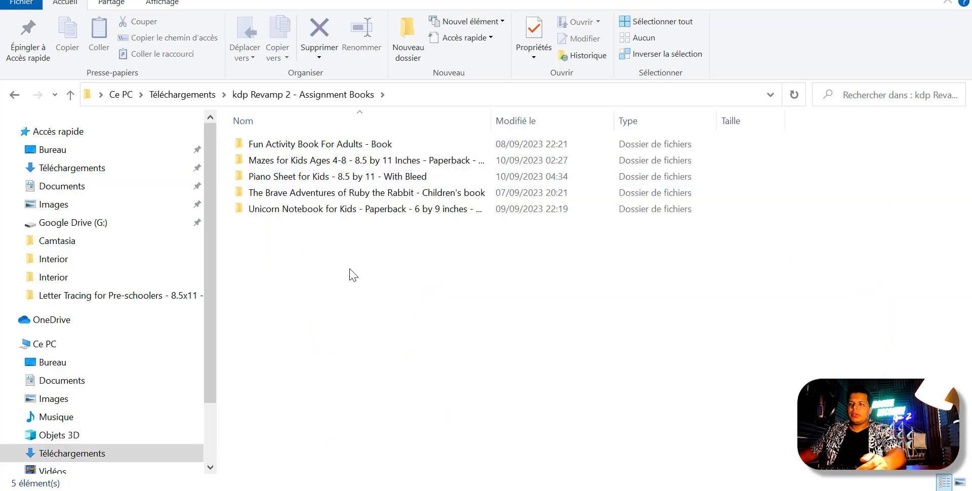
Create a folder named "Letter Tracing Book For Pre-schoolers - 8.5 by 11 Inches - Paperback - Bleed" among the assignment books
{"action": "right_click", "coordinate": [353, 274]}
{"action": "mouse_move", "coordinate": [430, 454]}
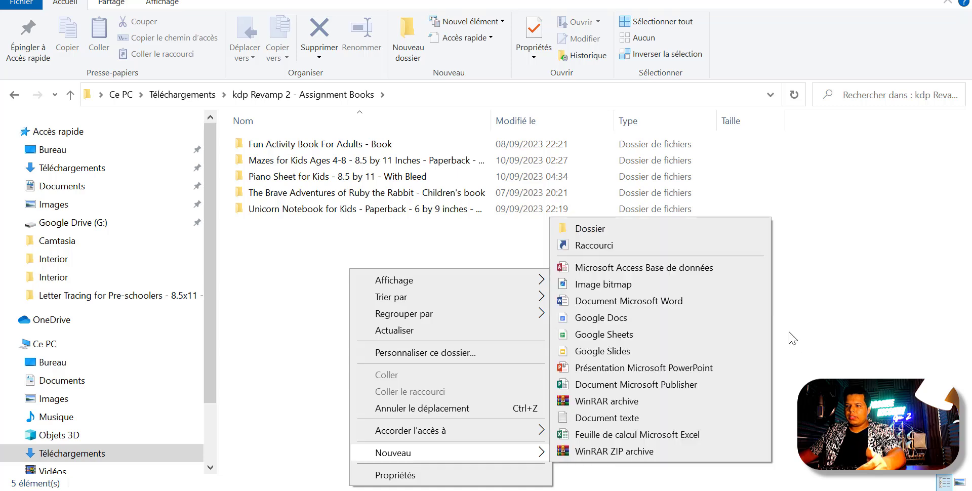
{"action": "left_click", "coordinate": [626, 233]}
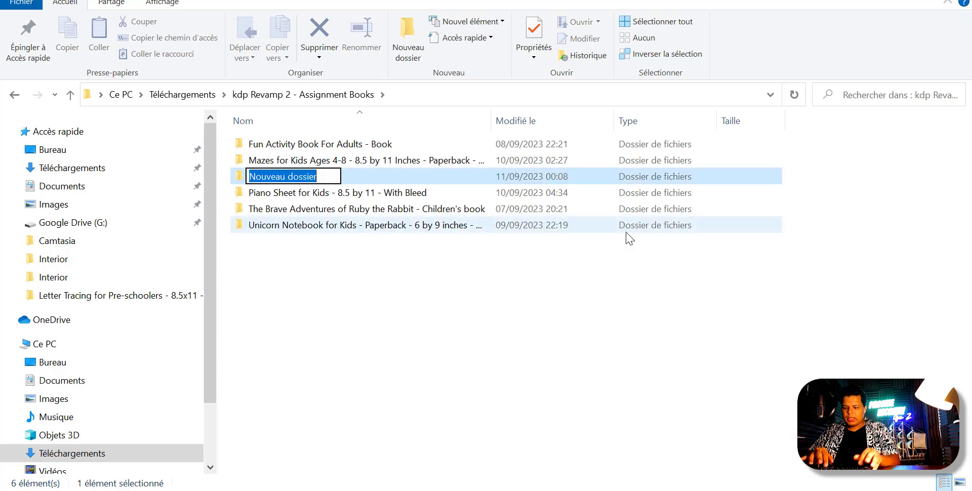
{"action": "type", "text": "Letter"}
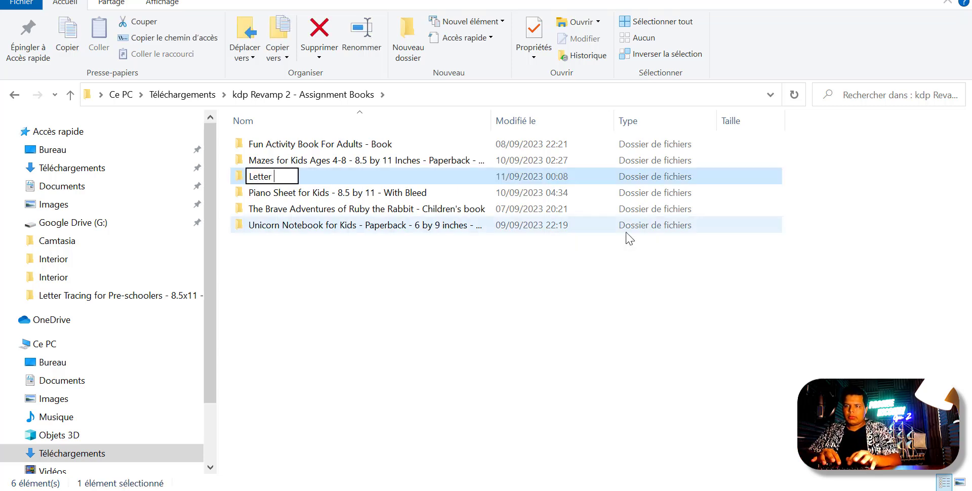
{"action": "type", "text": " Tracing "}
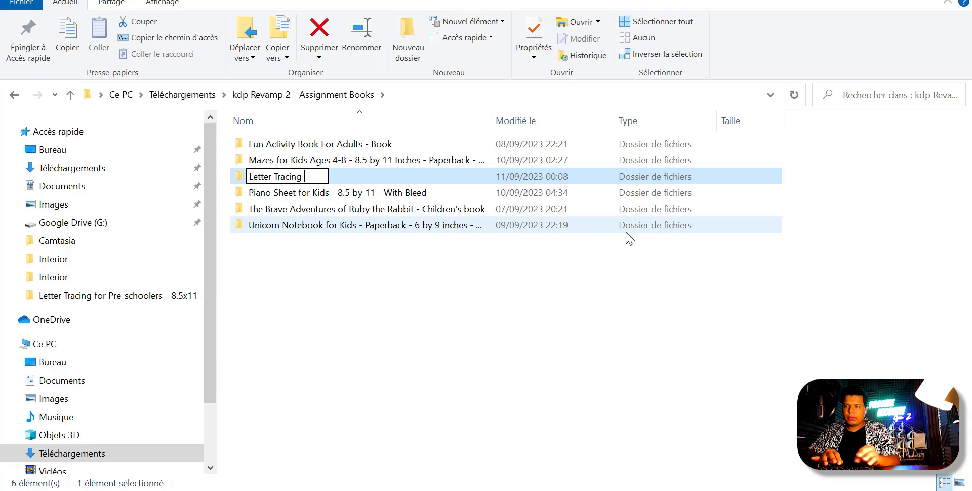
{"action": "type", "text": "Book For "}
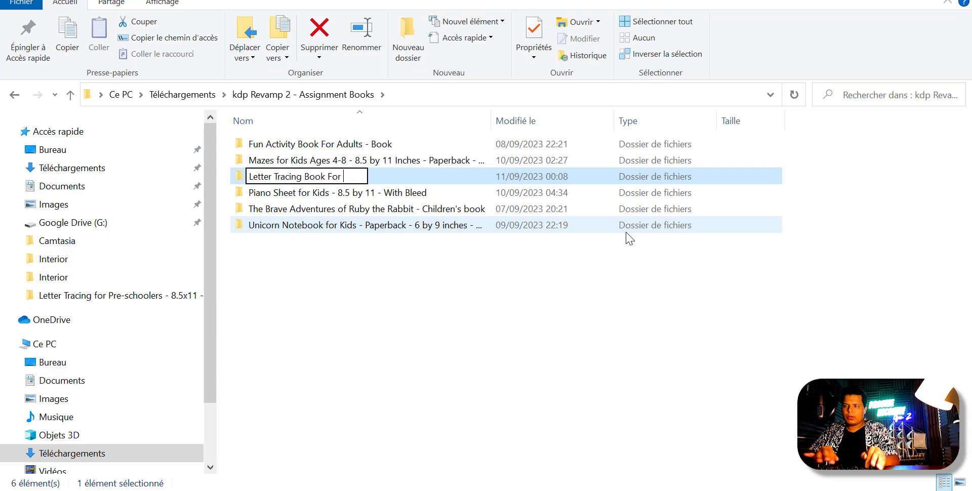
{"action": "type", "text": "Pre-sch"}
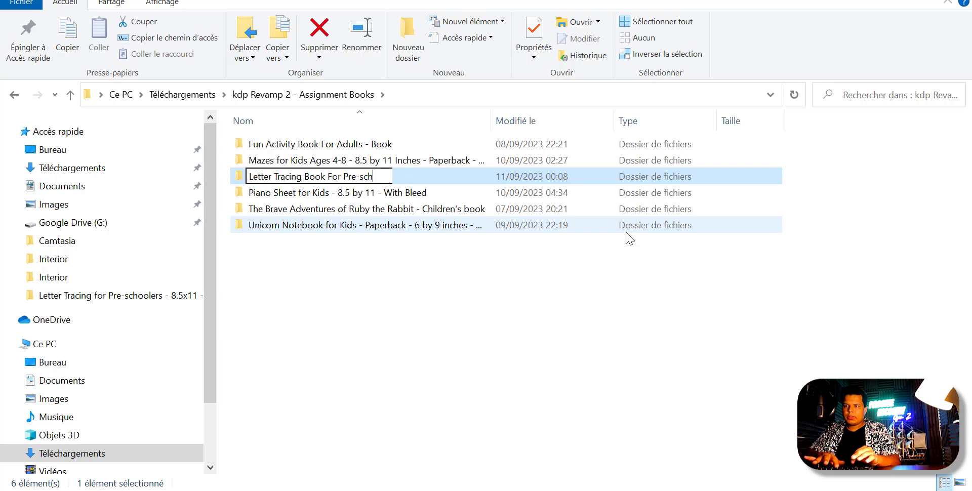
{"action": "type", "text": "oolers - 8"}
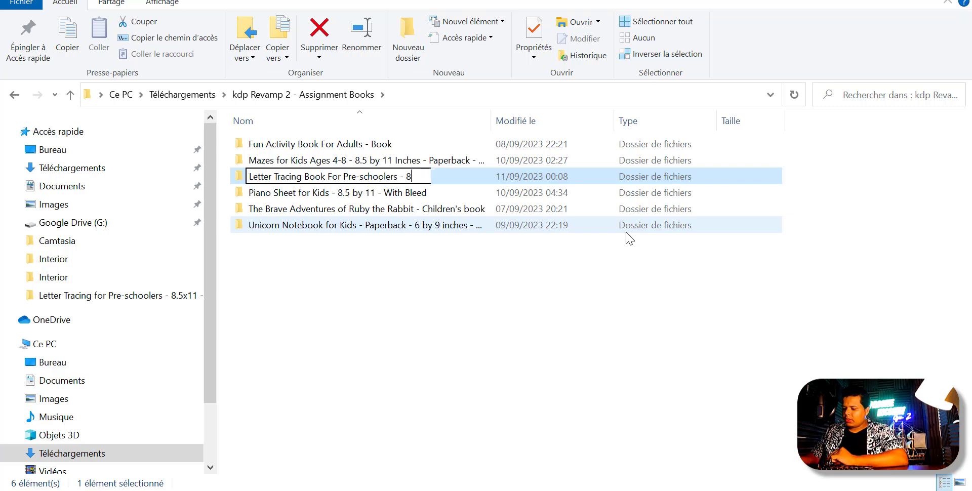
{"action": "type", "text": ".5x"}
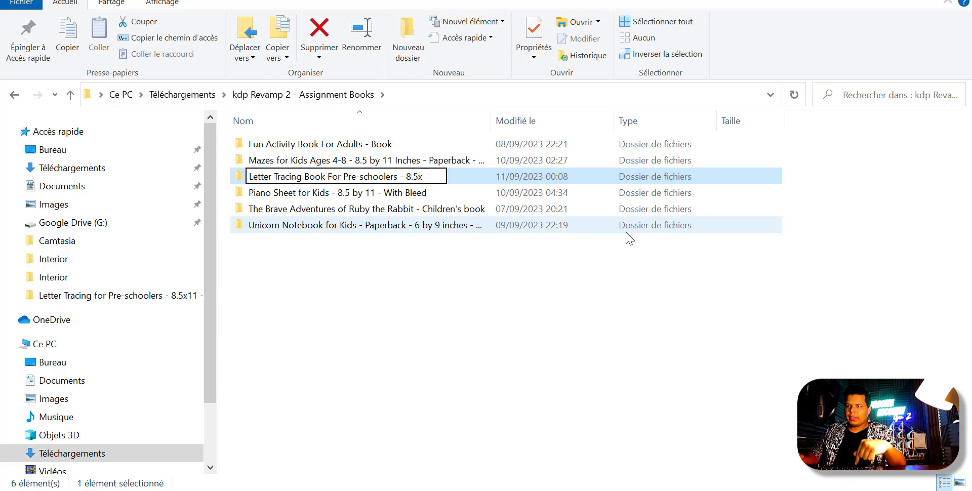
{"action": "key", "text": "BackSpace"}
{"action": "type", "text": " by 1"}
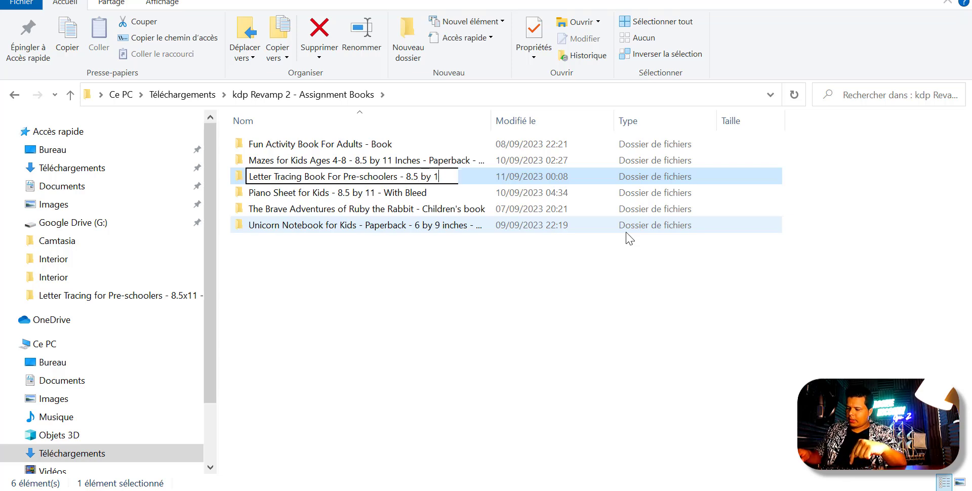
{"action": "type", "text": "1 Inch"}
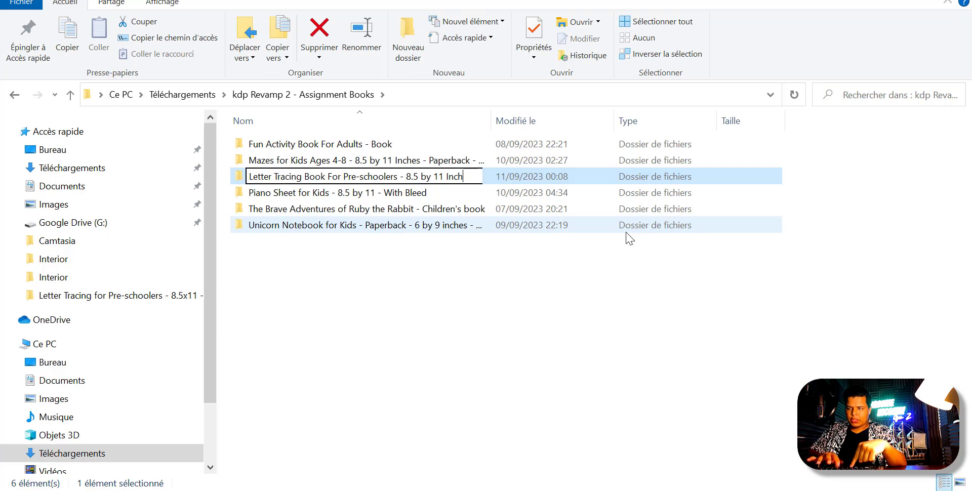
{"action": "type", "text": "es - "}
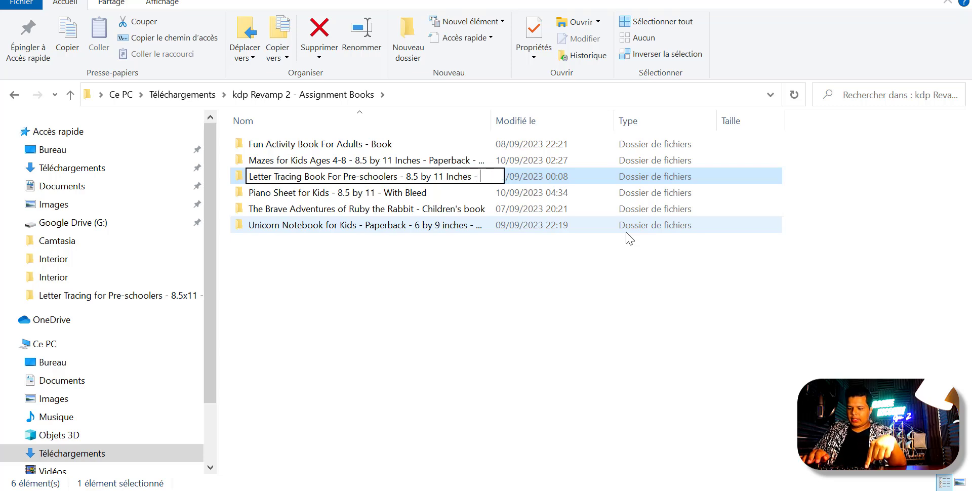
{"action": "type", "text": "Paper"}
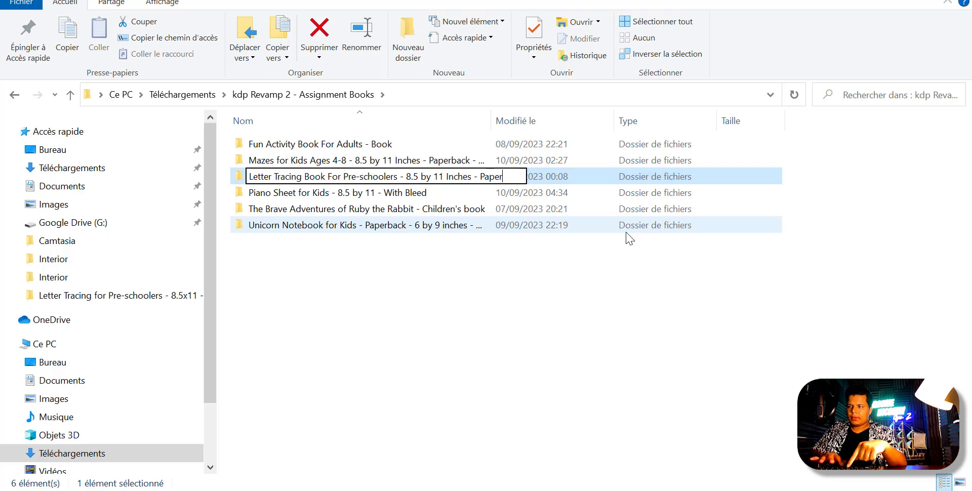
{"action": "type", "text": "back "}
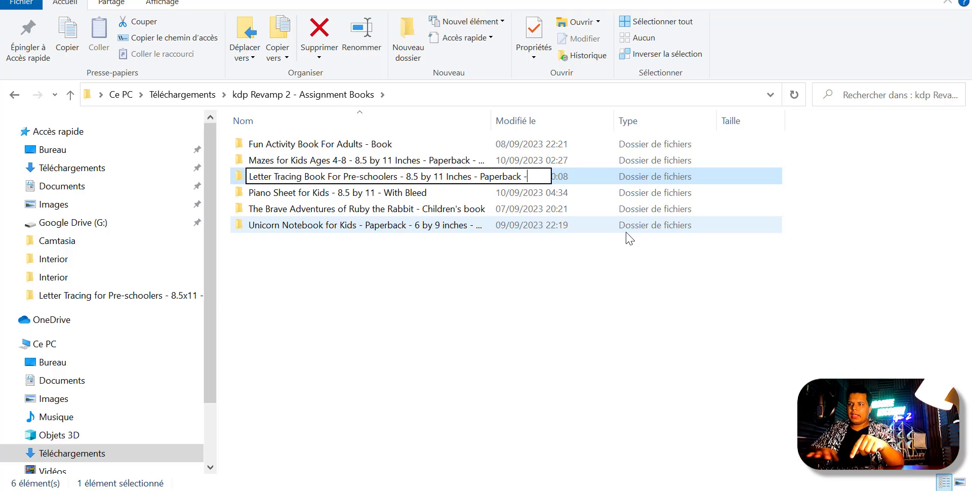
{"action": "type", "text": "- Bleed"}
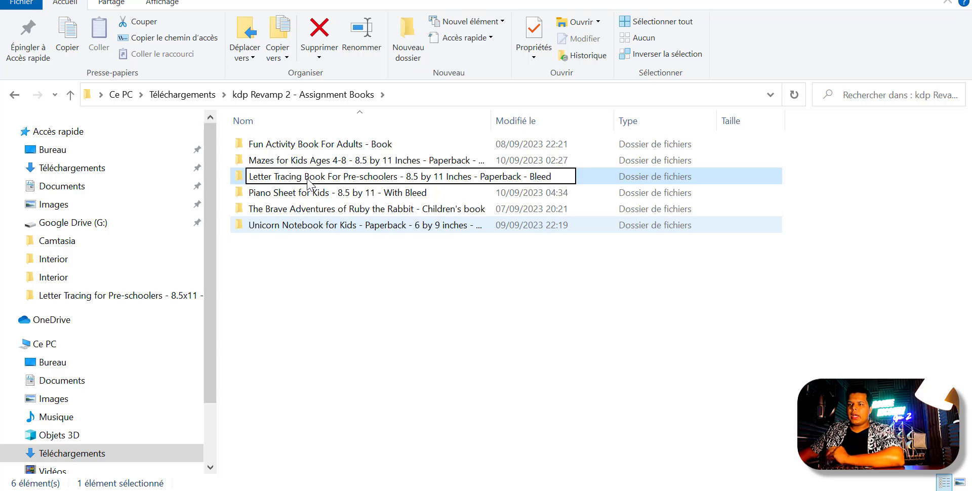
{"action": "key", "text": "Return"}
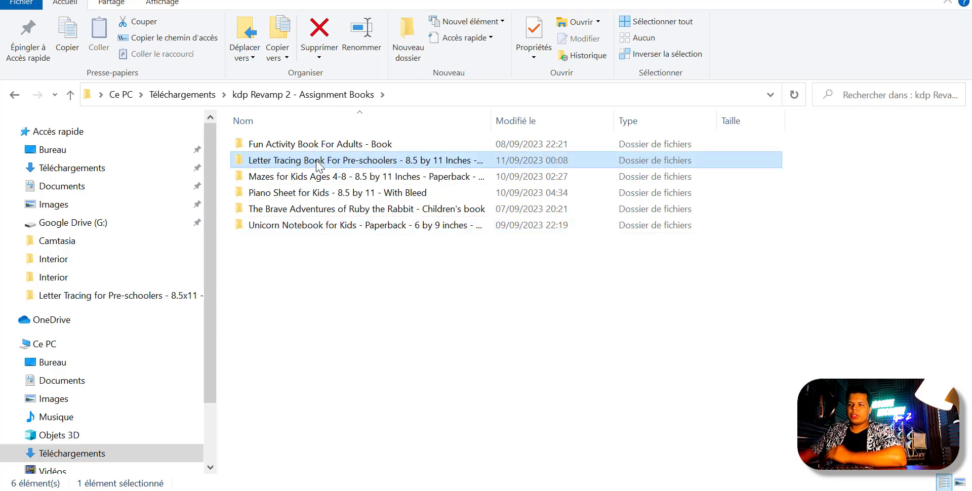
Open the new letter tracing book folder
{"action": "left_click", "coordinate": [317, 161]}
{"action": "left_click", "coordinate": [400, 324]}
{"action": "left_click", "coordinate": [322, 145]}
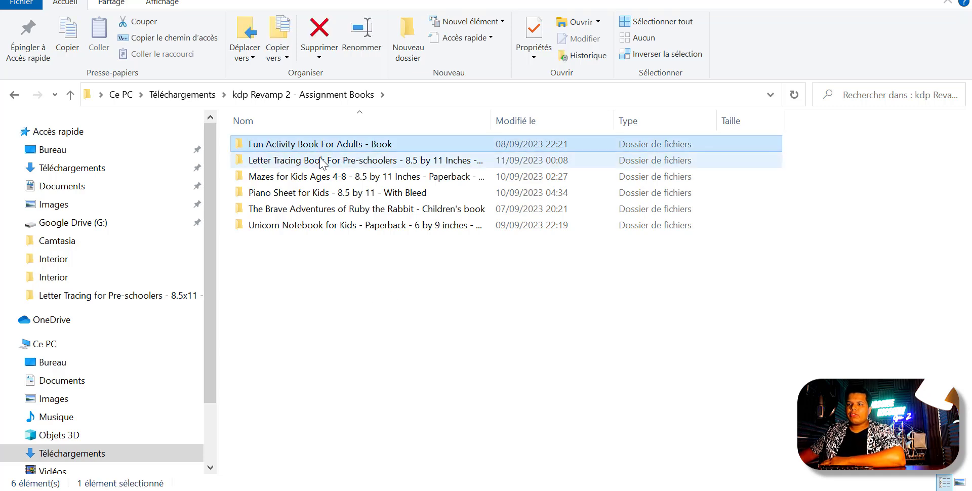
{"action": "left_click", "coordinate": [321, 161]}
{"action": "key", "text": "Return"}
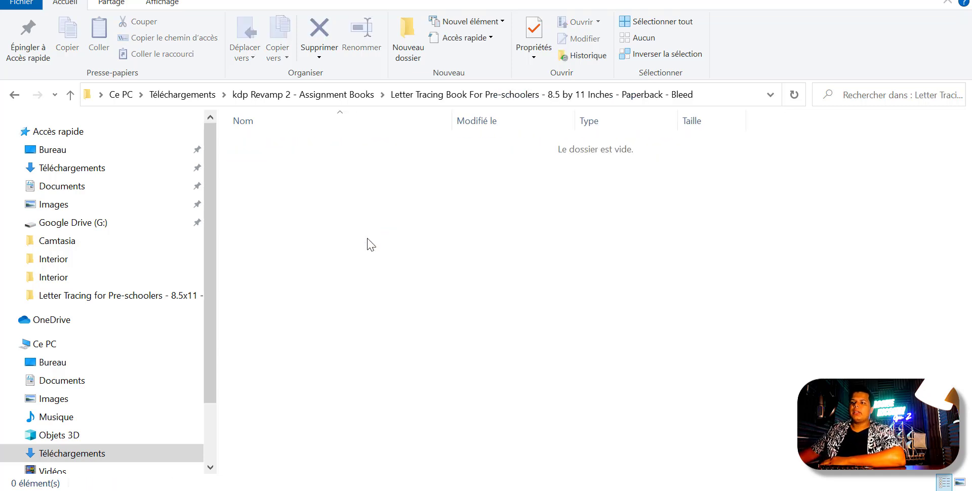
{"action": "right_click", "coordinate": [368, 240]}
{"action": "left_click", "coordinate": [436, 446]}
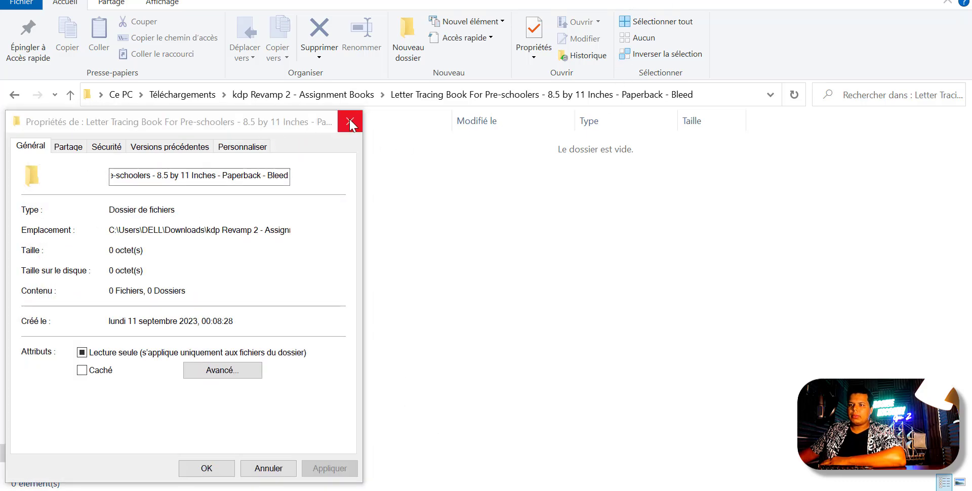
{"action": "left_click", "coordinate": [350, 121]}
Create a subfolder named "Creative Fabrica Interior" inside the letter tracing book folder
{"action": "right_click", "coordinate": [358, 253]}
{"action": "mouse_move", "coordinate": [415, 437]}
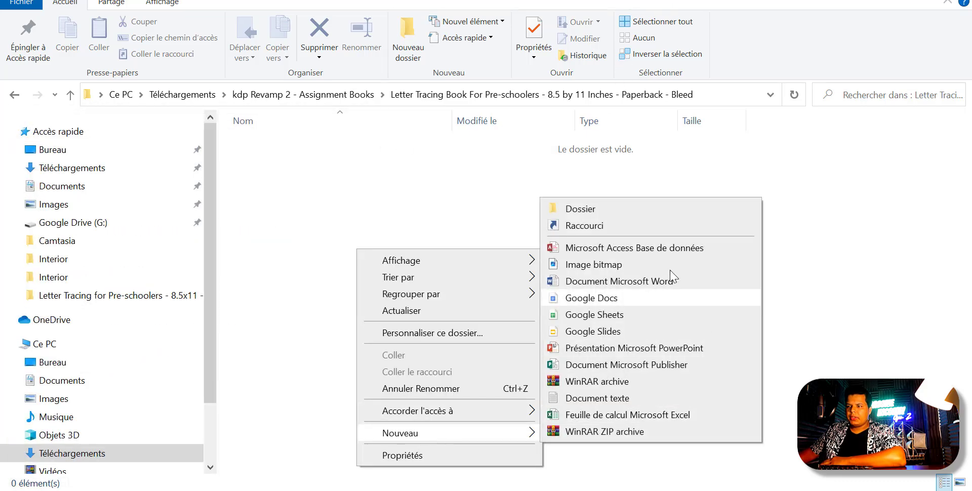
{"action": "left_click", "coordinate": [608, 211]}
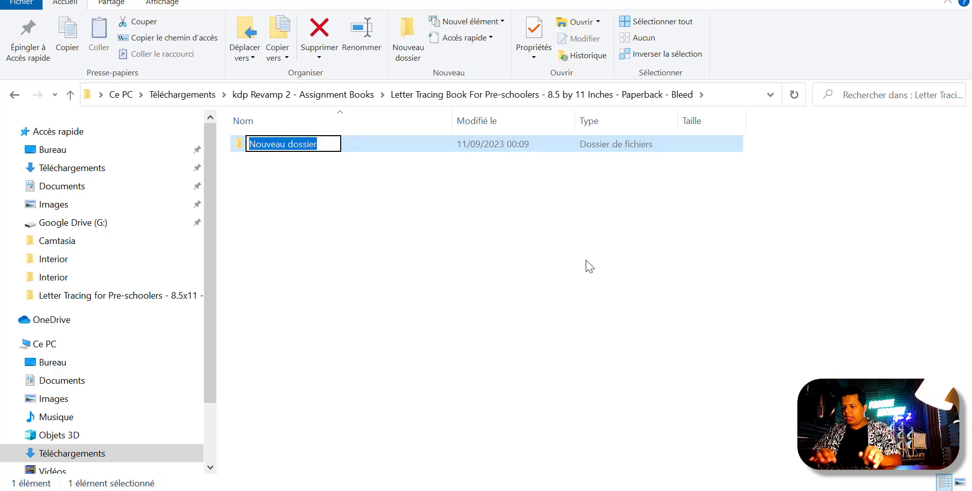
{"action": "type", "text": "Creative D"}
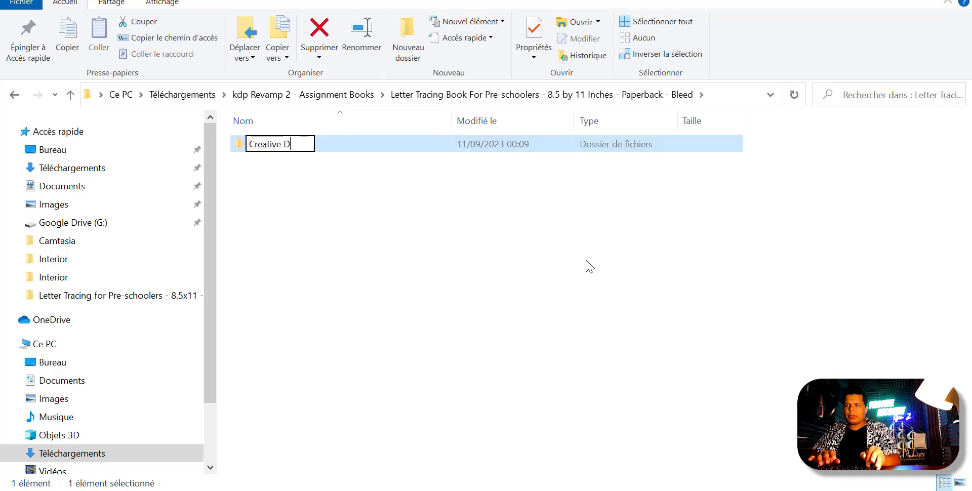
{"action": "key", "text": "BackSpace"}
{"action": "type", "text": "Fa"}
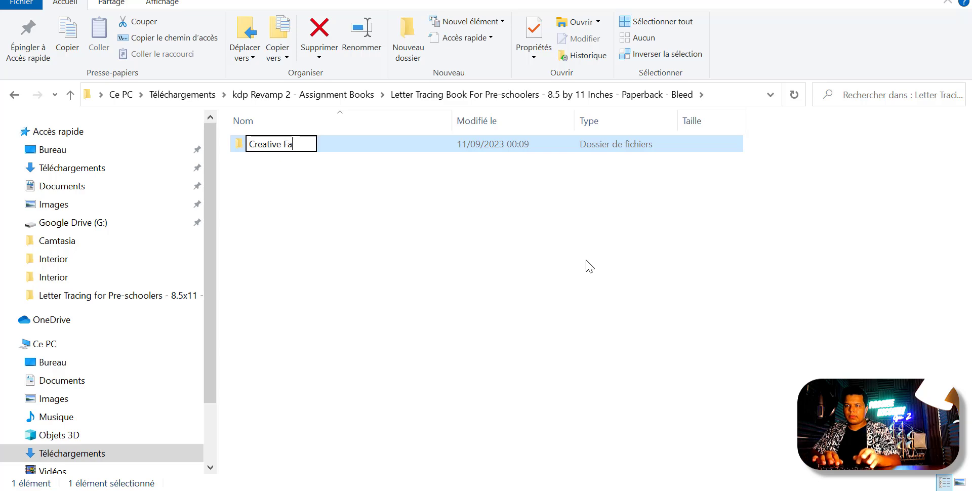
{"action": "type", "text": "brica Interior"}
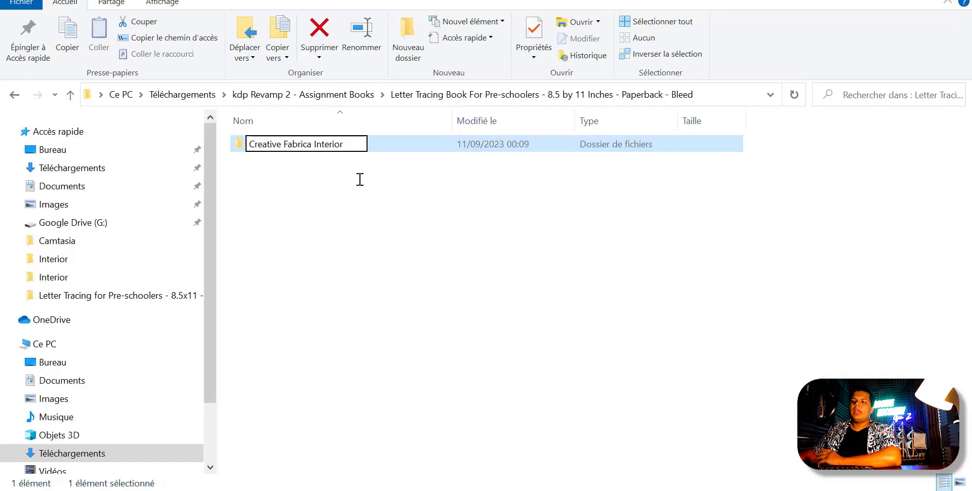
{"action": "left_click", "coordinate": [503, 359]}
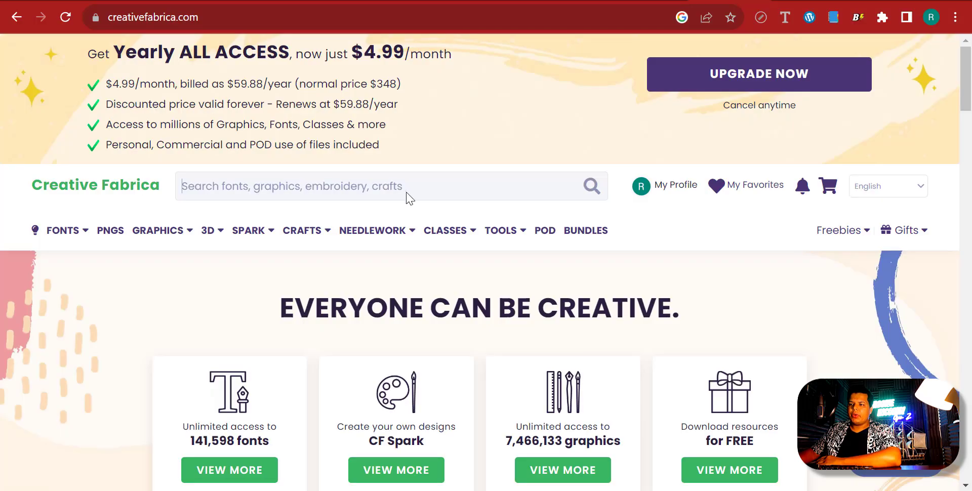
In the browser, search the Creative Fabrica site for "Letter Tracing"
{"action": "left_click", "coordinate": [402, 185]}
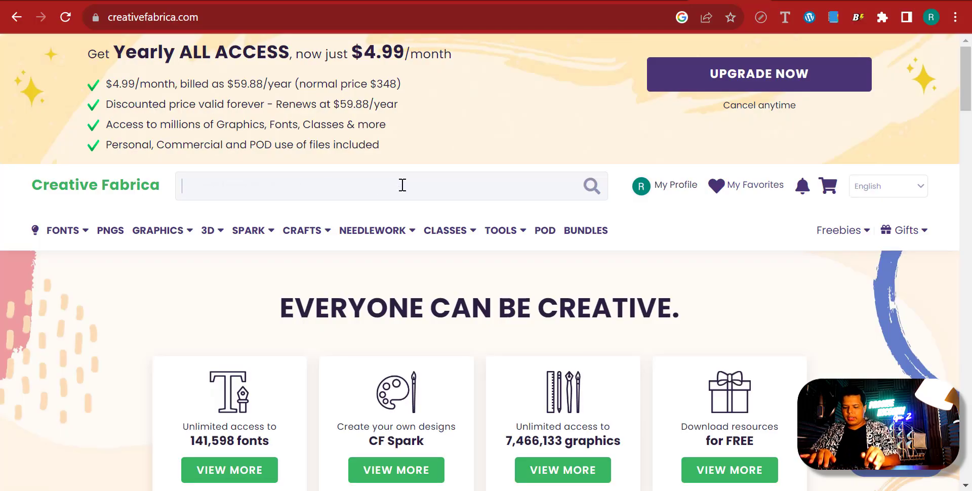
{"action": "type", "text": "Letter Tracing"}
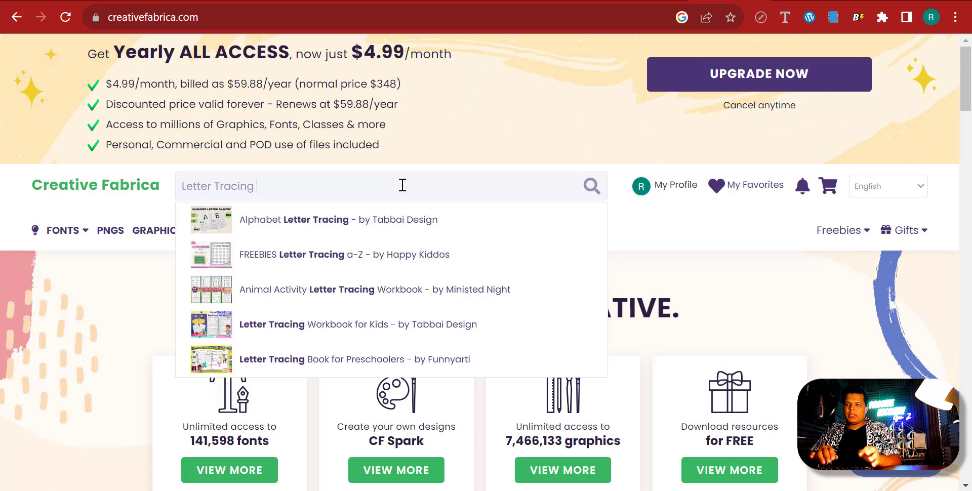
{"action": "key", "text": "Return"}
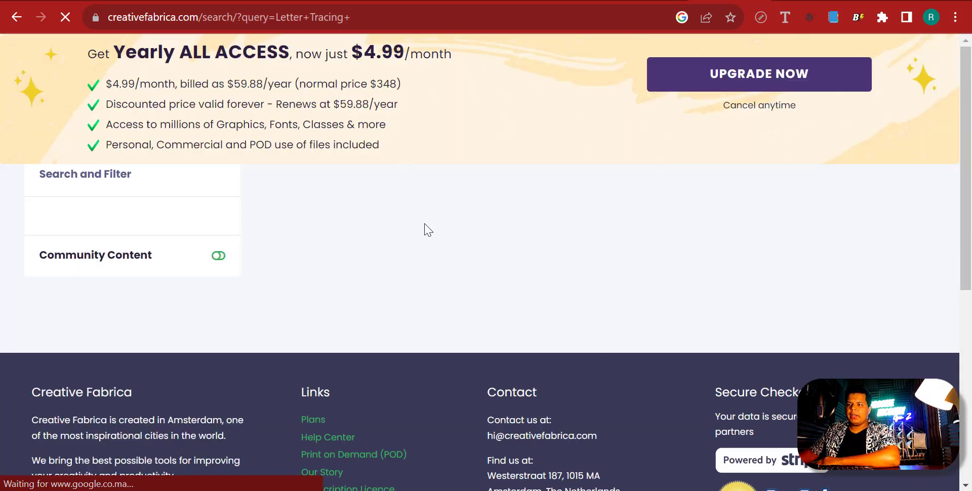
Look through the letter tracing results, open the "Alphabet Letter Tracing with Cover" product and read its description
{"action": "scroll", "coordinate": [436, 259], "scroll_direction": "down", "scroll_amount": 3}
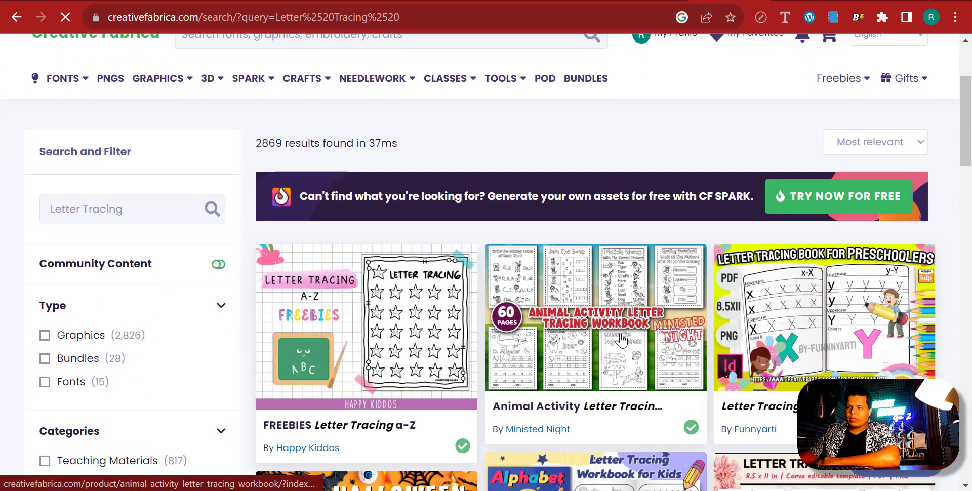
{"action": "scroll", "coordinate": [706, 369], "scroll_direction": "down", "scroll_amount": 1}
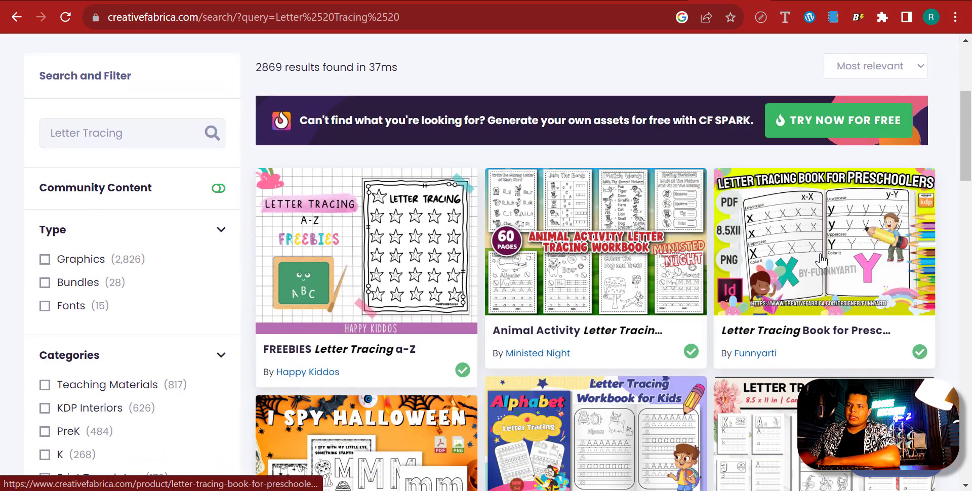
{"action": "scroll", "coordinate": [821, 261], "scroll_direction": "down", "scroll_amount": 1}
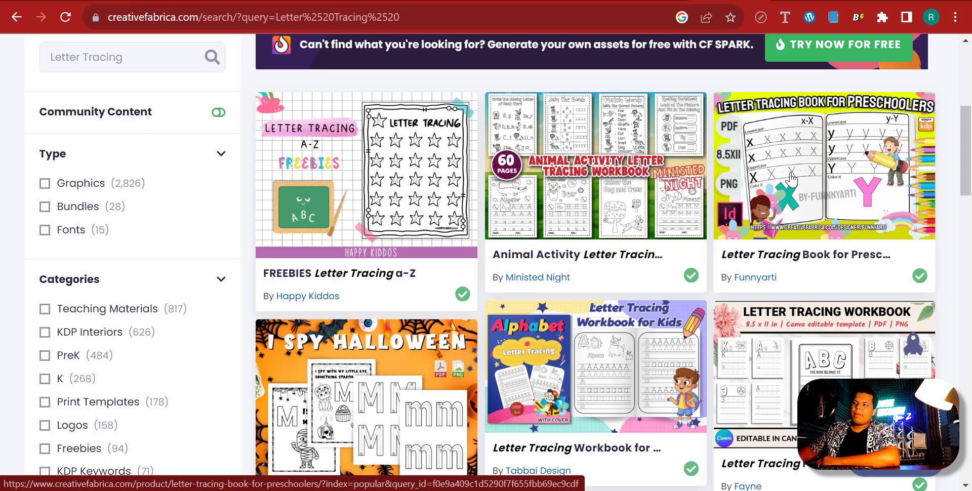
{"action": "scroll", "coordinate": [783, 178], "scroll_direction": "down", "scroll_amount": 4}
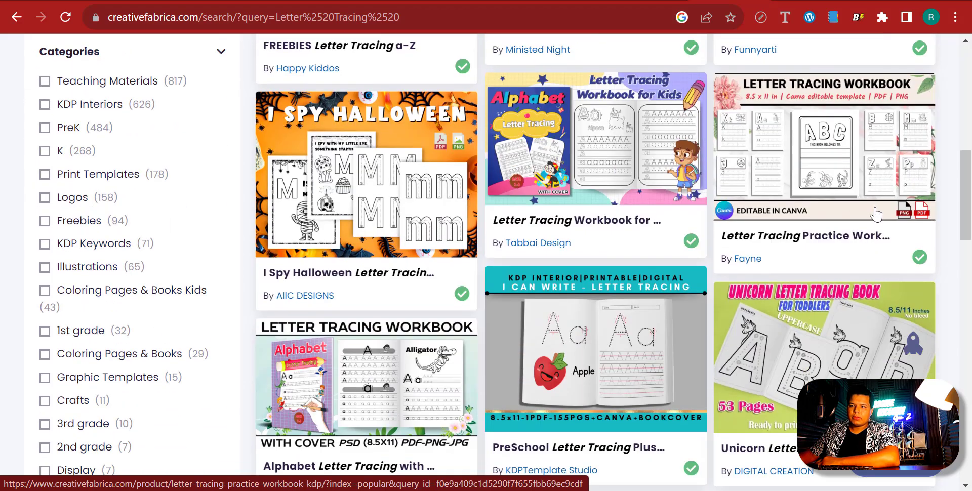
{"action": "scroll", "coordinate": [877, 215], "scroll_direction": "up", "scroll_amount": 3}
{"action": "scroll", "coordinate": [876, 215], "scroll_direction": "down", "scroll_amount": 4}
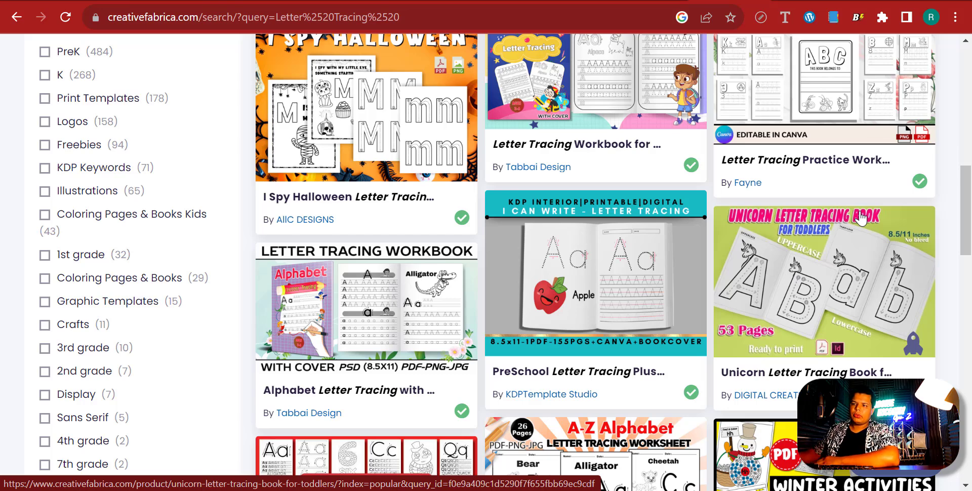
{"action": "left_click", "coordinate": [361, 336]}
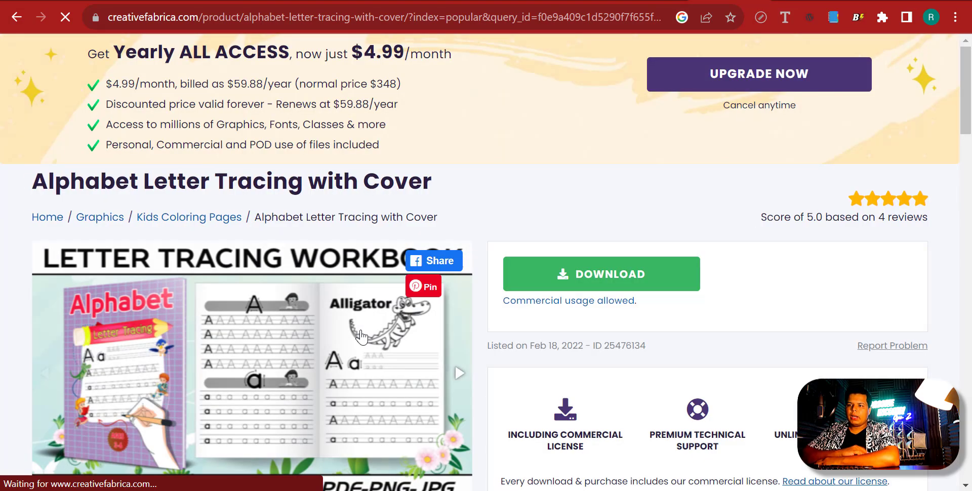
{"action": "scroll", "coordinate": [362, 336], "scroll_direction": "down", "scroll_amount": 7}
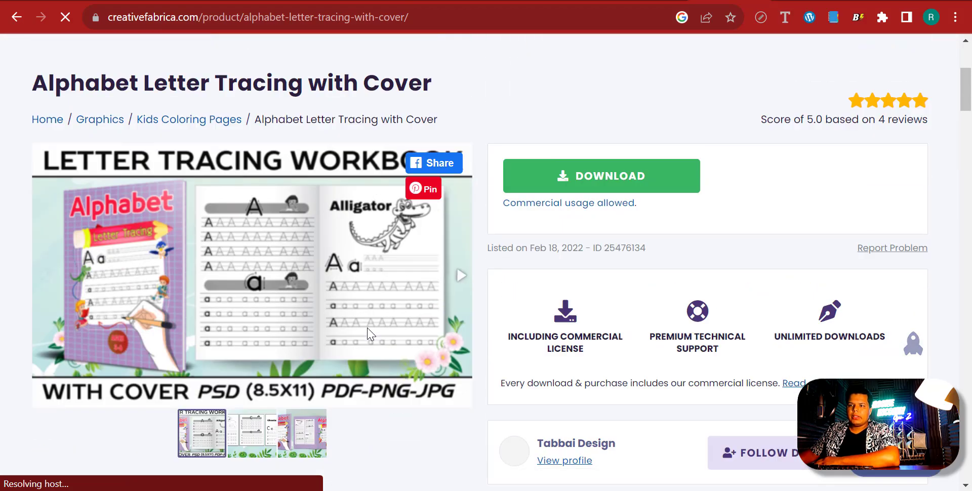
{"action": "scroll", "coordinate": [371, 334], "scroll_direction": "down", "scroll_amount": 5}
{"action": "scroll", "coordinate": [393, 324], "scroll_direction": "down", "scroll_amount": 3}
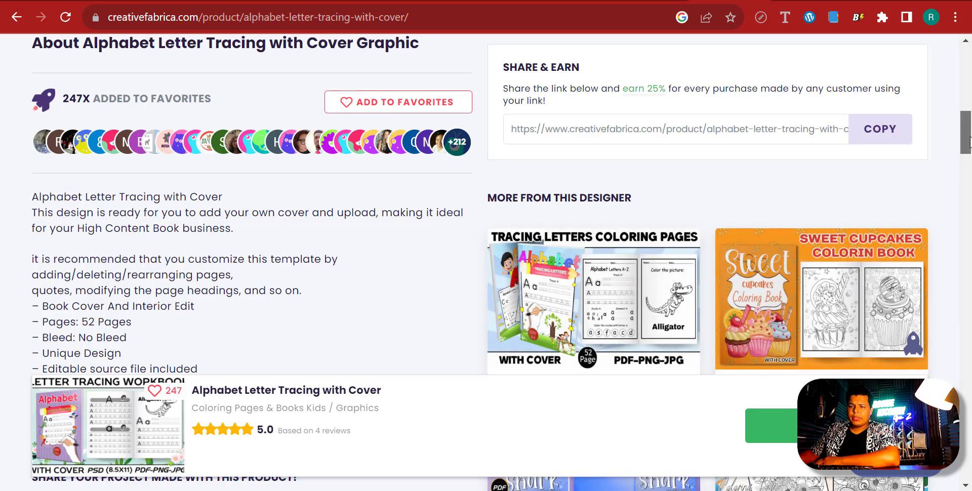
Finish reading the product specifications and download the "Alphabet Letter Tracing with Cover" graphic
{"action": "left_click_drag", "start_coordinate": [969, 141], "coordinate": [970, 147]}
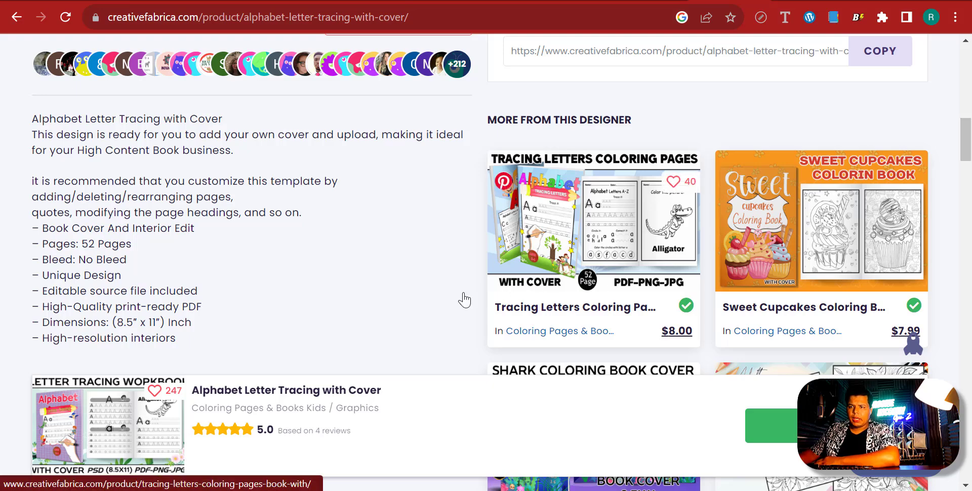
{"action": "scroll", "coordinate": [435, 283], "scroll_direction": "up", "scroll_amount": 10}
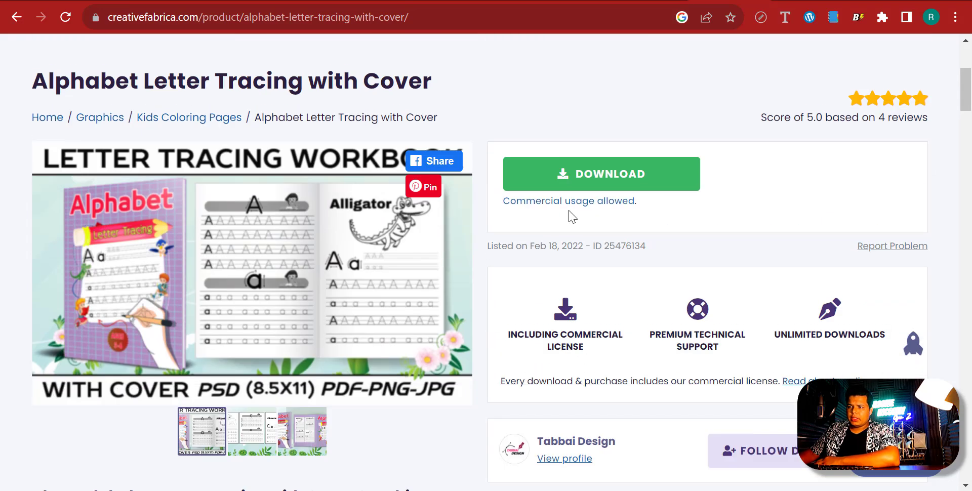
{"action": "left_click", "coordinate": [591, 173]}
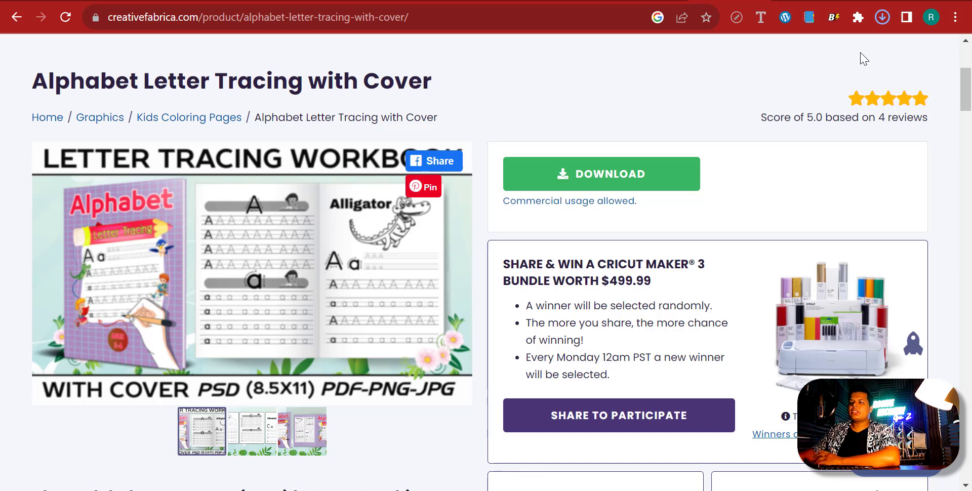
Open the downloaded Alphabet Letter Tracing zip archive and extract it into the proposed desktop folder "Alphabet-Letter-Tracing-with-Cover-25476134"
{"action": "left_click", "coordinate": [883, 15]}
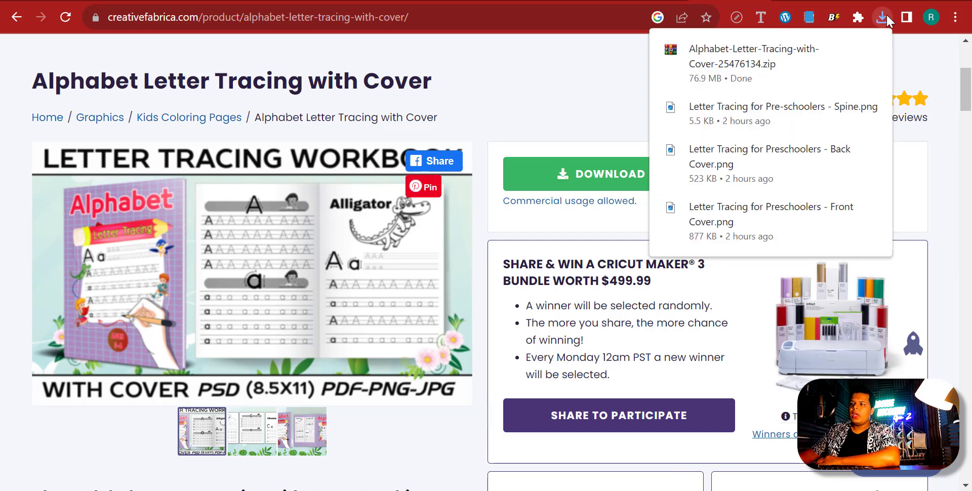
{"action": "left_click", "coordinate": [792, 81]}
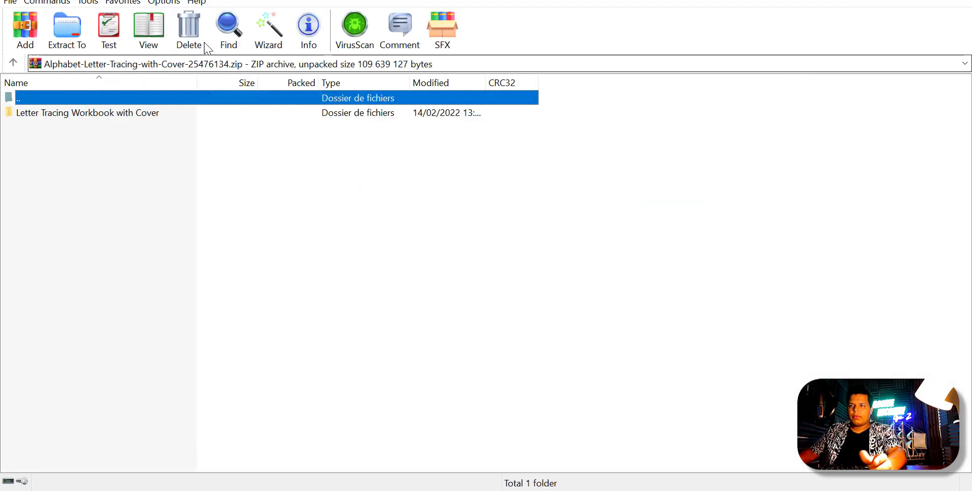
{"action": "left_click", "coordinate": [268, 30]}
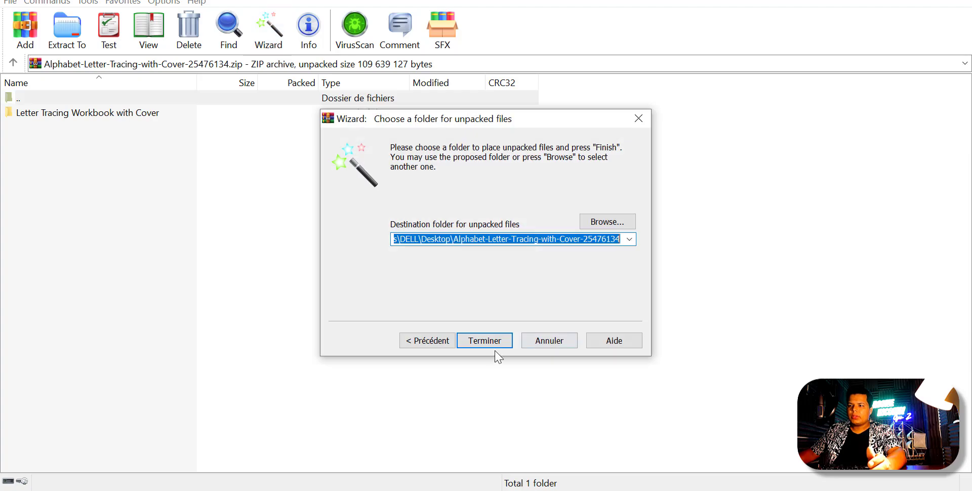
{"action": "left_click", "coordinate": [493, 342]}
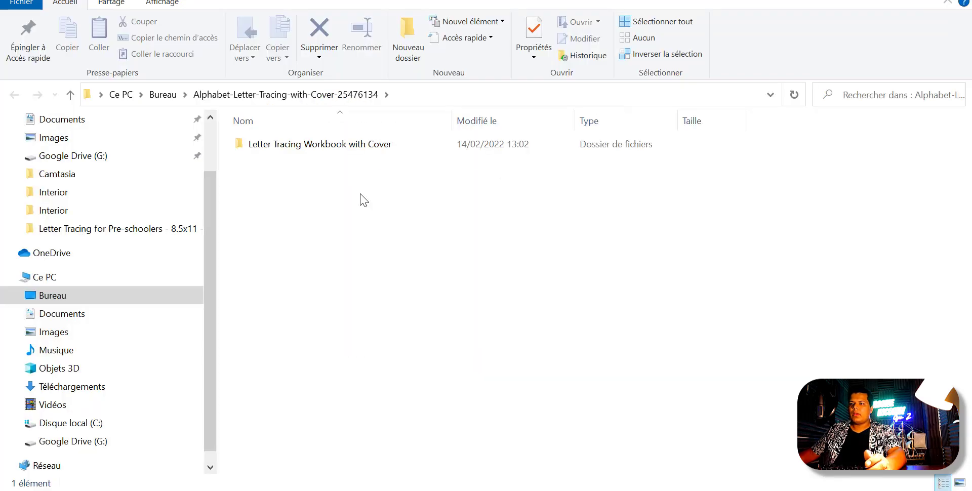
Open the extracted "Letter Tracing Workbook with Cover" folder and check the contents of its "PSD + AI with Cover" subfolder
{"action": "double_click", "coordinate": [295, 148]}
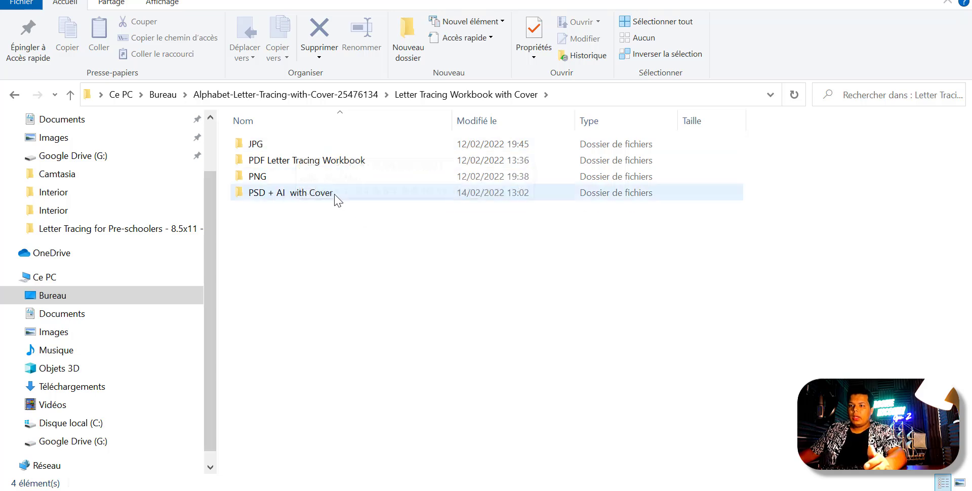
{"action": "double_click", "coordinate": [304, 193]}
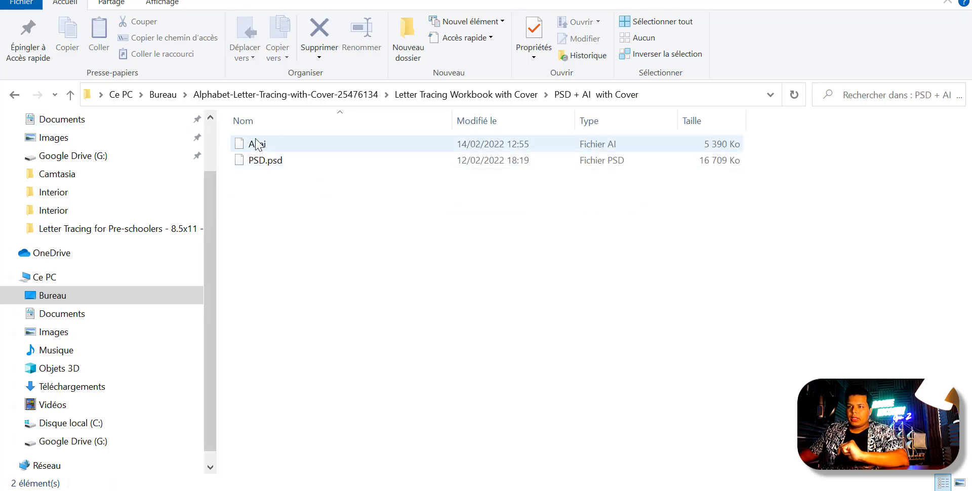
{"action": "left_click", "coordinate": [70, 95]}
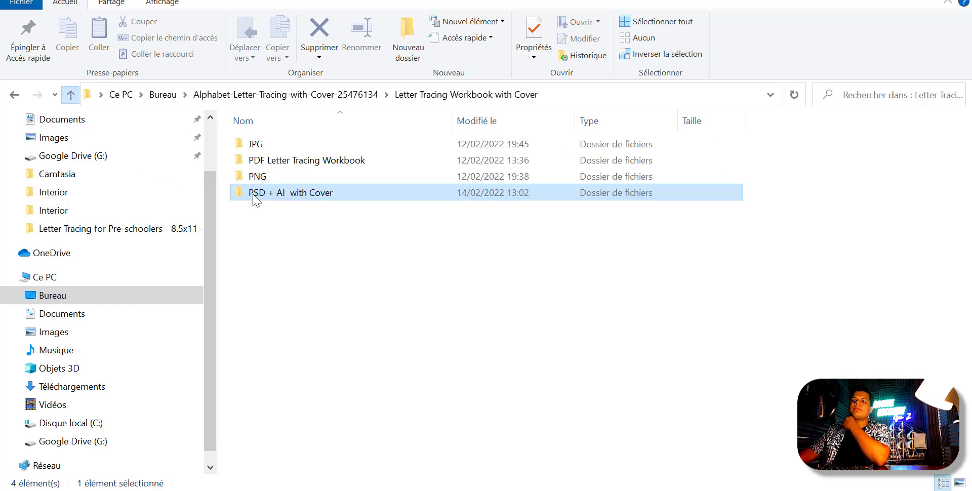
Open the PDF file in the "PDF Letter Tracing Workbook" subfolder and look through its tracing pages
{"action": "double_click", "coordinate": [282, 163]}
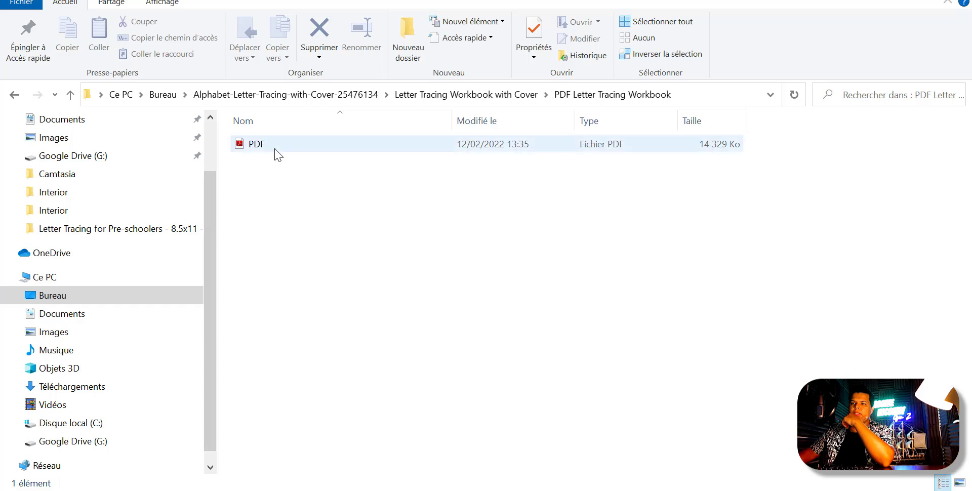
{"action": "left_click", "coordinate": [279, 150]}
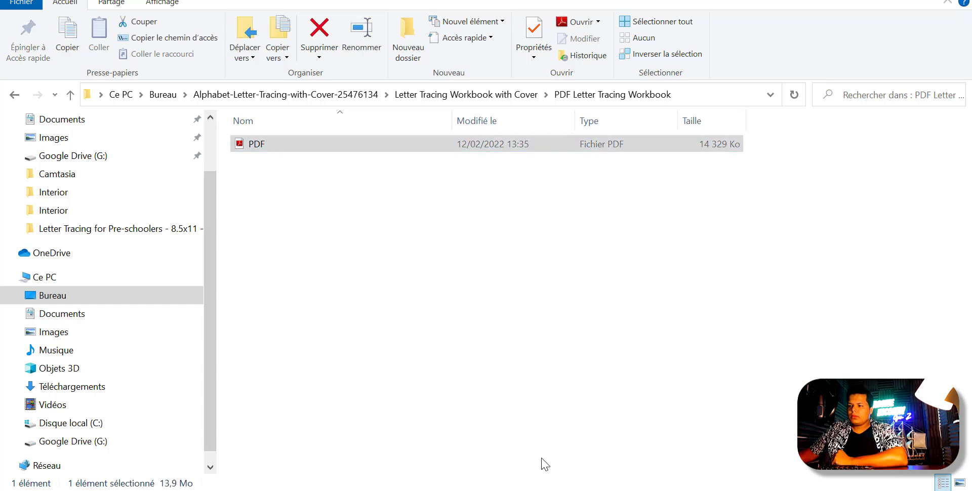
{"action": "left_click", "coordinate": [705, 434]}
{"action": "scroll", "coordinate": [592, 329], "scroll_direction": "down", "scroll_amount": 10}
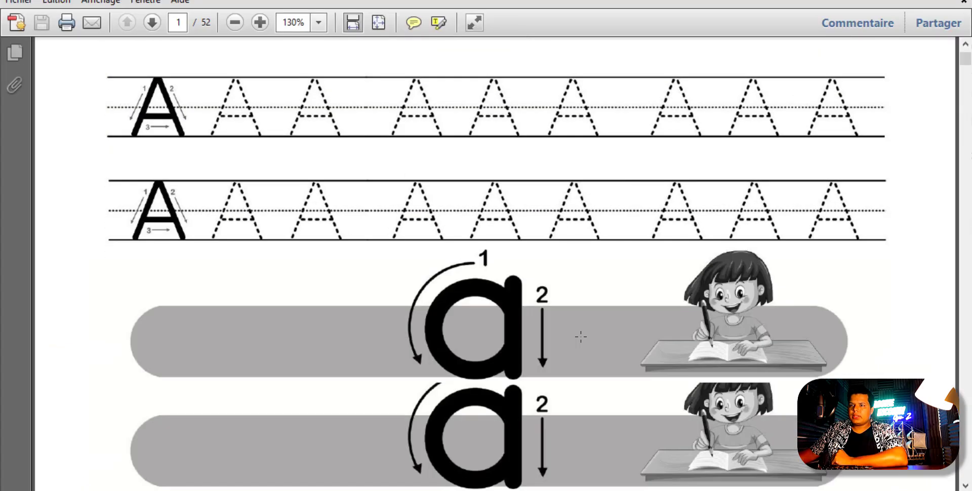
{"action": "scroll", "coordinate": [592, 329], "scroll_direction": "down", "scroll_amount": 10}
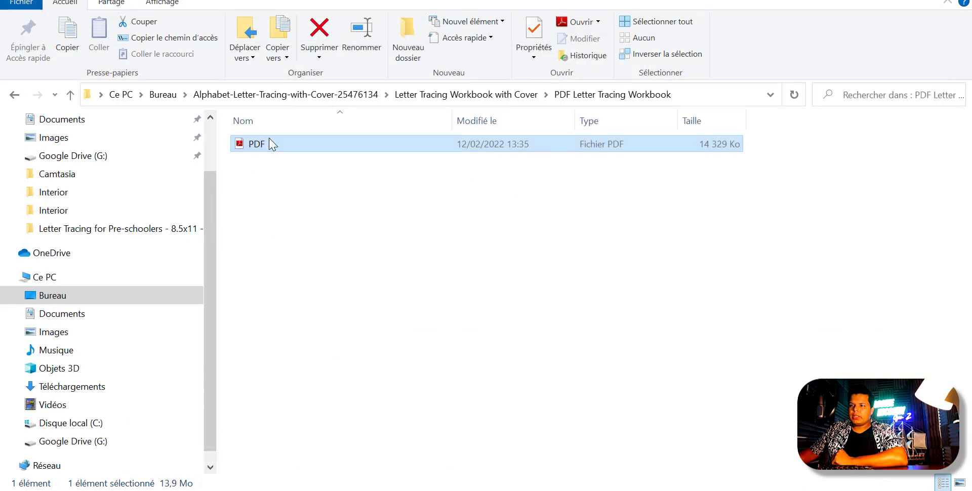
Cut the PDF file from the "PDF Letter Tracing Workbook" subfolder and go back to the parent folder
{"action": "right_click", "coordinate": [269, 138]}
{"action": "left_click", "coordinate": [306, 381]}
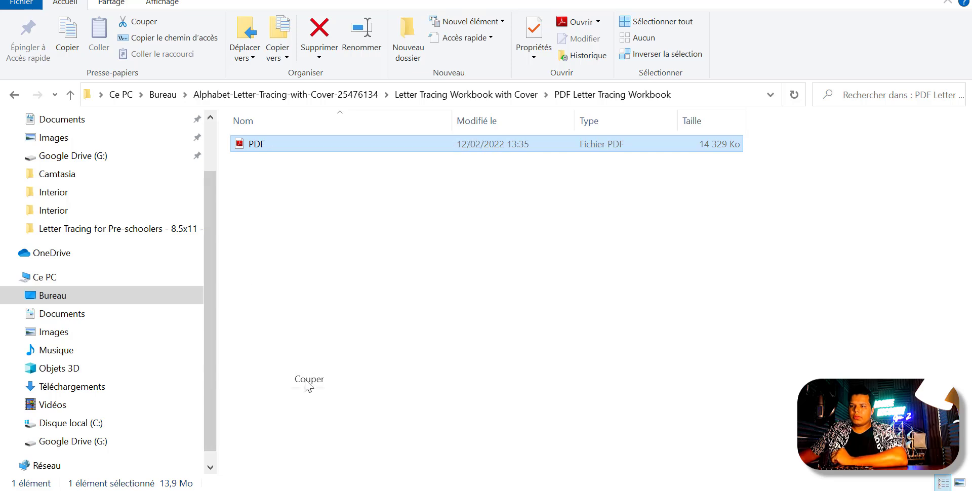
{"action": "left_click", "coordinate": [70, 94]}
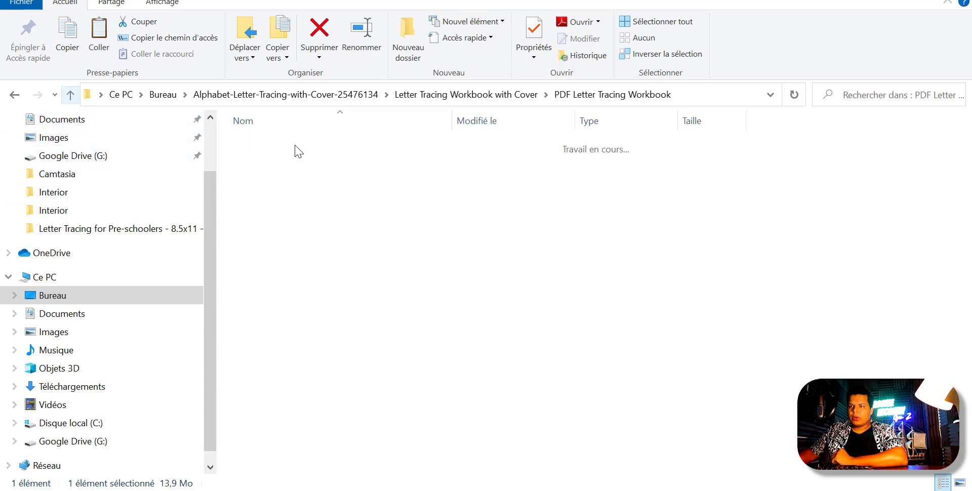
Open the JPG subfolder, look through the tracing page images, and return to the parent folder
{"action": "left_click", "coordinate": [268, 147]}
{"action": "double_click", "coordinate": [269, 147]}
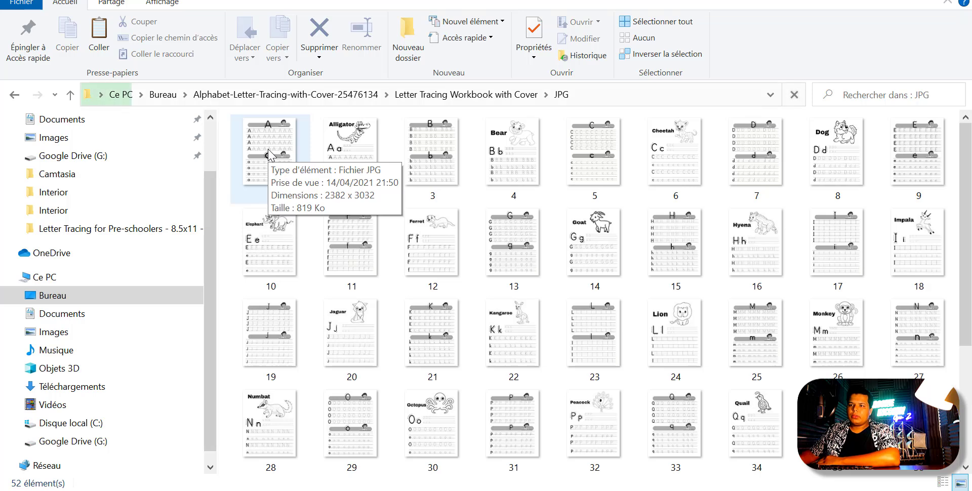
{"action": "scroll", "coordinate": [270, 154], "scroll_direction": "down", "scroll_amount": 3}
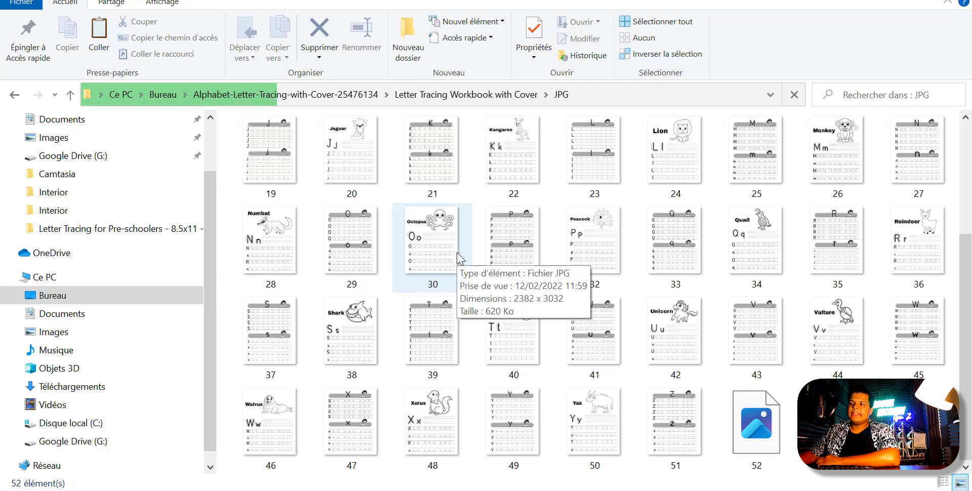
{"action": "scroll", "coordinate": [456, 258], "scroll_direction": "up", "scroll_amount": 3}
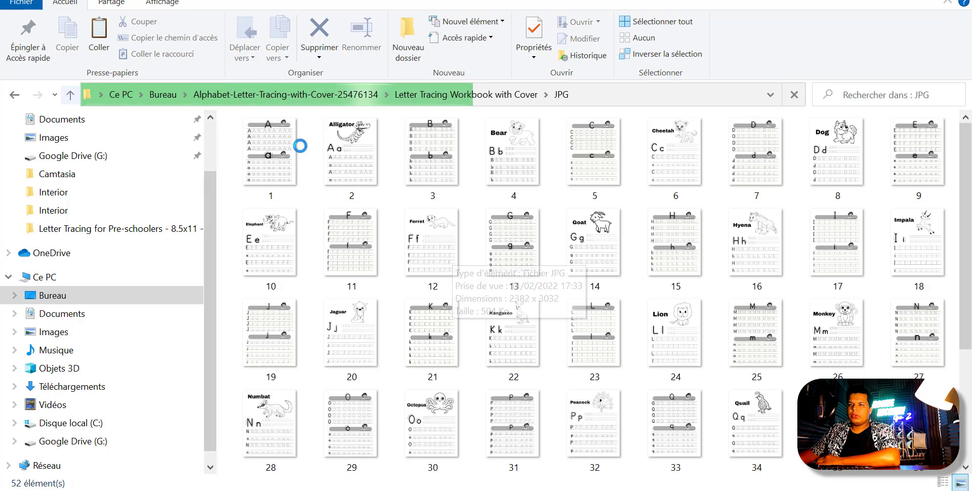
{"action": "key", "text": "BackSpace"}
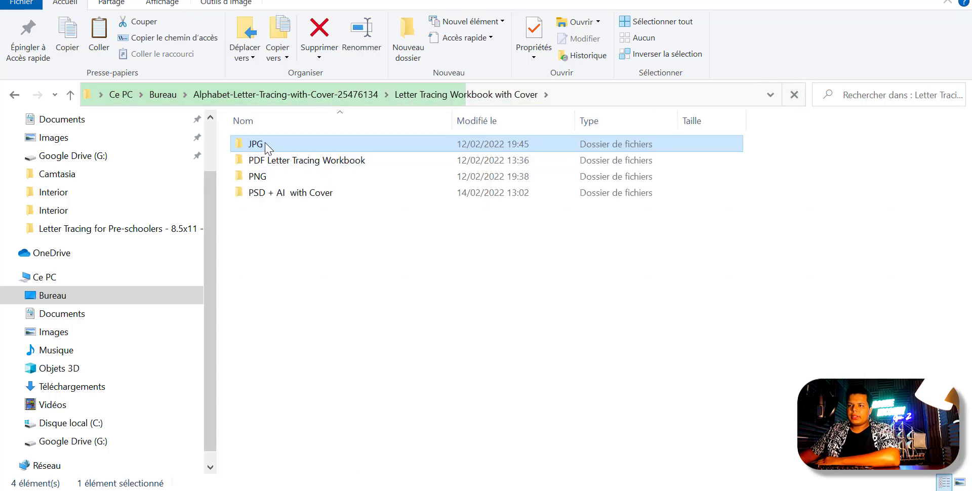
Move the JPG folder from the extracted workbook into the book project's "Creative Fabrica Interior" folder
{"action": "right_click", "coordinate": [259, 144]}
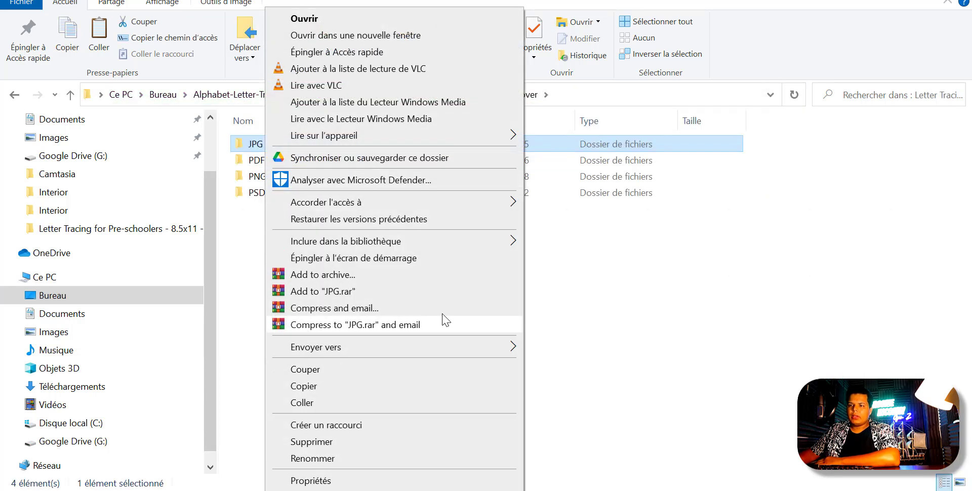
{"action": "left_click", "coordinate": [367, 378]}
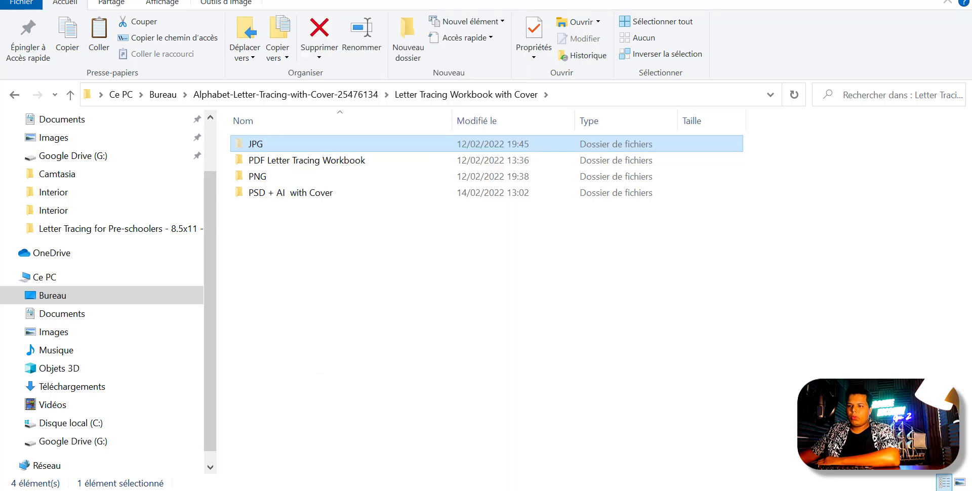
{"action": "left_click", "coordinate": [341, 467]}
{"action": "left_click", "coordinate": [326, 152]}
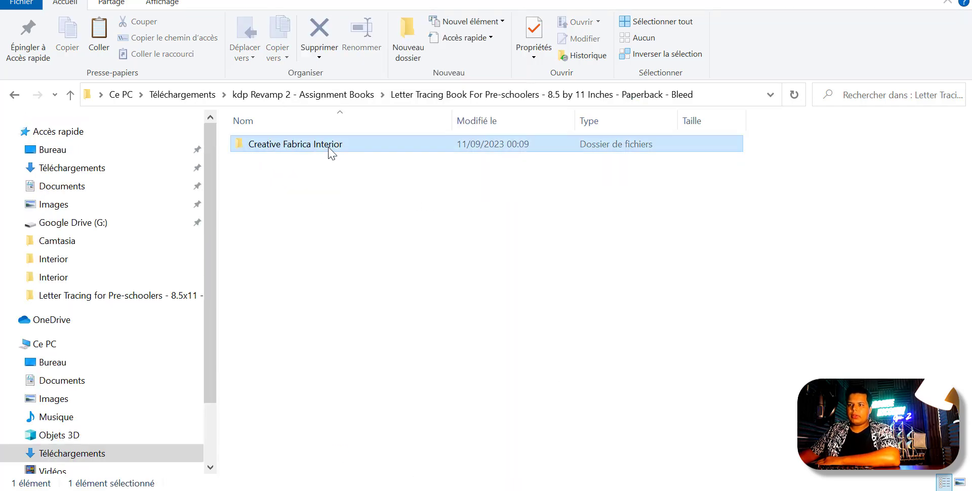
{"action": "key", "text": "ctrl+v"}
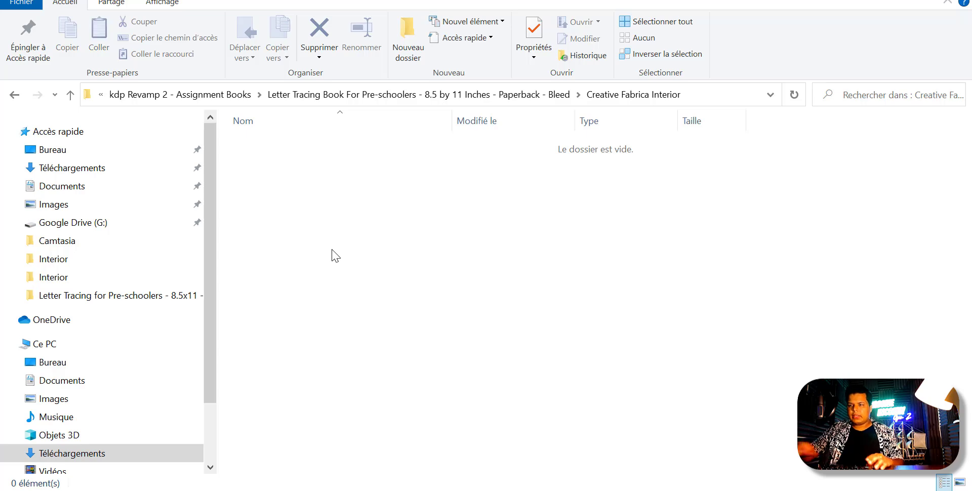
{"action": "key", "text": "ctrl+v"}
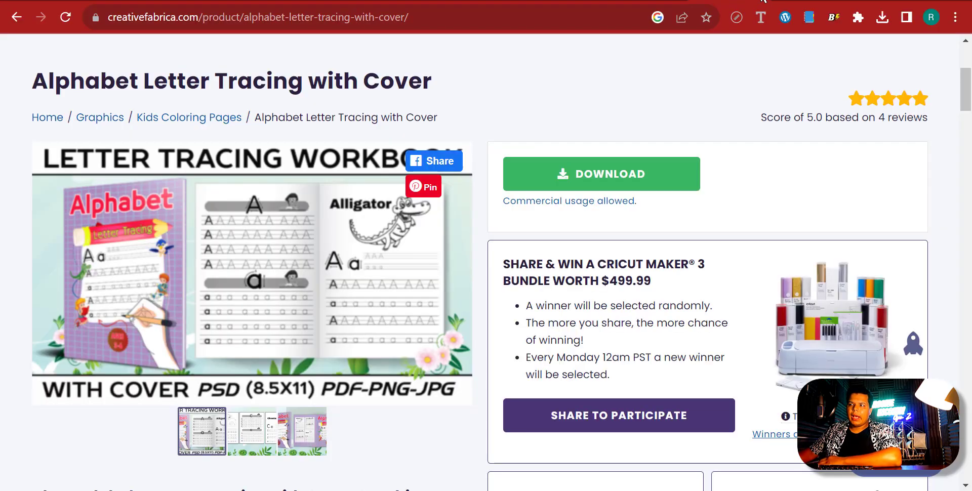
Switch to Canva in the browser and start a custom-size design measured in inches
{"action": "left_click", "coordinate": [761, 17]}
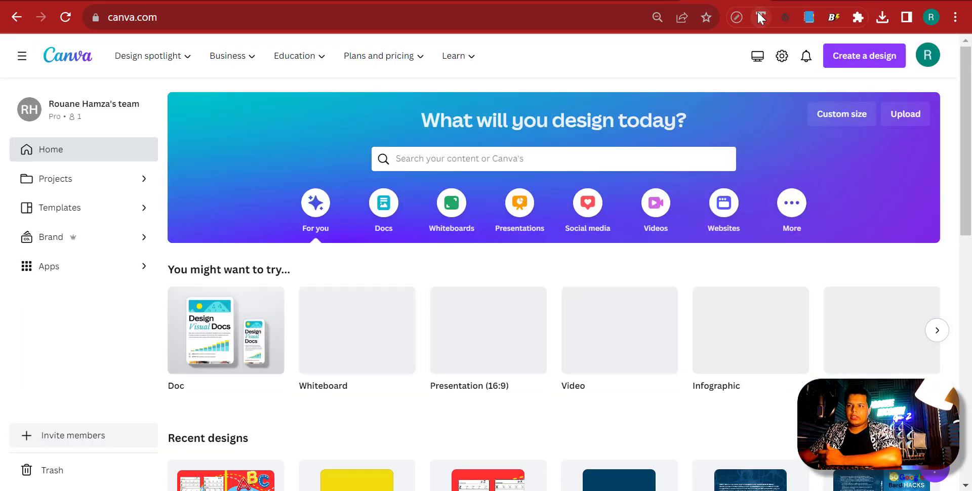
{"action": "left_click", "coordinate": [851, 65]}
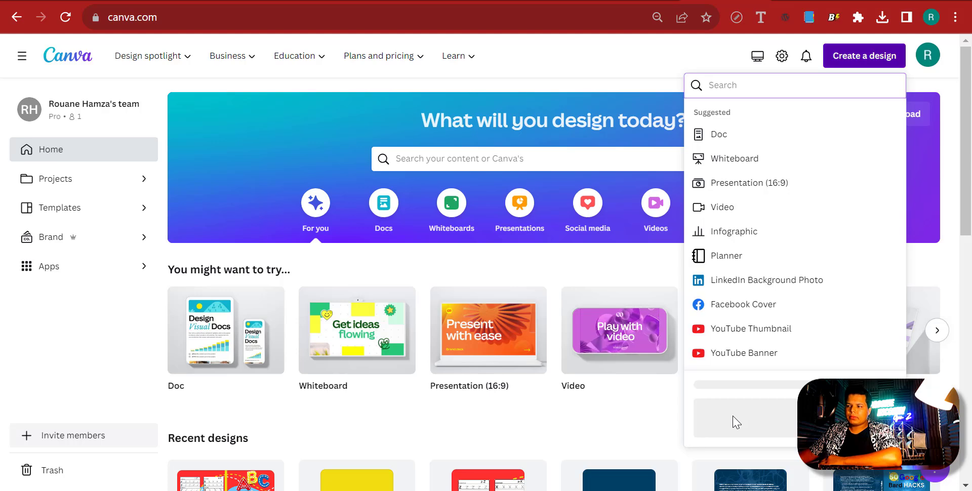
{"action": "left_click", "coordinate": [716, 437]}
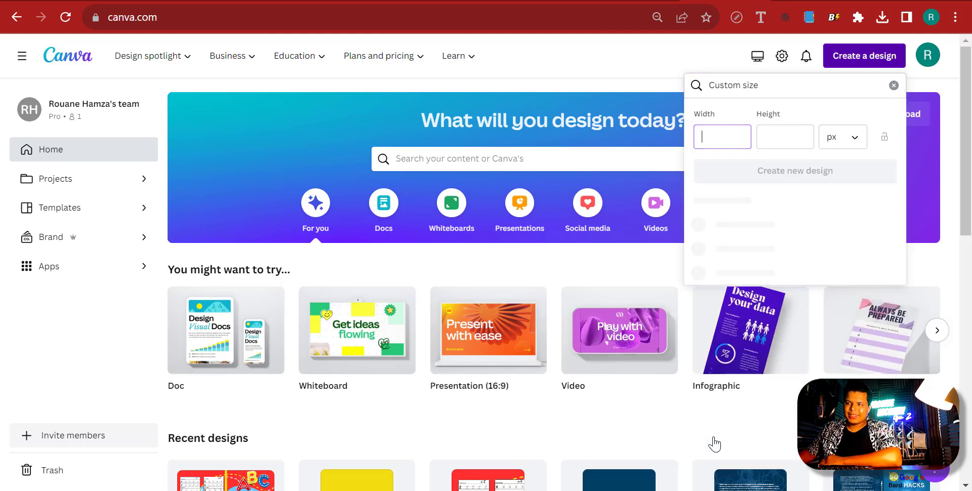
{"action": "left_click", "coordinate": [849, 137]}
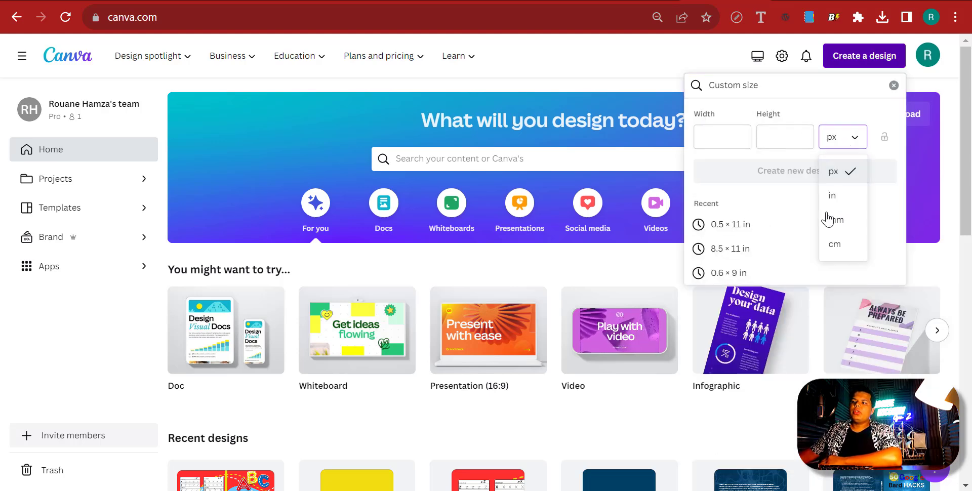
{"action": "left_click", "coordinate": [830, 197]}
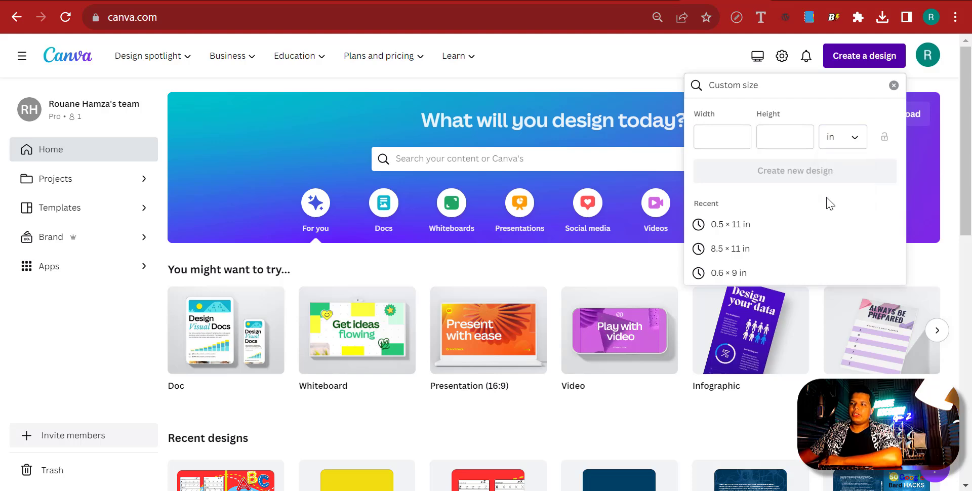
Set the custom design size to 8.5 inches wide and 11 inches high
{"action": "left_click", "coordinate": [703, 137]}
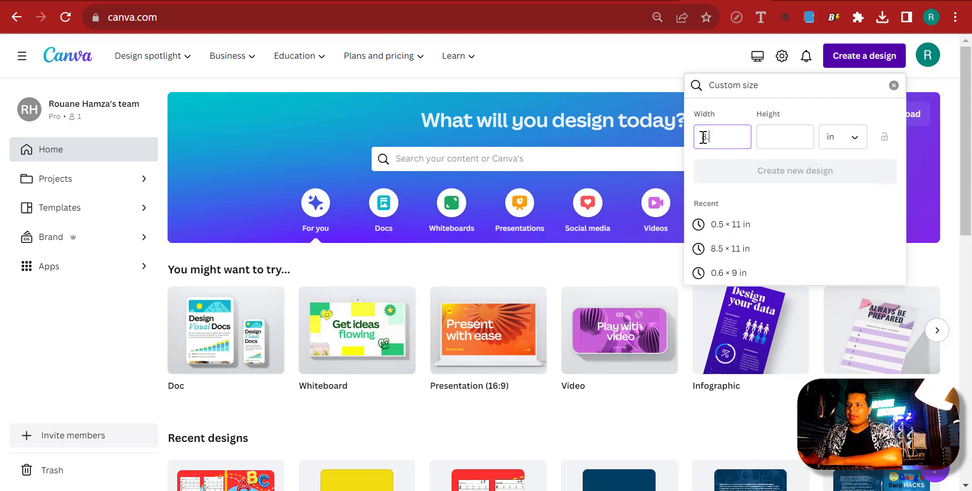
{"action": "type", "text": "8.5"}
{"action": "left_click", "coordinate": [782, 145]}
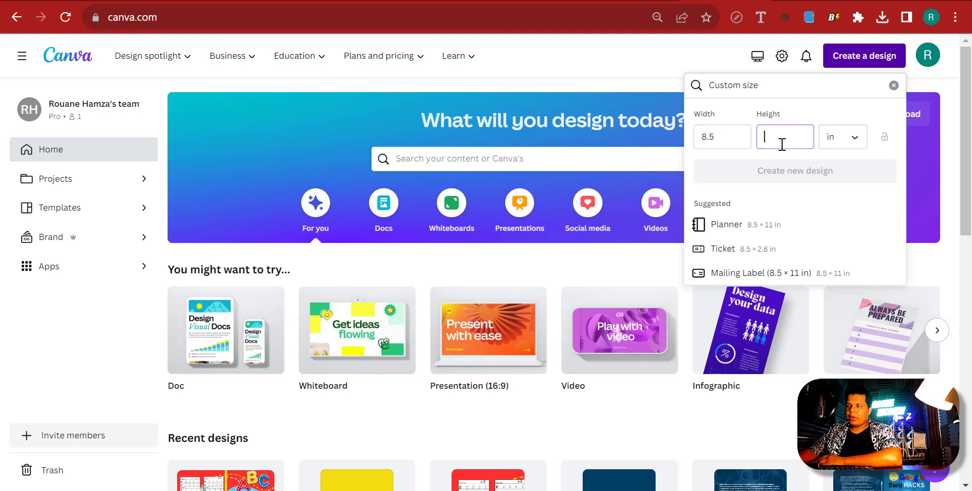
{"action": "type", "text": "11"}
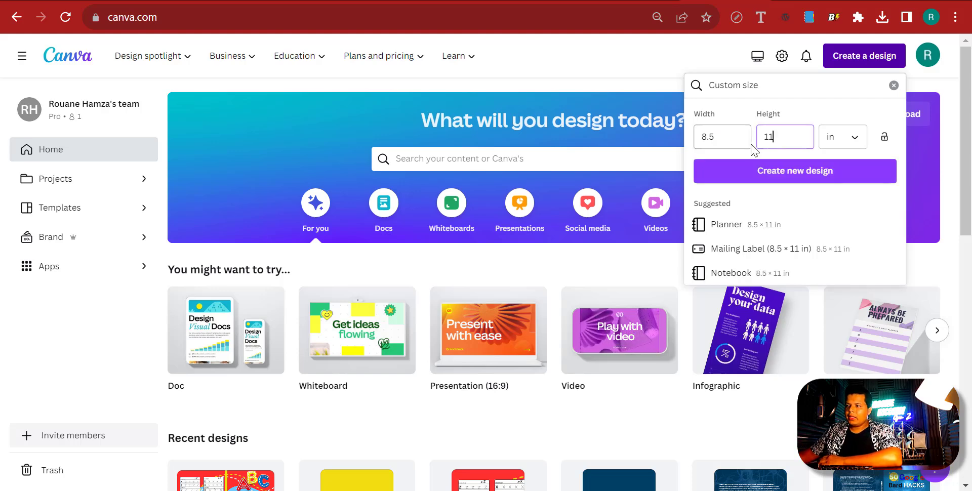
Change the custom design's width to 8.625 inches and its height to 11.25 inches
{"action": "left_click", "coordinate": [738, 137]}
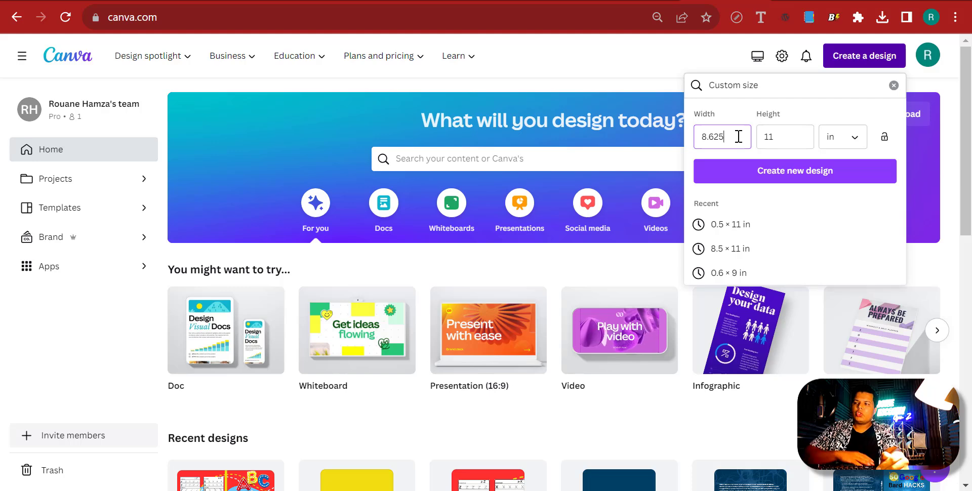
{"action": "left_click", "coordinate": [770, 133]}
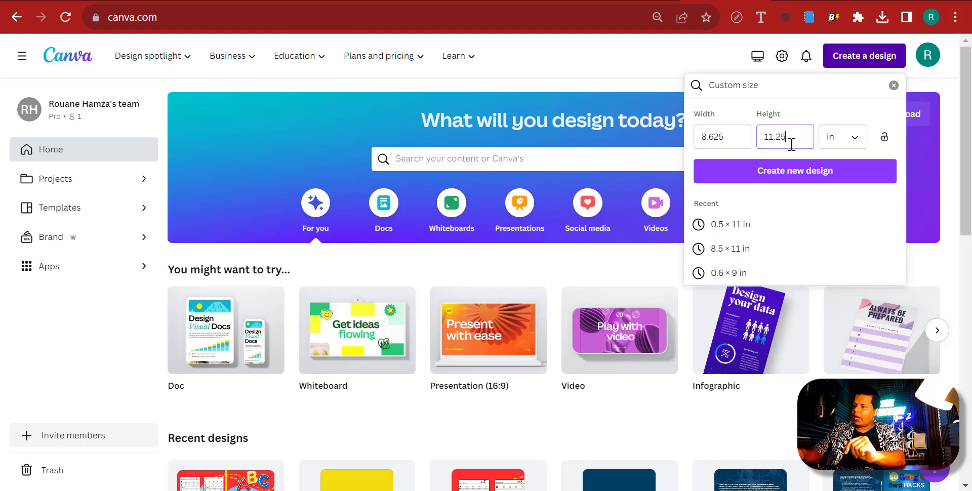
Create the 8.625 × 11.25 inch design and look through its view settings for rulers, guides, margins and print bleed
{"action": "left_click", "coordinate": [811, 174]}
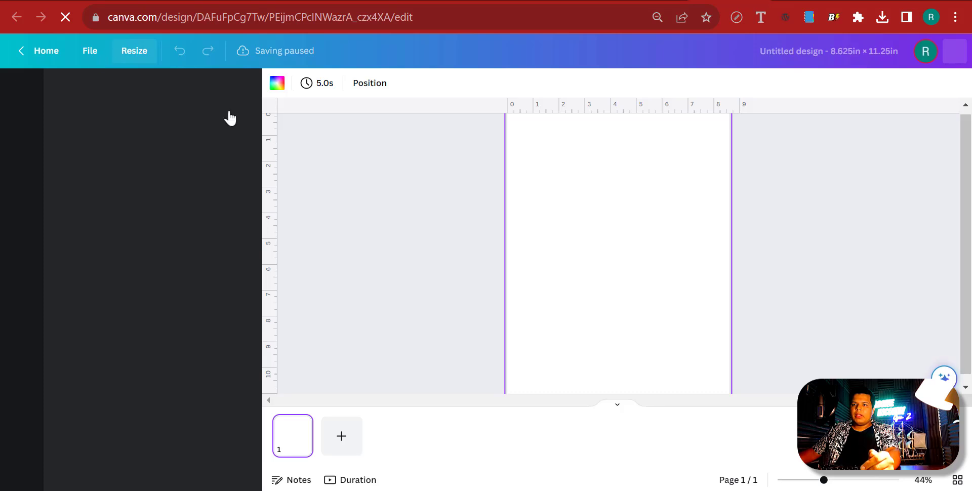
{"action": "left_click", "coordinate": [90, 52]}
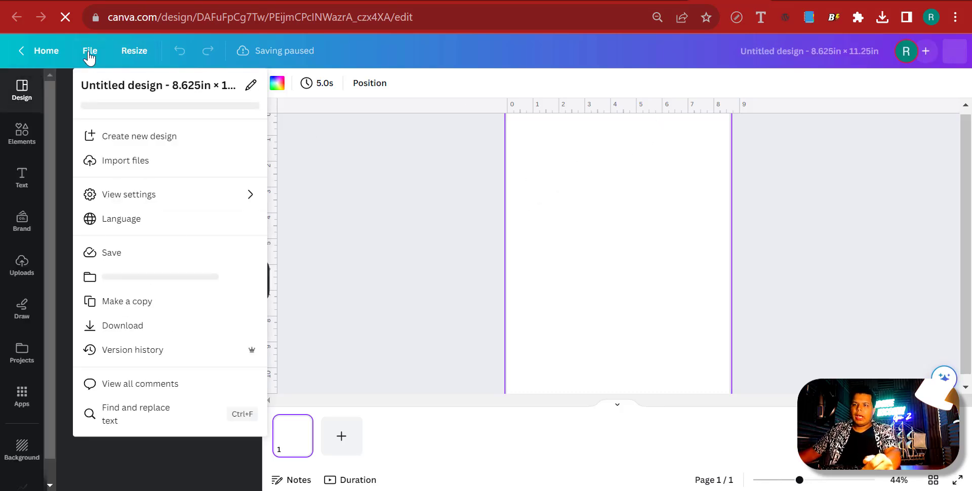
{"action": "mouse_move", "coordinate": [162, 198]}
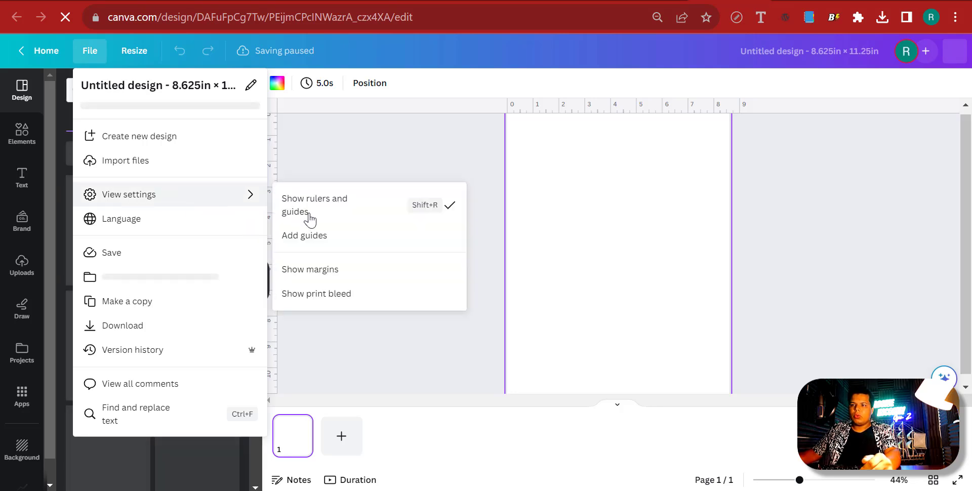
{"action": "left_click", "coordinate": [382, 165]}
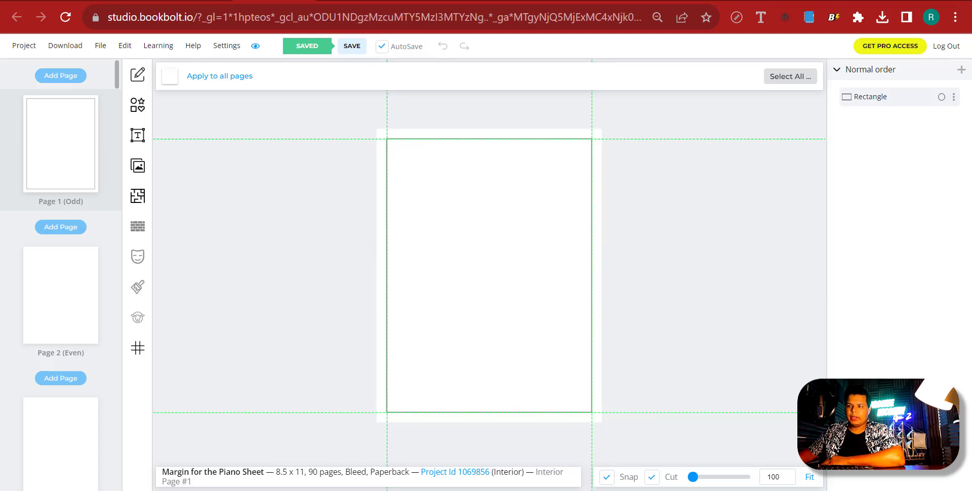
Switch to File Explorer and open the JPG folder in "Creative Fabrica Interior" to check the number of pages
{"action": "left_click", "coordinate": [335, 453]}
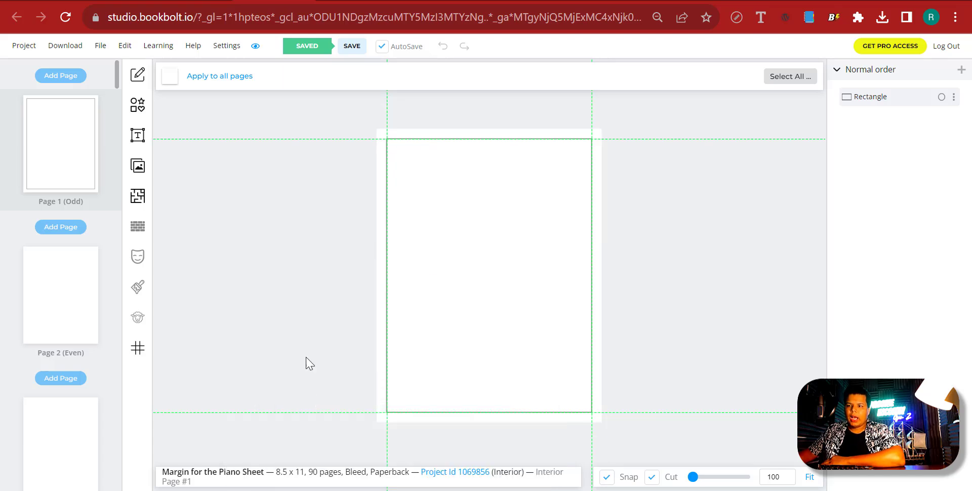
{"action": "double_click", "coordinate": [266, 147]}
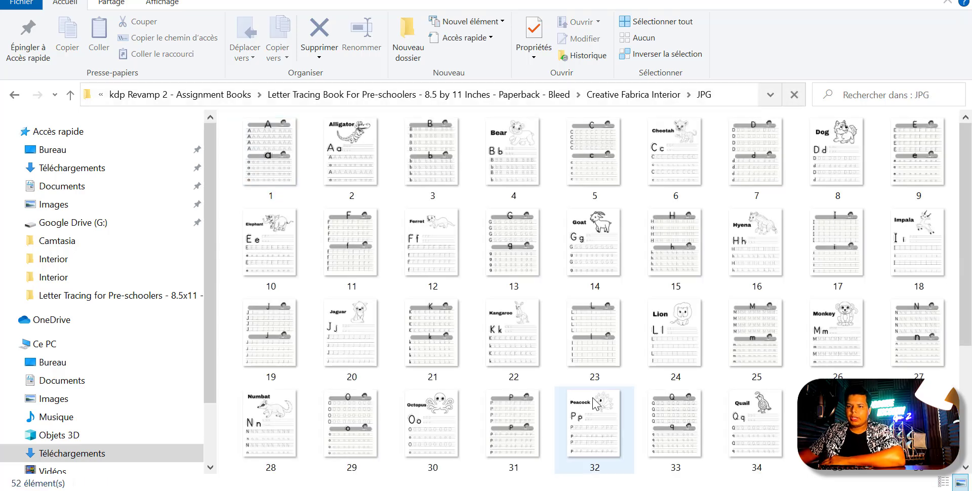
{"action": "scroll", "coordinate": [590, 415], "scroll_direction": "down", "scroll_amount": 3}
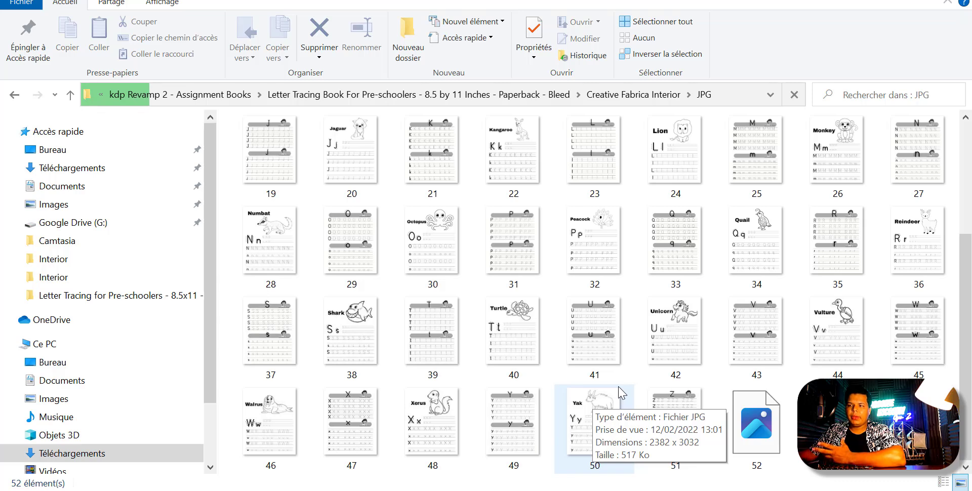
Switch to Book Bolt Studio and start a new Paperback: Interior project named "Letter tracing for Pre-Schoolers"
{"action": "key", "text": "alt+Tab"}
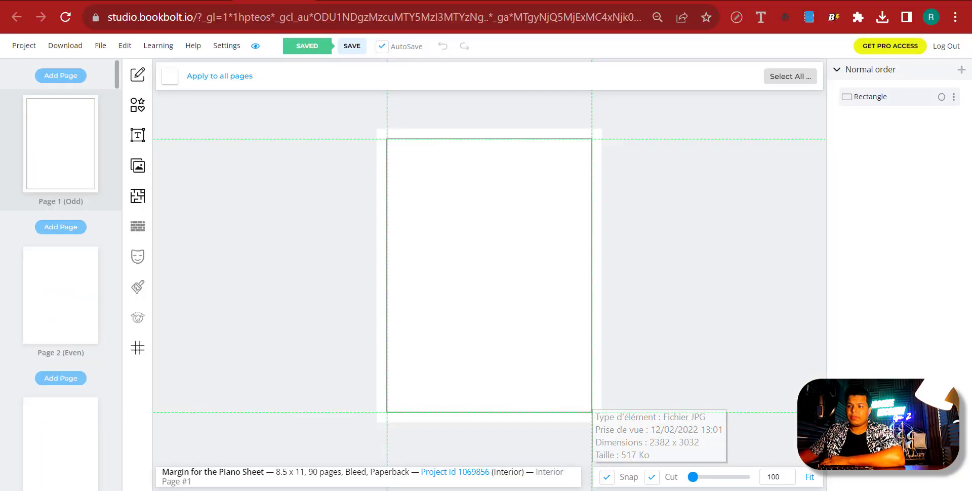
{"action": "left_click", "coordinate": [21, 47]}
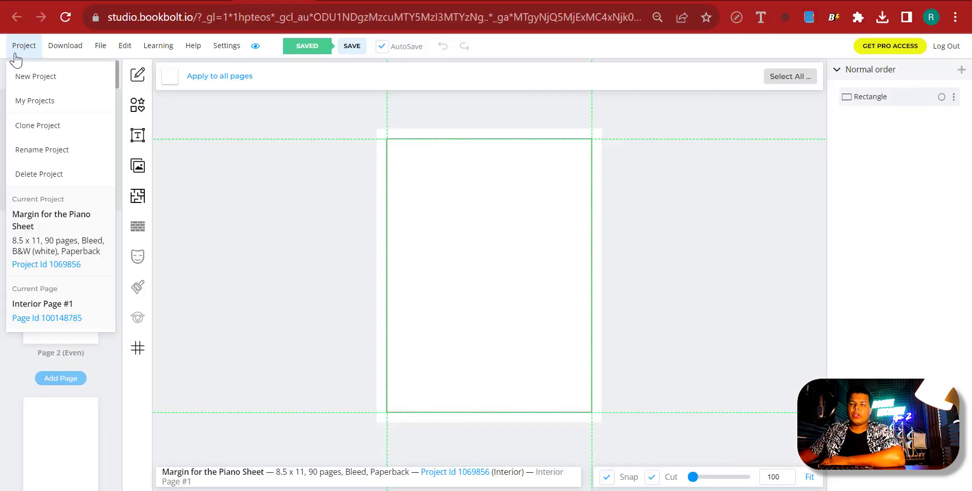
{"action": "left_click", "coordinate": [35, 77]}
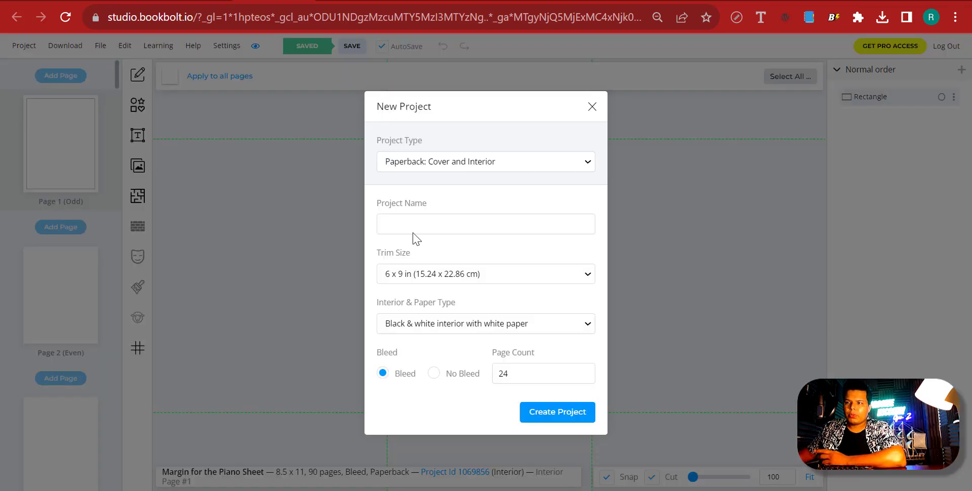
{"action": "left_click", "coordinate": [426, 165]}
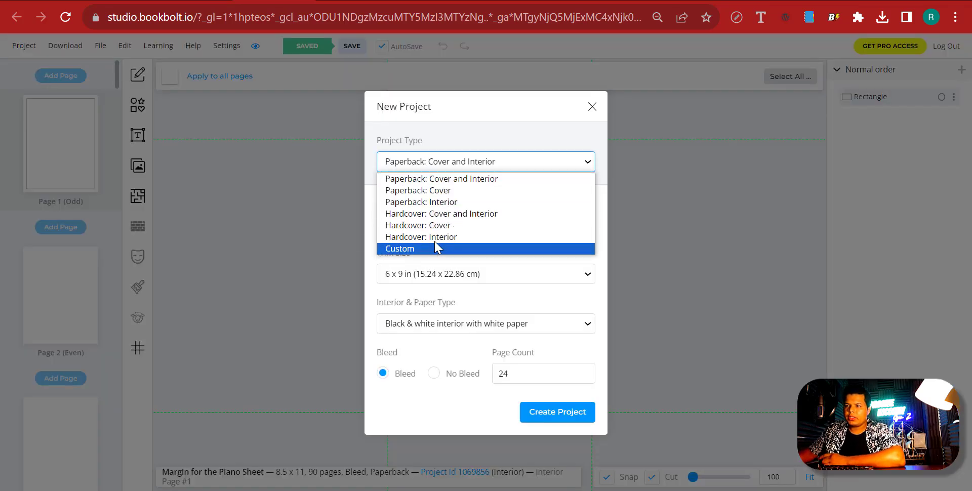
{"action": "left_click", "coordinate": [420, 199]}
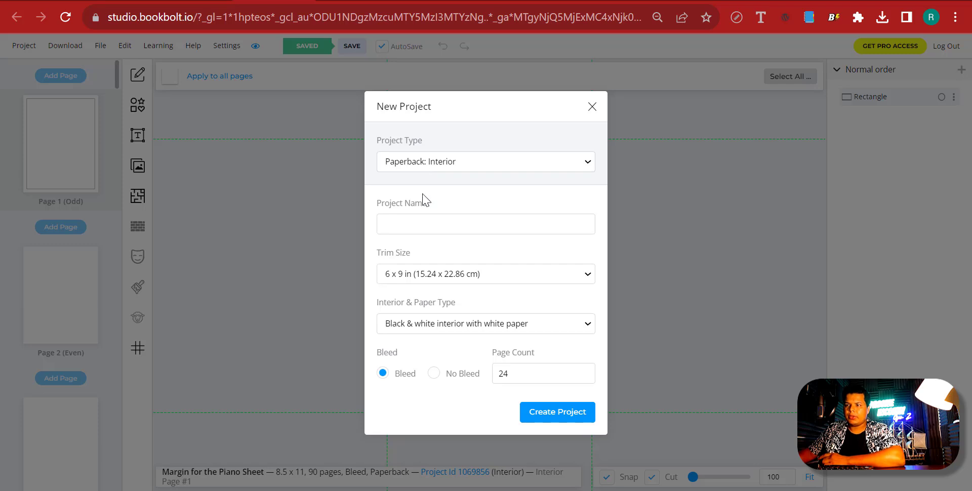
{"action": "left_click", "coordinate": [423, 219]}
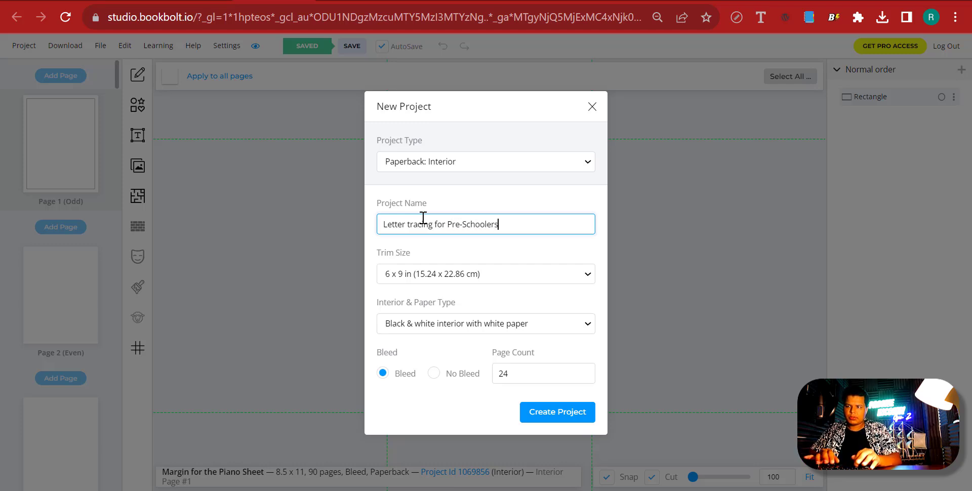
Create the project with 8.5 x 11 in trim size, black & white interior on white paper, bleed and 52 pages
{"action": "left_click", "coordinate": [418, 277]}
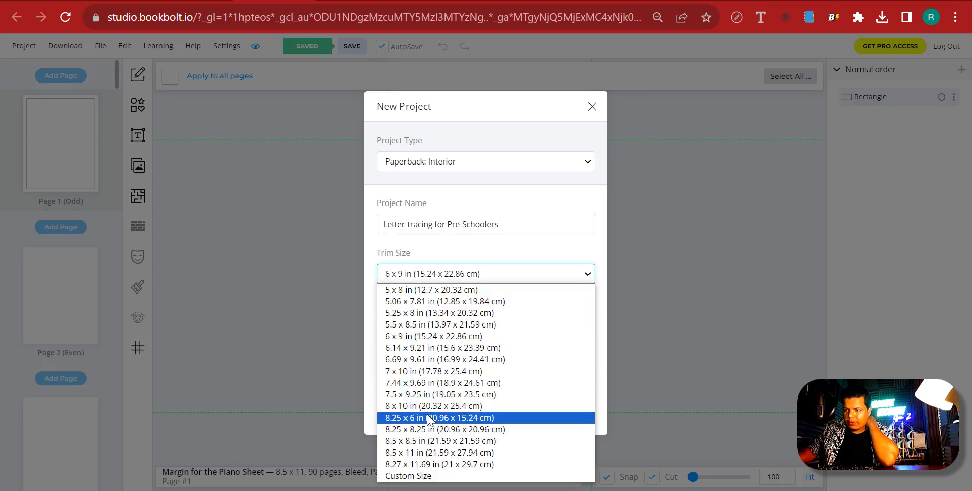
{"action": "left_click", "coordinate": [415, 453]}
{"action": "left_click", "coordinate": [439, 325]}
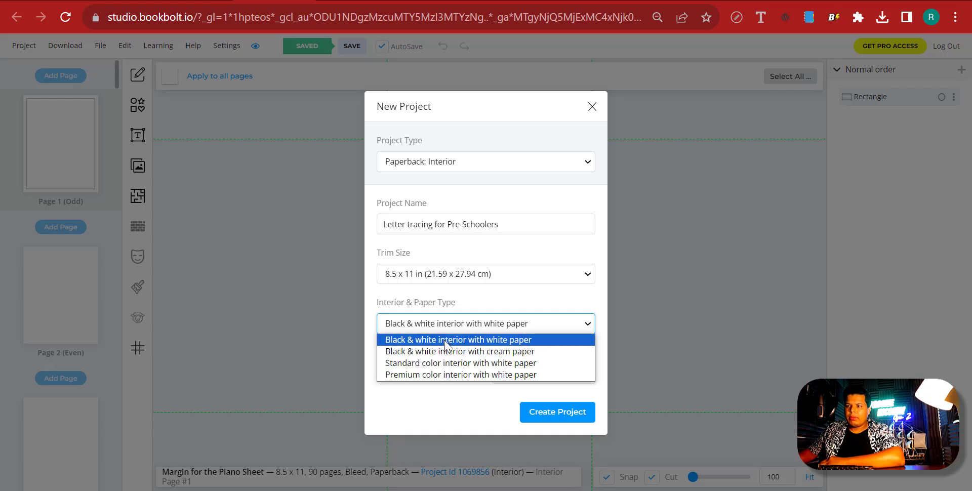
{"action": "left_click", "coordinate": [445, 344]}
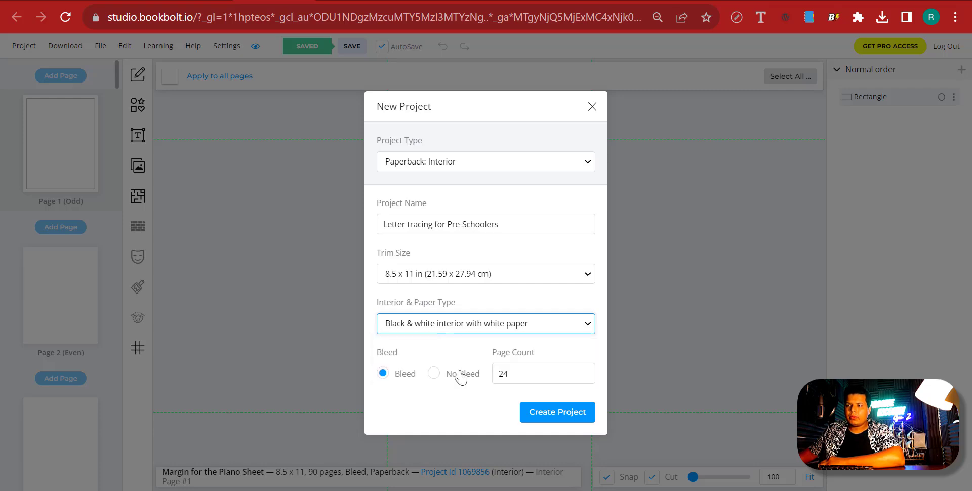
{"action": "double_click", "coordinate": [532, 378]}
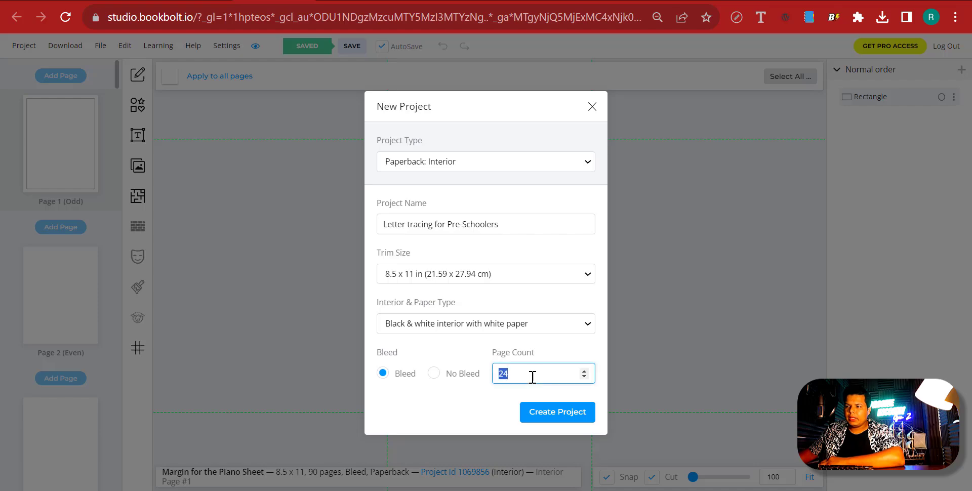
{"action": "type", "text": "52"}
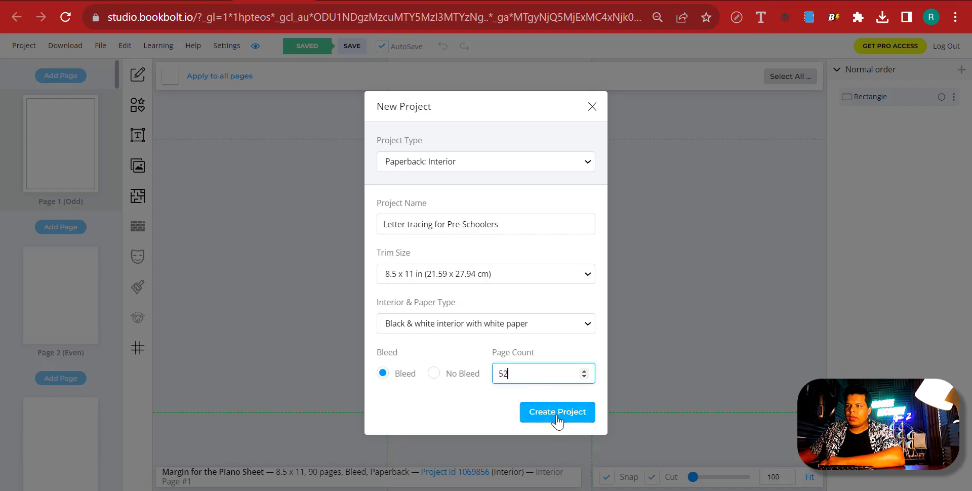
{"action": "left_click", "coordinate": [558, 418]}
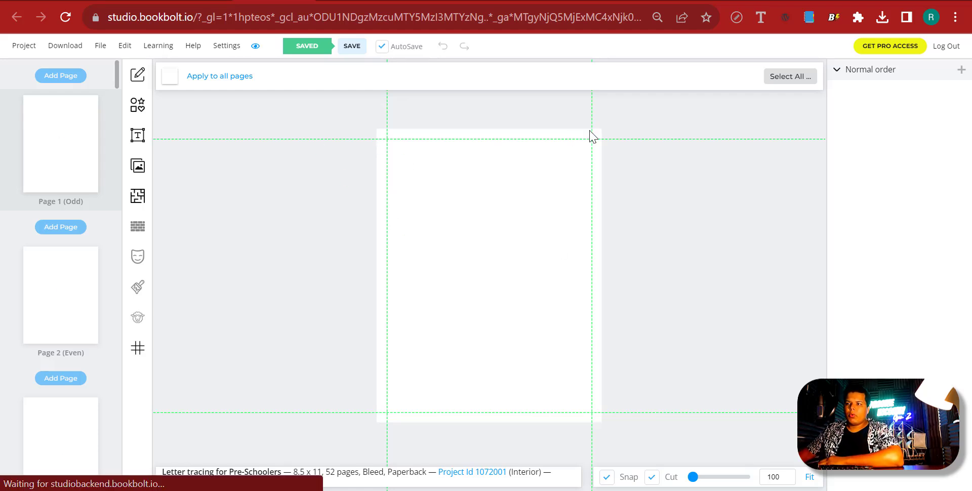
Add a rectangle to page 1 and stretch it to fill the area inside the margin guides
{"action": "left_click", "coordinate": [139, 114]}
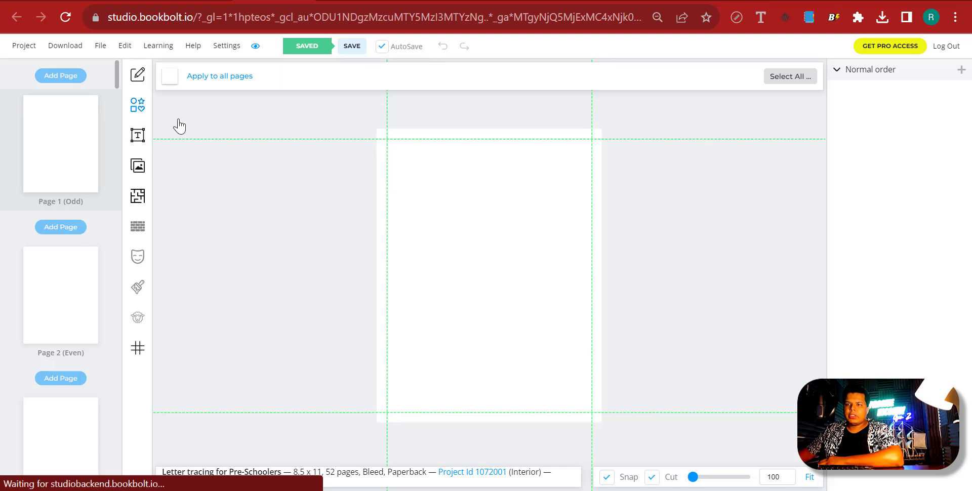
{"action": "left_click", "coordinate": [173, 112]}
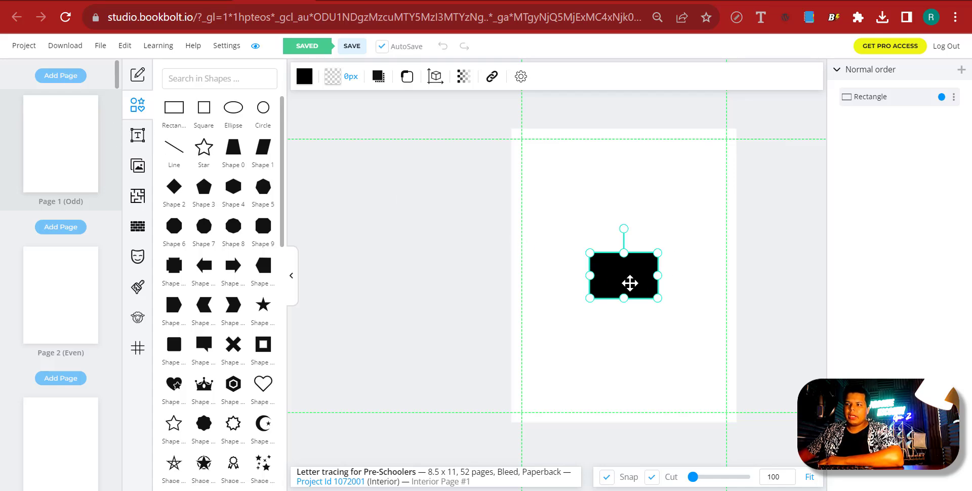
{"action": "mouse_move", "coordinate": [629, 282]}
{"action": "left_mouse_down"}
{"action": "mouse_move", "coordinate": [562, 169]}
{"action": "mouse_move", "coordinate": [733, 265]}
{"action": "left_mouse_up"}
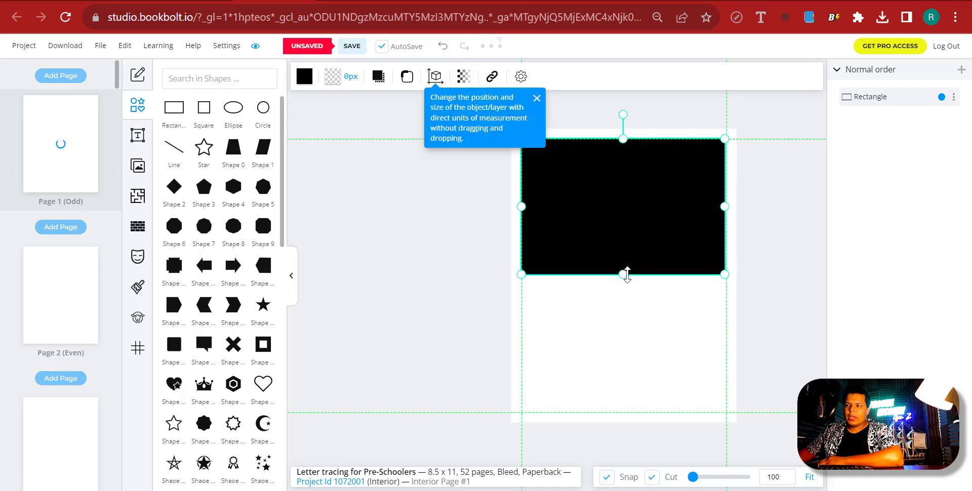
{"action": "left_click_drag", "start_coordinate": [631, 274], "coordinate": [633, 273]}
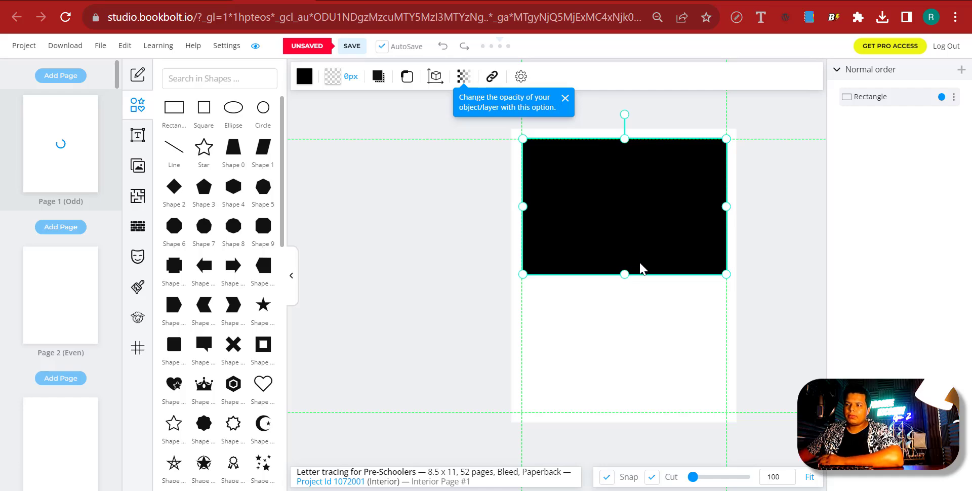
{"action": "left_click", "coordinate": [625, 281]}
{"action": "left_click", "coordinate": [558, 169]}
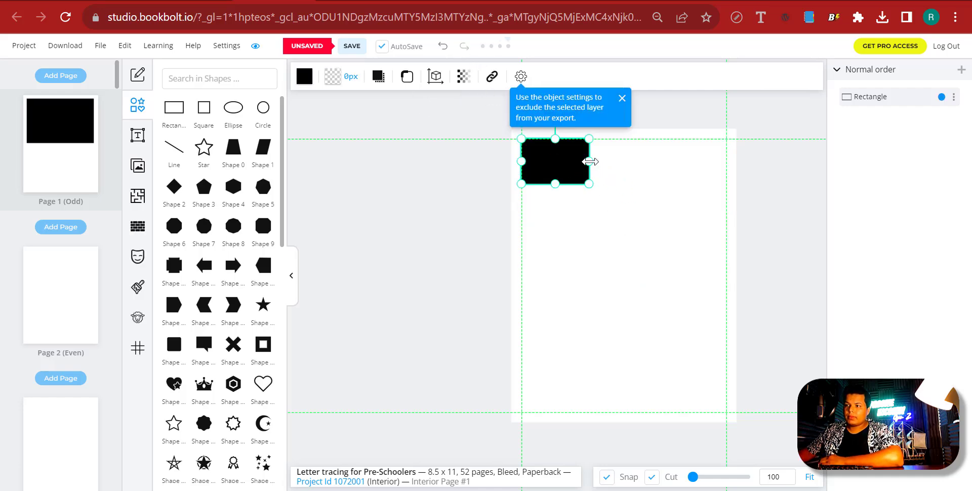
{"action": "left_click_drag", "start_coordinate": [589, 161], "coordinate": [726, 177]}
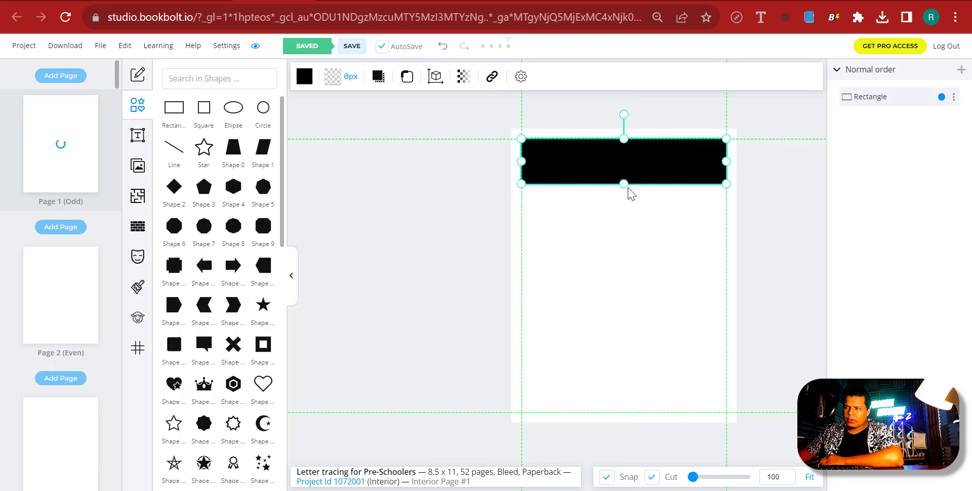
{"action": "left_click_drag", "start_coordinate": [628, 318], "coordinate": [599, 410]}
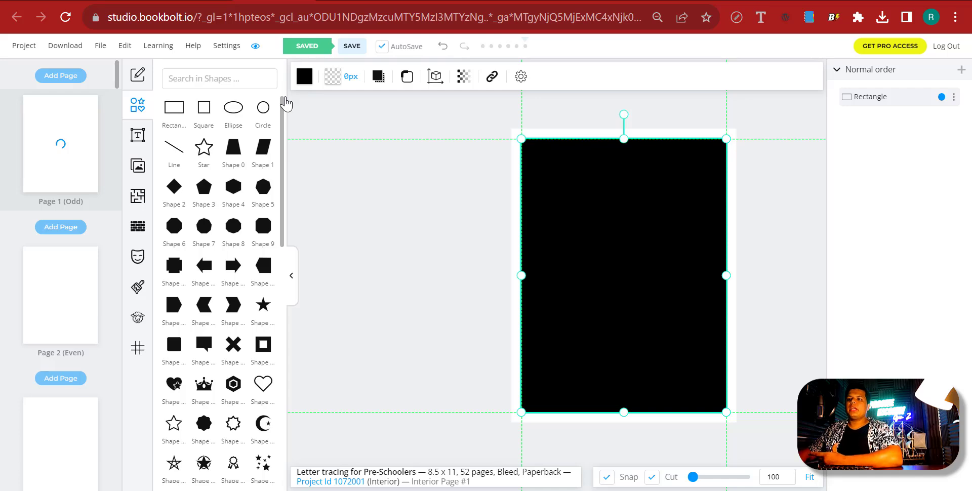
Make the rectangle's fill fully transparent
{"action": "left_click", "coordinate": [302, 81]}
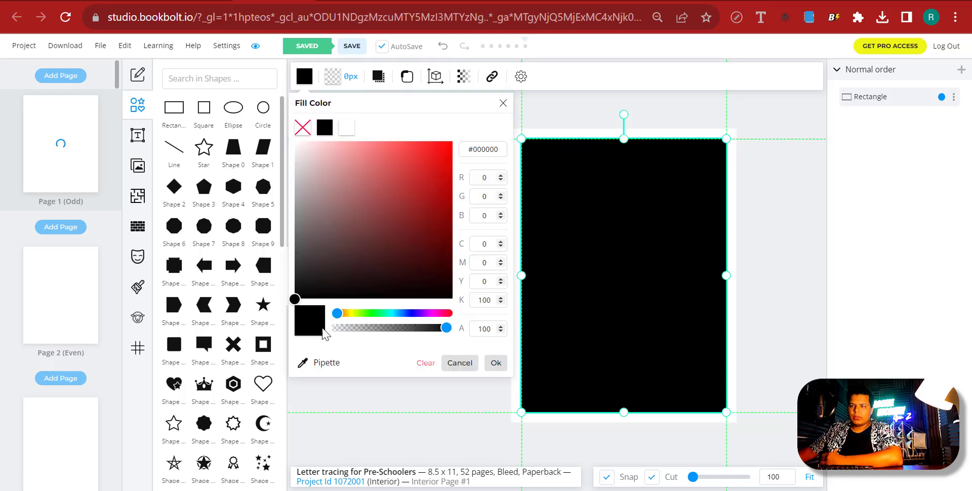
{"action": "left_click_drag", "start_coordinate": [324, 329], "coordinate": [300, 330]}
{"action": "left_click", "coordinate": [496, 363]}
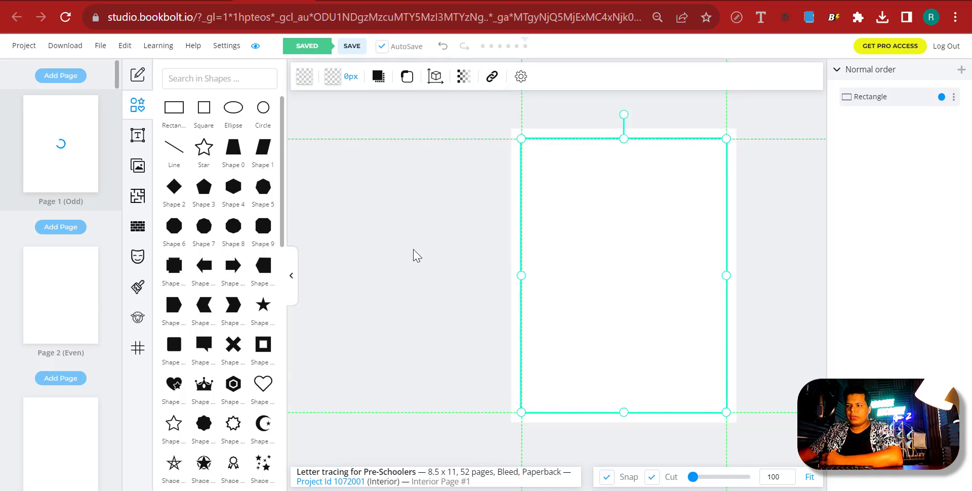
Give the rectangle a black (#000000) stroke with a width of 3
{"action": "left_click", "coordinate": [333, 77]}
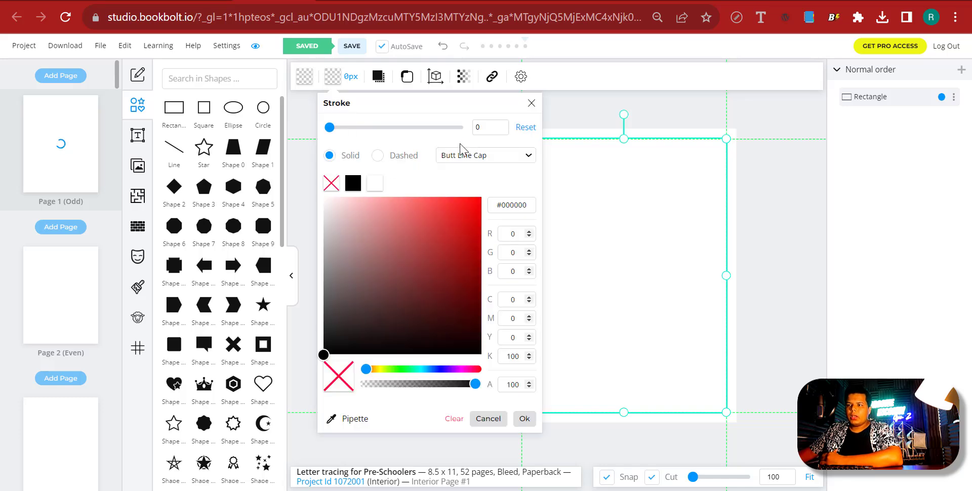
{"action": "left_click_drag", "start_coordinate": [388, 295], "coordinate": [497, 379]}
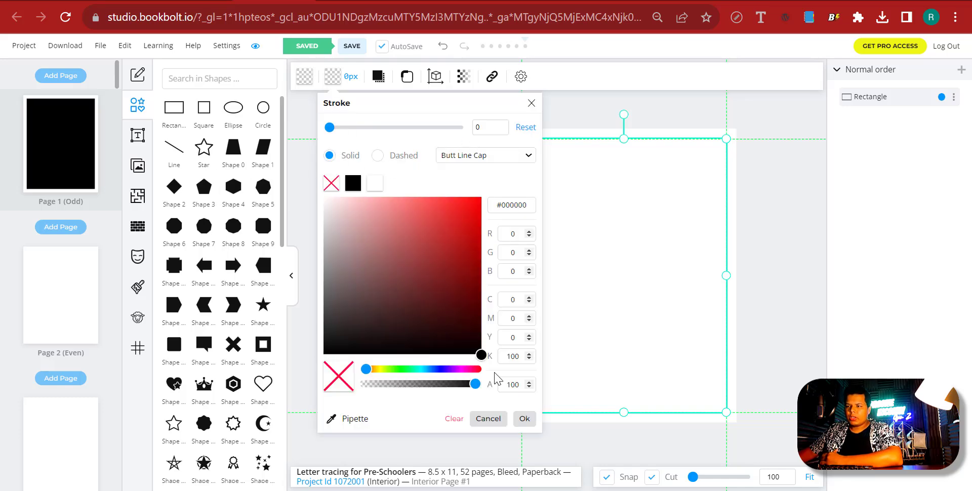
{"action": "left_click", "coordinate": [482, 128]}
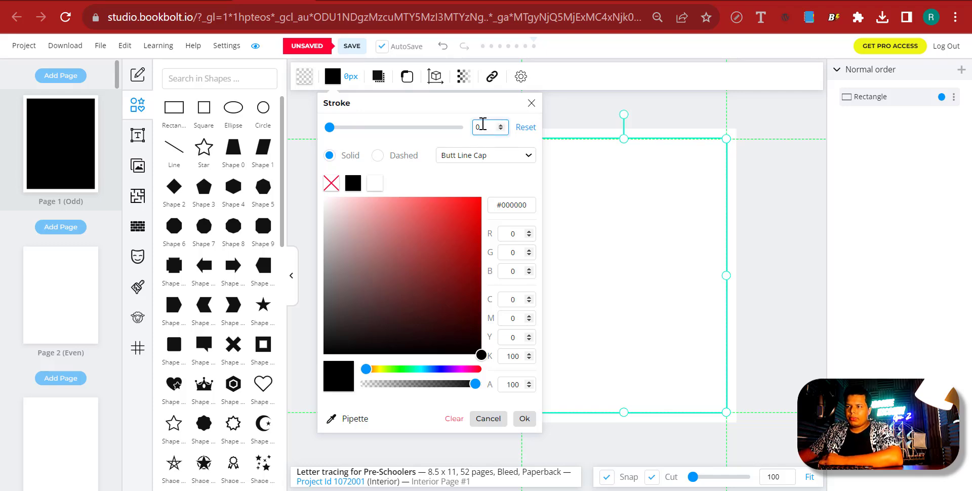
{"action": "left_click_drag", "start_coordinate": [483, 123], "coordinate": [501, 132]}
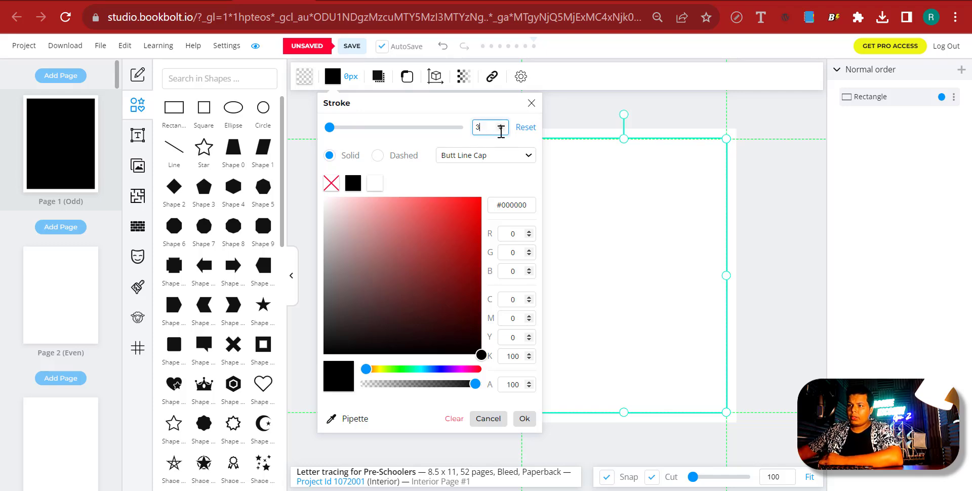
Make the rectangle's stroke dashed with a line length of 10 and a gap of 3
{"action": "left_click", "coordinate": [479, 155]}
{"action": "left_click", "coordinate": [408, 158]}
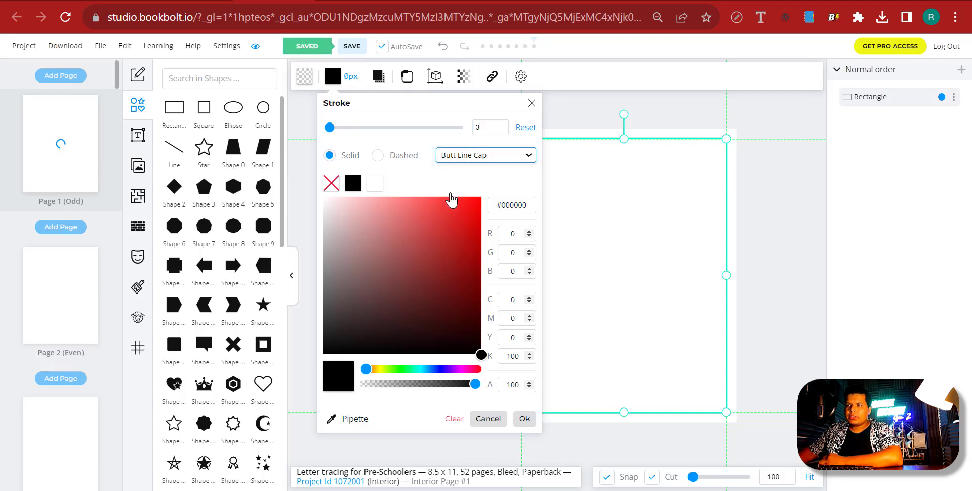
{"action": "left_click", "coordinate": [390, 155]}
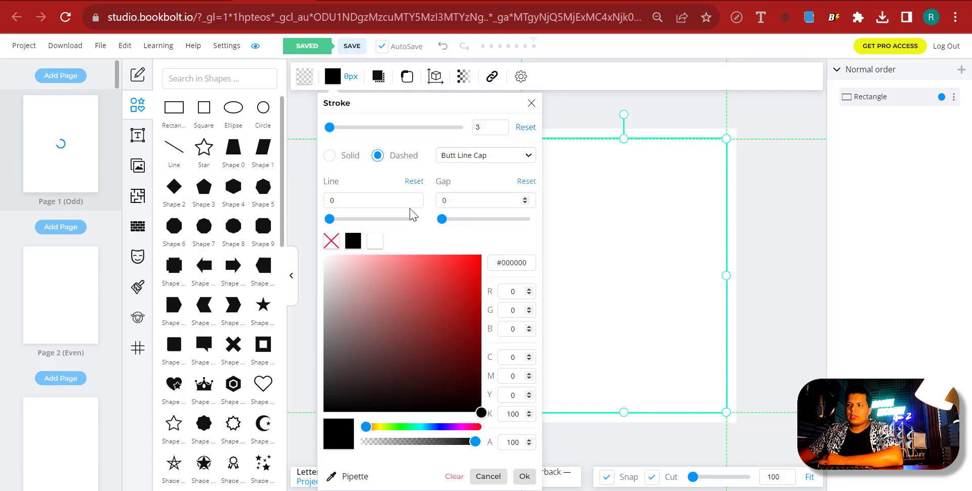
{"action": "left_click", "coordinate": [338, 202]}
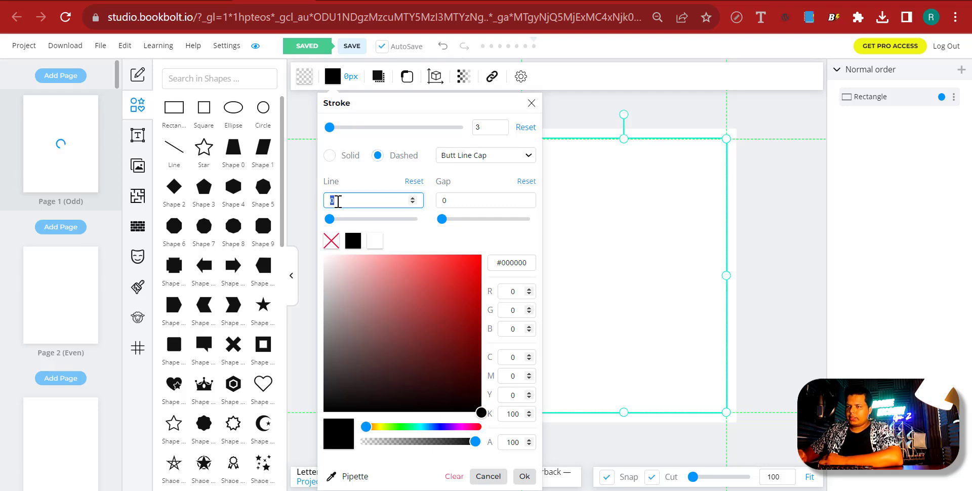
{"action": "type", "text": "10"}
{"action": "left_click", "coordinate": [469, 202]}
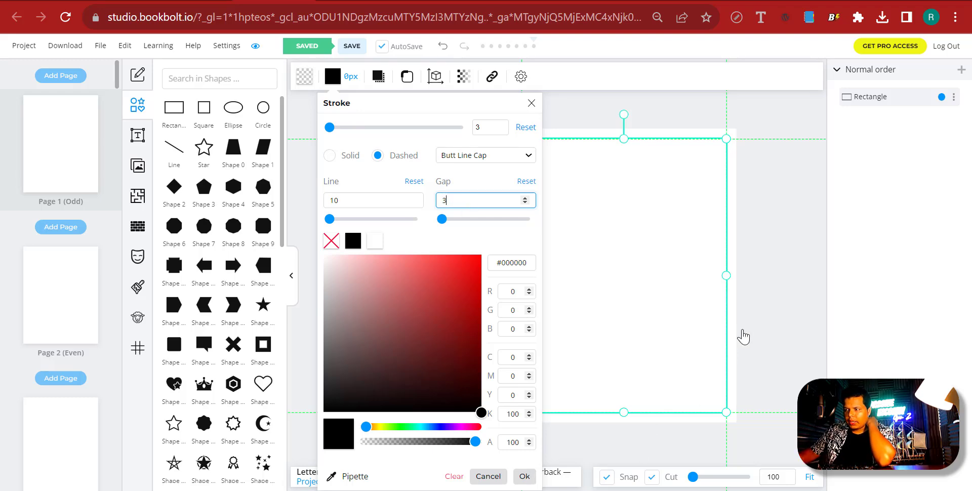
{"action": "left_click", "coordinate": [743, 337]}
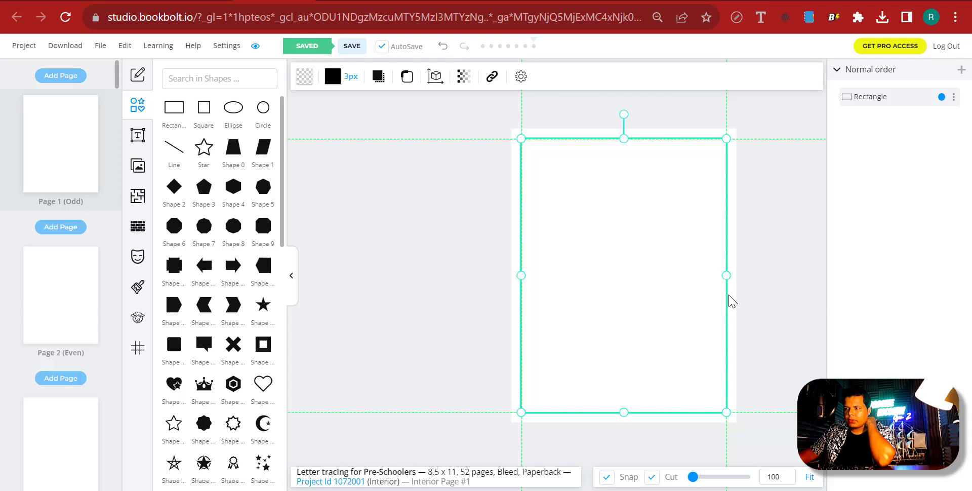
Examine the dashed stroke up close along the rectangle's side, top and bottom edges against the margin guides
{"action": "scroll", "coordinate": [731, 301], "scroll_direction": "up", "scroll_amount": 5}
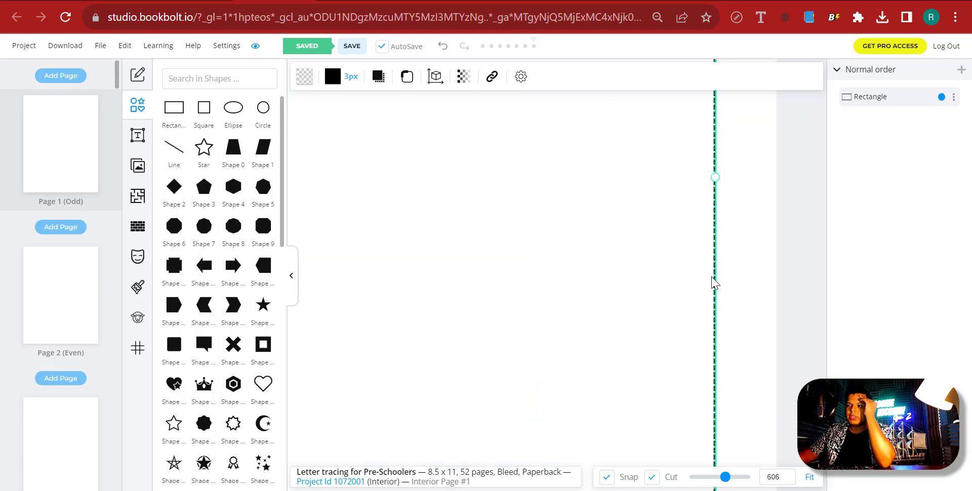
{"action": "scroll", "coordinate": [749, 333], "scroll_direction": "up", "scroll_amount": 1}
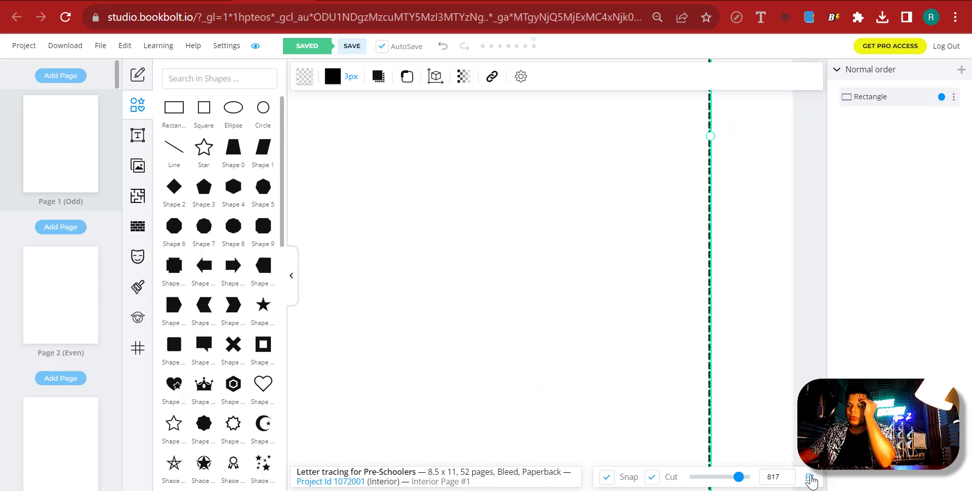
{"action": "left_click", "coordinate": [809, 477]}
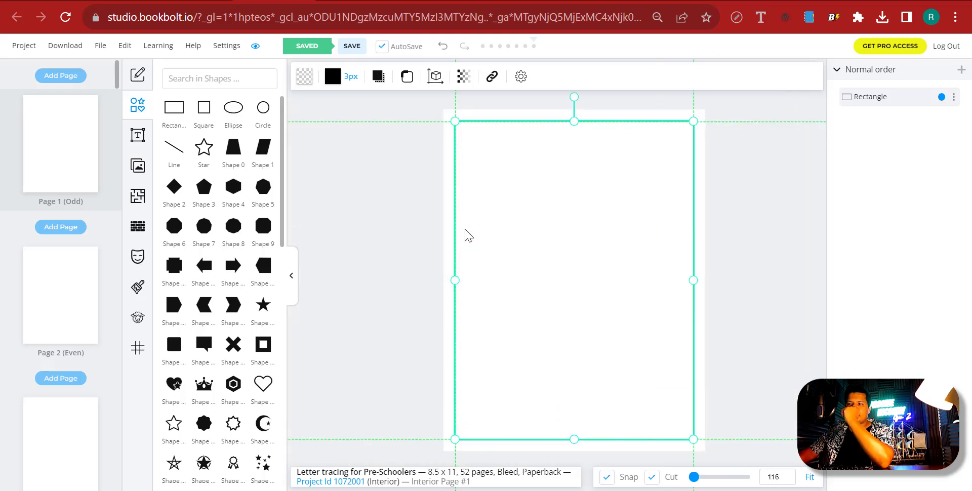
{"action": "scroll", "coordinate": [456, 227], "scroll_direction": "up", "scroll_amount": 2}
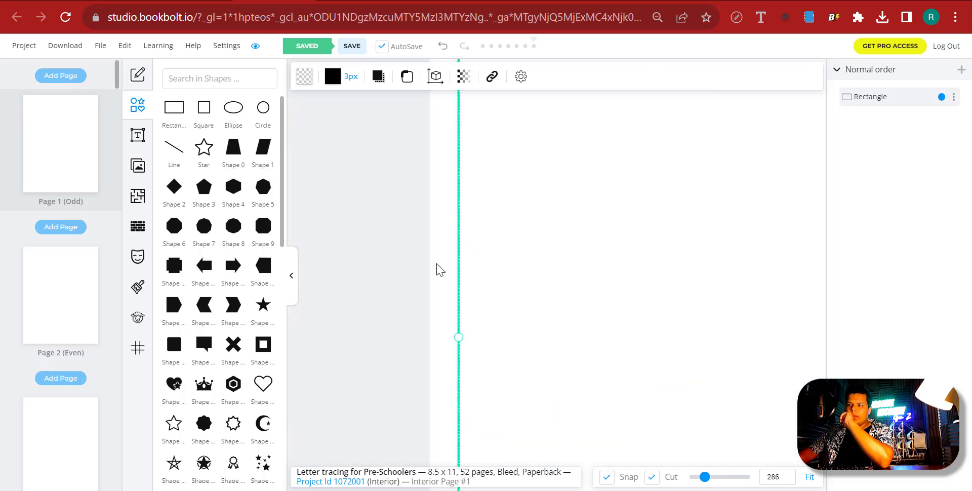
{"action": "scroll", "coordinate": [466, 229], "scroll_direction": "up", "scroll_amount": 3}
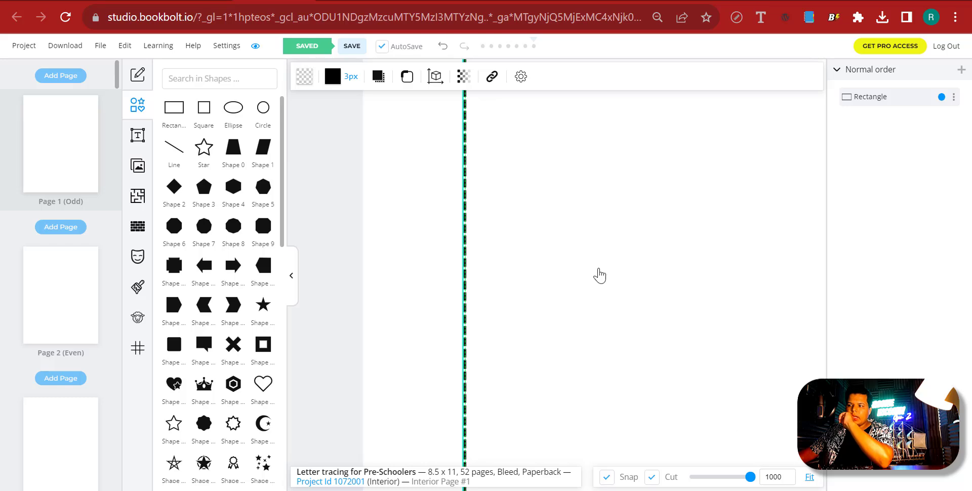
{"action": "scroll", "coordinate": [636, 150], "scroll_direction": "down", "scroll_amount": 6}
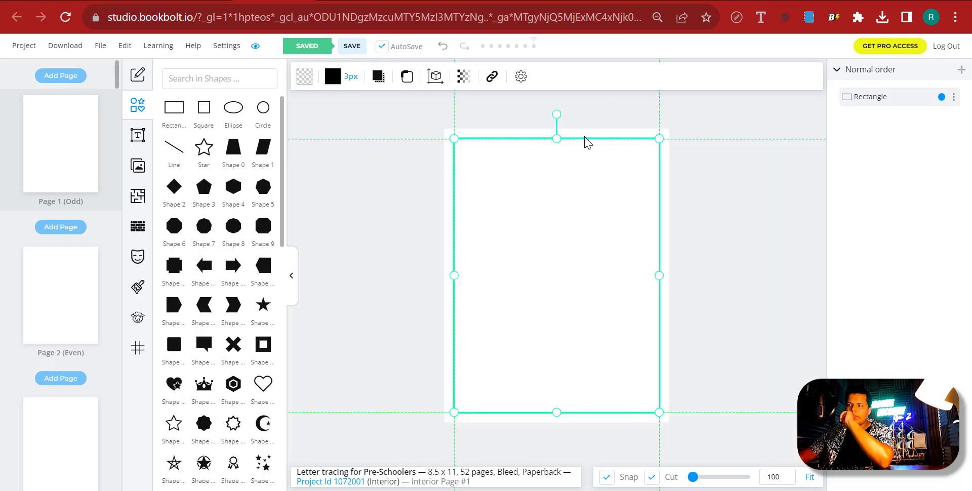
{"action": "scroll", "coordinate": [586, 143], "scroll_direction": "up", "scroll_amount": 1}
{"action": "scroll", "coordinate": [583, 152], "scroll_direction": "up", "scroll_amount": 3}
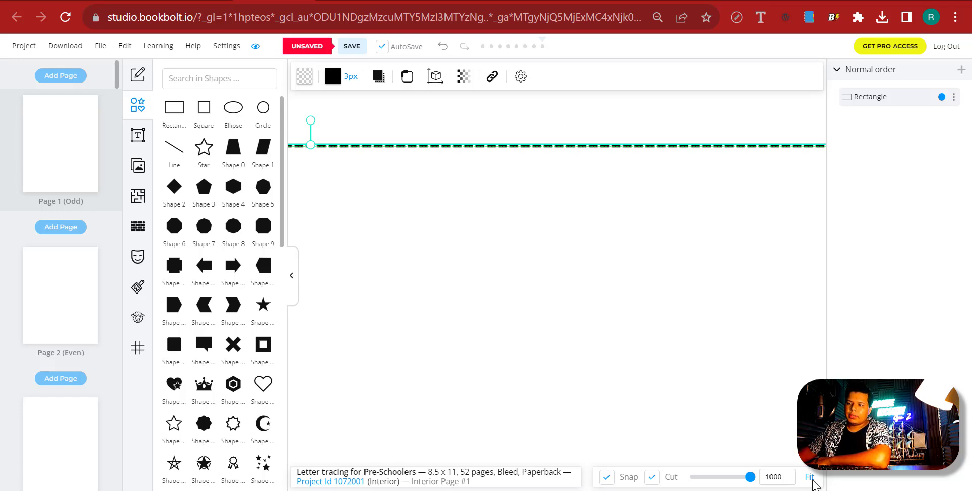
{"action": "left_click", "coordinate": [809, 477]}
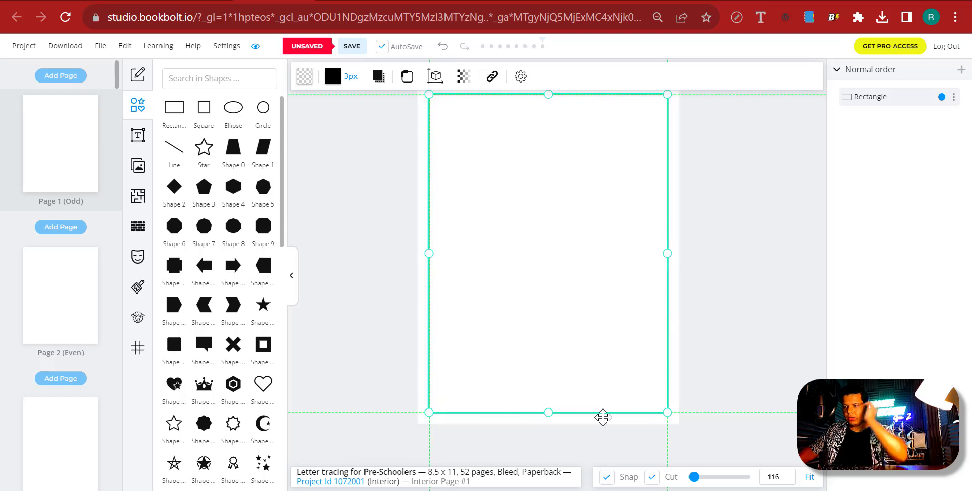
{"action": "scroll", "coordinate": [603, 418], "scroll_direction": "up", "scroll_amount": 5}
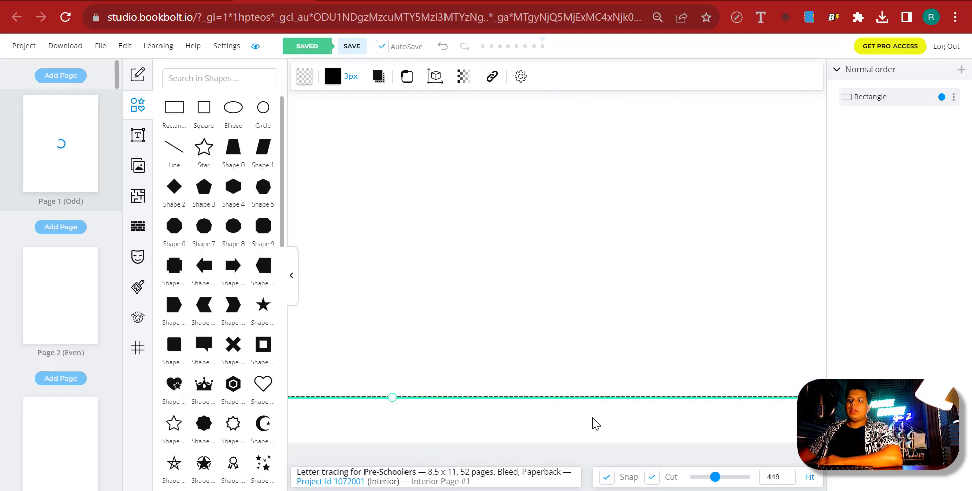
{"action": "scroll", "coordinate": [583, 414], "scroll_direction": "up", "scroll_amount": 6}
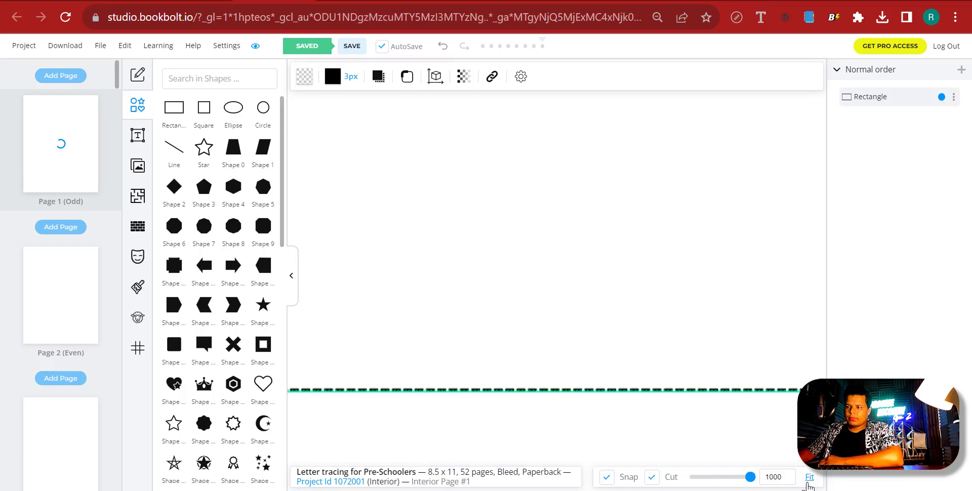
{"action": "left_click", "coordinate": [809, 477]}
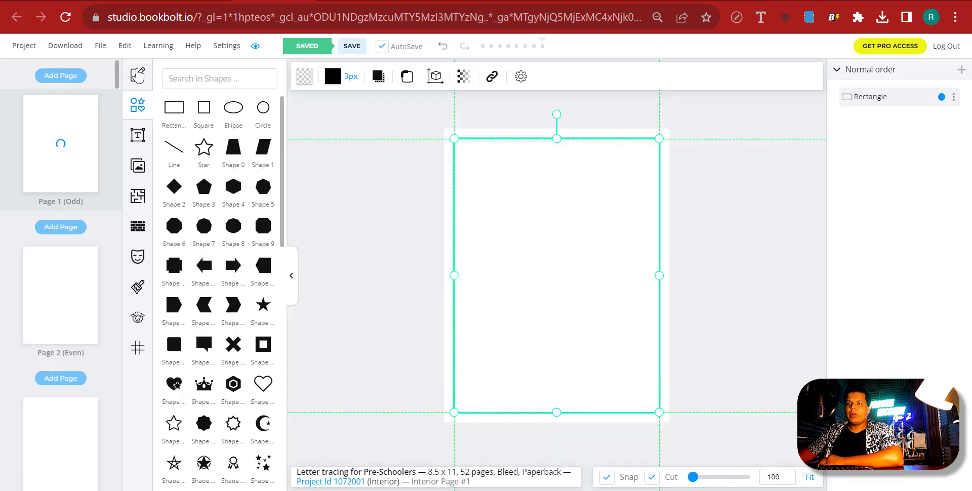
Export page 1 with the dashed margin rectangle to PNG
{"action": "left_click", "coordinate": [101, 45]}
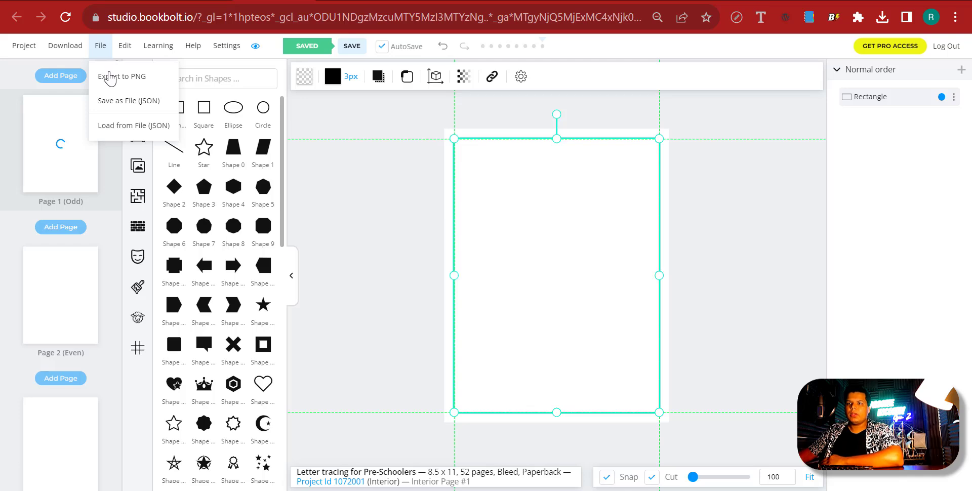
{"action": "left_click", "coordinate": [111, 77]}
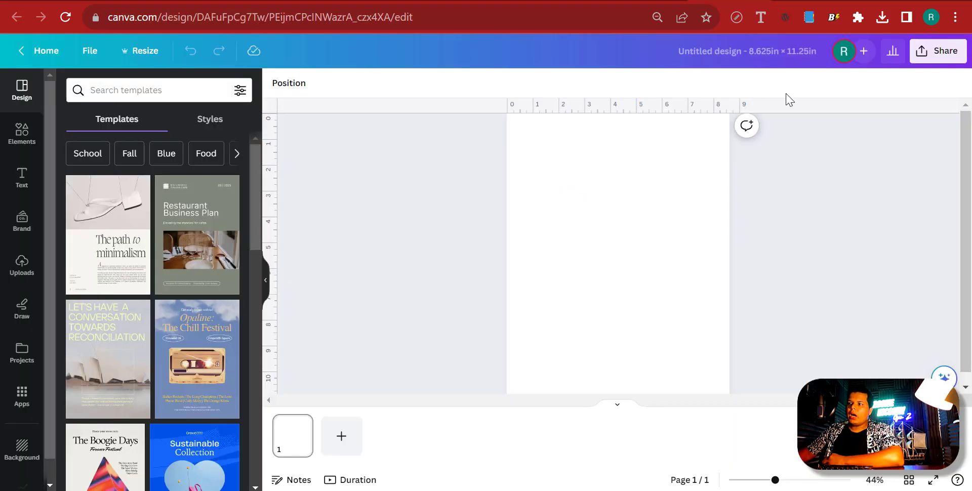
Switch to Canva and rename the untitled design as "Letter Tracing Book for Pre-Schoolers - 8.5x11 - Interior - With Bleed"
{"action": "left_click", "coordinate": [775, 60]}
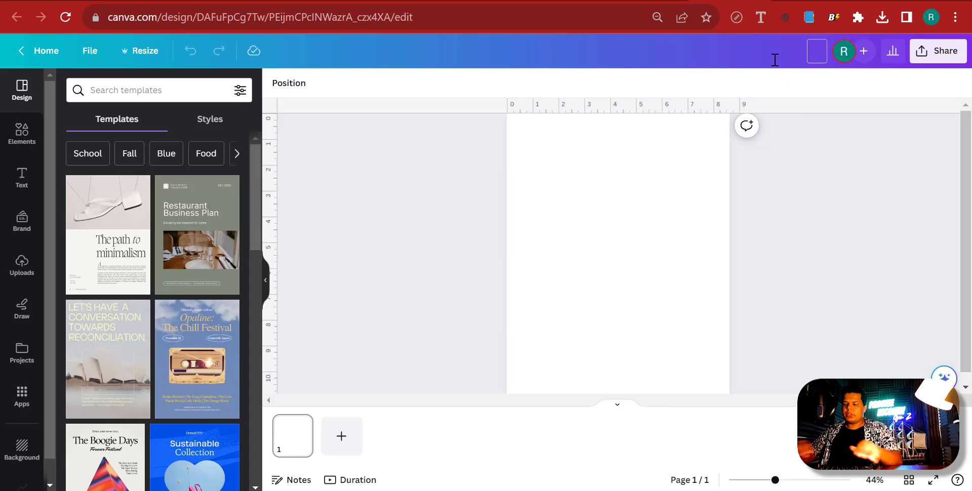
{"action": "type", "text": "Letter"}
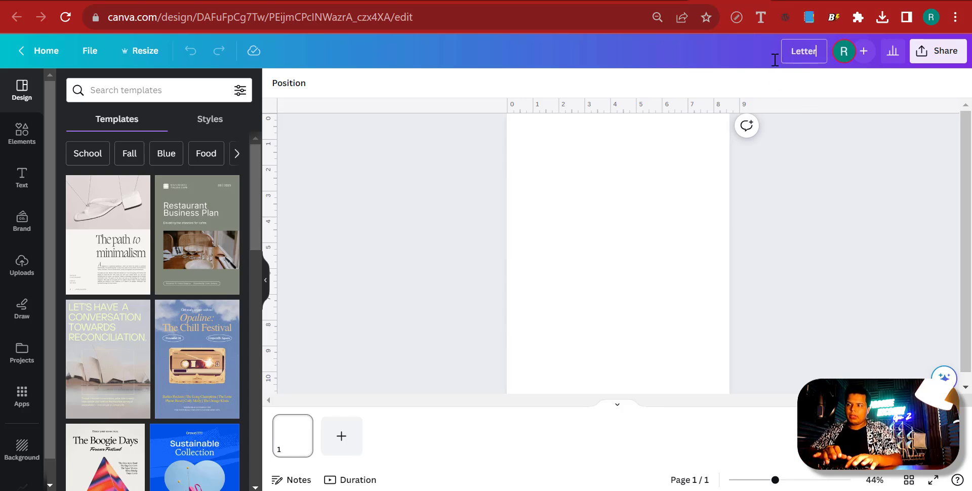
{"action": "type", "text": " TracingBo"}
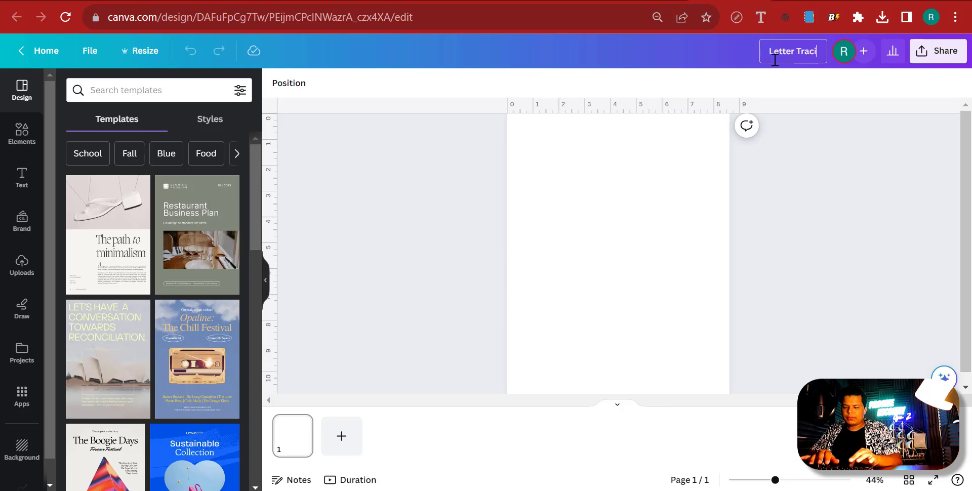
{"action": "key", "text": "BackSpace"}
{"action": "key", "text": "BackSpace"}
{"action": "type", "text": "B"}
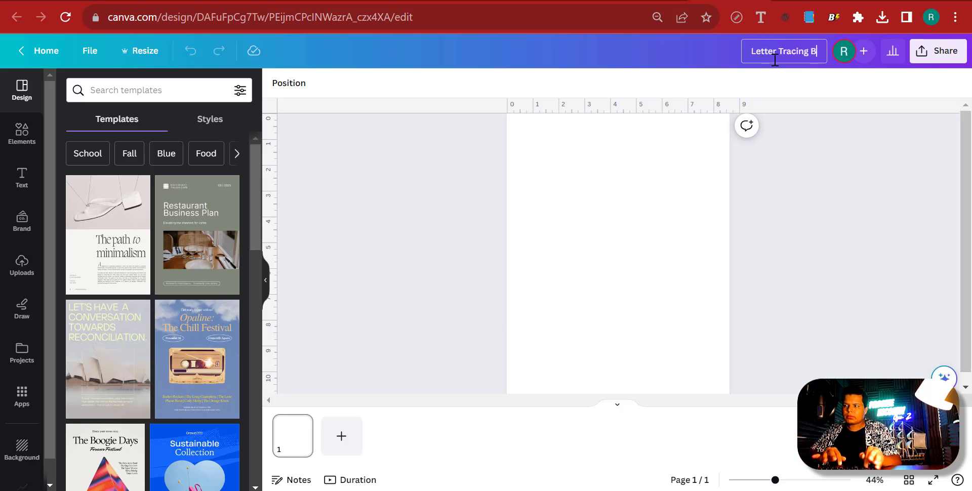
{"action": "type", "text": "ook for Kids"}
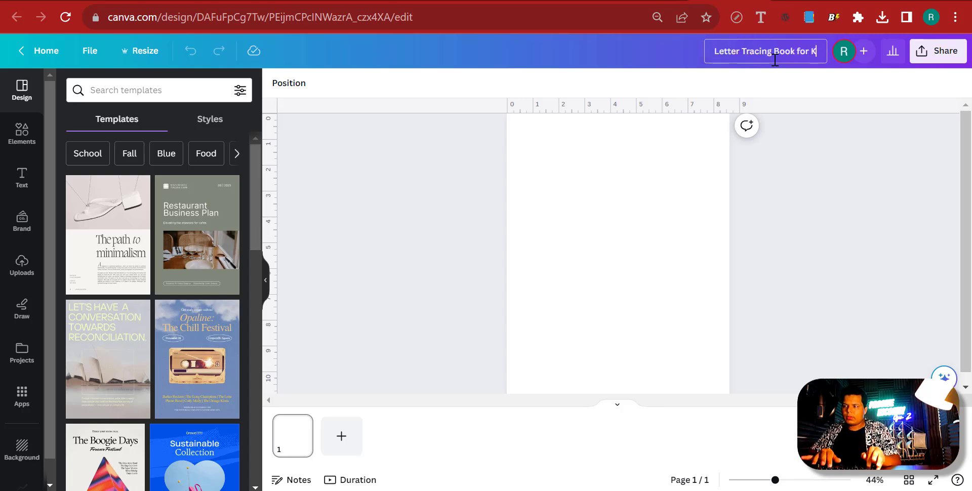
{"action": "key", "text": "BackSpace"}
{"action": "key", "text": "BackSpace"}
{"action": "key", "text": "BackSpace"}
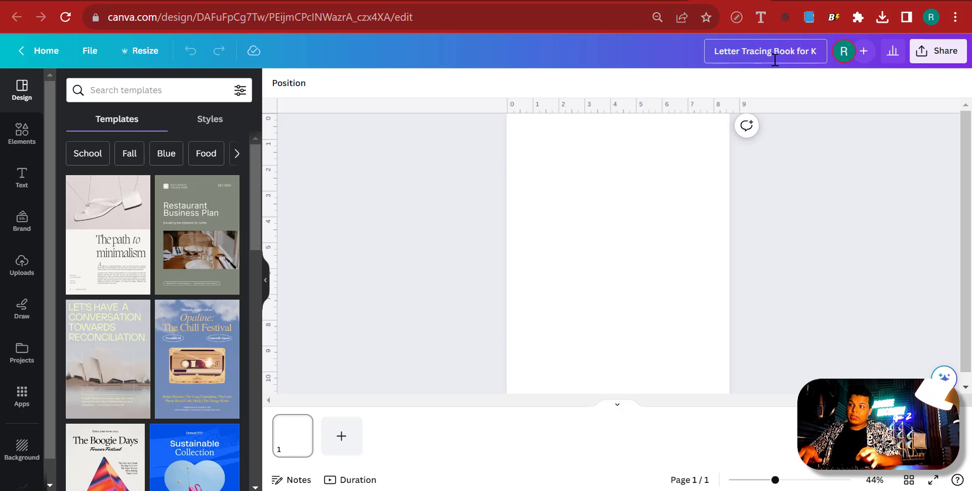
{"action": "key", "text": "BackSpace"}
{"action": "type", "text": "Pre-"}
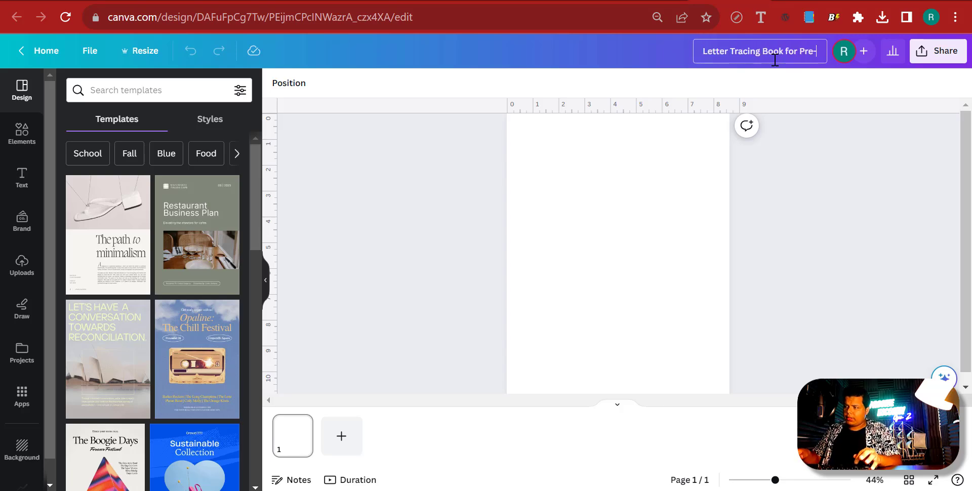
{"action": "type", "text": "Scho"}
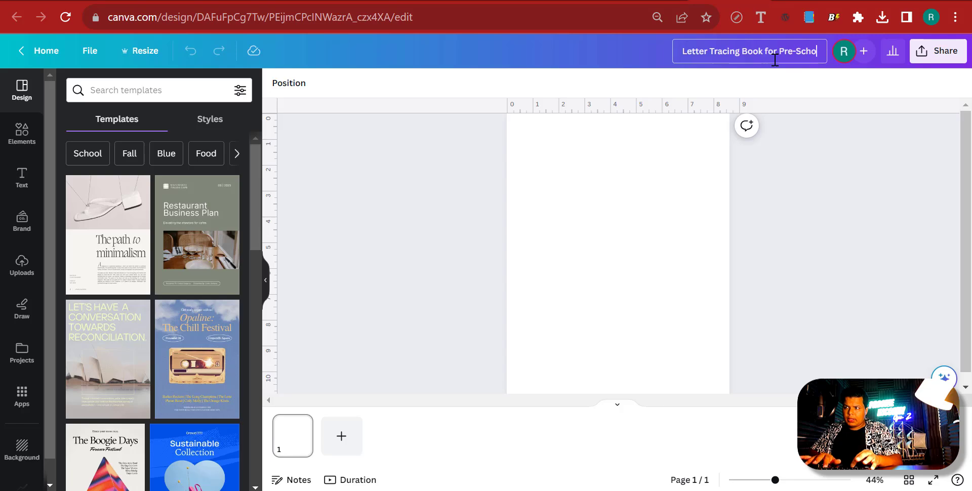
{"action": "type", "text": "olers - "}
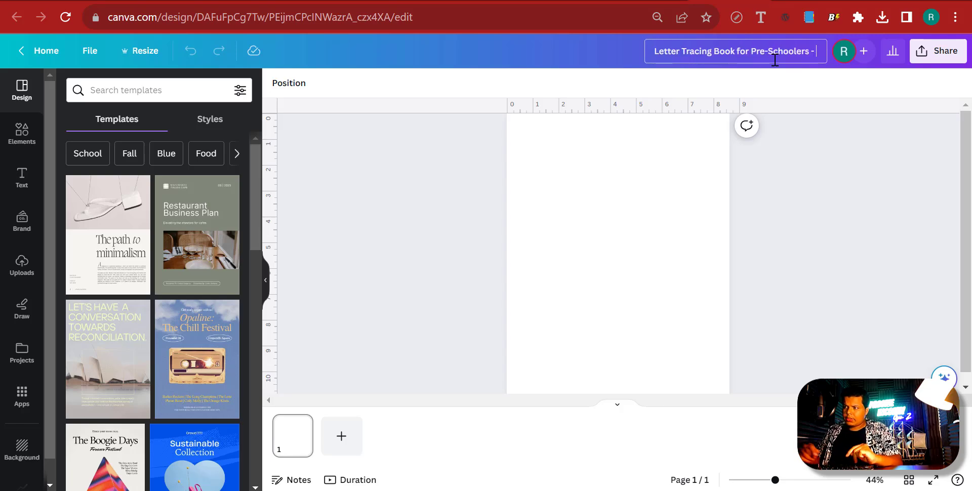
{"action": "type", "text": "8.5x11"}
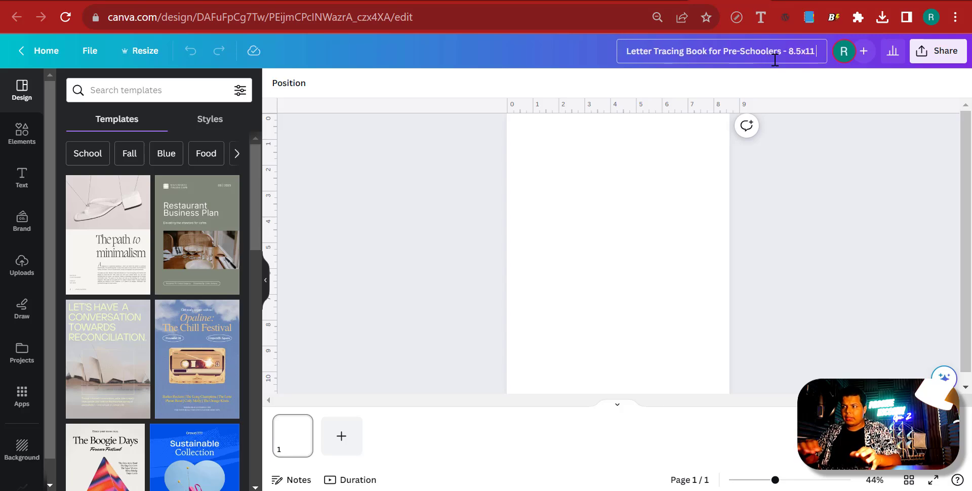
{"action": "type", "text": " Inches"}
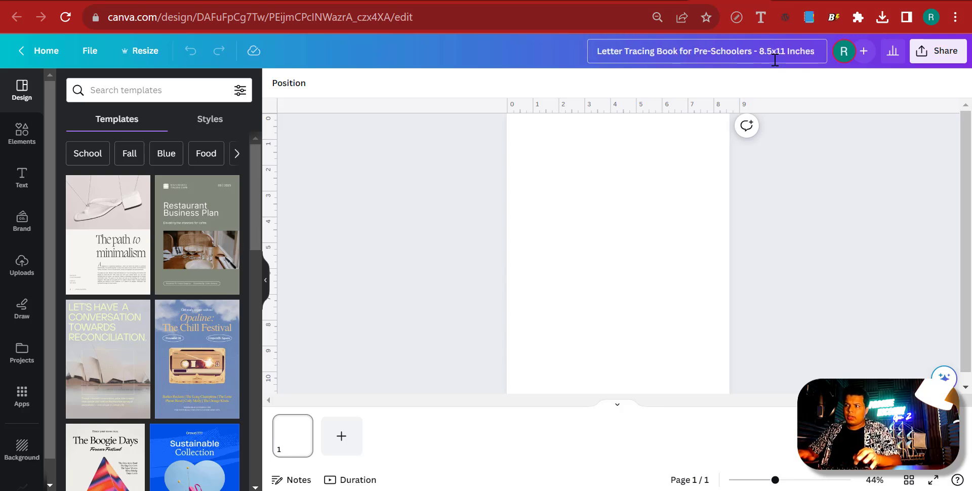
{"action": "key", "text": "BackSpace"}
{"action": "key", "text": "BackSpace"}
{"action": "key", "text": "BackSpace"}
{"action": "key", "text": "BackSpace"}
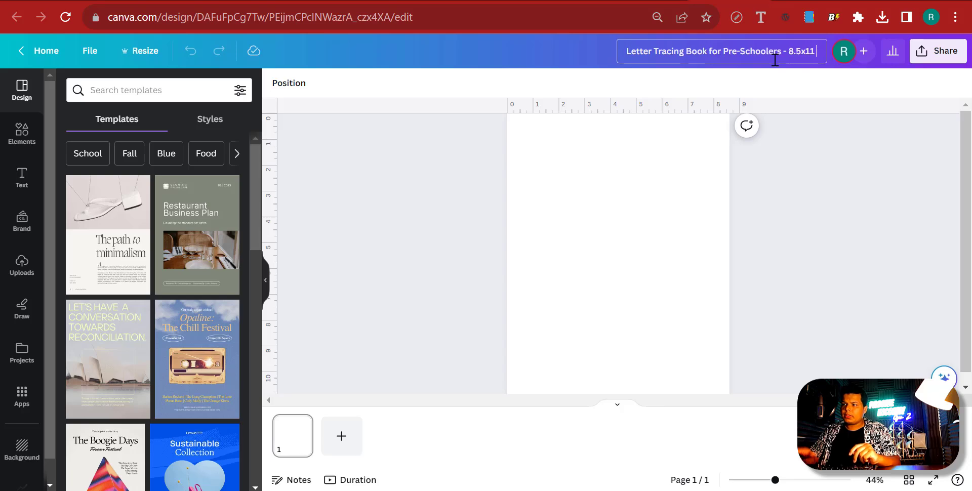
{"action": "type", "text": "-"}
{"action": "type", "text": " I"}
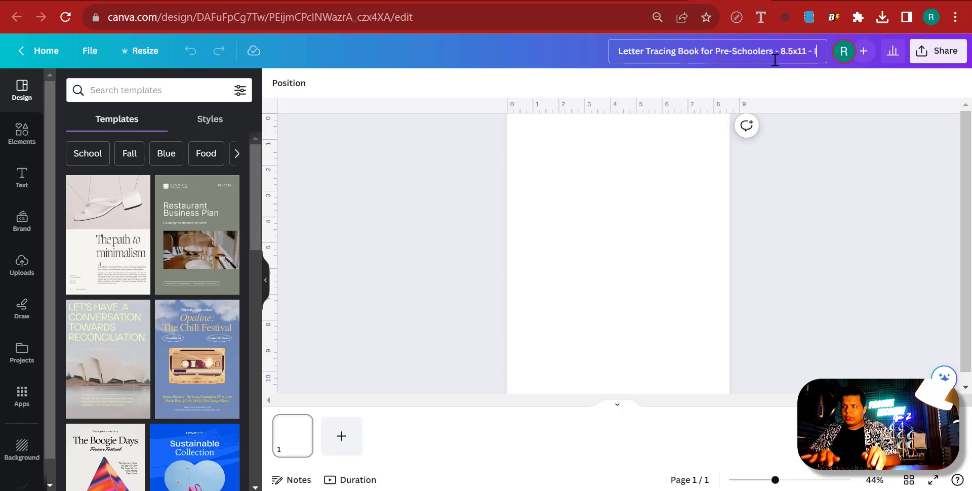
{"action": "type", "text": "nterior - "}
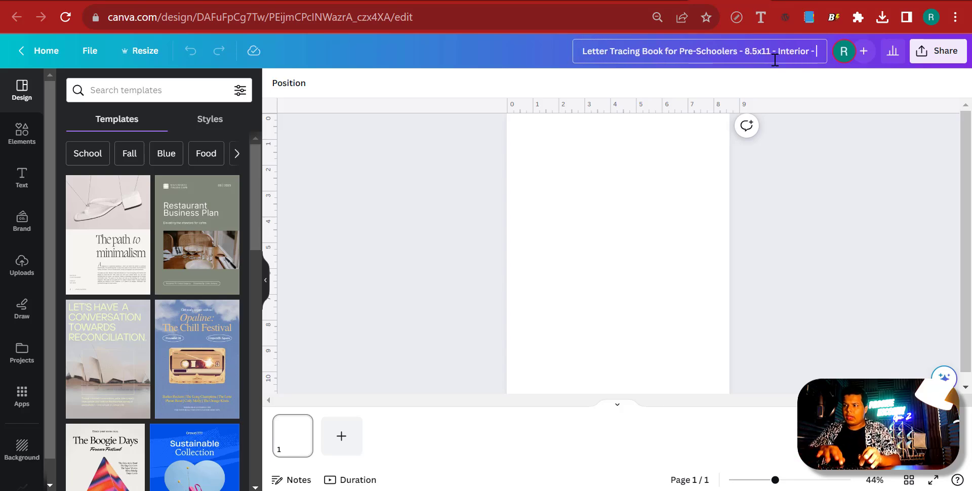
{"action": "type", "text": "With Bleed"}
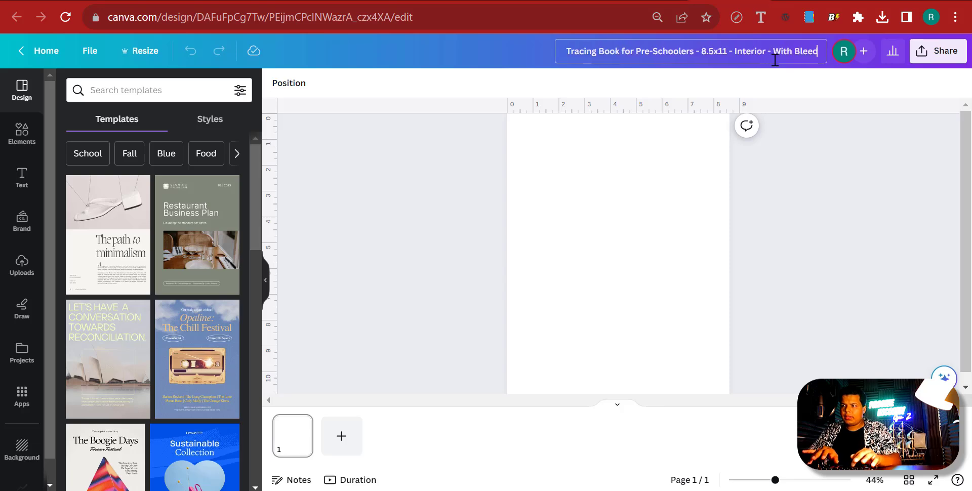
{"action": "key", "text": "Return"}
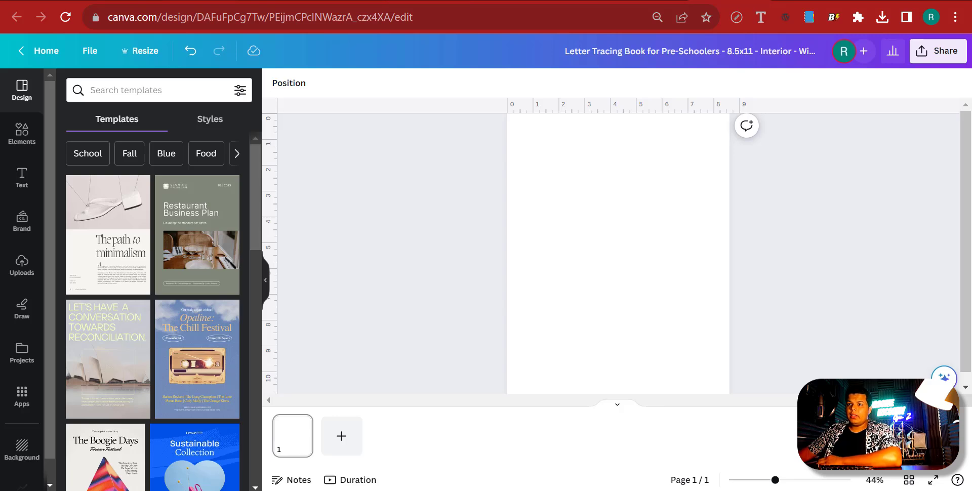
Copy the exported dashed margin image from its browser tab and paste it onto the Canva page
{"action": "key", "text": "ctrl+Tab"}
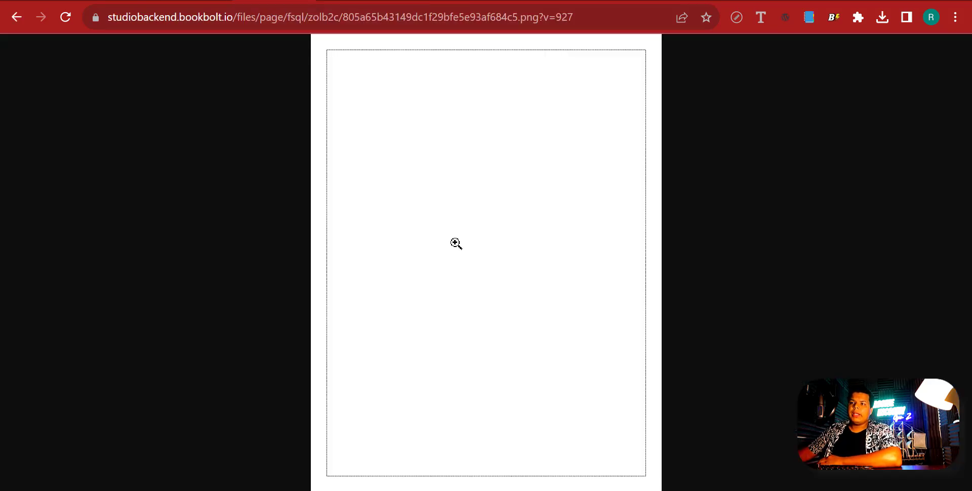
{"action": "right_click", "coordinate": [456, 244]}
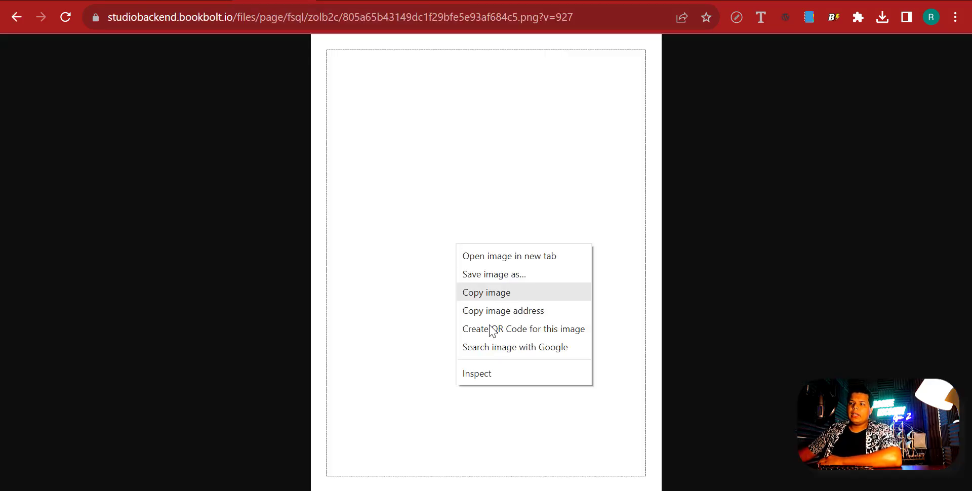
{"action": "left_click", "coordinate": [499, 299]}
{"action": "key", "text": "ctrl+shift+Tab"}
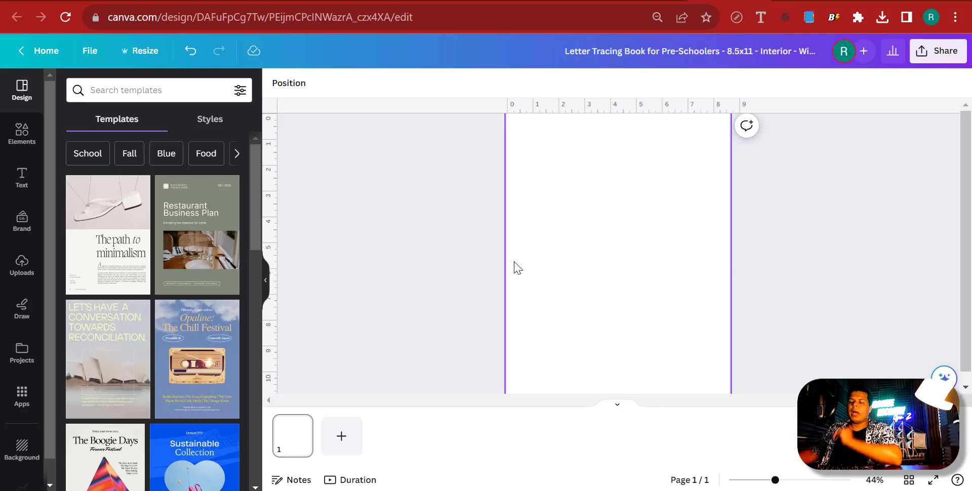
{"action": "key", "text": "ctrl+v"}
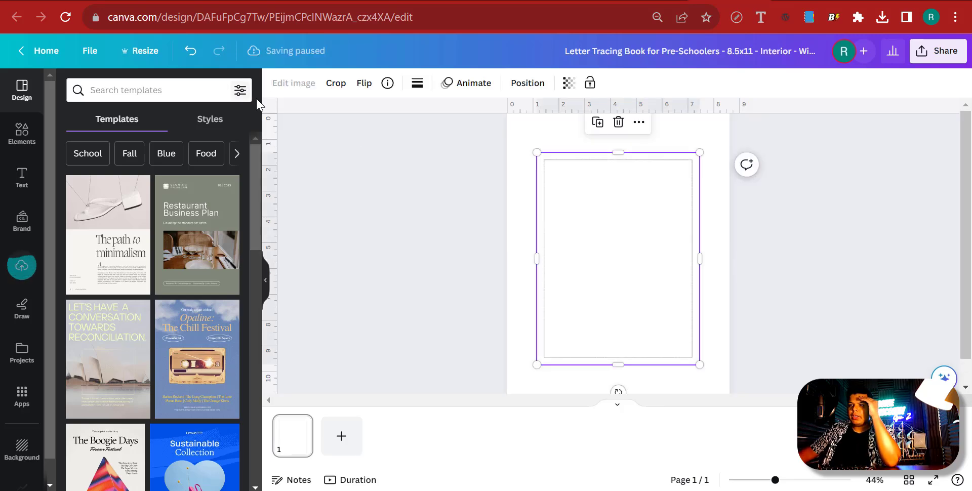
Enlarge the pasted margin image to fill the whole page and lock it in place
{"action": "left_click", "coordinate": [761, 481]}
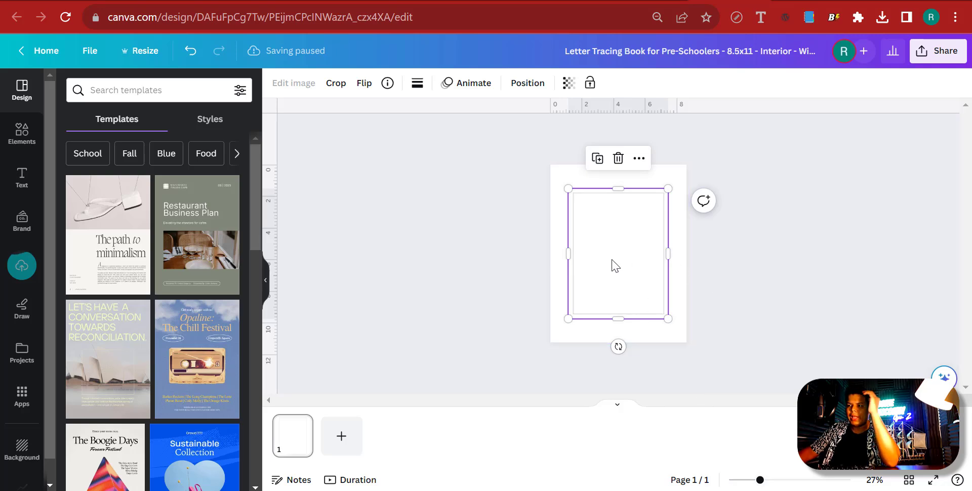
{"action": "mouse_move", "coordinate": [587, 242]}
{"action": "left_mouse_down"}
{"action": "mouse_move", "coordinate": [603, 241]}
{"action": "mouse_move", "coordinate": [599, 249]}
{"action": "left_mouse_up"}
{"action": "left_click_drag", "start_coordinate": [651, 296], "coordinate": [725, 350]}
{"action": "left_click", "coordinate": [725, 351]}
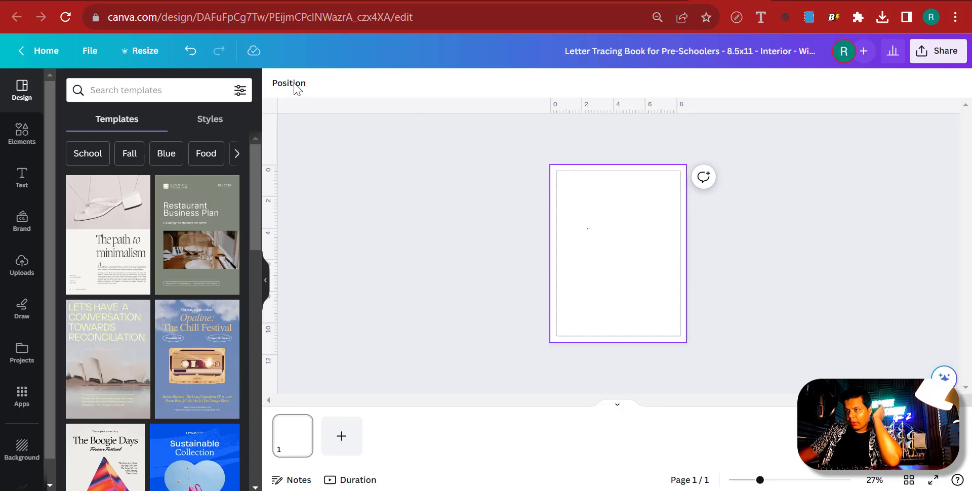
{"action": "left_click", "coordinate": [591, 83]}
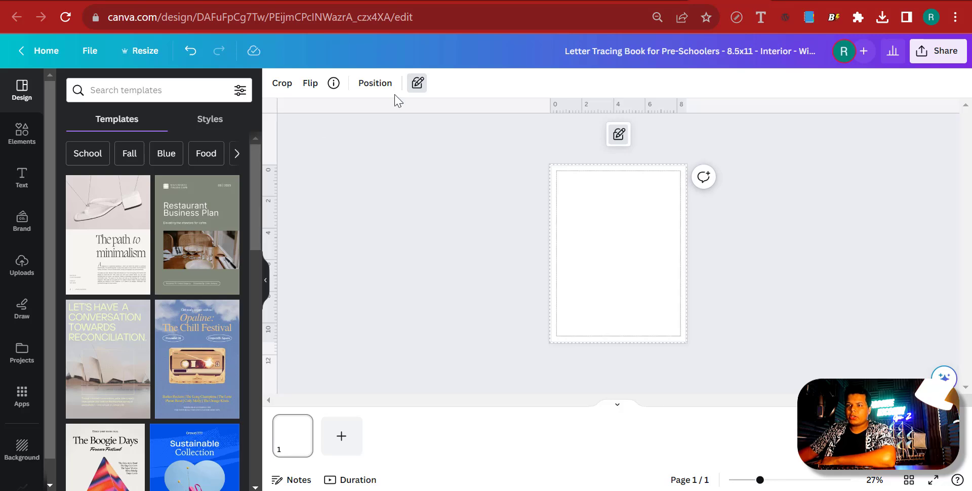
Add a horizontal guide and align it with the top dashed edge of the margin image
{"action": "left_click", "coordinate": [788, 480]}
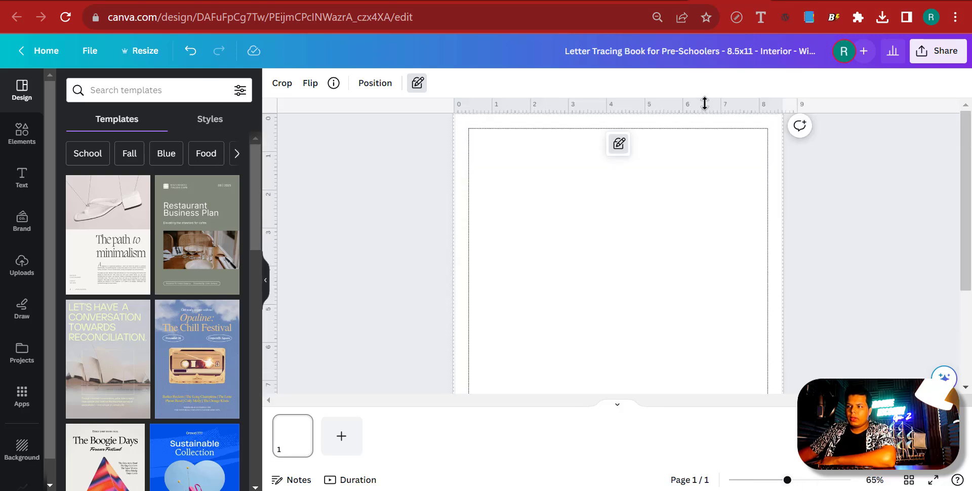
{"action": "left_click_drag", "start_coordinate": [706, 117], "coordinate": [712, 123]}
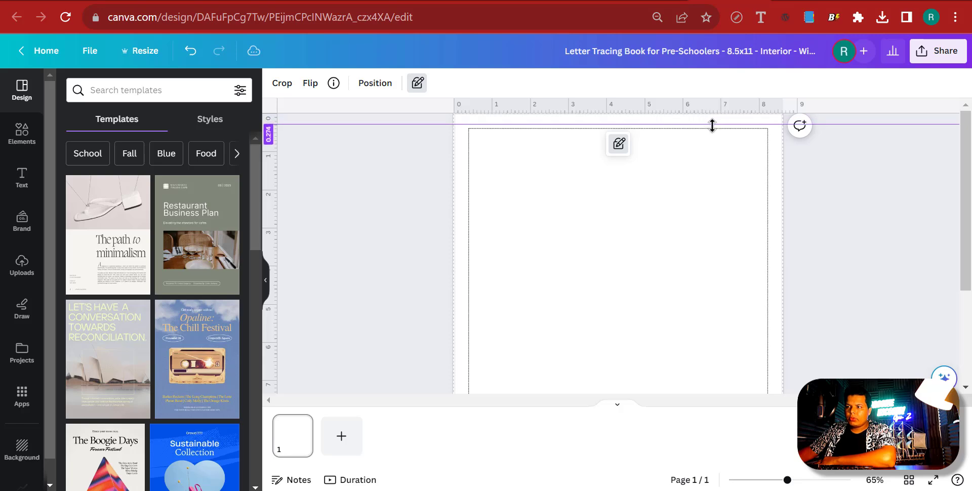
{"action": "left_click", "coordinate": [790, 481]}
{"action": "left_click", "coordinate": [851, 480]}
{"action": "scroll", "coordinate": [707, 265], "scroll_direction": "up", "scroll_amount": 3}
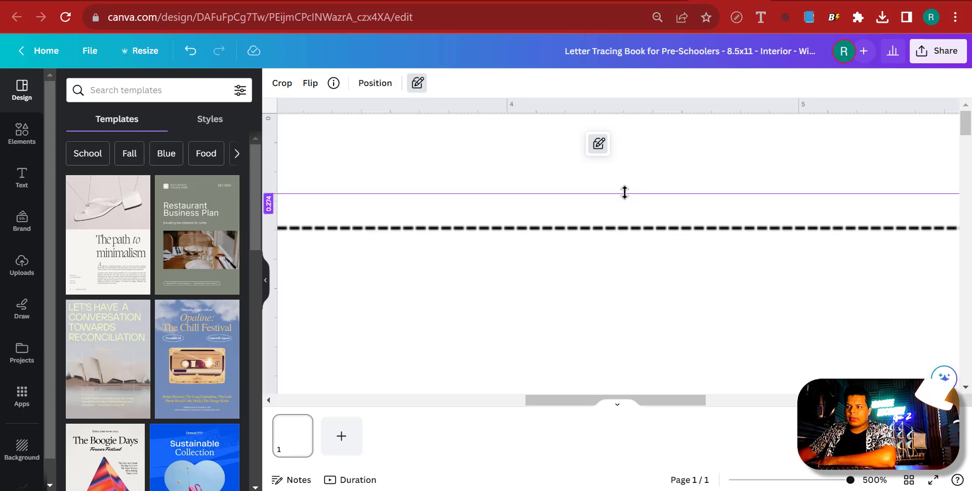
{"action": "left_click_drag", "start_coordinate": [625, 193], "coordinate": [630, 227]}
Add a horizontal guide along the margin image's bottom dashed edge and a vertical guide along its left dashed edge
{"action": "scroll", "coordinate": [726, 243], "scroll_direction": "down", "scroll_amount": 5}
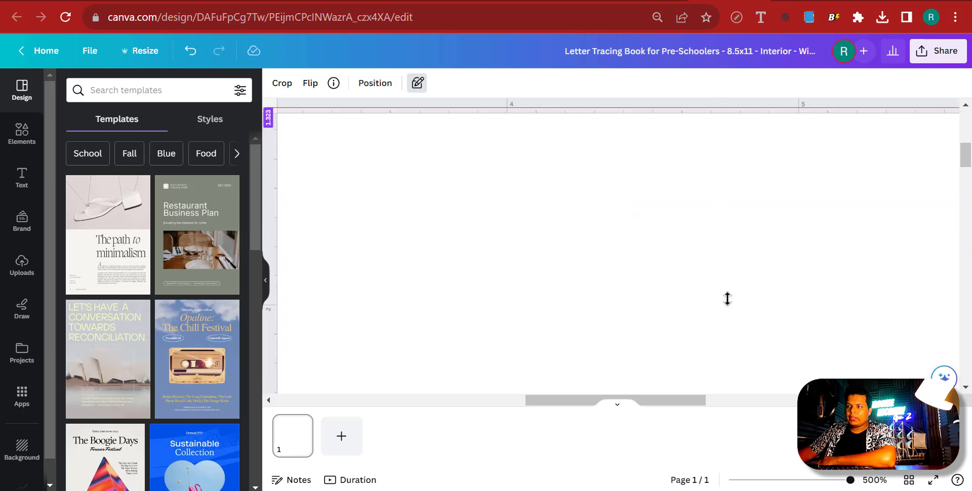
{"action": "scroll", "coordinate": [728, 299], "scroll_direction": "down", "scroll_amount": 10}
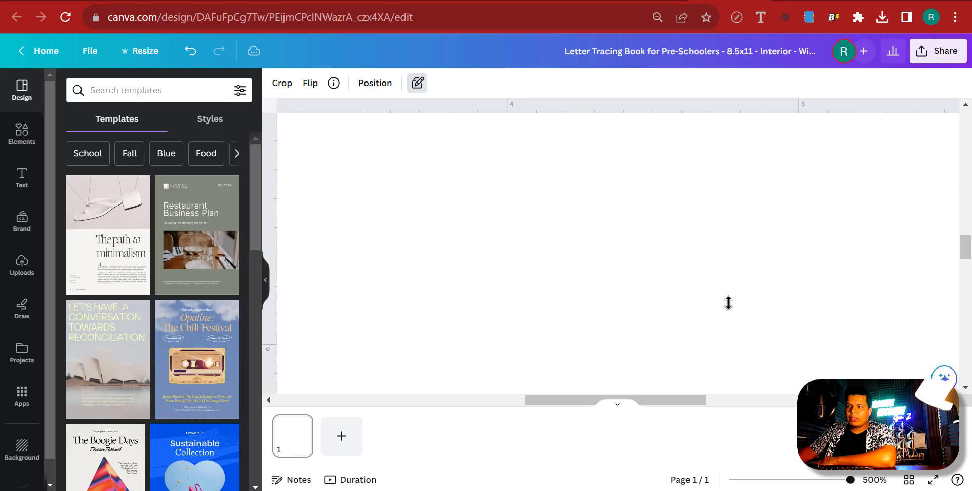
{"action": "scroll", "coordinate": [728, 302], "scroll_direction": "down", "scroll_amount": 10}
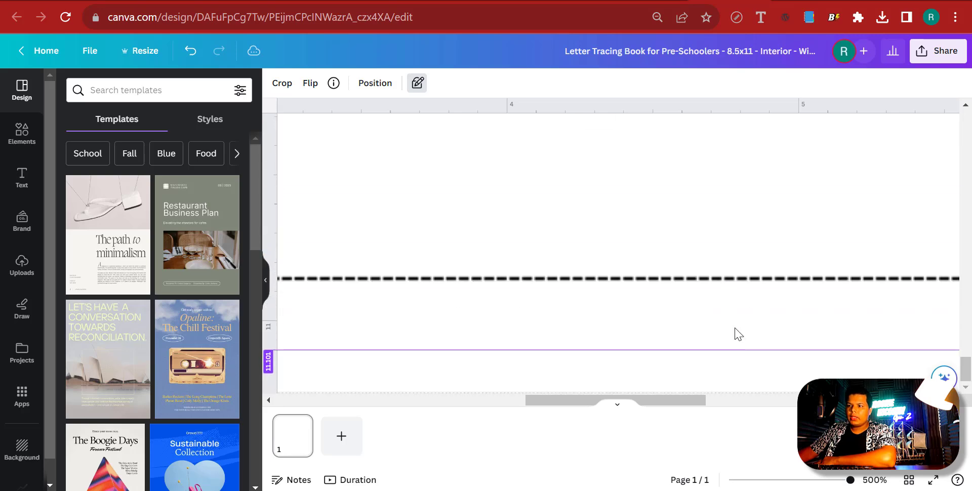
{"action": "left_click_drag", "start_coordinate": [737, 349], "coordinate": [730, 279]}
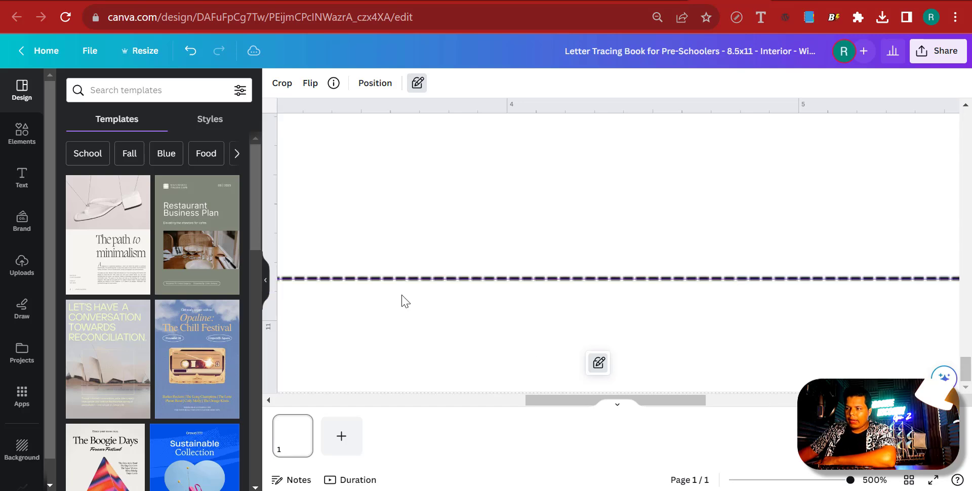
{"action": "left_click_drag", "start_coordinate": [679, 400], "coordinate": [383, 399]}
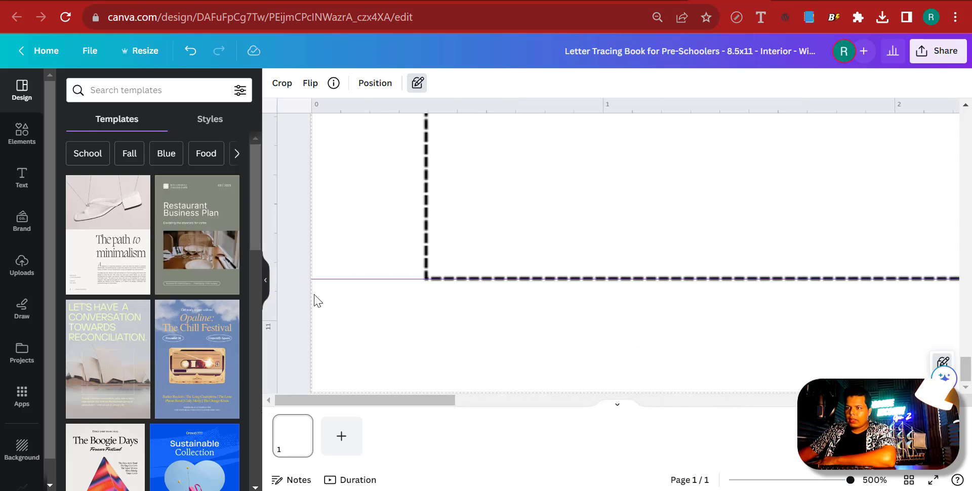
{"action": "left_click_drag", "start_coordinate": [273, 181], "coordinate": [426, 193]}
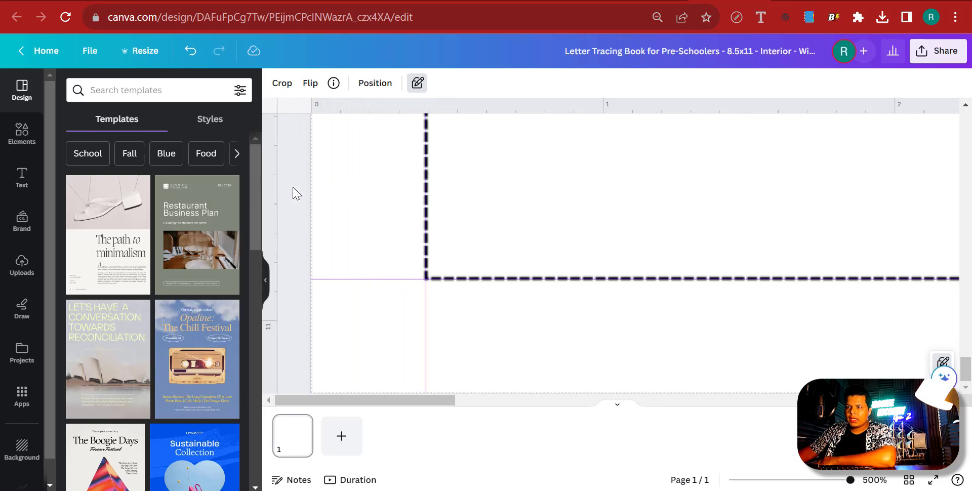
Add a second vertical guide and align it with the right dashed edge of the margin image
{"action": "left_click_drag", "start_coordinate": [273, 185], "coordinate": [857, 213]}
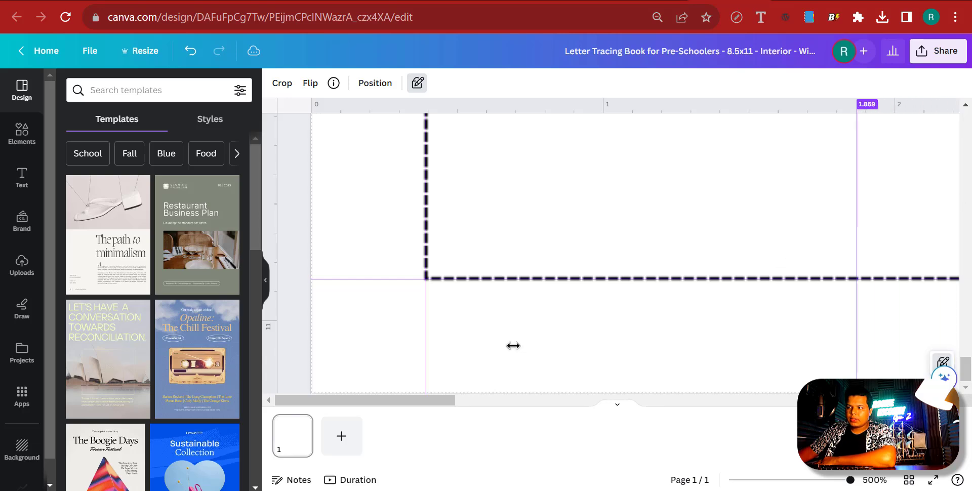
{"action": "left_click", "coordinate": [787, 481]}
{"action": "left_click_drag", "start_coordinate": [520, 239], "coordinate": [757, 220]}
{"action": "left_click", "coordinate": [835, 480]}
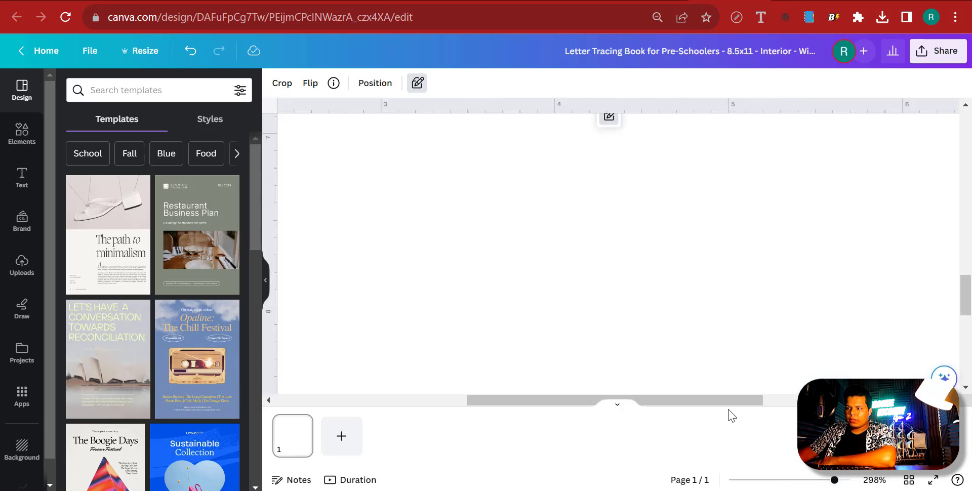
{"action": "scroll", "coordinate": [729, 400], "scroll_direction": "right", "scroll_amount": 5}
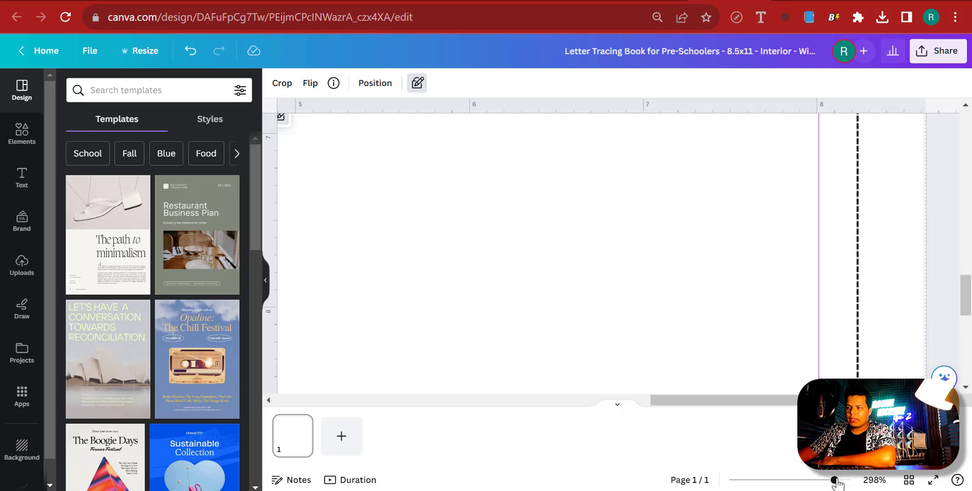
{"action": "left_click_drag", "start_coordinate": [837, 484], "coordinate": [851, 480]}
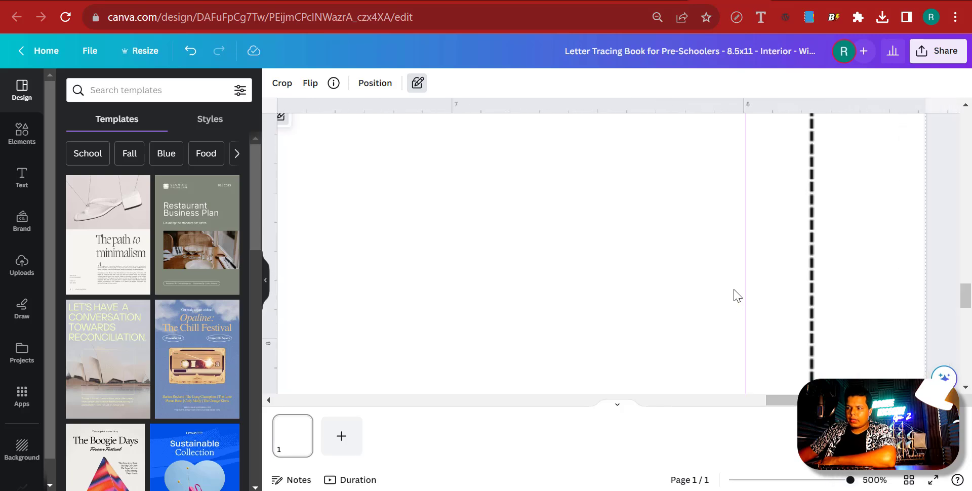
{"action": "left_click_drag", "start_coordinate": [789, 274], "coordinate": [812, 269]}
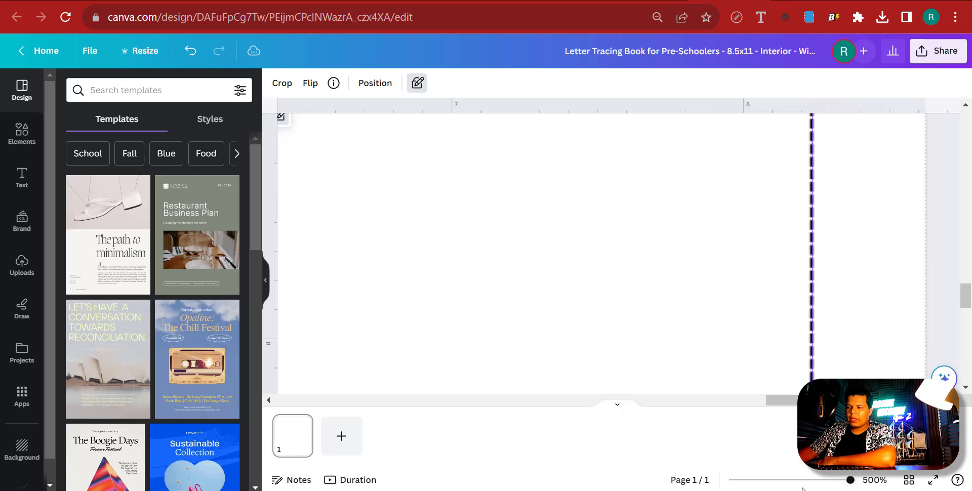
Unlock the margin image and delete it from the page, leaving only the four guides
{"action": "left_click", "coordinate": [788, 481]}
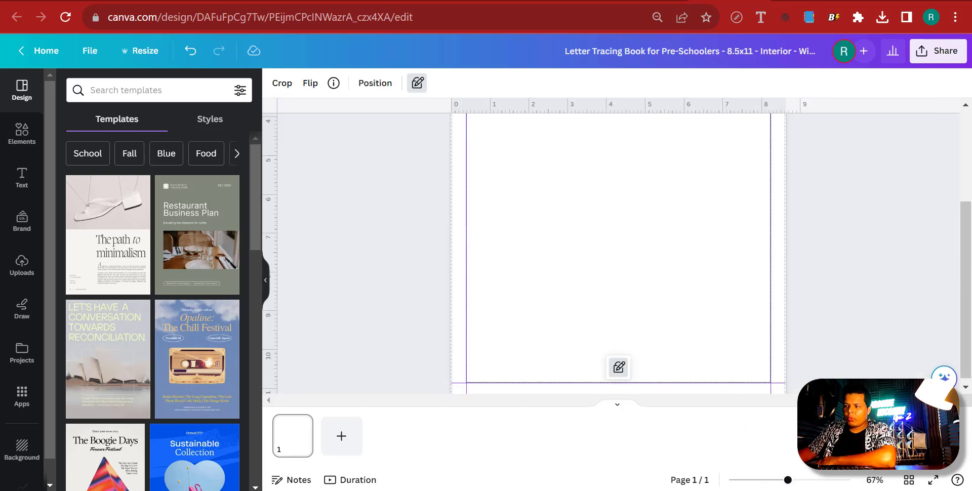
{"action": "left_click", "coordinate": [769, 481]}
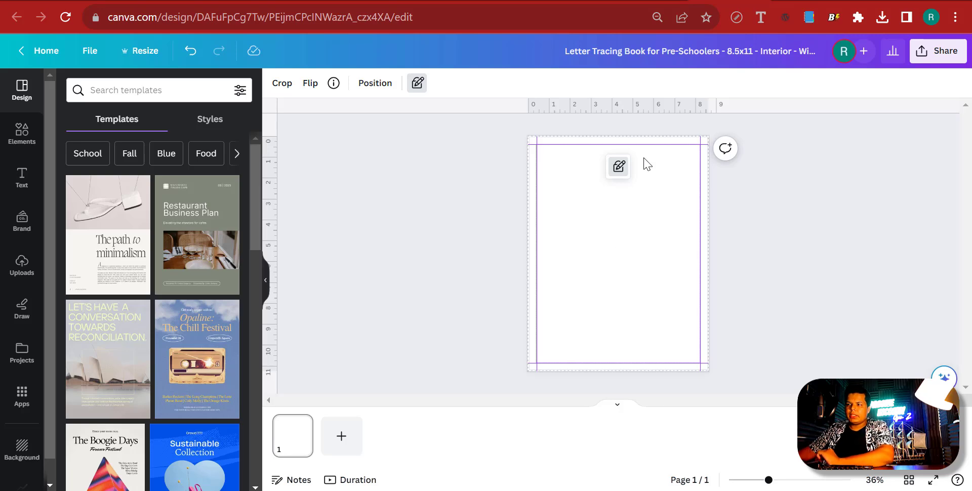
{"action": "left_click", "coordinate": [613, 177]}
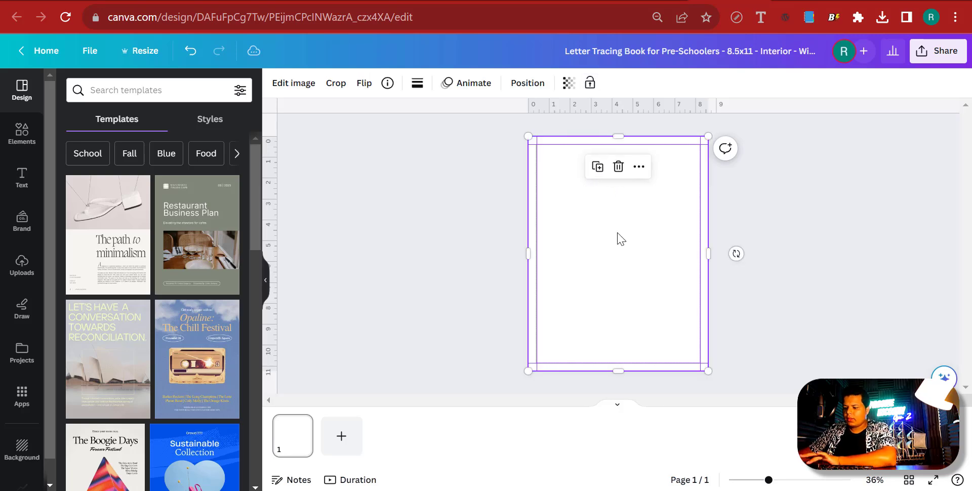
{"action": "key", "text": "Escape"}
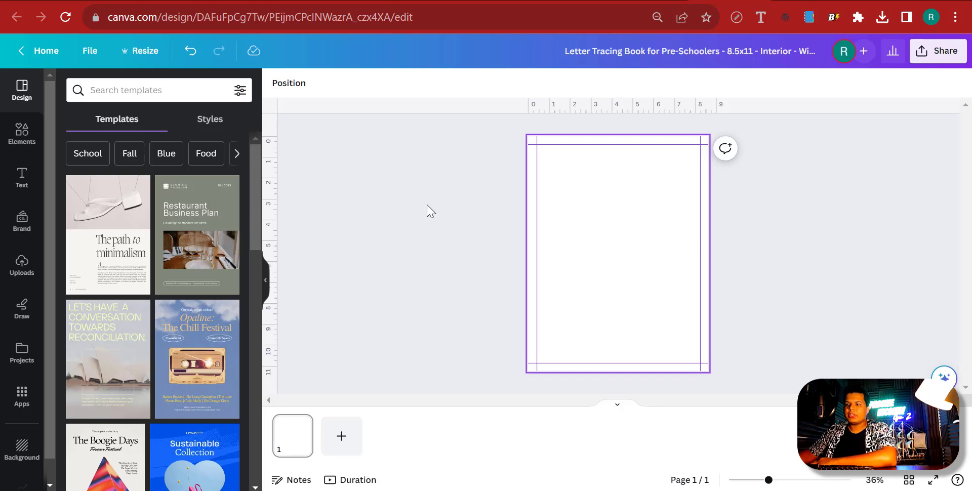
Look at the worksheet images in the JPG folder and the finished letter tracing interior PDF as references
{"action": "left_click", "coordinate": [384, 476]}
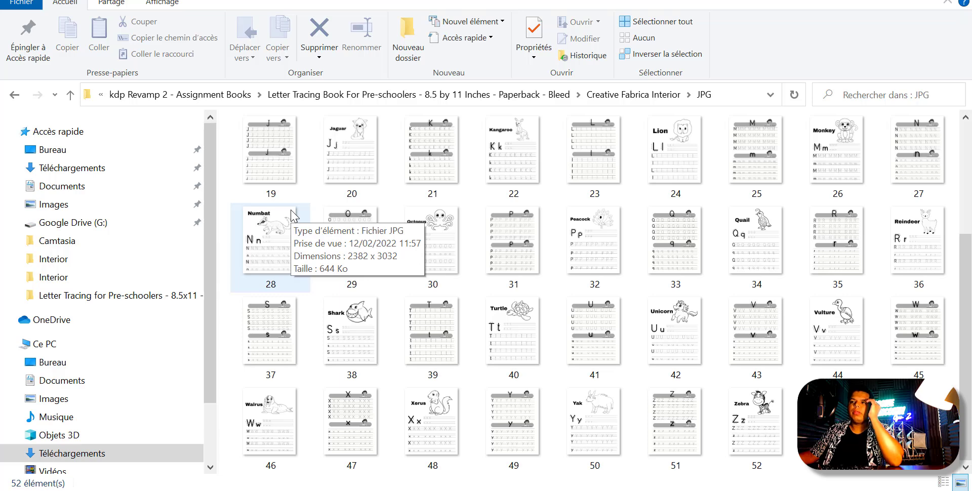
{"action": "mouse_move", "coordinate": [540, 490]}
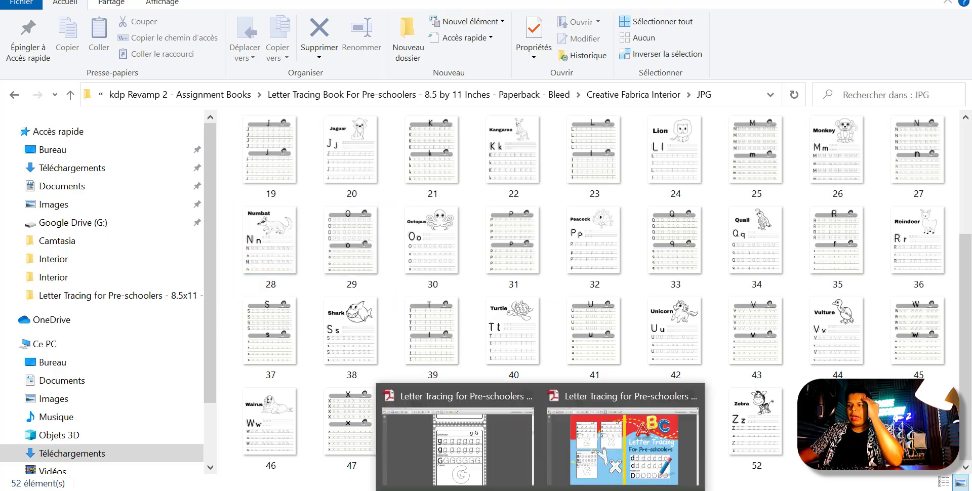
{"action": "left_click", "coordinate": [477, 464]}
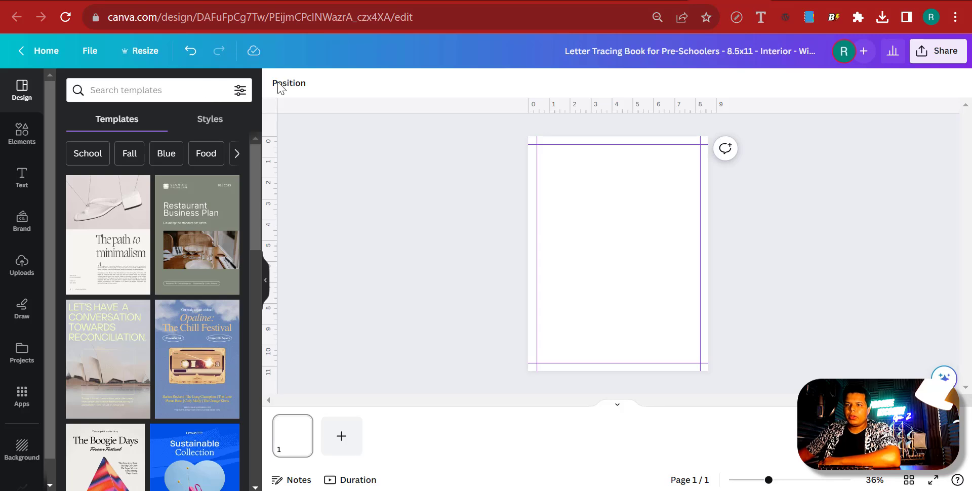
Add a green square shape and place it where the top and left margin guides cross
{"action": "left_click", "coordinate": [18, 145]}
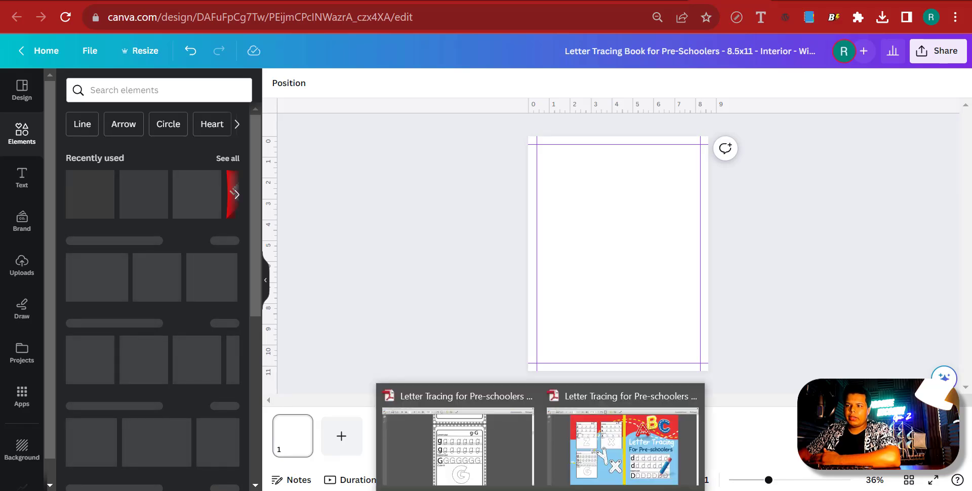
{"action": "left_click", "coordinate": [520, 488]}
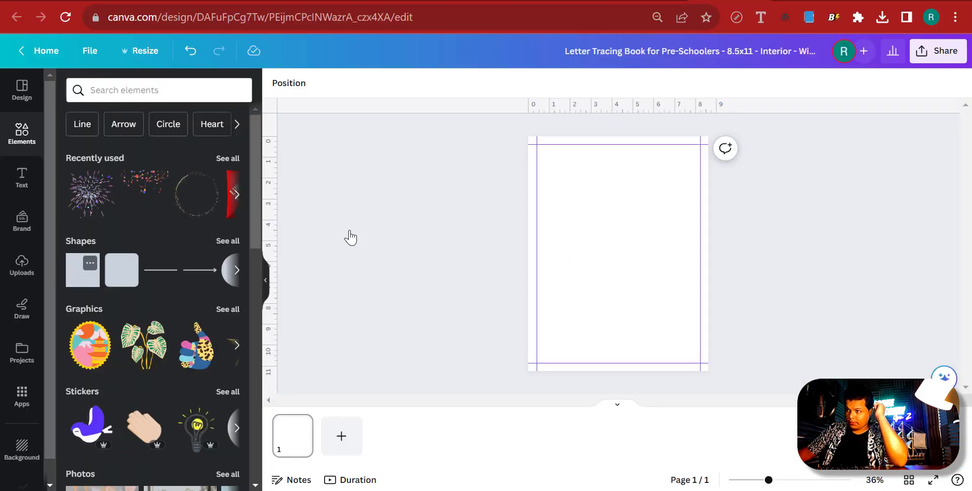
{"action": "key", "text": "r"}
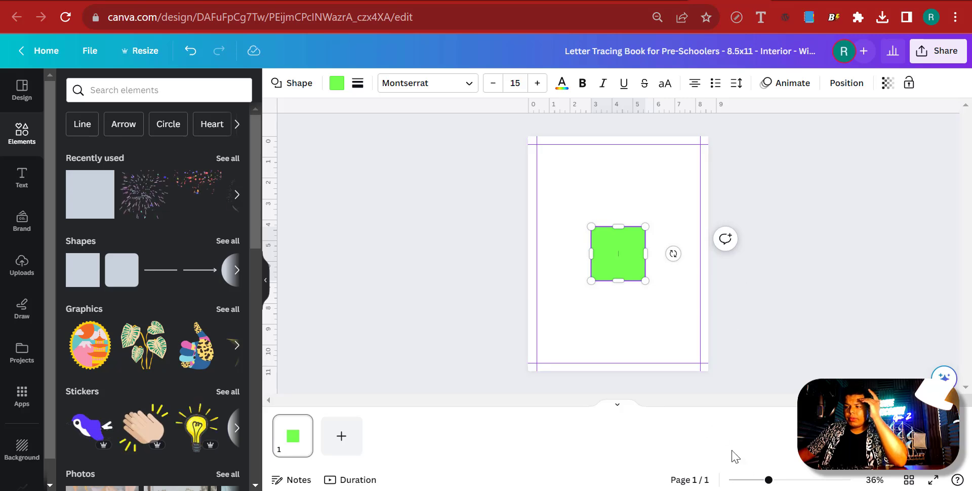
{"action": "left_click", "coordinate": [796, 480]}
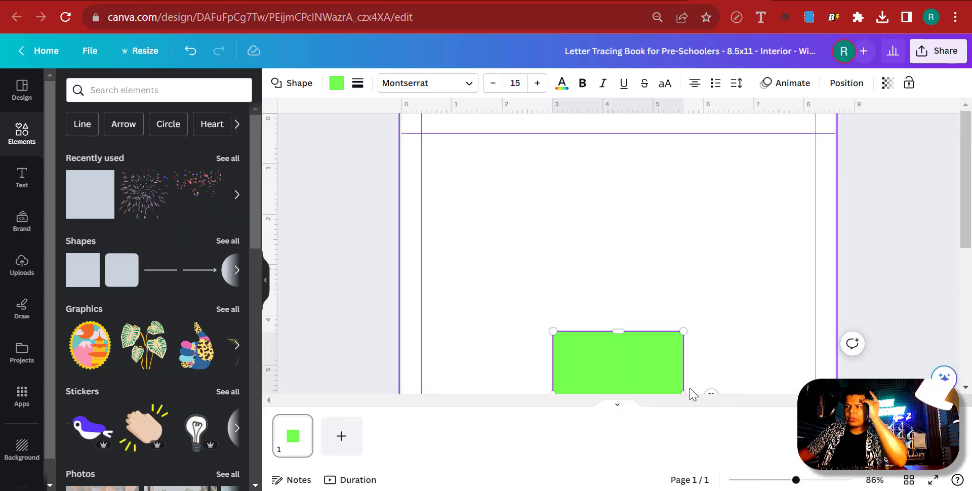
{"action": "left_click_drag", "start_coordinate": [635, 357], "coordinate": [499, 159]}
{"action": "left_click", "coordinate": [727, 274]}
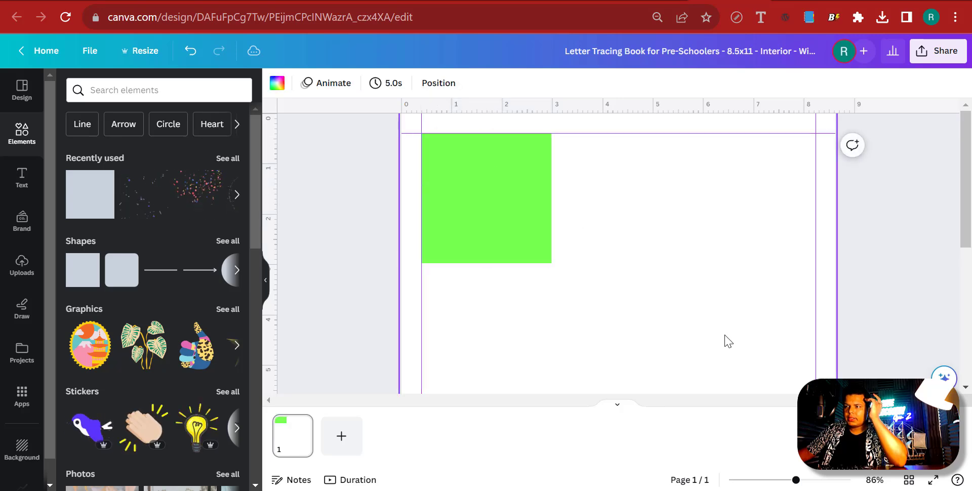
Resize the green square so that it fills the whole area between the four margin guides
{"action": "left_click", "coordinate": [521, 260]}
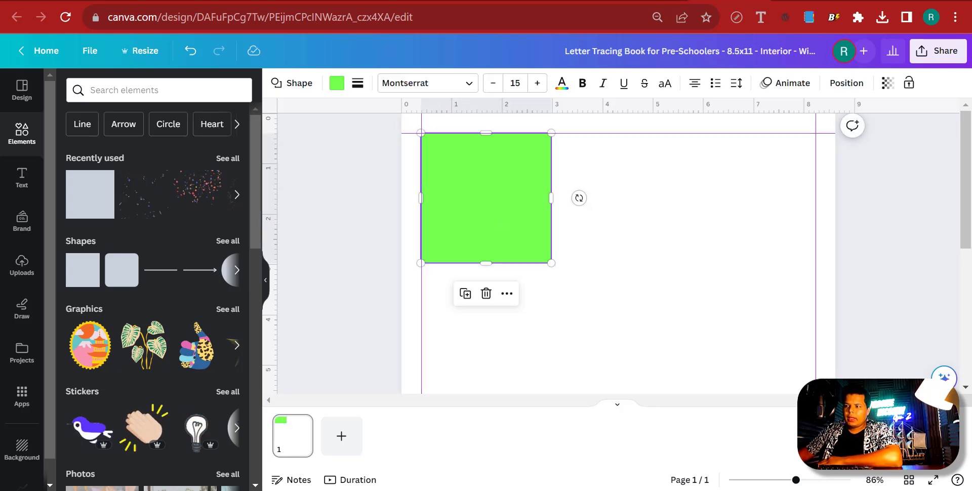
{"action": "left_click_drag", "start_coordinate": [796, 480], "coordinate": [851, 480]}
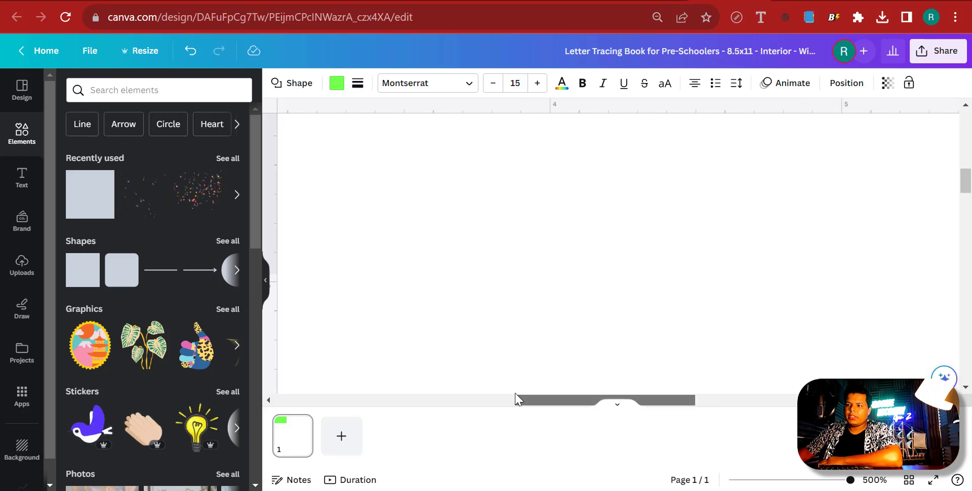
{"action": "left_click_drag", "start_coordinate": [516, 399], "coordinate": [331, 400]}
{"action": "scroll", "coordinate": [395, 288], "scroll_direction": "up", "scroll_amount": 3}
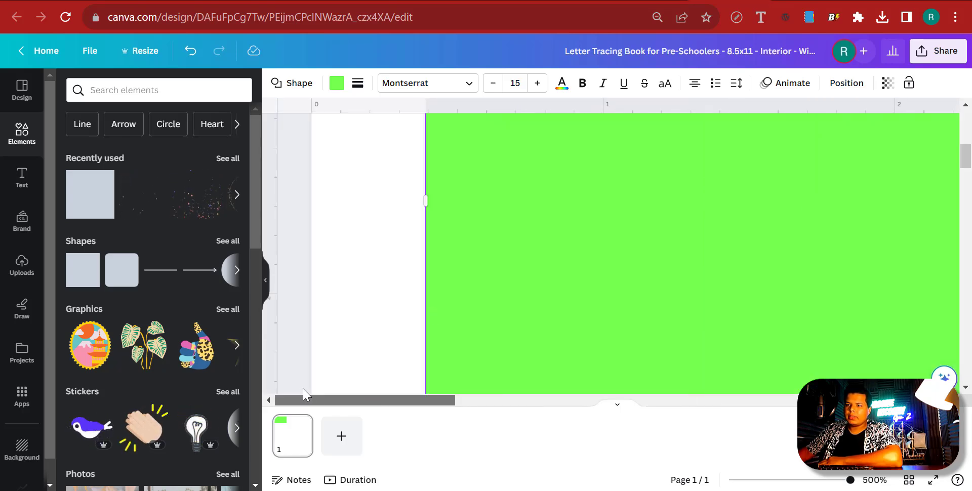
{"action": "left_click", "coordinate": [790, 480]}
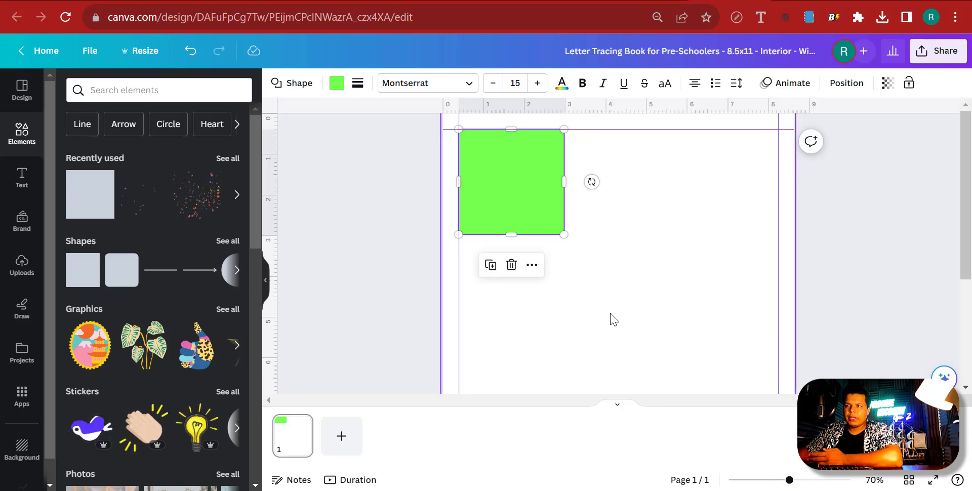
{"action": "left_click_drag", "start_coordinate": [564, 235], "coordinate": [777, 382]}
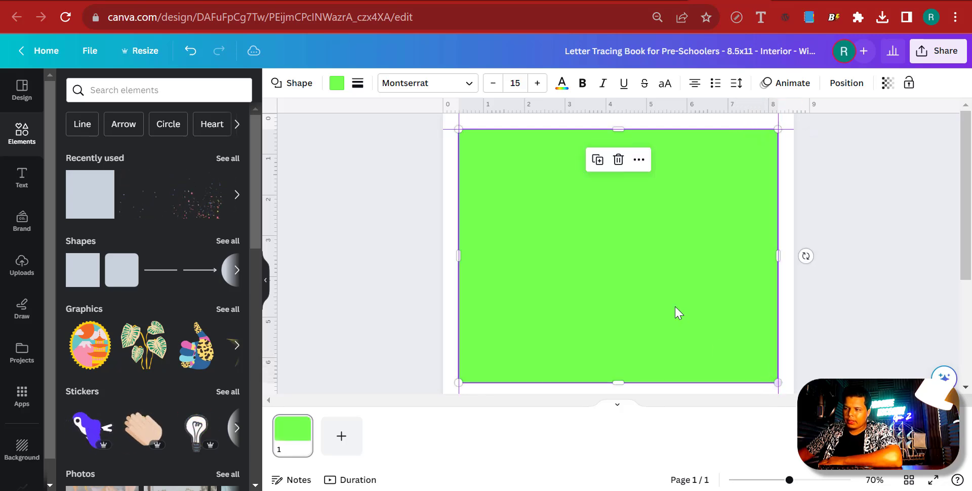
{"action": "scroll", "coordinate": [659, 304], "scroll_direction": "down", "scroll_amount": 3}
{"action": "left_click_drag", "start_coordinate": [618, 208], "coordinate": [643, 378]}
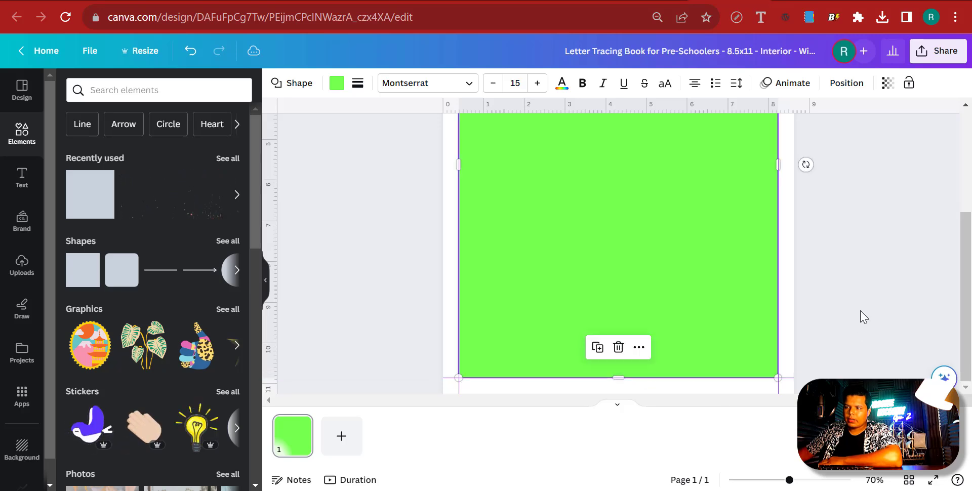
{"action": "left_click", "coordinate": [863, 314]}
Recolor the green rectangle with the custom solid gray #7B7B7B
{"action": "scroll", "coordinate": [864, 314], "scroll_direction": "up", "scroll_amount": 3}
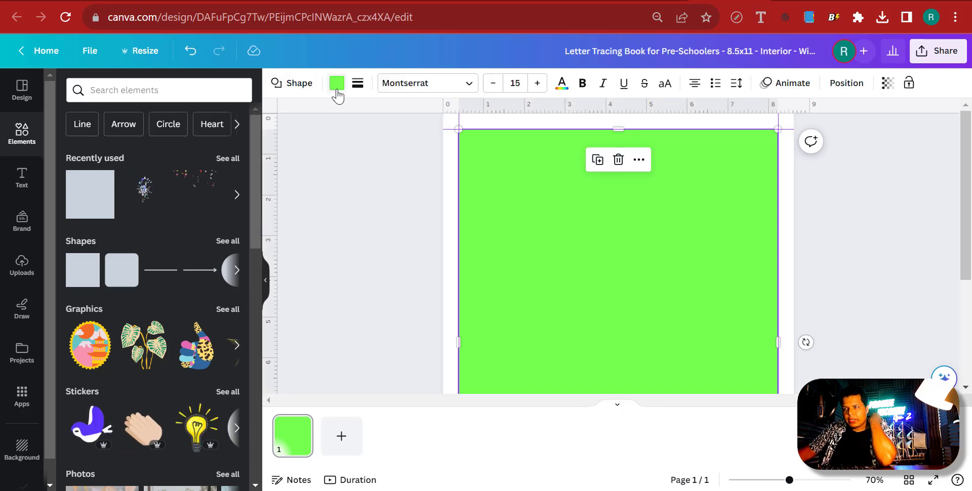
{"action": "left_click", "coordinate": [337, 94]}
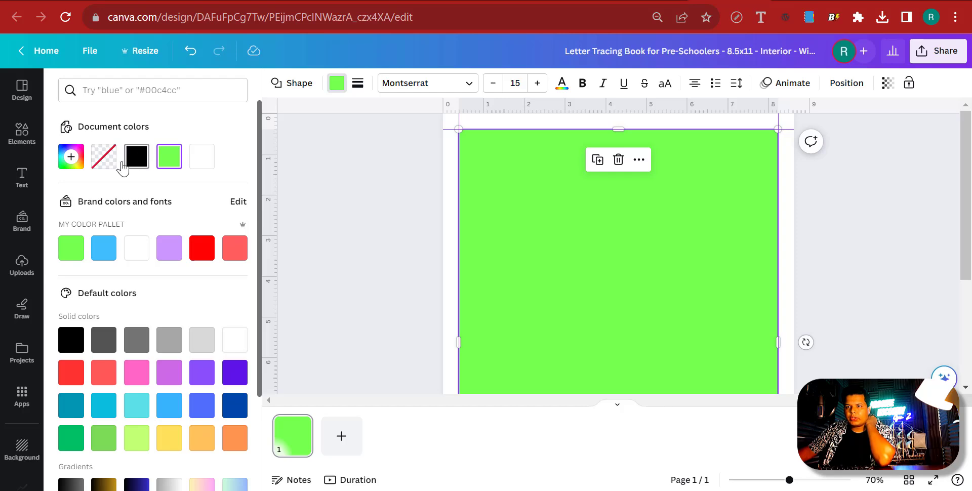
{"action": "left_click", "coordinate": [128, 161]}
{"action": "left_click", "coordinate": [71, 157]}
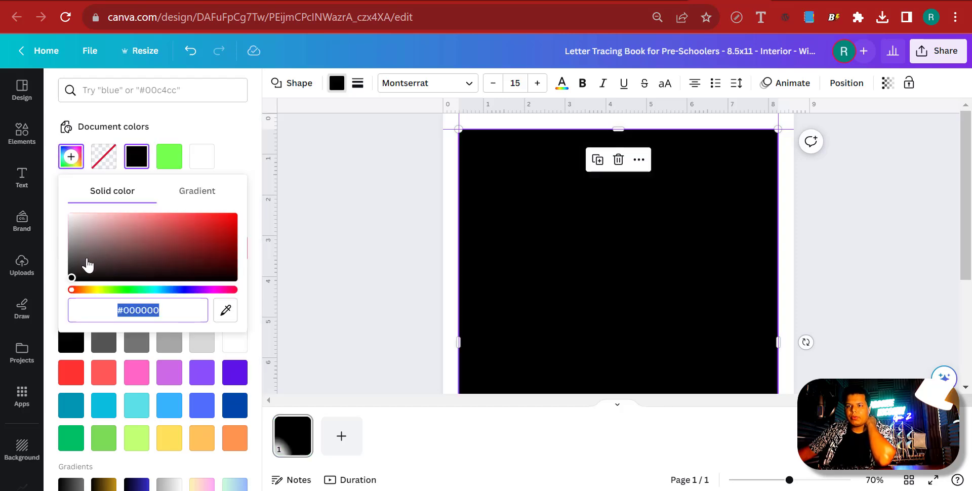
{"action": "left_click_drag", "start_coordinate": [87, 263], "coordinate": [26, 249]}
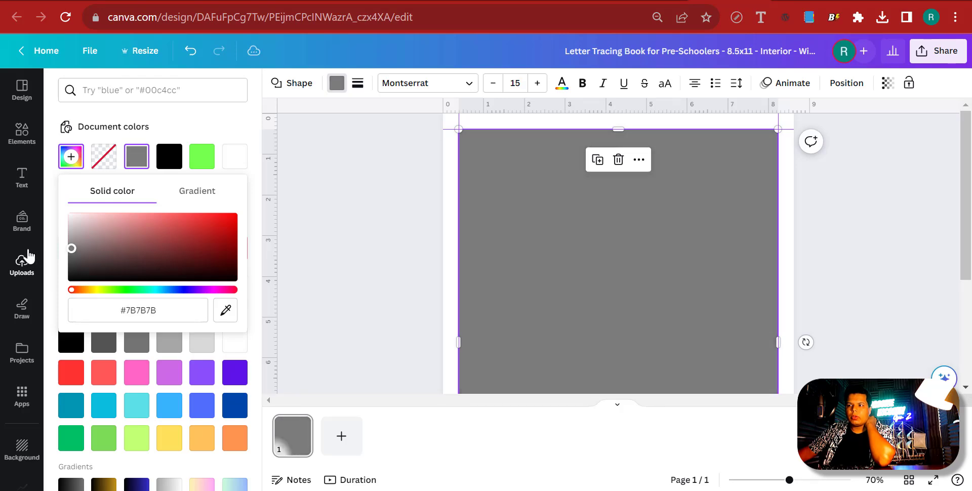
{"action": "left_click", "coordinate": [387, 254]}
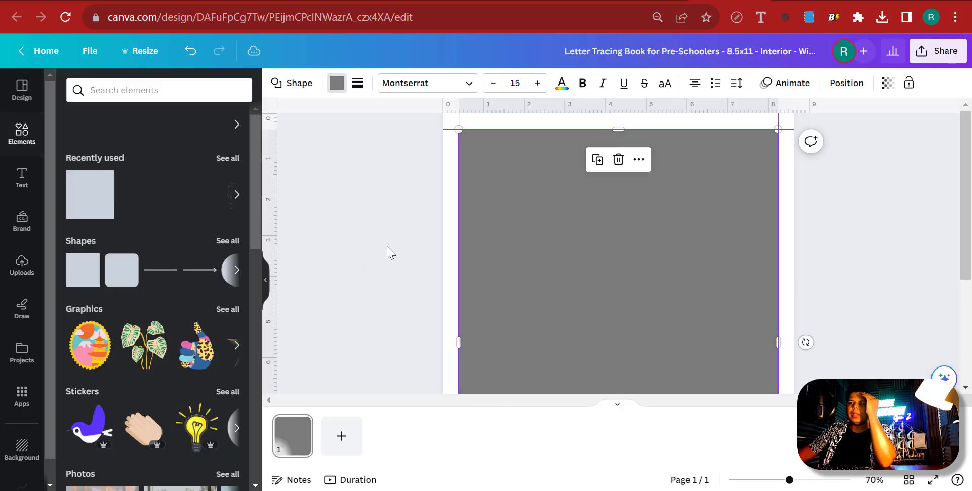
{"action": "left_click", "coordinate": [441, 267]}
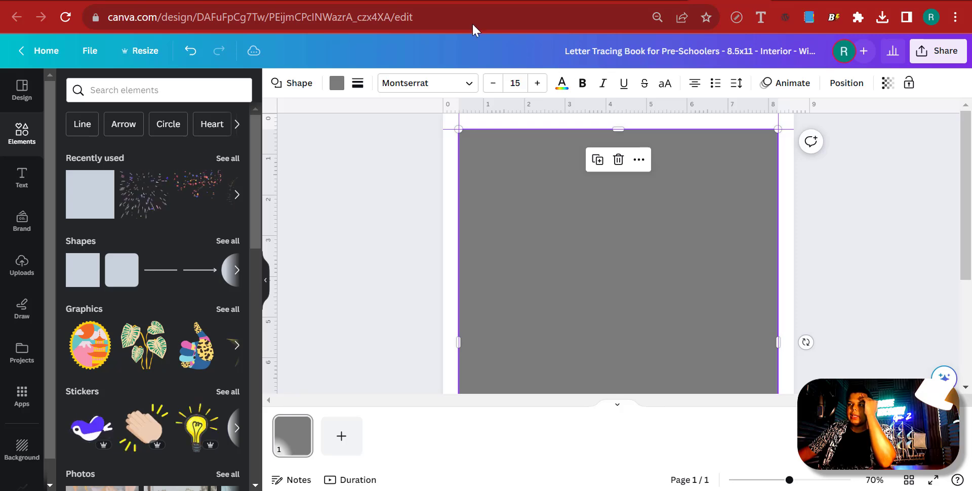
Lock the gray rectangle and check its edges against the margin guides
{"action": "left_click", "coordinate": [909, 84]}
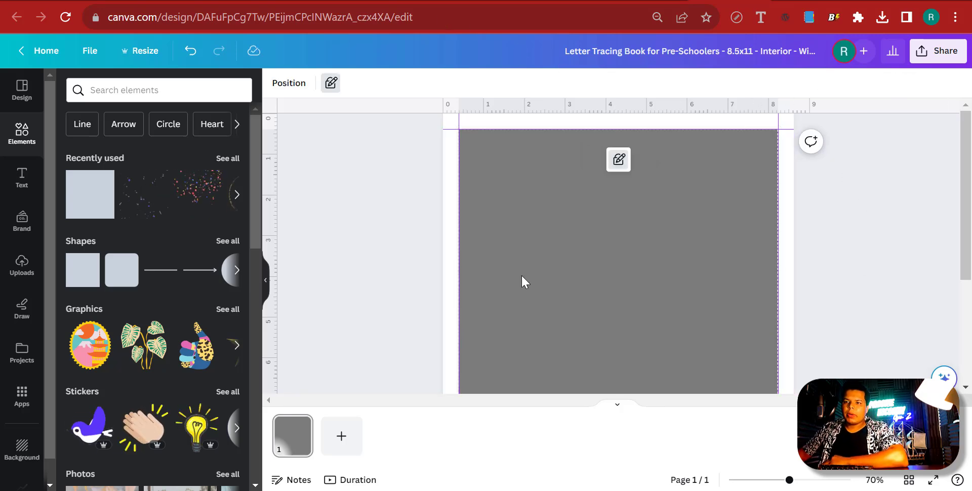
{"action": "left_click", "coordinate": [611, 195]}
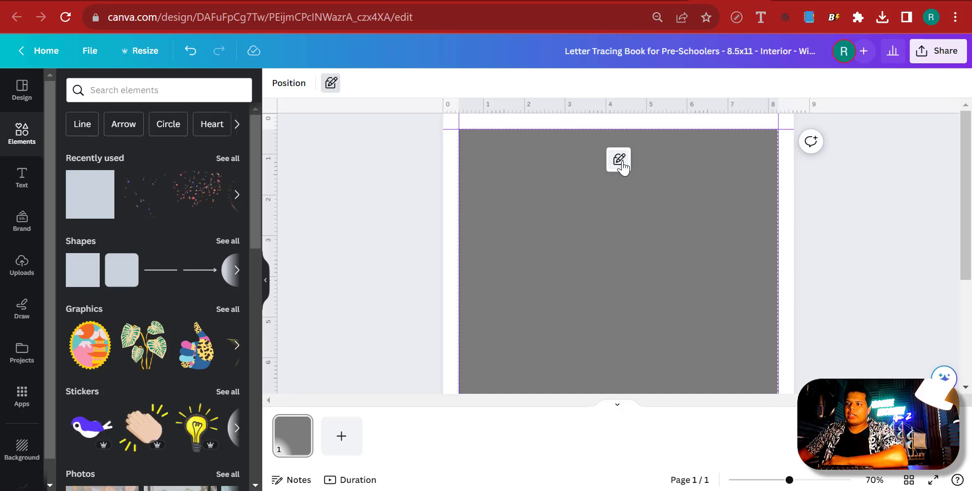
{"action": "left_click", "coordinate": [618, 167]}
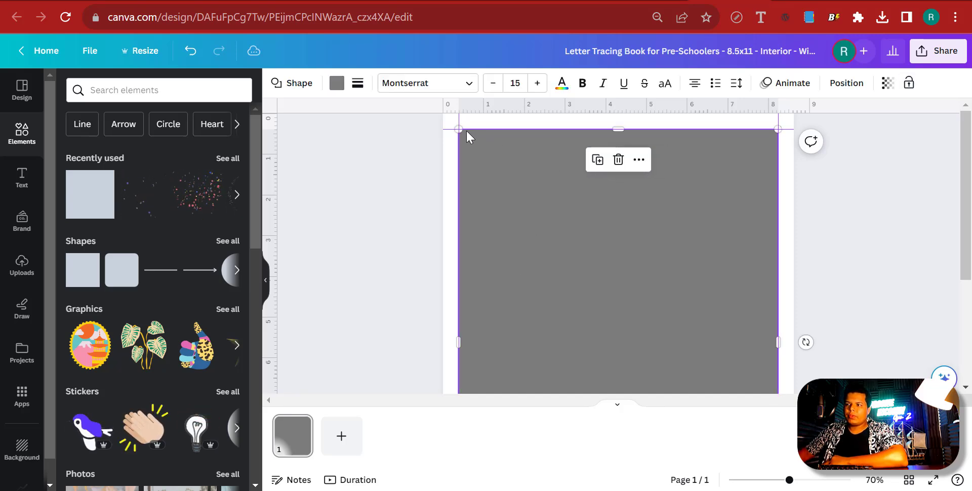
{"action": "left_click_drag", "start_coordinate": [467, 129], "coordinate": [469, 130]}
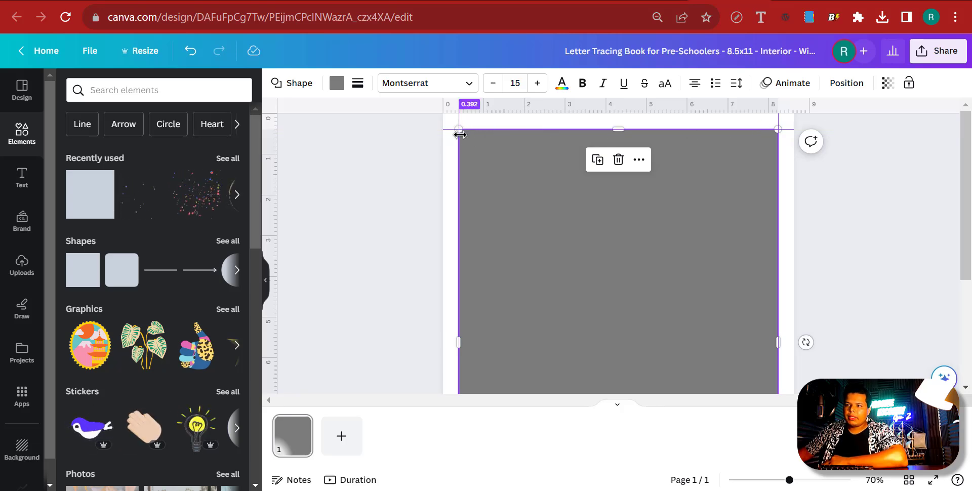
{"action": "left_click", "coordinate": [833, 479]}
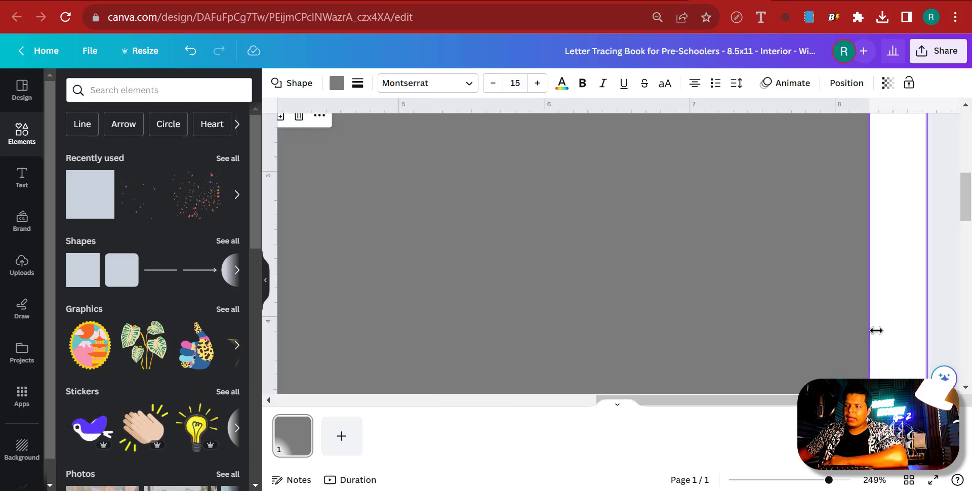
{"action": "left_click", "coordinate": [785, 480]}
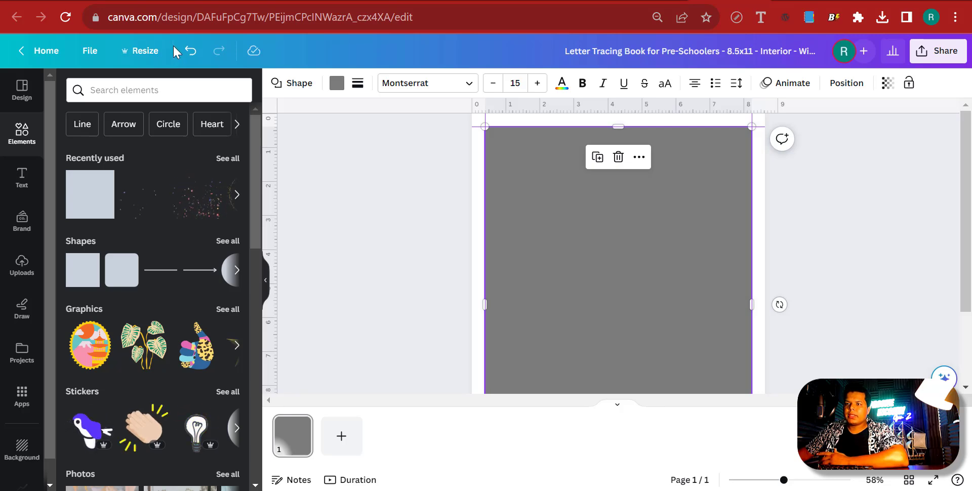
{"action": "left_click", "coordinate": [189, 54]}
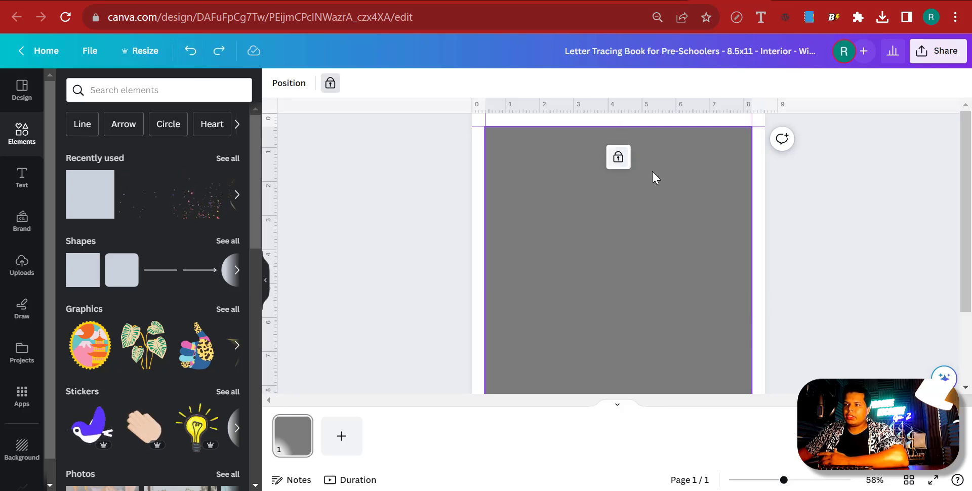
{"action": "left_click", "coordinate": [439, 222]}
{"action": "left_click", "coordinate": [581, 233]}
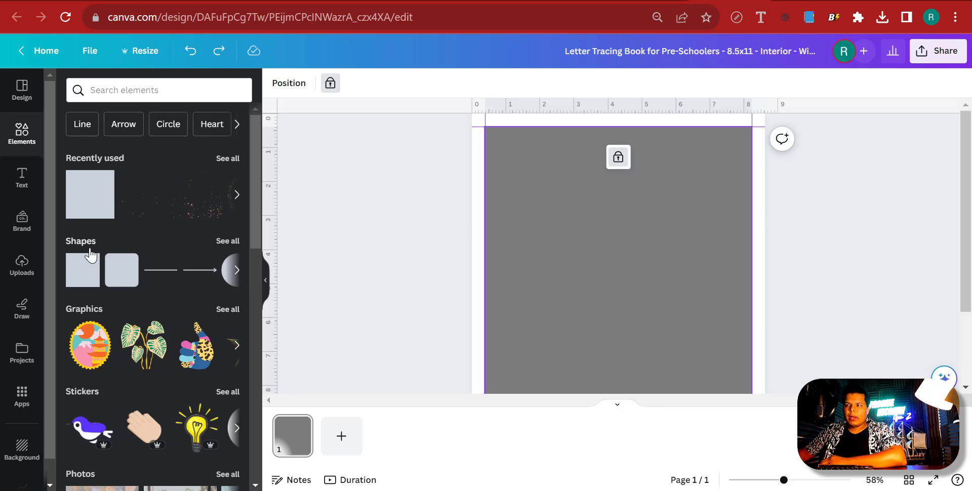
Add a blue rounded square and, following the finished PDF, place it just inside the gray rectangle's top left corner
{"action": "left_click", "coordinate": [124, 280]}
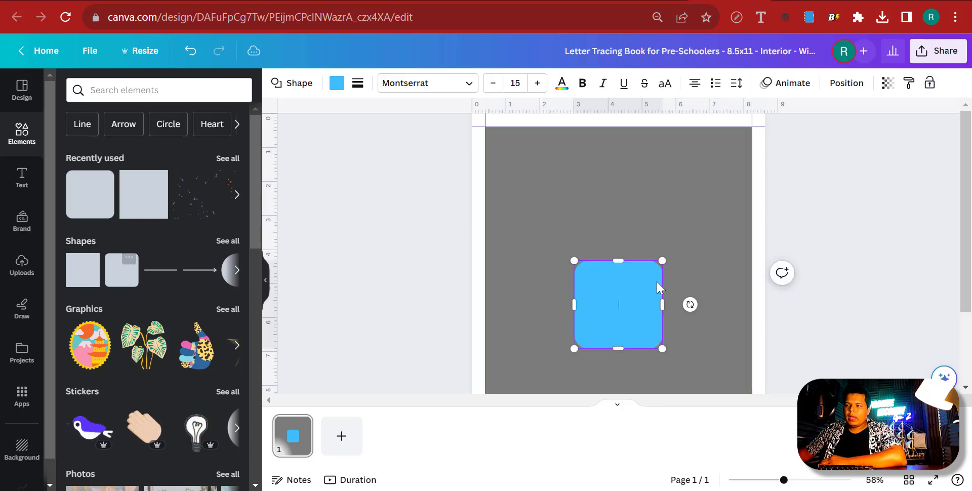
{"action": "left_click", "coordinate": [515, 479]}
{"action": "left_click", "coordinate": [531, 463]}
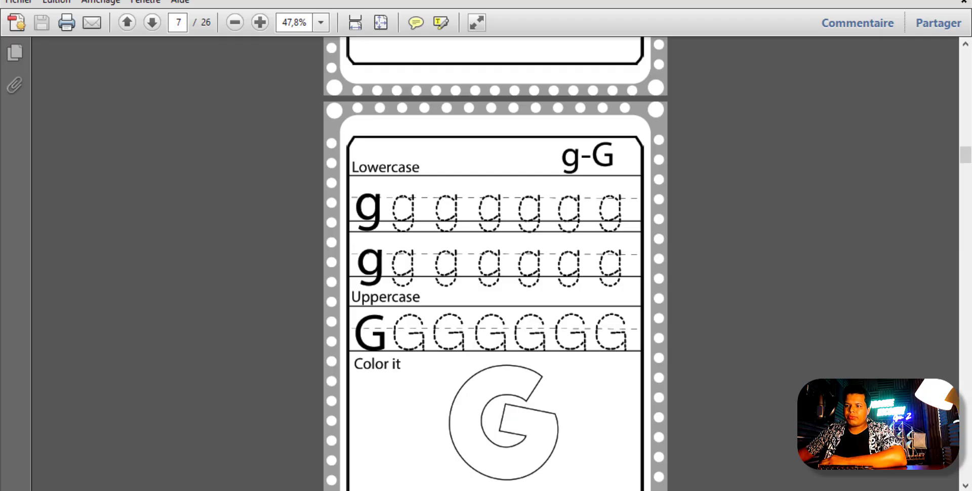
{"action": "key", "text": "alt+Tab"}
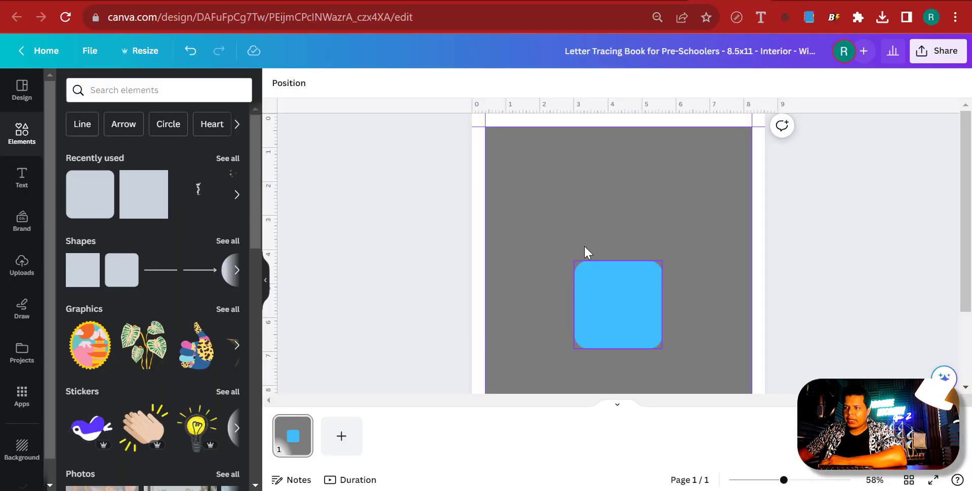
{"action": "left_click_drag", "start_coordinate": [638, 345], "coordinate": [584, 260]}
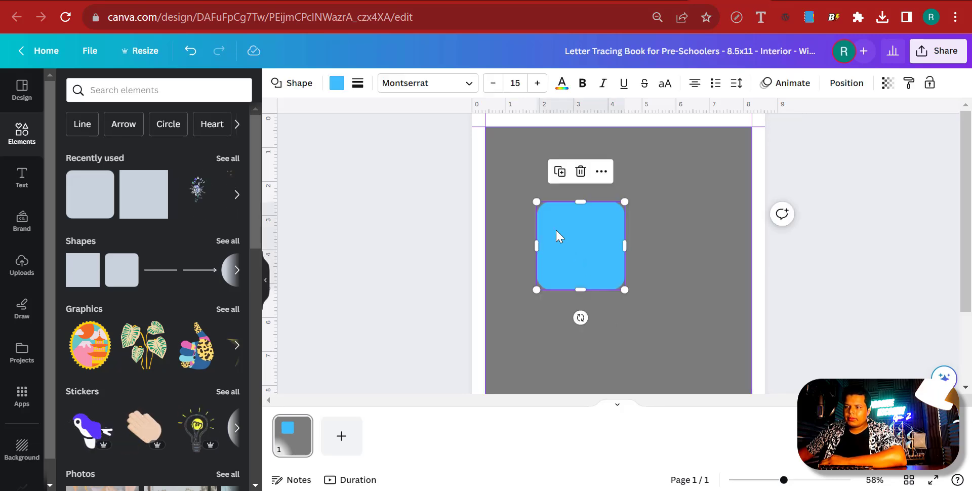
{"action": "left_click_drag", "start_coordinate": [555, 229], "coordinate": [535, 190]}
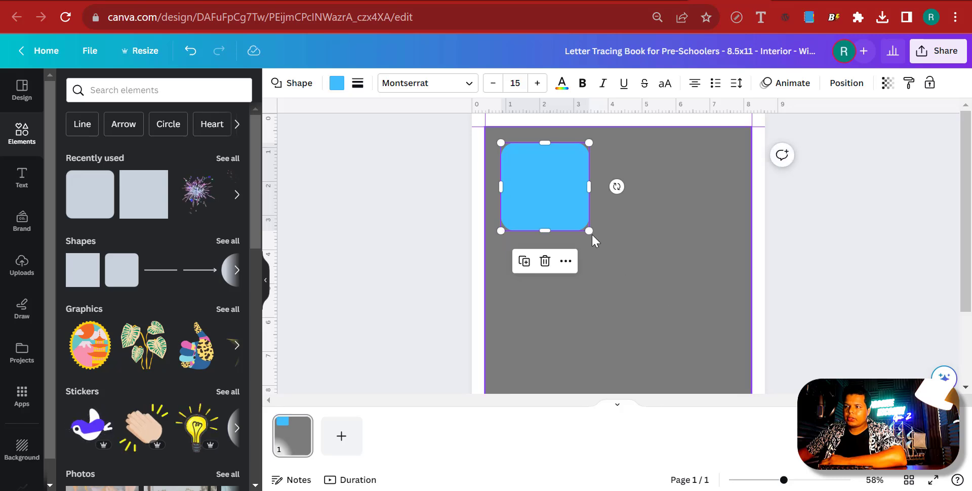
Enlarge the rounded square to about 6.9 in wide and stretch it down, leaving an even gray border on all sides
{"action": "left_click_drag", "start_coordinate": [589, 231], "coordinate": [739, 374]}
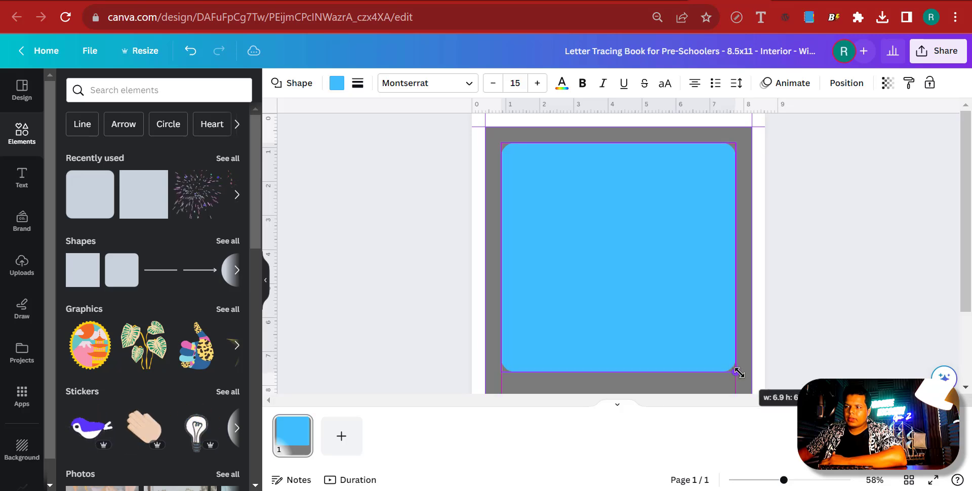
{"action": "scroll", "coordinate": [682, 319], "scroll_direction": "down", "scroll_amount": 2}
{"action": "left_click_drag", "start_coordinate": [618, 271], "coordinate": [636, 365]}
{"action": "left_click", "coordinate": [844, 278]}
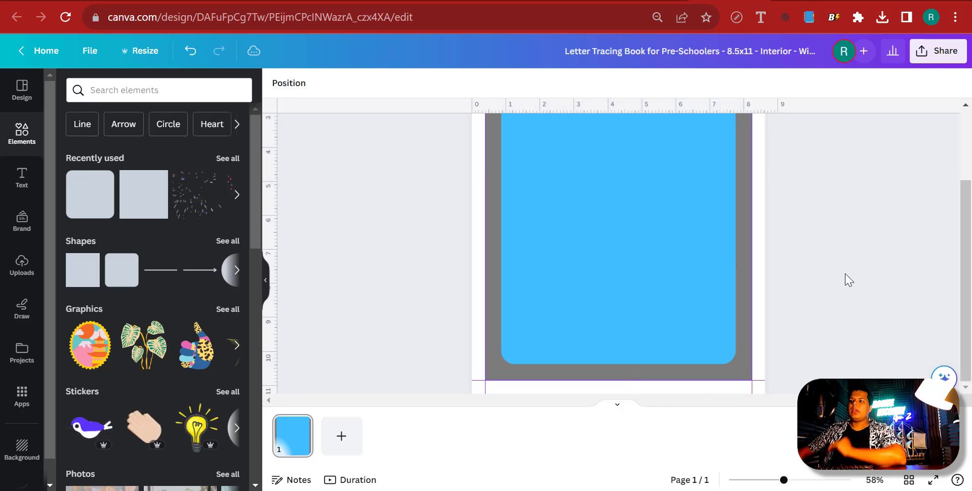
Recolor the blue rounded rectangle white
{"action": "scroll", "coordinate": [844, 279], "scroll_direction": "up", "scroll_amount": 2}
{"action": "left_click", "coordinate": [545, 183]}
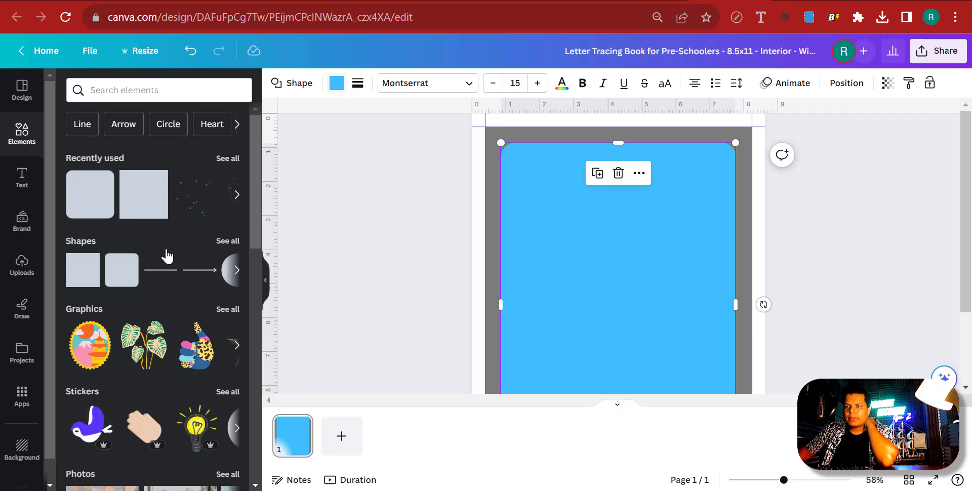
{"action": "left_click", "coordinate": [336, 83]}
{"action": "left_click", "coordinate": [203, 157]}
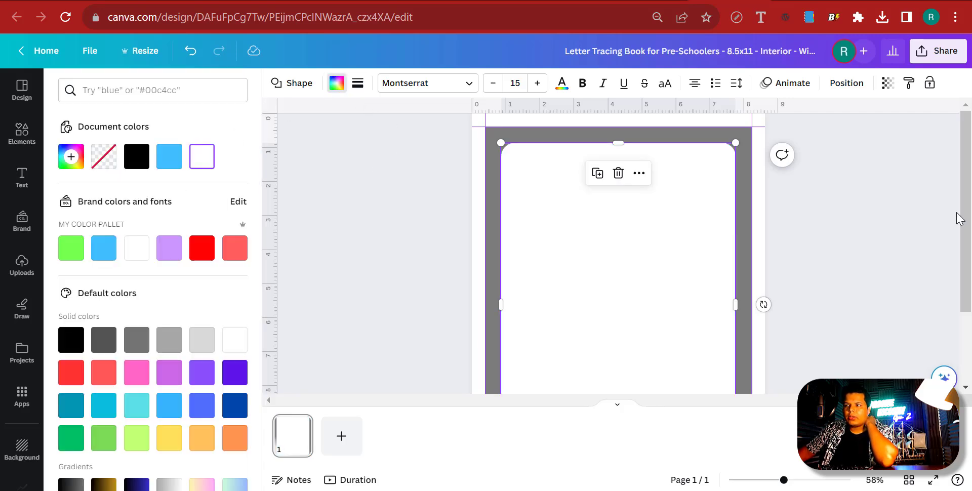
{"action": "key", "text": "Escape"}
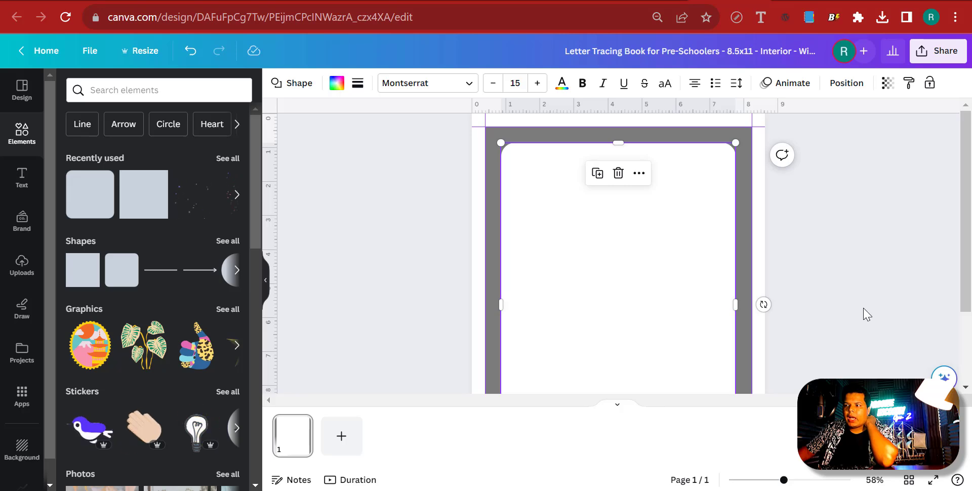
{"action": "key", "text": "Escape"}
Lock the white rounded rectangle and deselect it
{"action": "left_click", "coordinate": [585, 147]}
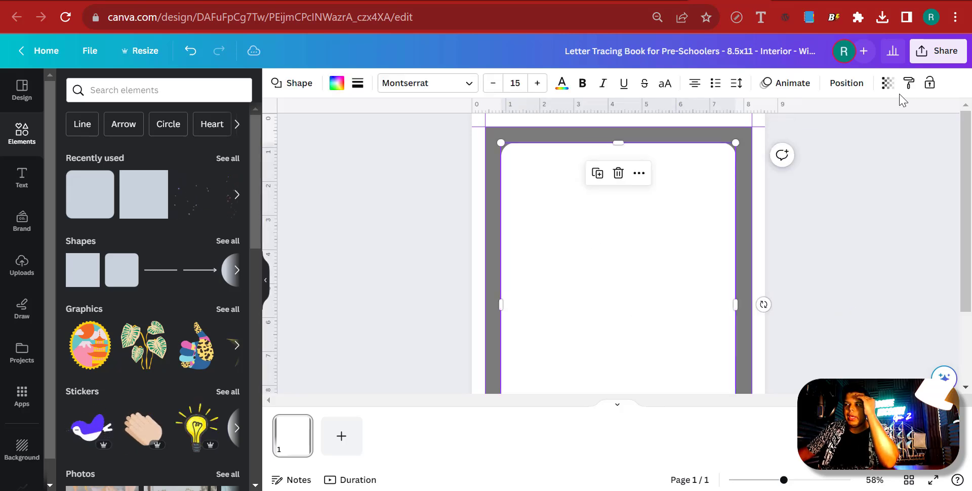
{"action": "left_click", "coordinate": [930, 83]}
{"action": "left_click", "coordinate": [870, 218]}
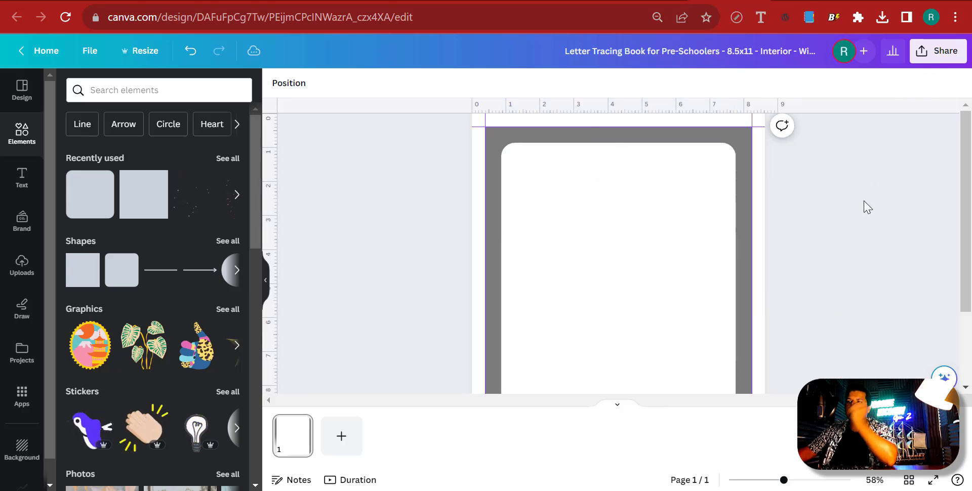
Examine the border of the g-G worksheet in the finished PDF, and return to Canva to select the white rounded rectangle
{"action": "scroll", "coordinate": [868, 208], "scroll_direction": "down", "scroll_amount": 3}
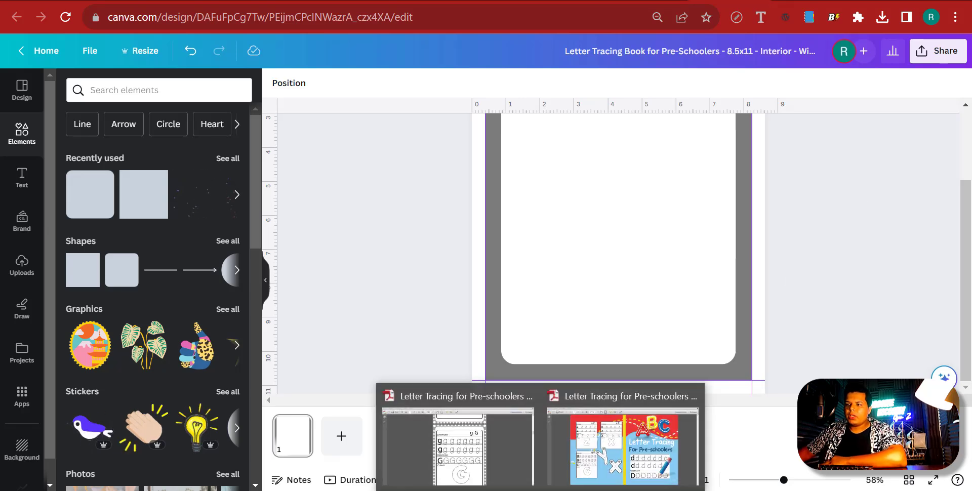
{"action": "left_click", "coordinate": [454, 438]}
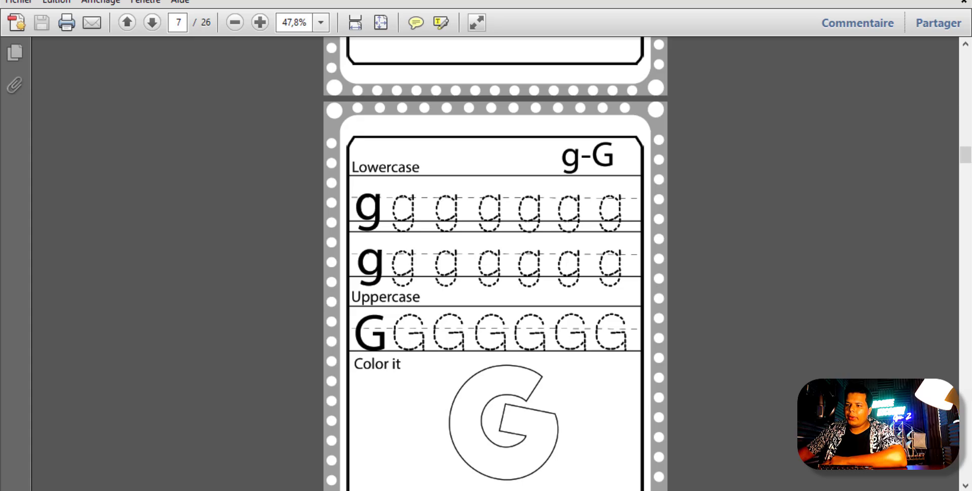
{"action": "key", "text": "alt+Tab"}
{"action": "left_click", "coordinate": [512, 169]}
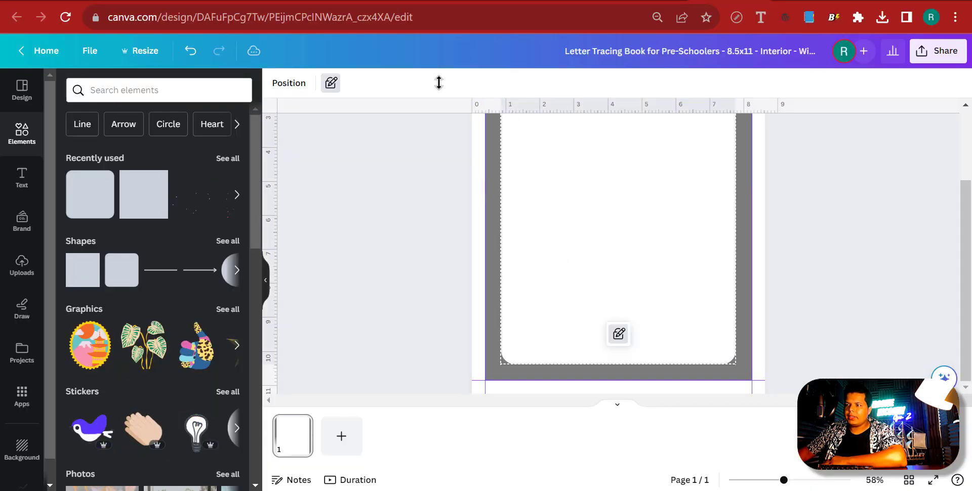
Unlock the white rounded rectangle, reduce its corner rounding to 22, and lock it again
{"action": "left_click", "coordinate": [332, 84]}
{"action": "key", "text": "ctrl+z"}
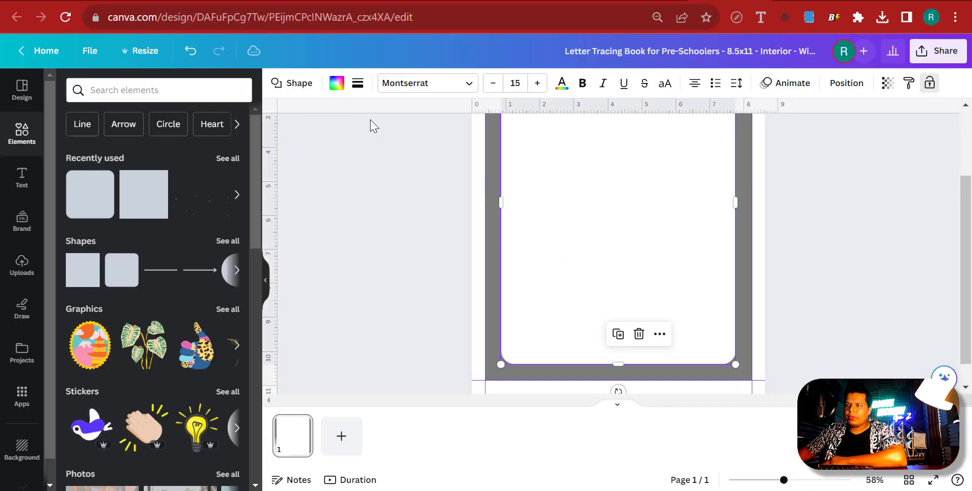
{"action": "left_click", "coordinate": [357, 84]}
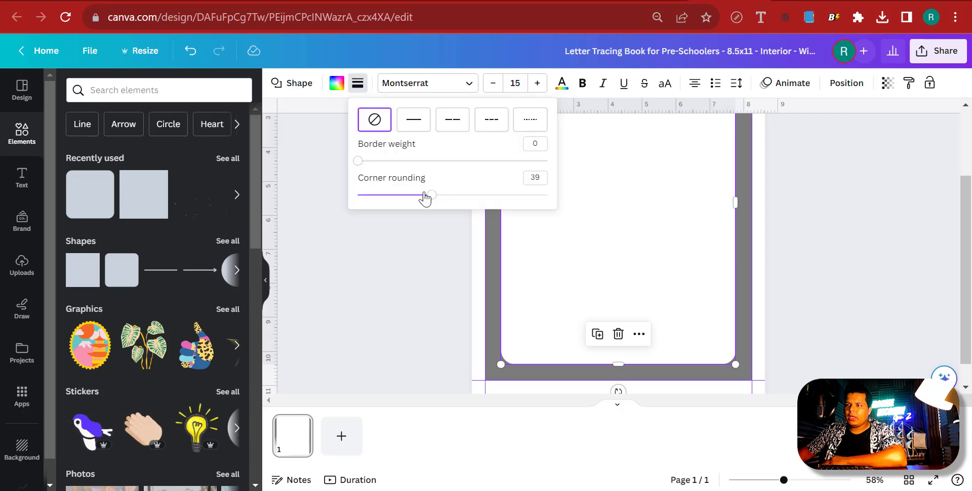
{"action": "left_click_drag", "start_coordinate": [431, 195], "coordinate": [399, 196]}
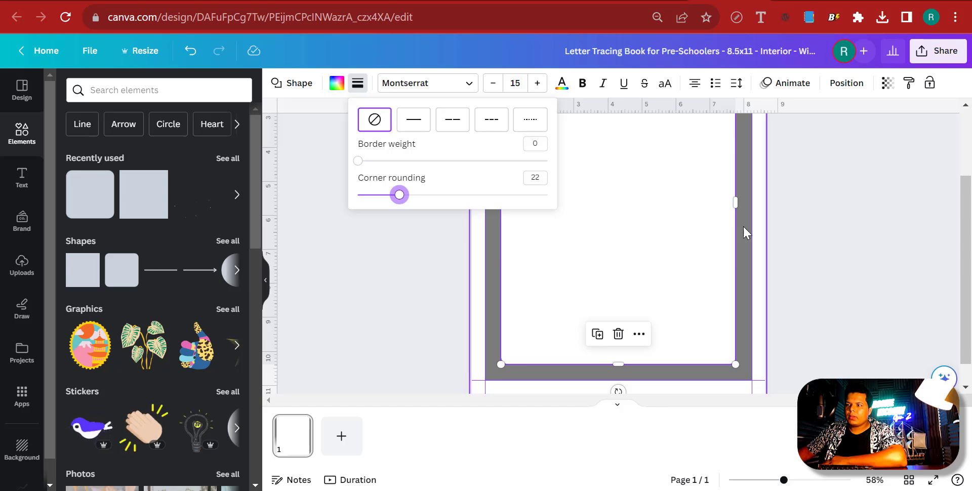
{"action": "left_click", "coordinate": [931, 85]}
{"action": "left_click", "coordinate": [931, 85]}
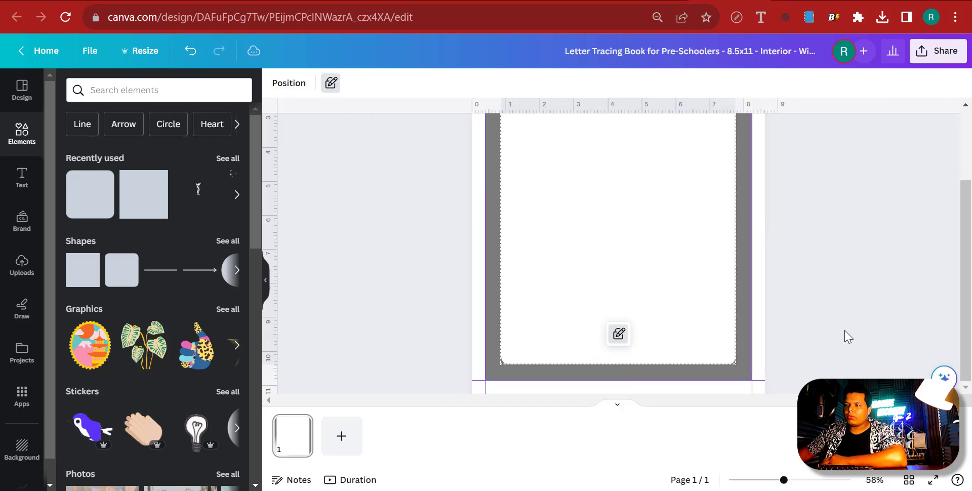
{"action": "scroll", "coordinate": [843, 319], "scroll_direction": "up", "scroll_amount": 3}
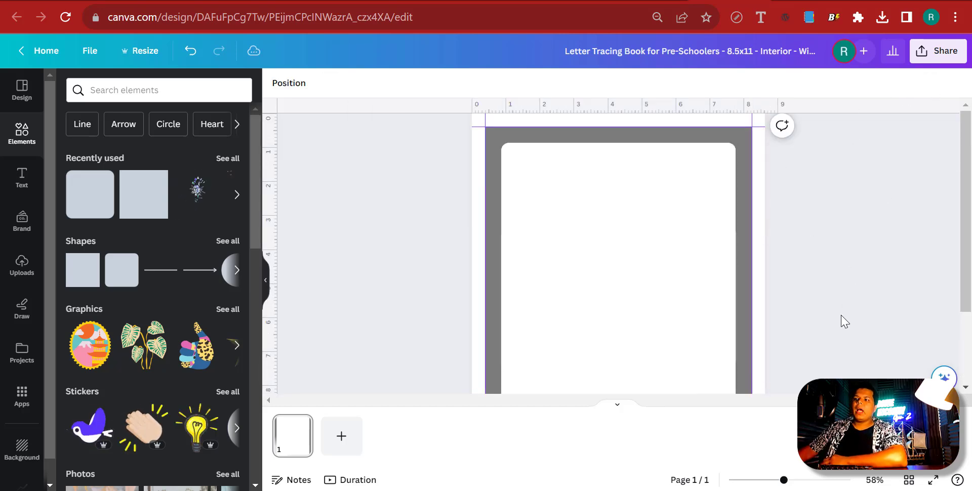
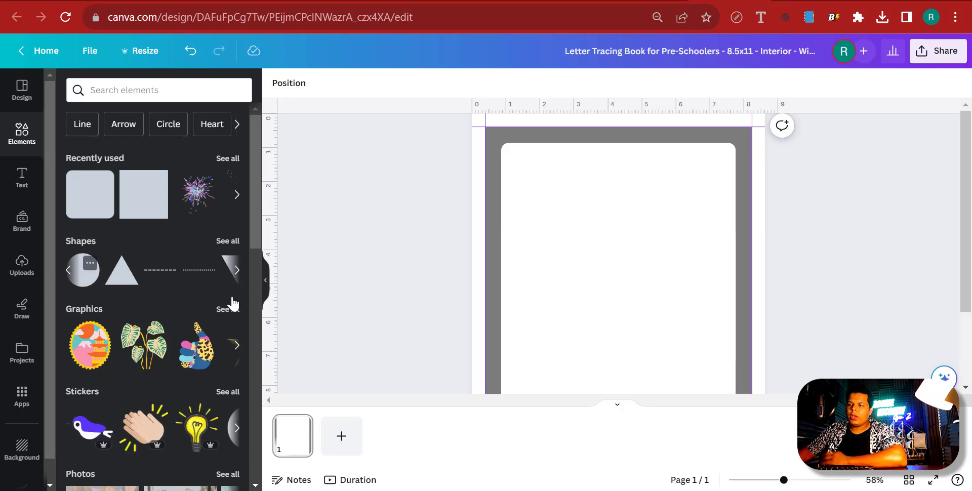
Add a circle to the page, check the dotted border of the g-G worksheet in the PDF, and return to Canva
{"action": "key", "text": "c"}
{"action": "scroll", "coordinate": [473, 254], "scroll_direction": "down", "scroll_amount": 2}
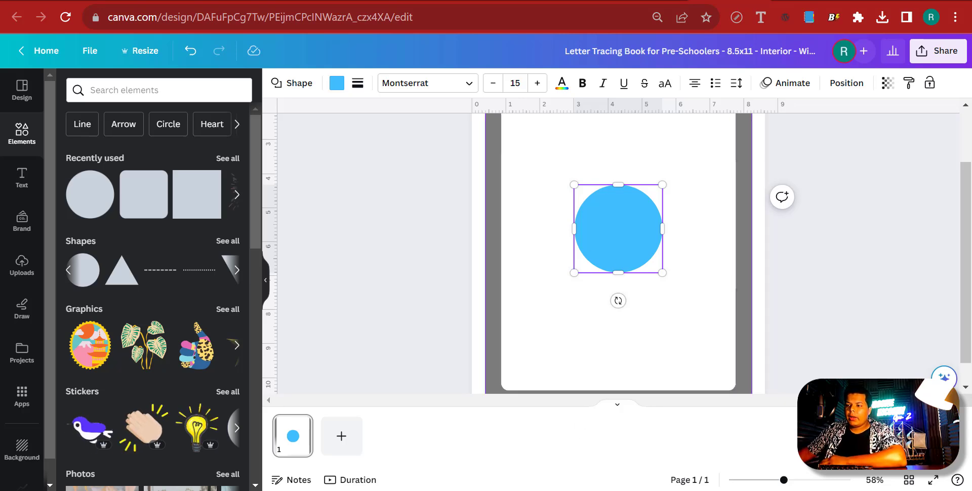
{"action": "mouse_move", "coordinate": [540, 488]}
{"action": "left_click", "coordinate": [454, 474]}
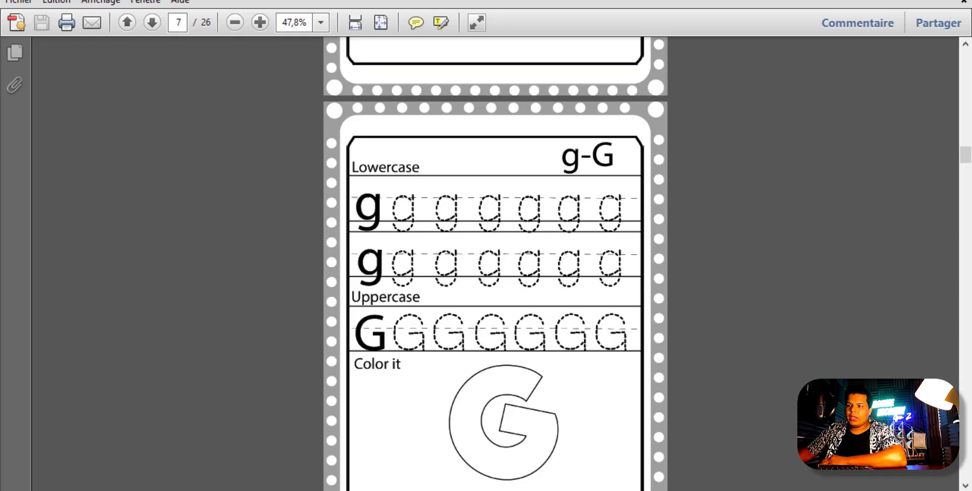
{"action": "key", "text": "alt+Tab"}
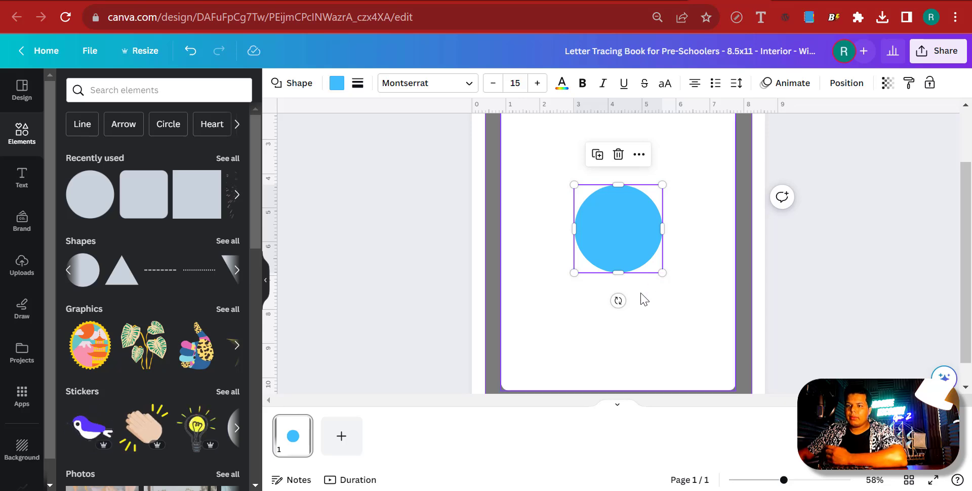
Shrink the circle to about 0.3 in wide and place it centred across the page's left gray border
{"action": "left_click_drag", "start_coordinate": [663, 273], "coordinate": [491, 249]}
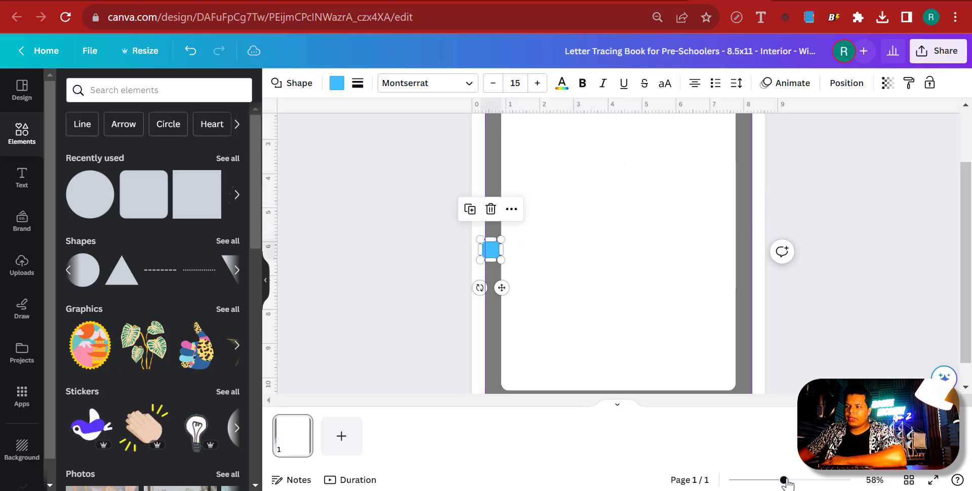
{"action": "left_click_drag", "start_coordinate": [783, 480], "coordinate": [850, 480]}
{"action": "left_click_drag", "start_coordinate": [695, 400], "coordinate": [439, 396]}
{"action": "left_click_drag", "start_coordinate": [562, 252], "coordinate": [524, 228]}
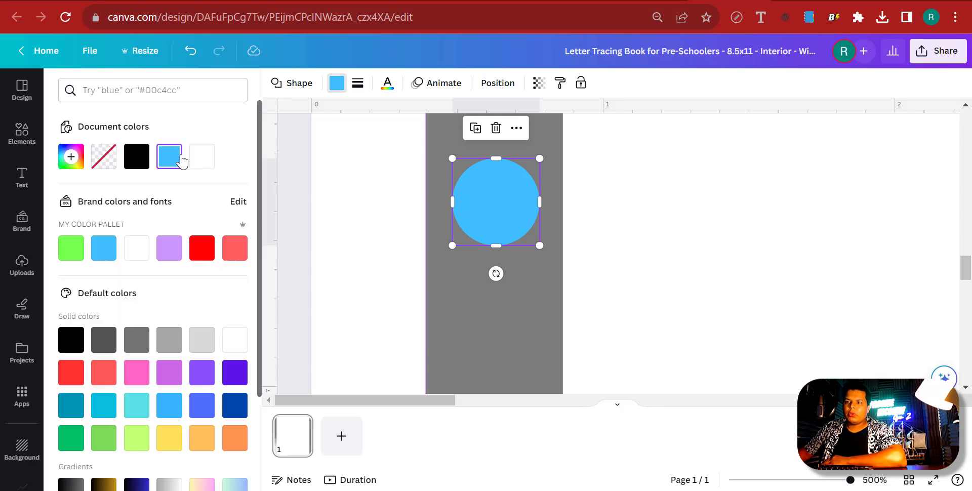
Recolor the small circle in the gray border white and deselect it
{"action": "left_click", "coordinate": [138, 248]}
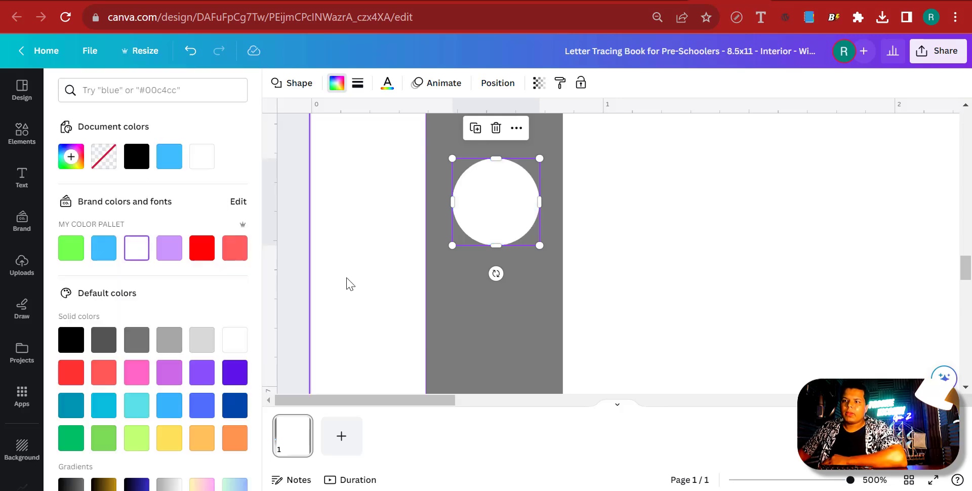
{"action": "left_click", "coordinate": [292, 264]}
{"action": "left_click", "coordinate": [4, 145]}
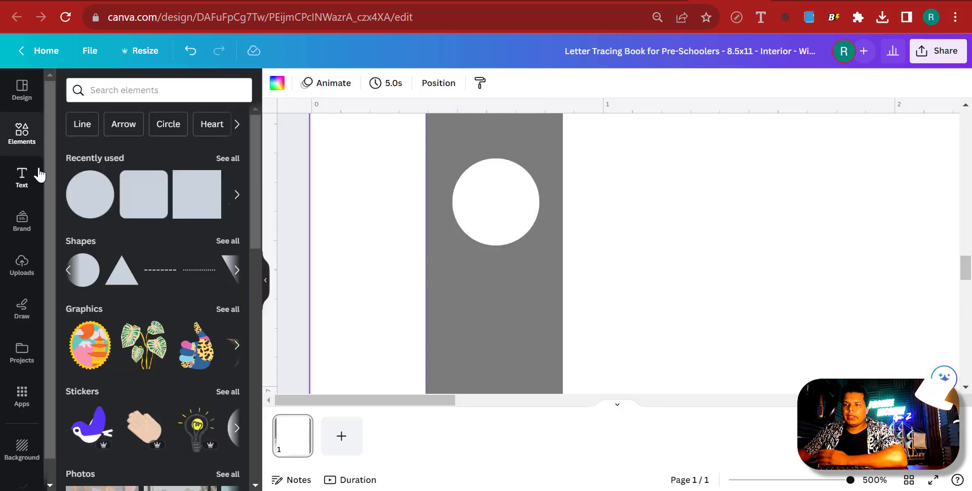
Add a dashed line, shorten it to about 0.6 in, and move it next to the white circle
{"action": "left_click", "coordinate": [210, 280]}
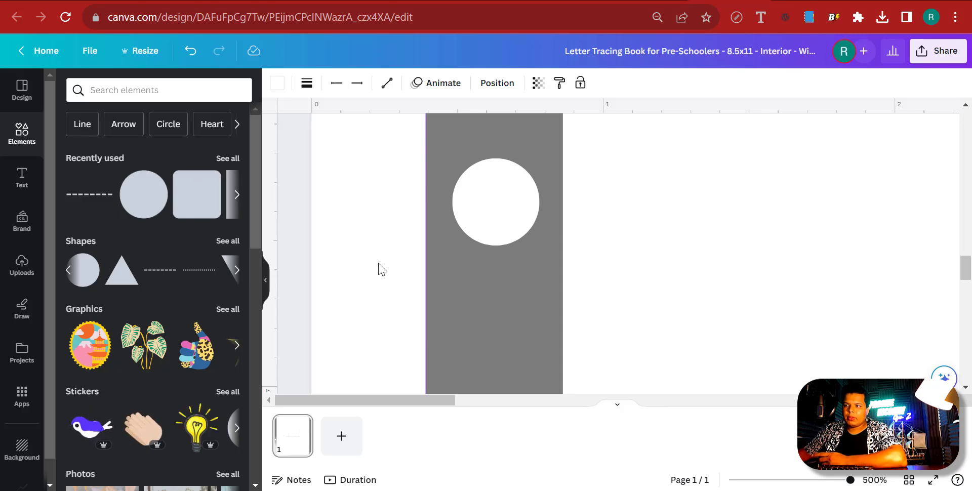
{"action": "scroll", "coordinate": [699, 223], "scroll_direction": "up", "scroll_amount": 2}
{"action": "left_click", "coordinate": [790, 483]}
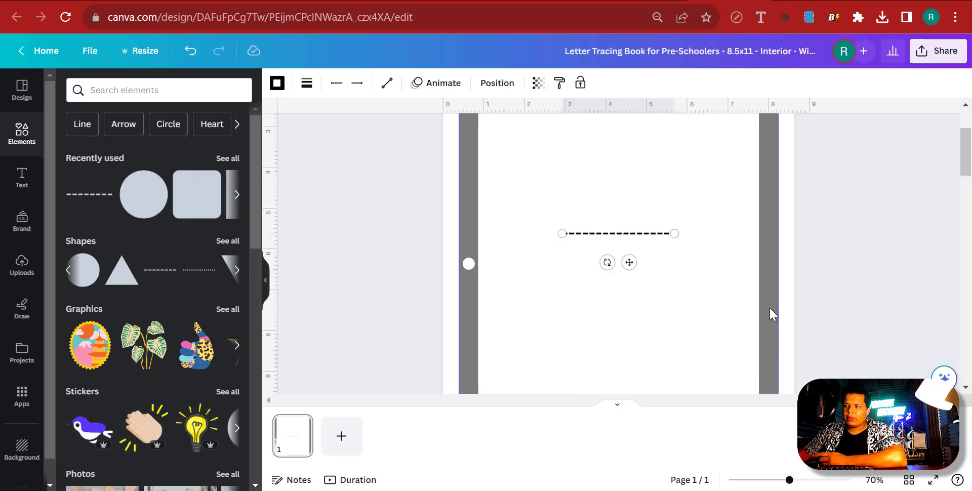
{"action": "left_click_drag", "start_coordinate": [675, 233], "coordinate": [467, 257]}
{"action": "left_click", "coordinate": [570, 330]}
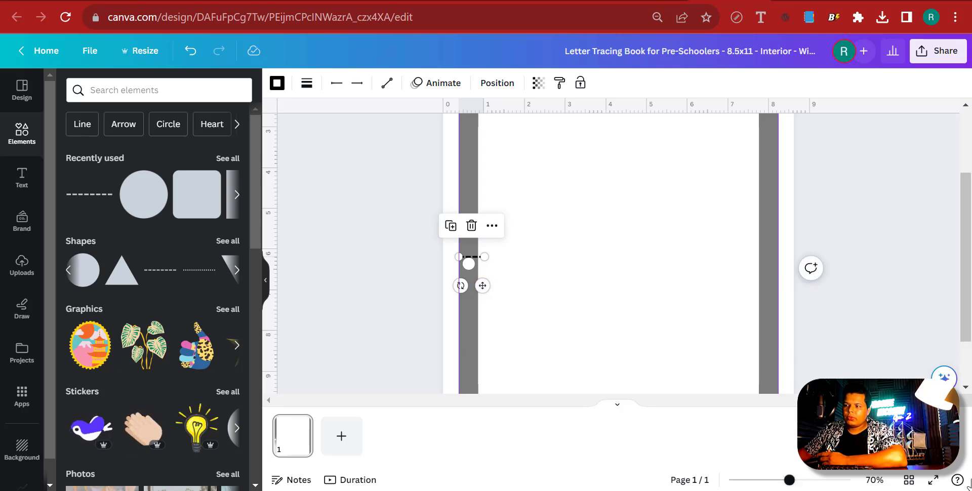
Rotate the dashed line to 90° and centre it across the white circle in the gray border
{"action": "left_click_drag", "start_coordinate": [790, 481], "coordinate": [851, 481]}
{"action": "left_click_drag", "start_coordinate": [553, 400], "coordinate": [338, 412]}
{"action": "scroll", "coordinate": [331, 397], "scroll_direction": "left", "scroll_amount": 3}
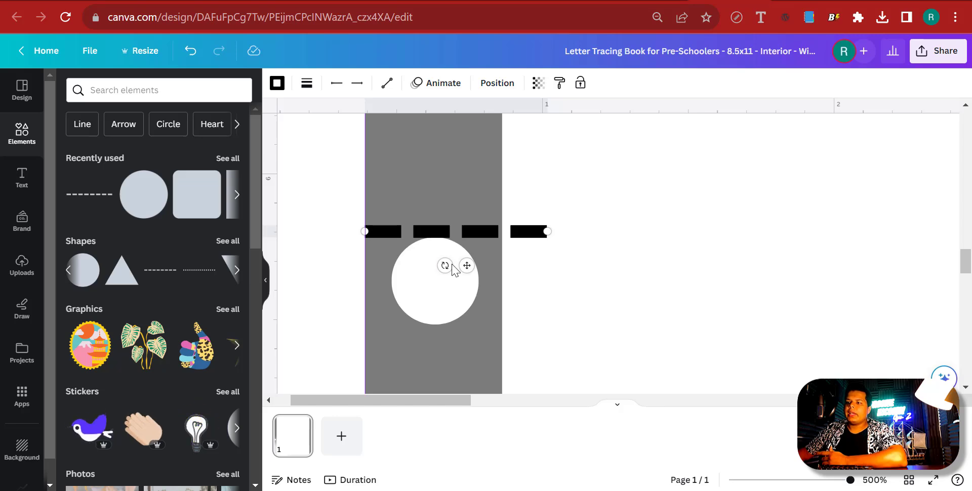
{"action": "left_click_drag", "start_coordinate": [435, 246], "coordinate": [432, 292]}
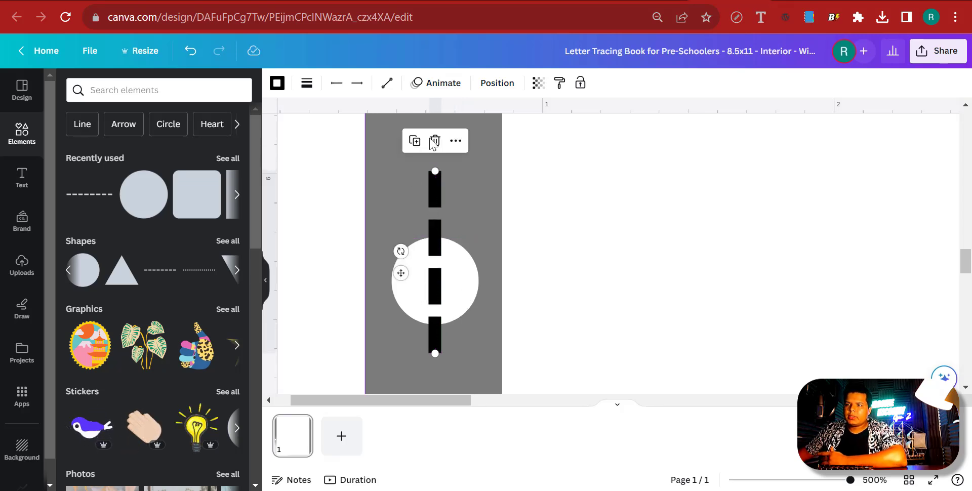
Send the vertical dashed line behind the white circle and recolor the line white
{"action": "left_click", "coordinate": [496, 85]}
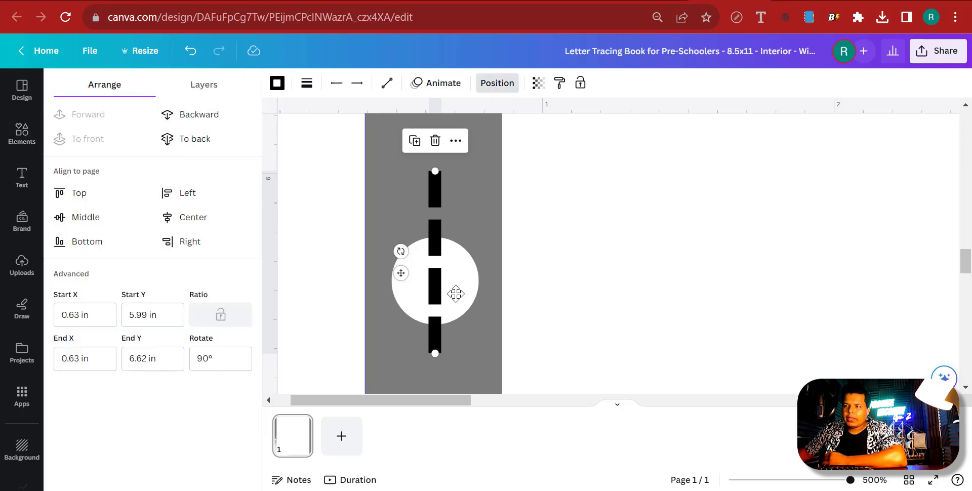
{"action": "mouse_move", "coordinate": [455, 294]}
{"action": "left_mouse_down"}
{"action": "mouse_move", "coordinate": [479, 294]}
{"action": "mouse_move", "coordinate": [456, 296]}
{"action": "left_mouse_up"}
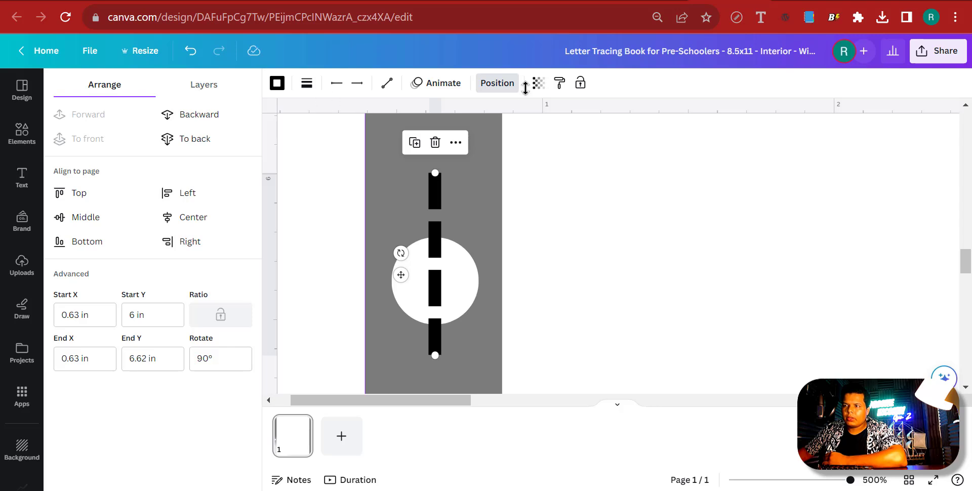
{"action": "left_click", "coordinate": [204, 118]}
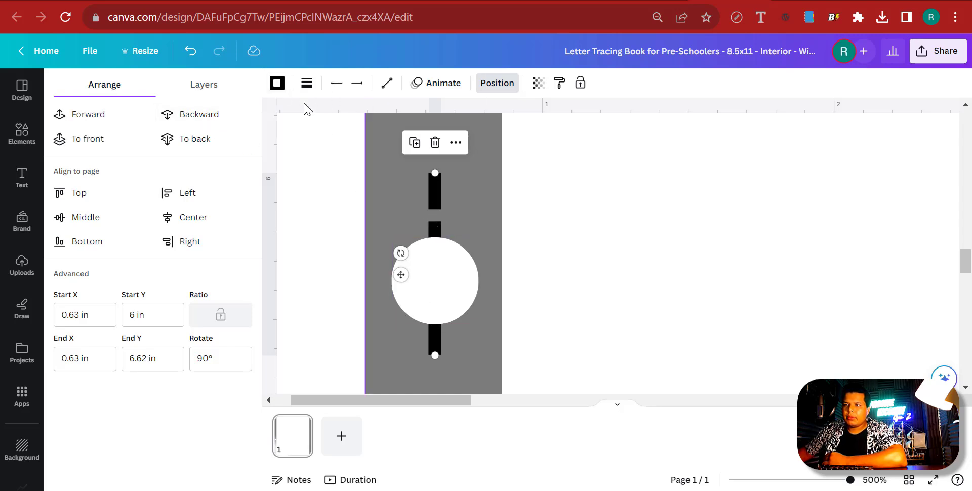
{"action": "left_click", "coordinate": [307, 83]}
{"action": "left_click", "coordinate": [277, 84]}
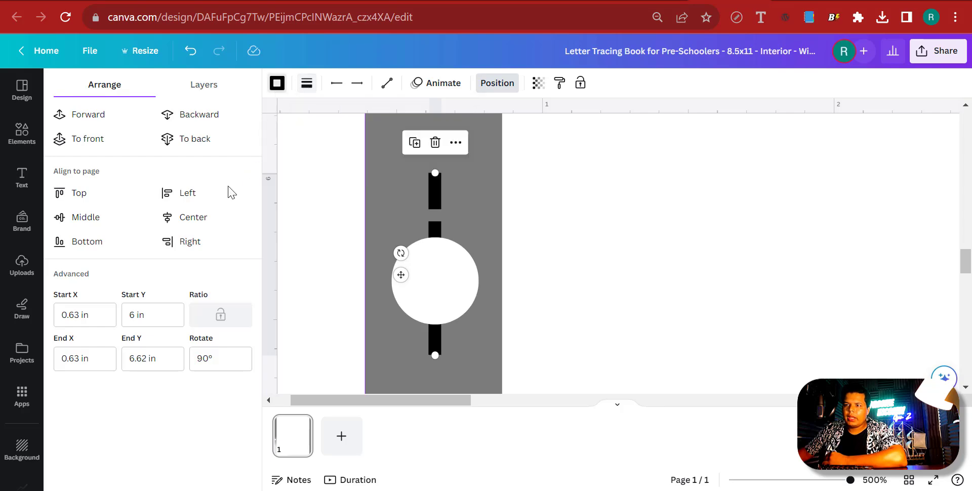
{"action": "left_click", "coordinate": [137, 161]}
Extend the lower end of the white dashed line straight down to near the bottom of the left gray border
{"action": "scroll", "coordinate": [473, 330], "scroll_direction": "down", "scroll_amount": 5}
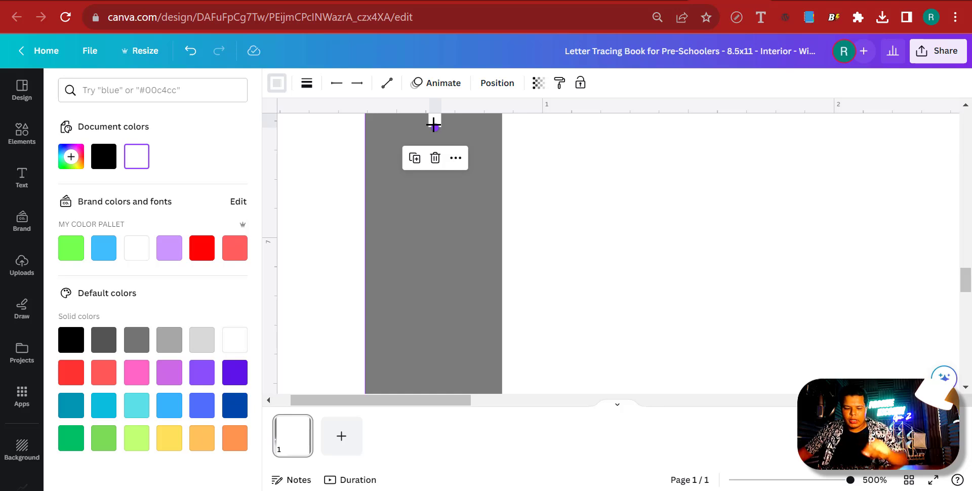
{"action": "left_click_drag", "start_coordinate": [434, 124], "coordinate": [420, 387]}
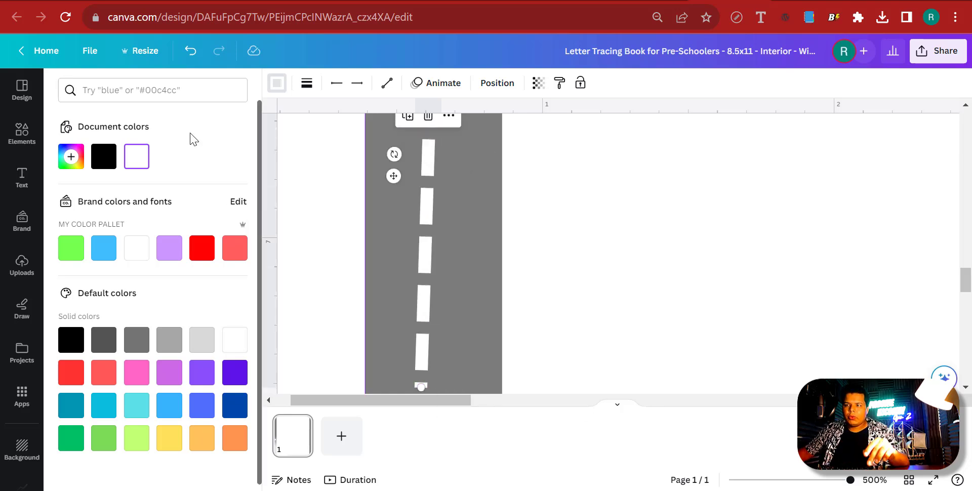
{"action": "left_click", "coordinate": [191, 50]}
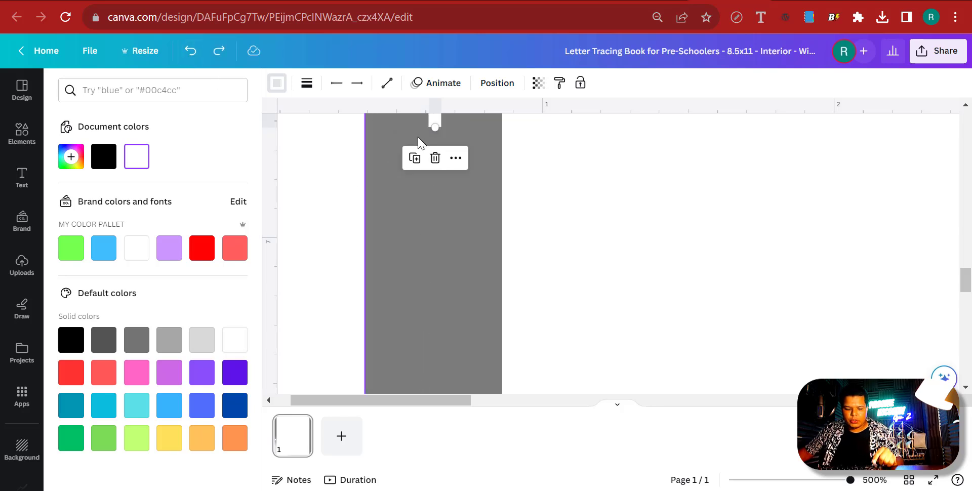
{"action": "left_click_drag", "start_coordinate": [435, 126], "coordinate": [421, 366]}
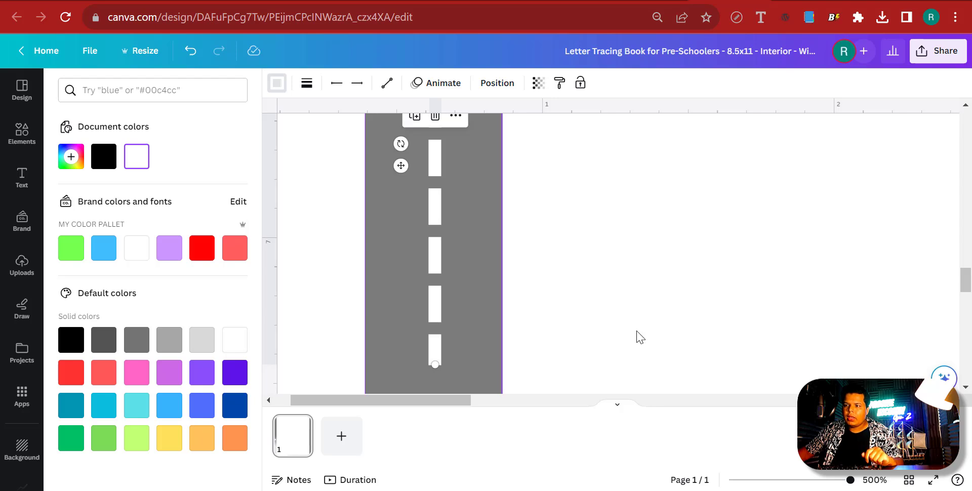
{"action": "left_click", "coordinate": [781, 481]}
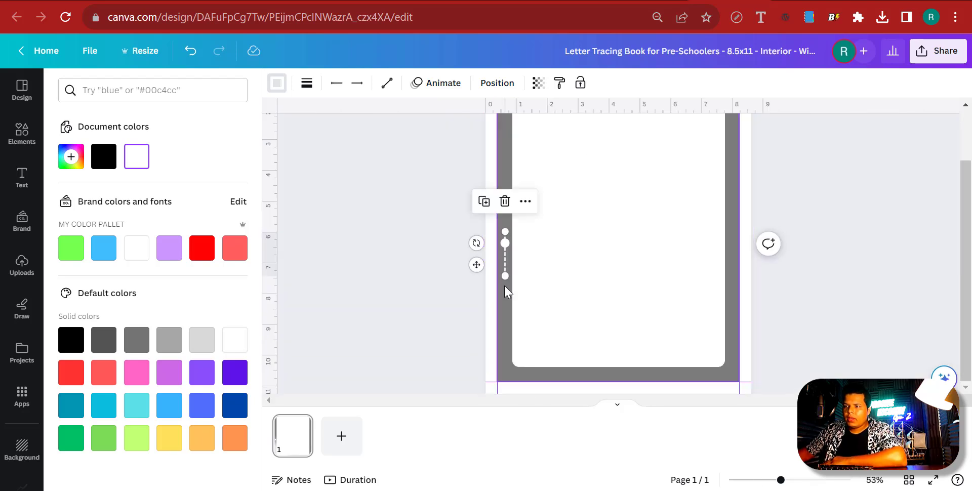
{"action": "left_click_drag", "start_coordinate": [503, 275], "coordinate": [503, 374]}
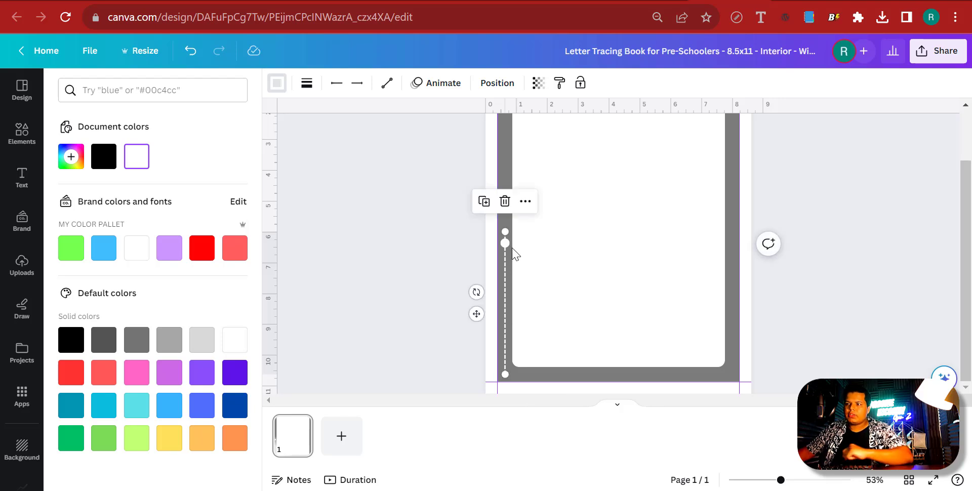
Extend the upper end of the dashed line straight up to near the top of the left gray border, then deselect it
{"action": "left_click_drag", "start_coordinate": [785, 487], "coordinate": [821, 481]}
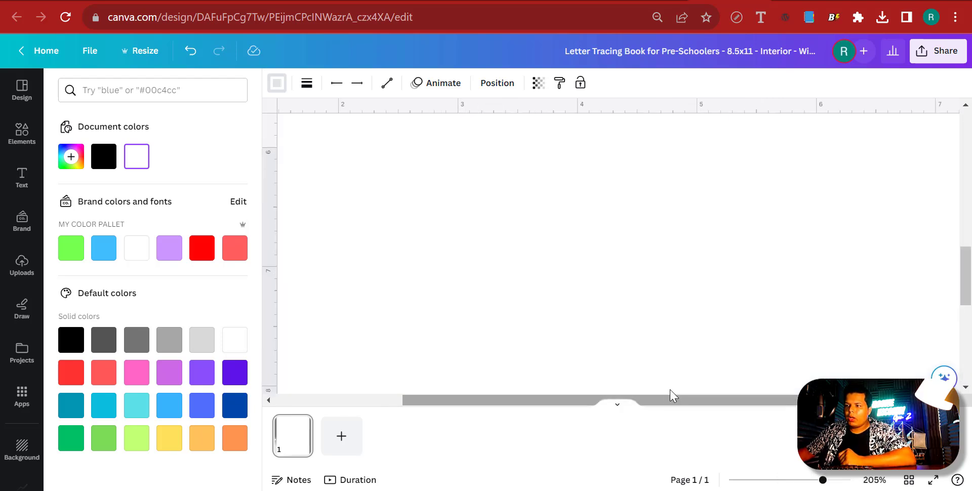
{"action": "left_click_drag", "start_coordinate": [678, 400], "coordinate": [532, 405]}
{"action": "scroll", "coordinate": [473, 250], "scroll_direction": "up", "scroll_amount": 5}
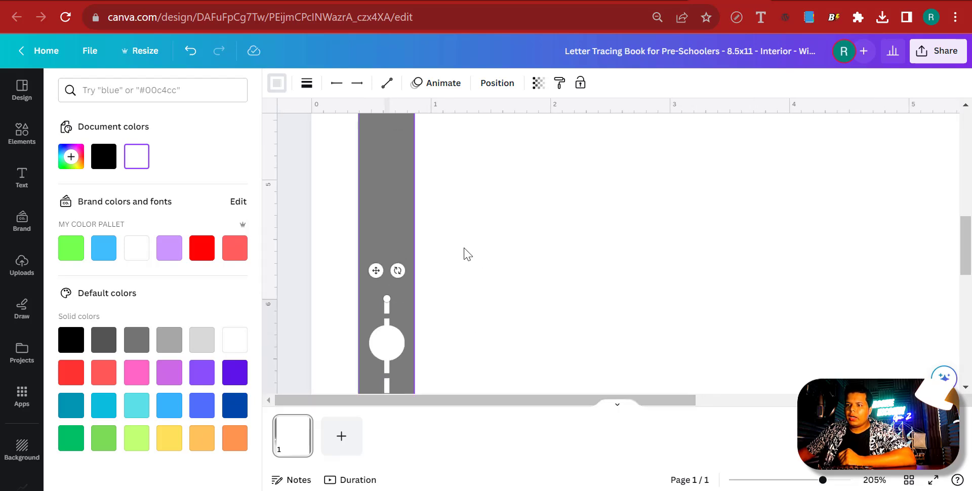
{"action": "left_click_drag", "start_coordinate": [382, 377], "coordinate": [384, 167]}
{"action": "left_click_drag", "start_coordinate": [387, 146], "coordinate": [387, 127]}
{"action": "left_click", "coordinate": [763, 480]}
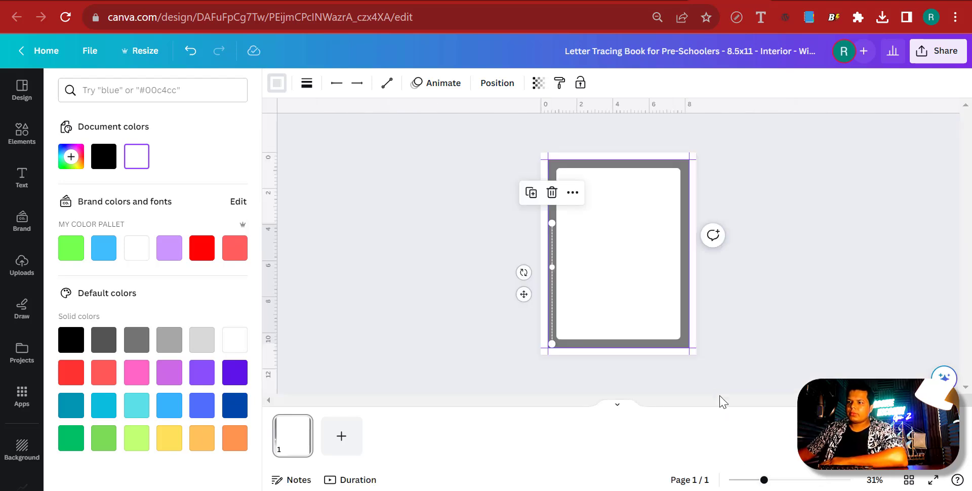
{"action": "left_click_drag", "start_coordinate": [552, 223], "coordinate": [556, 163]}
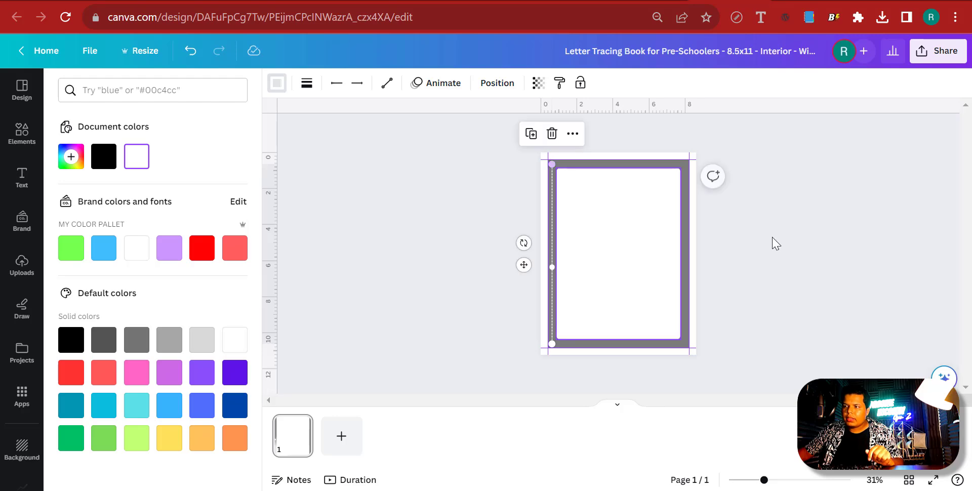
{"action": "left_click", "coordinate": [867, 321]}
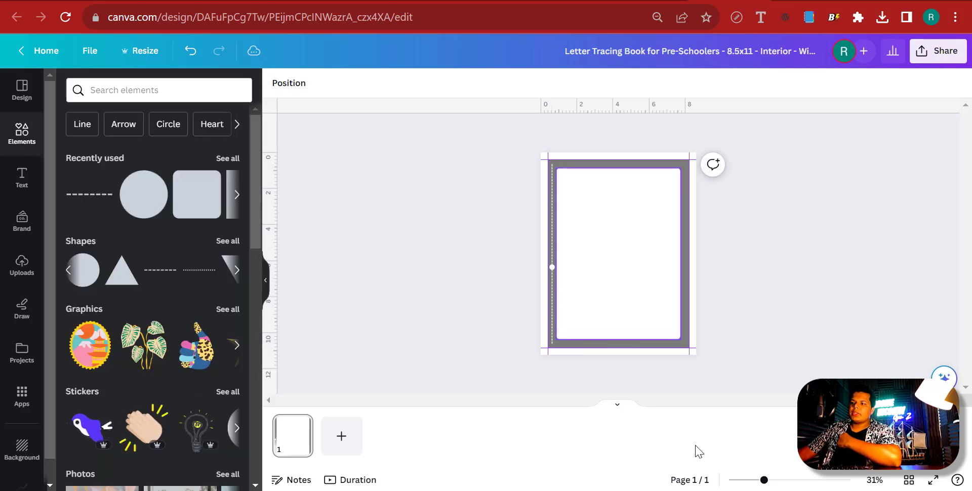
Duplicate the vertical white dashed line and place the copy level with it, centred in the right gray border
{"action": "left_click_drag", "start_coordinate": [764, 480], "coordinate": [851, 480]}
{"action": "left_click_drag", "start_coordinate": [690, 406], "coordinate": [471, 400]}
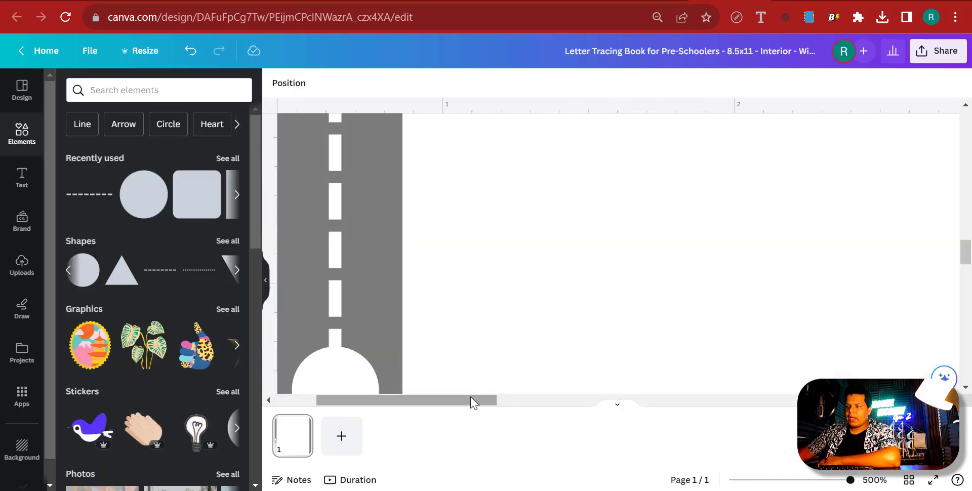
{"action": "scroll", "coordinate": [465, 338], "scroll_direction": "down", "scroll_amount": 10}
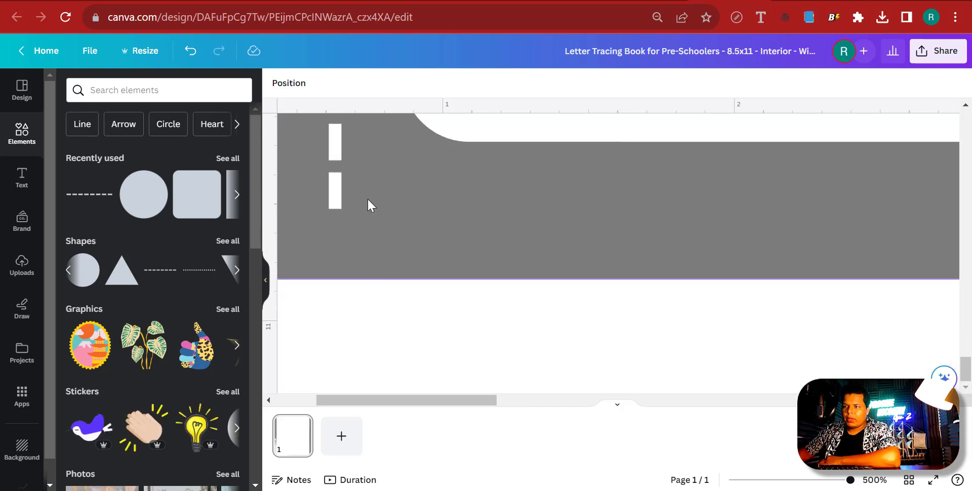
{"action": "left_click", "coordinate": [336, 200]}
{"action": "scroll", "coordinate": [411, 261], "scroll_direction": "up", "scroll_amount": 3}
{"action": "scroll", "coordinate": [411, 261], "scroll_direction": "up", "scroll_amount": 20}
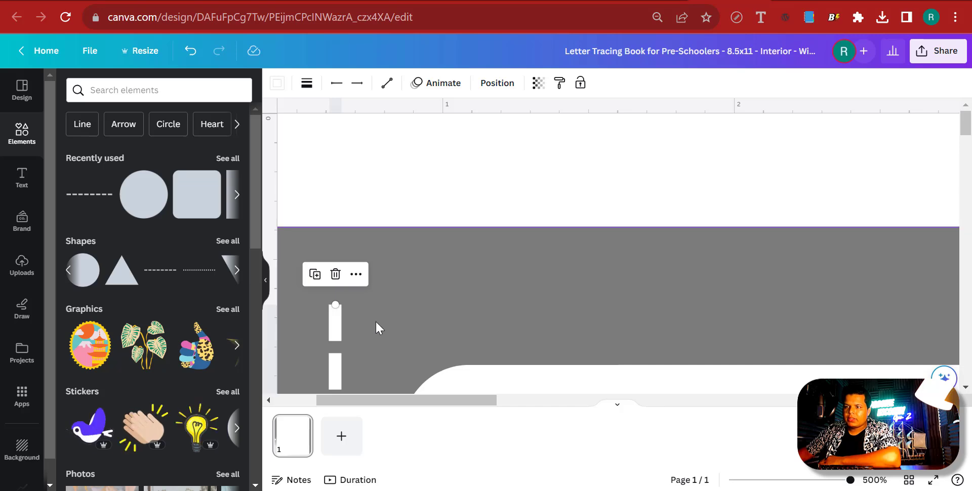
{"action": "left_click", "coordinate": [791, 480]}
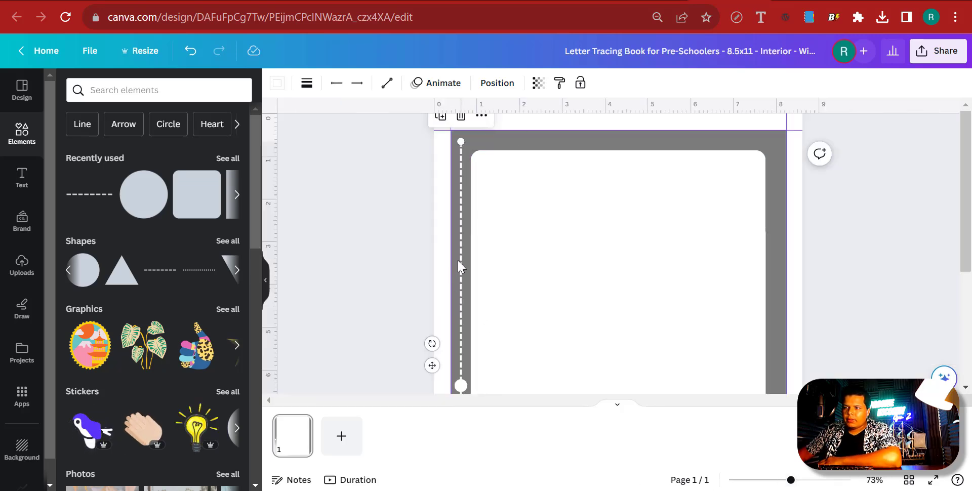
{"action": "left_click", "coordinate": [440, 117]}
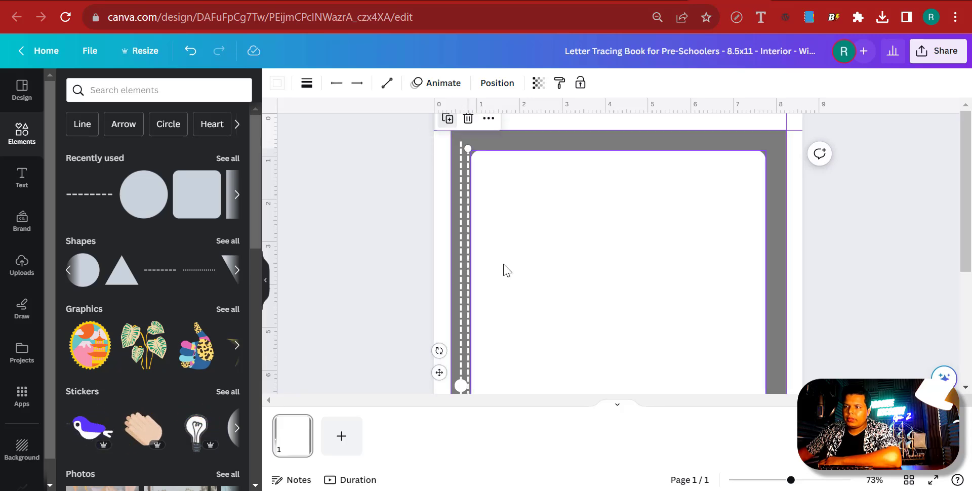
{"action": "left_click_drag", "start_coordinate": [504, 220], "coordinate": [777, 208]}
{"action": "left_click", "coordinate": [879, 248]}
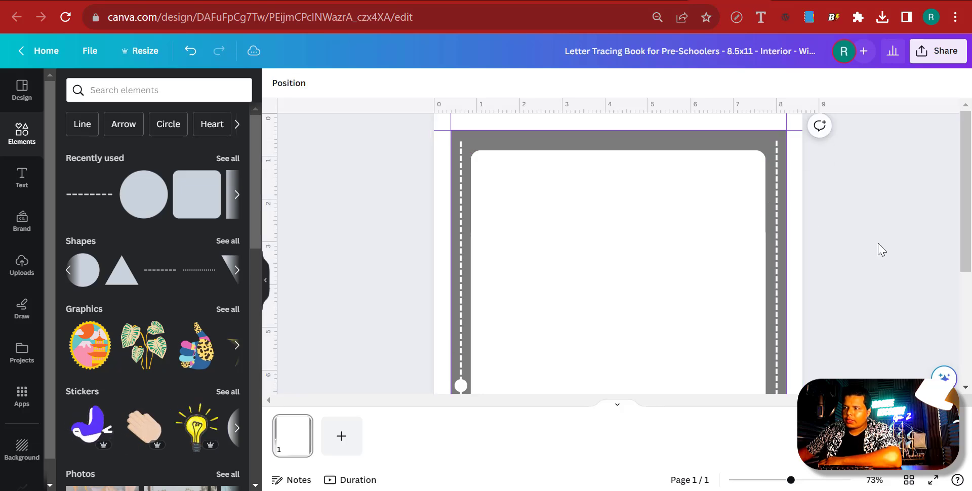
{"action": "scroll", "coordinate": [867, 256], "scroll_direction": "down", "scroll_amount": 3}
{"action": "scroll", "coordinate": [867, 256], "scroll_direction": "down", "scroll_amount": 2}
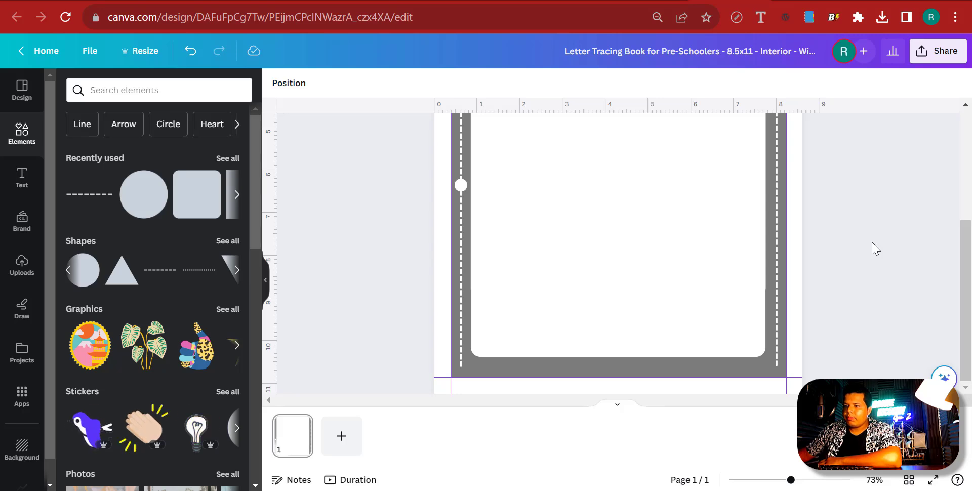
{"action": "scroll", "coordinate": [873, 245], "scroll_direction": "up", "scroll_amount": 5}
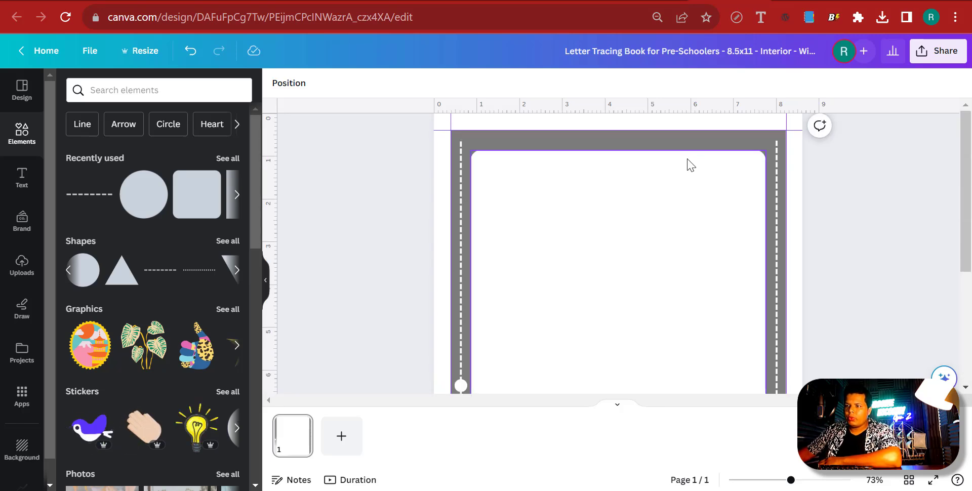
Try to use a rotated copy of the left vertical dashed line for the bottom gray border
{"action": "left_click", "coordinate": [462, 181]}
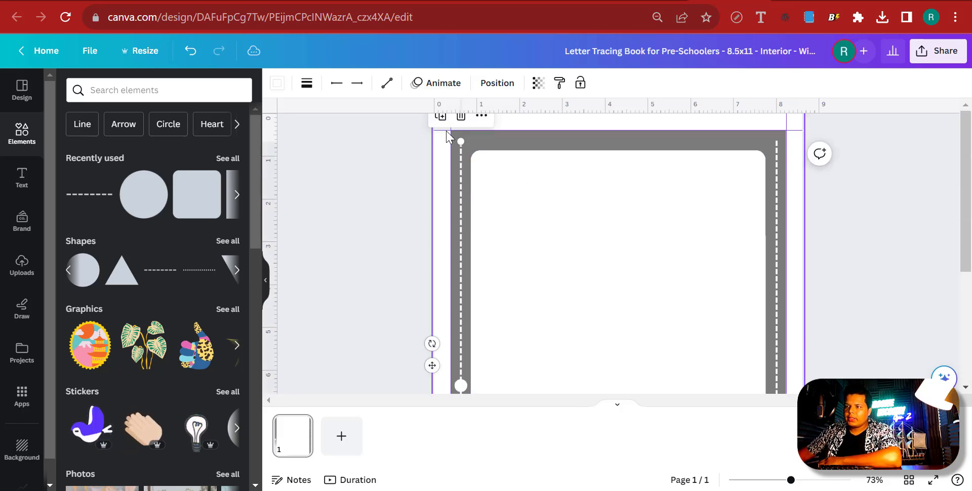
{"action": "left_click_drag", "start_coordinate": [471, 221], "coordinate": [615, 227]}
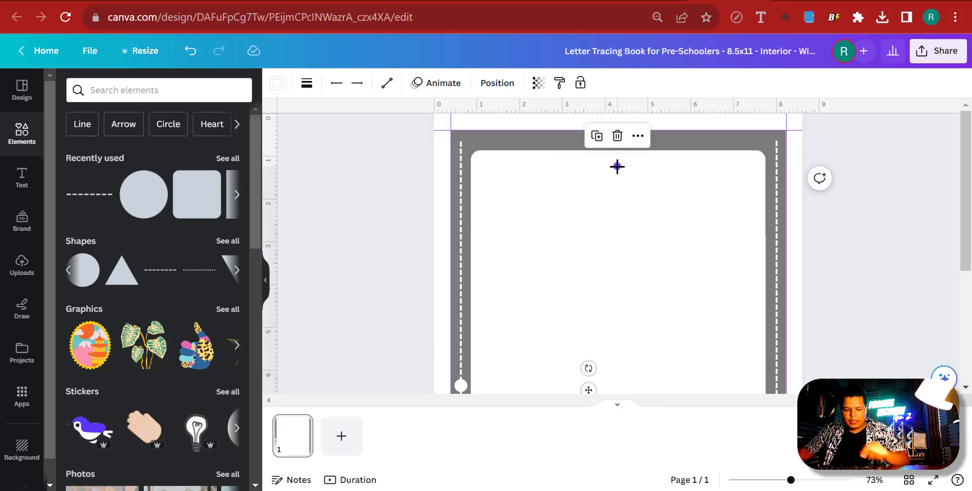
{"action": "left_click_drag", "start_coordinate": [617, 167], "coordinate": [606, 382]}
{"action": "scroll", "coordinate": [600, 304], "scroll_direction": "down", "scroll_amount": 3}
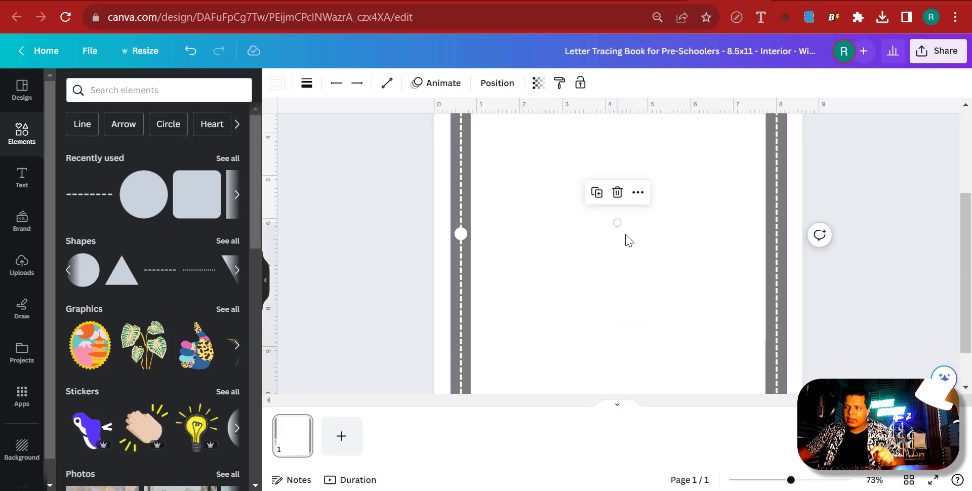
{"action": "left_click_drag", "start_coordinate": [616, 257], "coordinate": [641, 261]}
{"action": "scroll", "coordinate": [640, 334], "scroll_direction": "down", "scroll_amount": 3}
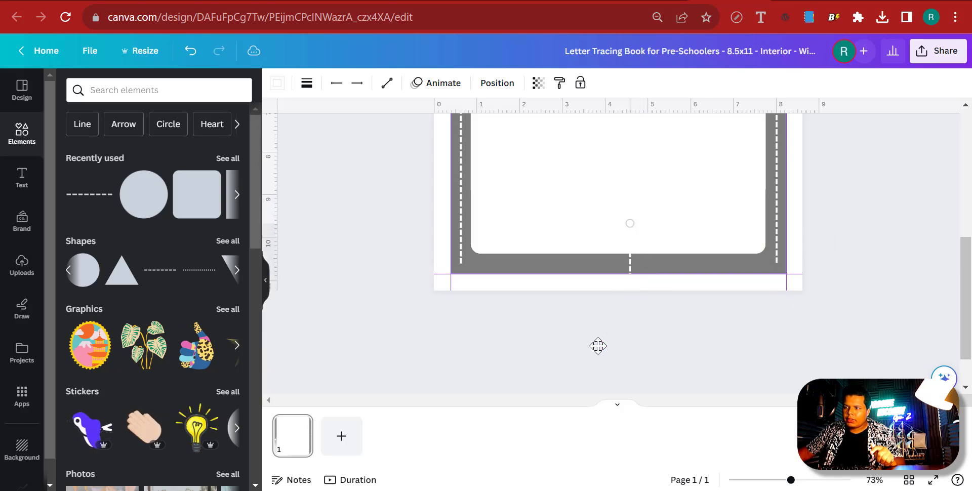
{"action": "left_click_drag", "start_coordinate": [614, 330], "coordinate": [637, 349]}
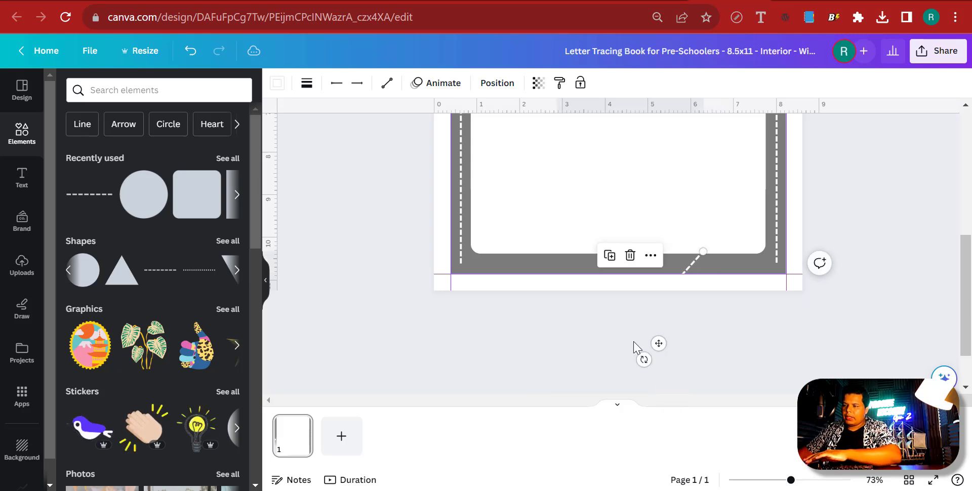
{"action": "scroll", "coordinate": [592, 293], "scroll_direction": "up", "scroll_amount": 2}
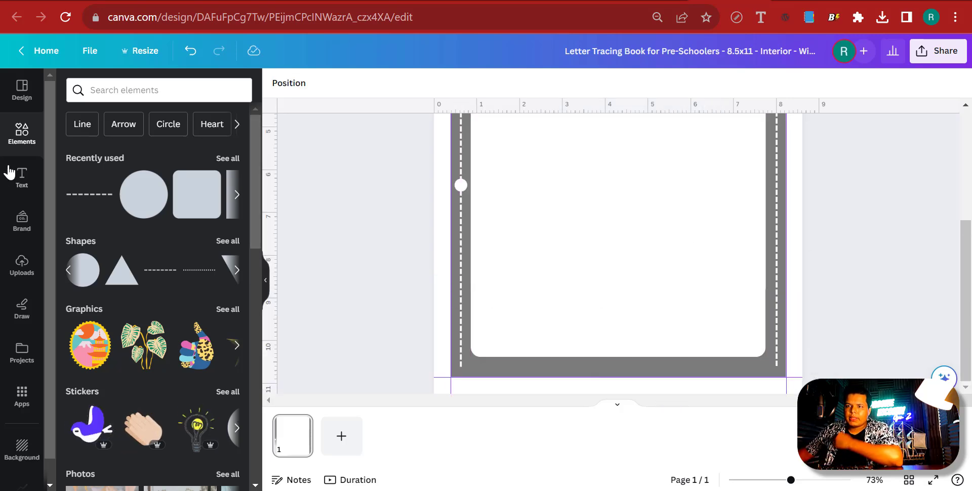
Add a horizontal white dashed line in the bottom gray border, starting just right of the left dashed line's lower end
{"action": "left_click", "coordinate": [198, 208]}
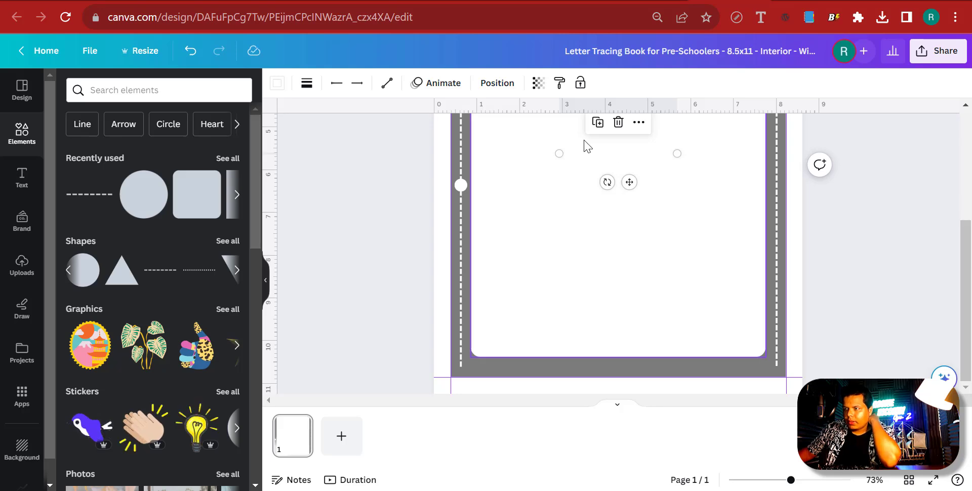
{"action": "left_click_drag", "start_coordinate": [595, 157], "coordinate": [496, 363]}
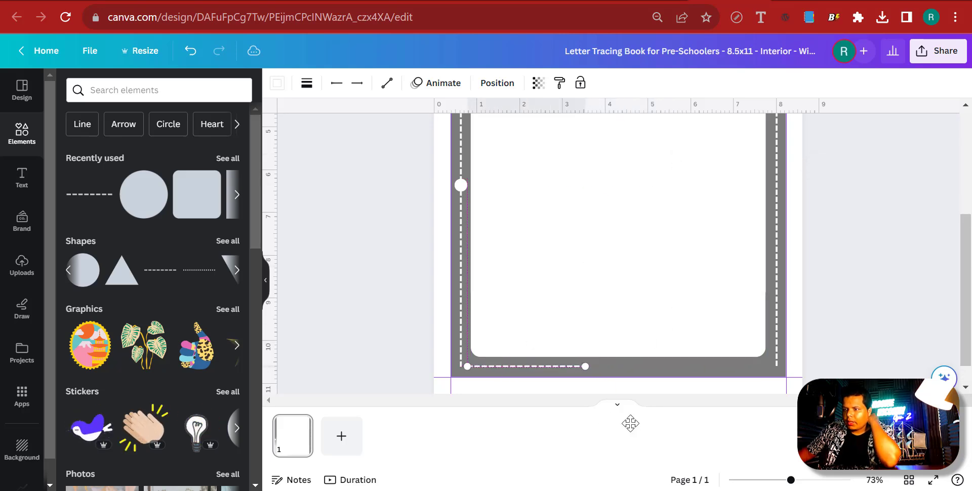
{"action": "left_click_drag", "start_coordinate": [791, 480], "coordinate": [851, 480]}
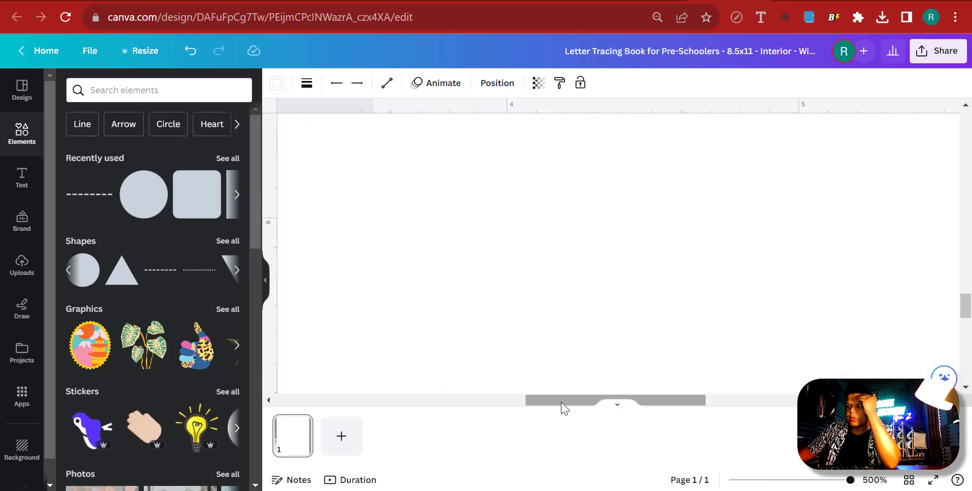
{"action": "left_click_drag", "start_coordinate": [562, 401], "coordinate": [335, 401]}
{"action": "scroll", "coordinate": [491, 286], "scroll_direction": "down", "scroll_amount": 5}
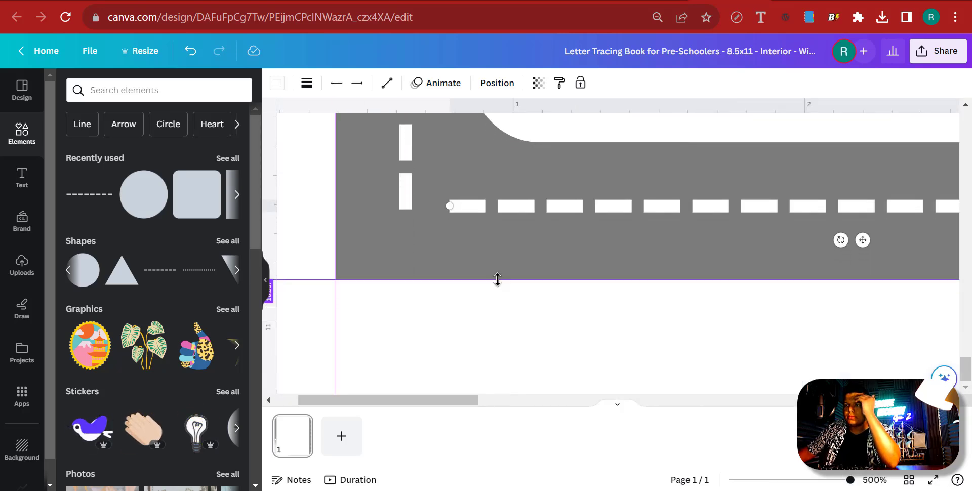
{"action": "scroll", "coordinate": [497, 278], "scroll_direction": "up", "scroll_amount": 2}
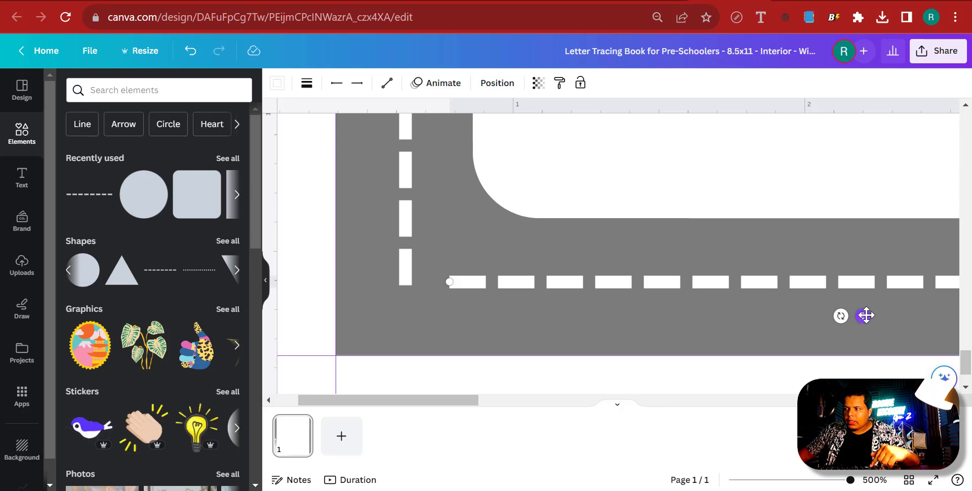
{"action": "left_click_drag", "start_coordinate": [863, 314], "coordinate": [839, 316]}
Extend the right end of the bottom dashed line towards the right border, to a length of about 7.1 in
{"action": "left_click_drag", "start_coordinate": [408, 401], "coordinate": [529, 401]}
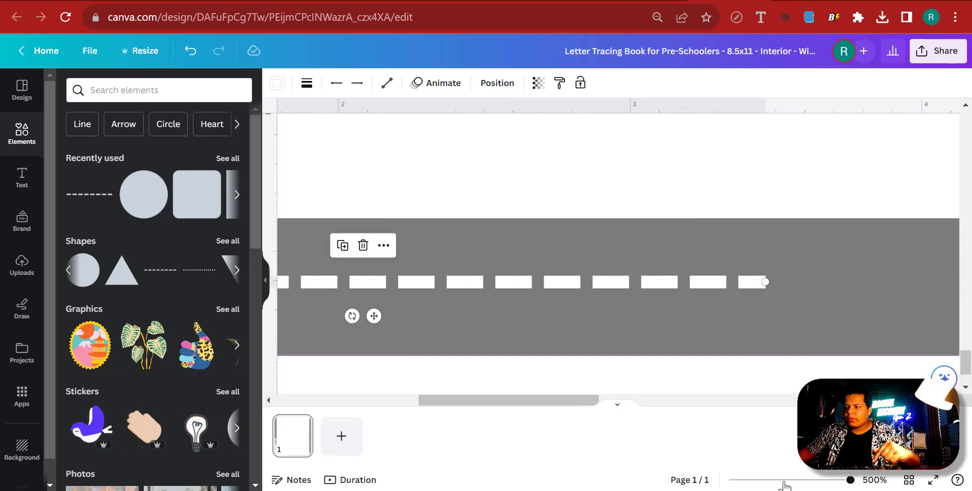
{"action": "left_click_drag", "start_coordinate": [785, 485], "coordinate": [774, 483]}
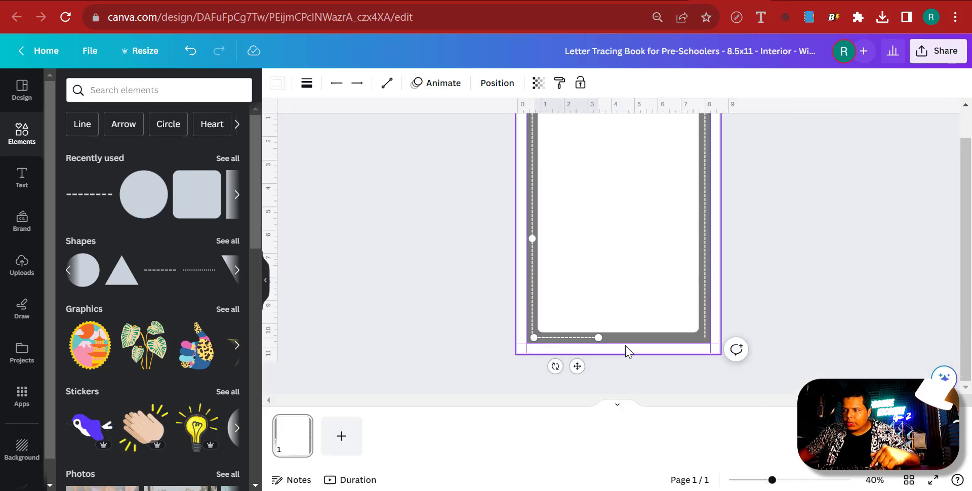
{"action": "left_click_drag", "start_coordinate": [599, 338], "coordinate": [703, 338]}
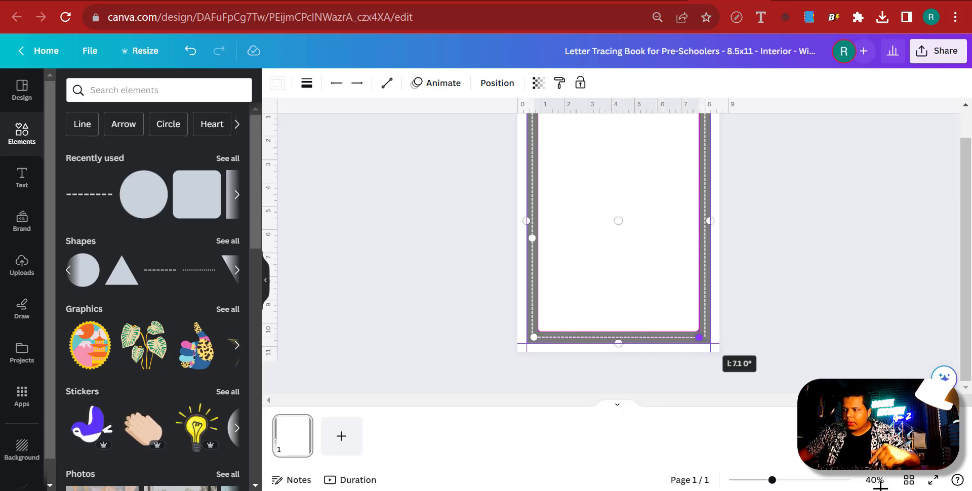
{"action": "left_click", "coordinate": [819, 480]}
{"action": "left_click_drag", "start_coordinate": [752, 403], "coordinate": [855, 402]}
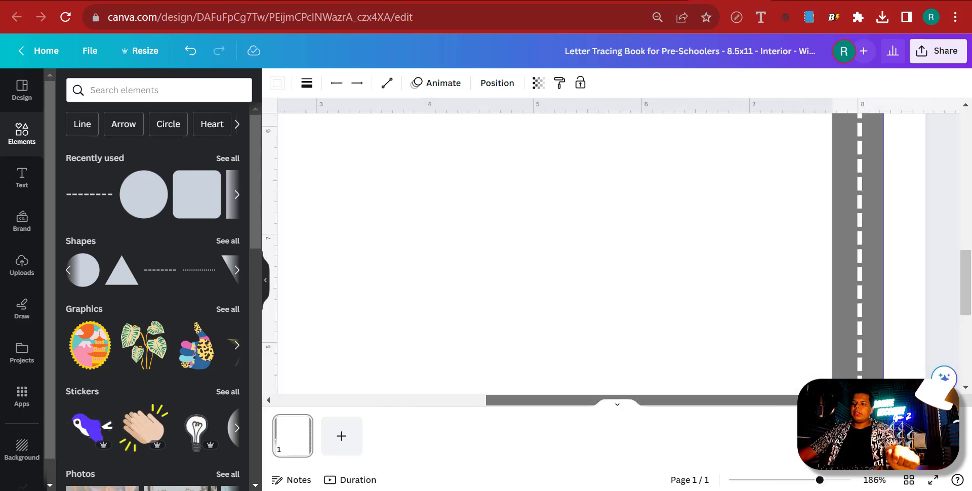
{"action": "scroll", "coordinate": [901, 293], "scroll_direction": "down", "scroll_amount": 5}
{"action": "left_click_drag", "start_coordinate": [819, 480], "coordinate": [851, 480]}
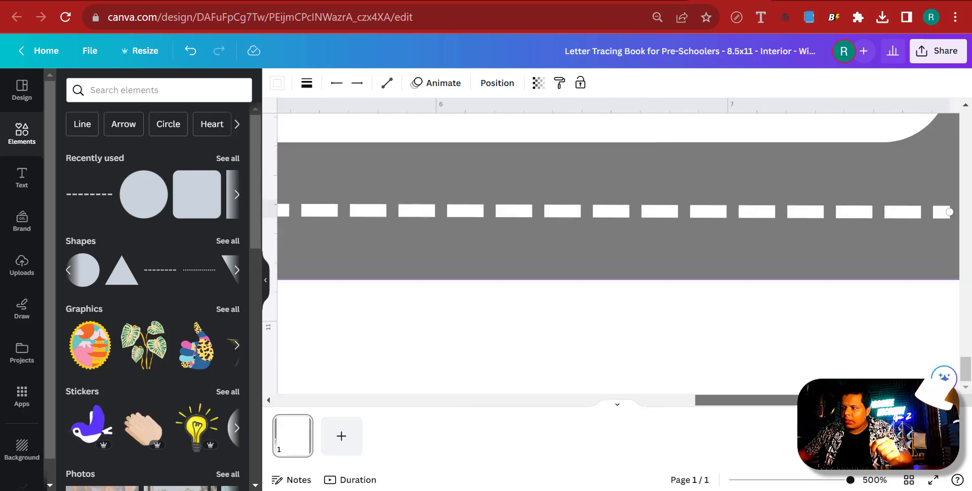
{"action": "scroll", "coordinate": [810, 355], "scroll_direction": "right", "scroll_amount": 5}
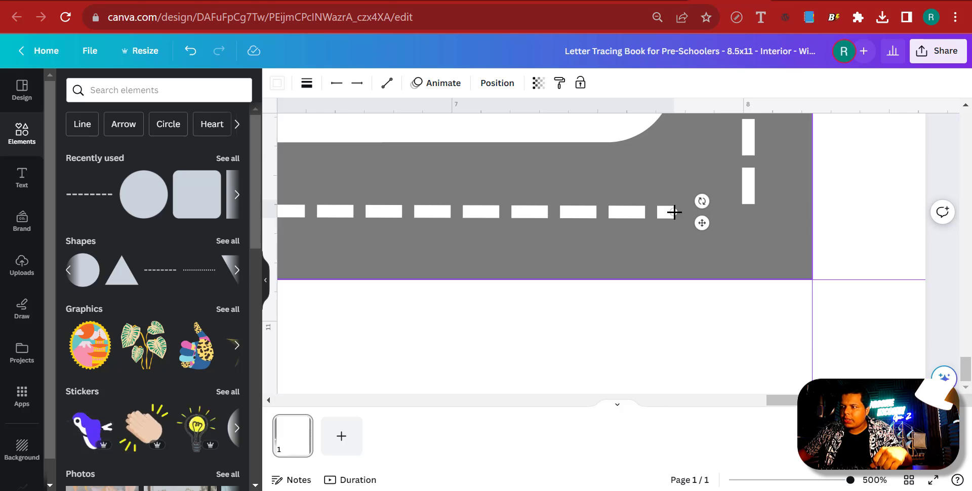
Try to extend the bottom dashed line's right end closer to the right vertical dashed line, and undo the attempt
{"action": "left_click_drag", "start_coordinate": [674, 212], "coordinate": [721, 210]}
{"action": "left_click", "coordinate": [190, 51]}
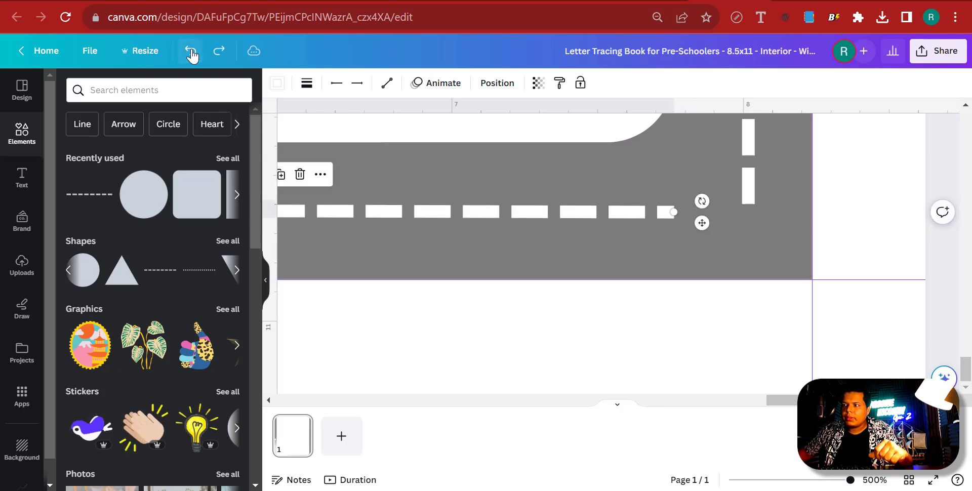
{"action": "left_click", "coordinate": [192, 53]}
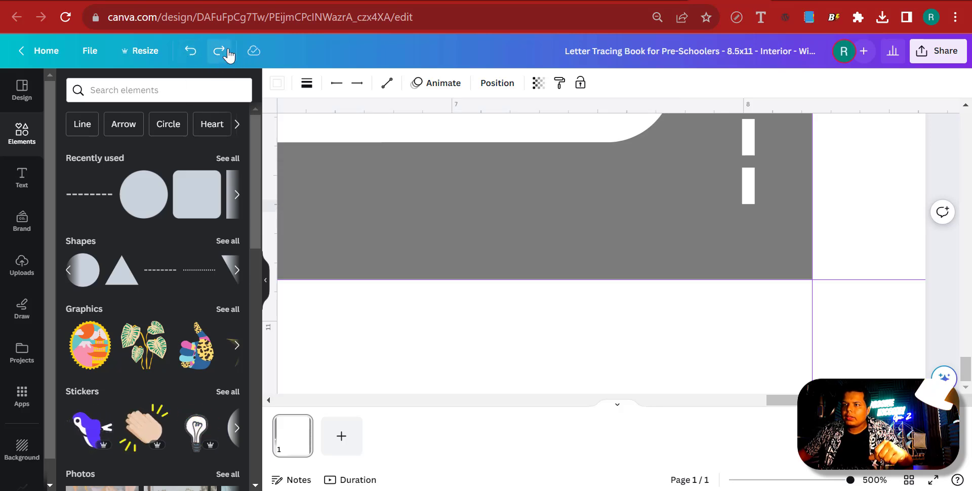
{"action": "left_click", "coordinate": [228, 51]}
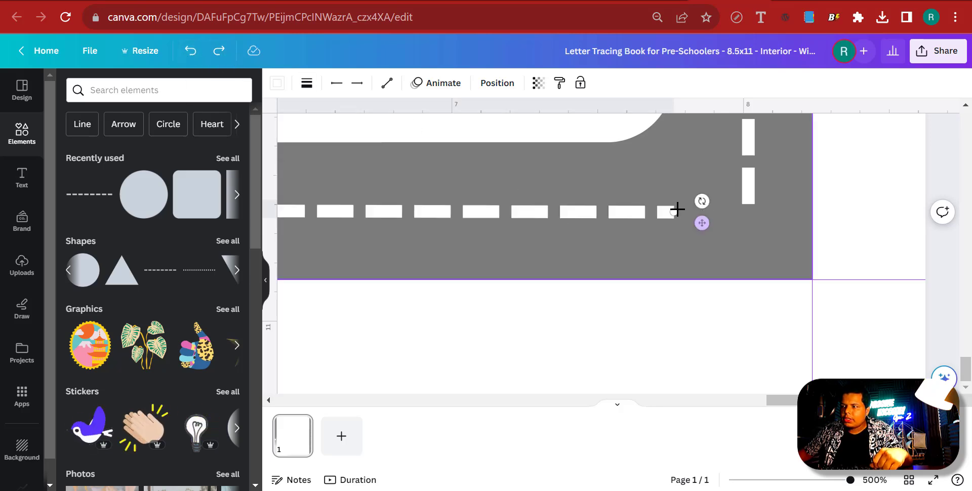
Level the bottom dashed line and extend its right end to just short of the right vertical dashed line
{"action": "left_click_drag", "start_coordinate": [684, 208], "coordinate": [724, 229]}
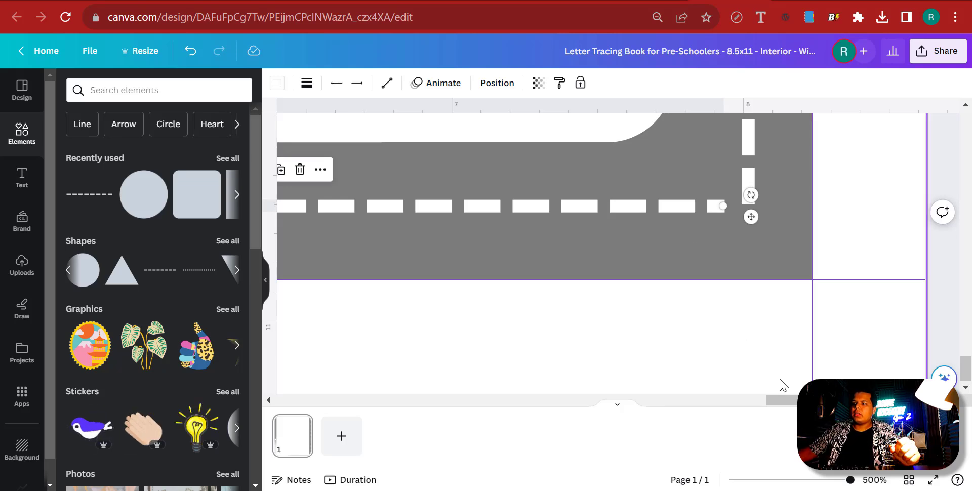
{"action": "left_click_drag", "start_coordinate": [769, 401], "coordinate": [821, 400]}
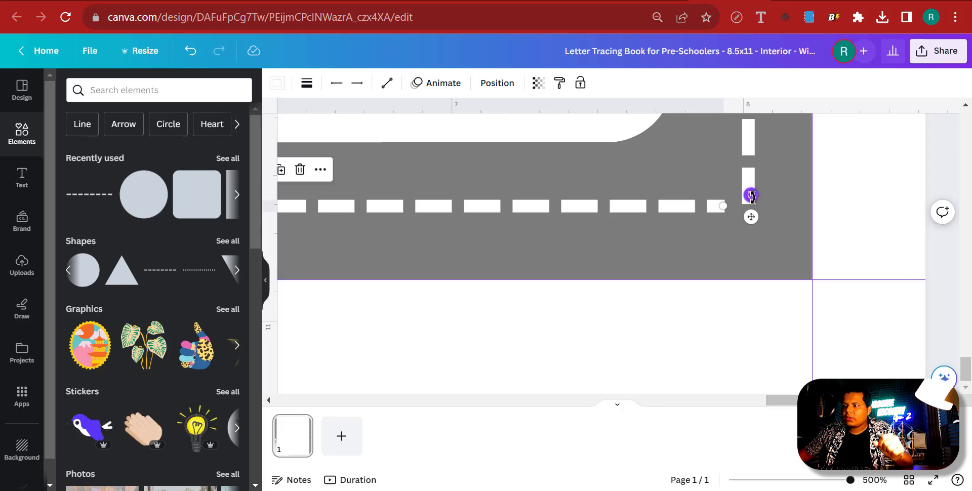
{"action": "left_click_drag", "start_coordinate": [751, 195], "coordinate": [758, 199]}
Duplicate the bottom dashed line and place the copy centred in the top gray border, then deselect it
{"action": "scroll", "coordinate": [751, 259], "scroll_direction": "up", "scroll_amount": 3}
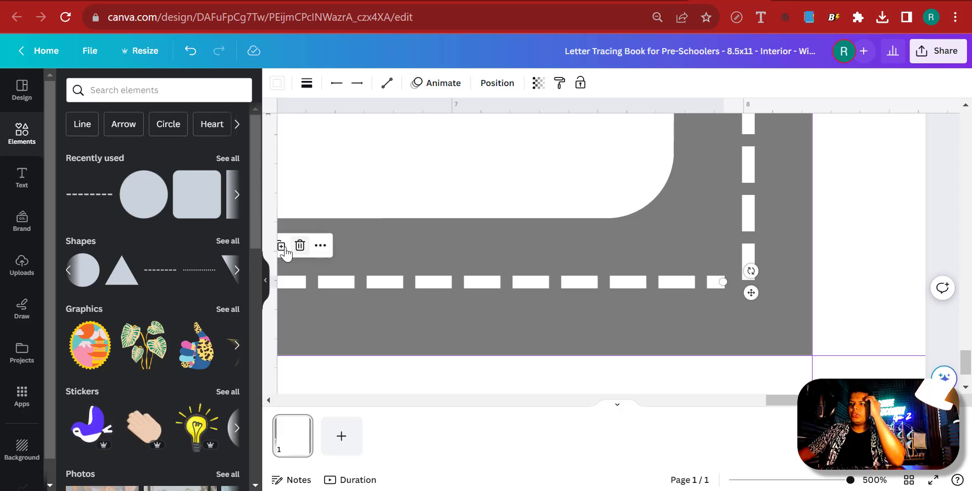
{"action": "key", "text": "ctrl+d"}
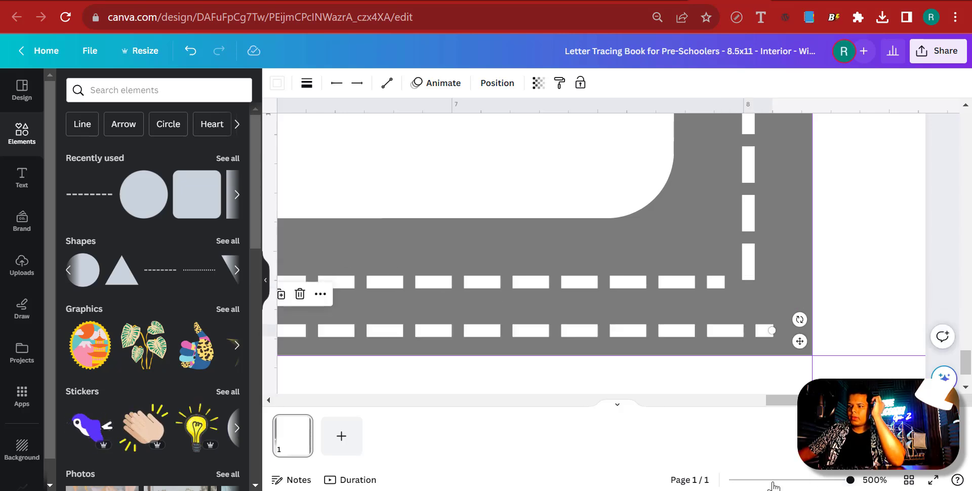
{"action": "left_click", "coordinate": [773, 483]}
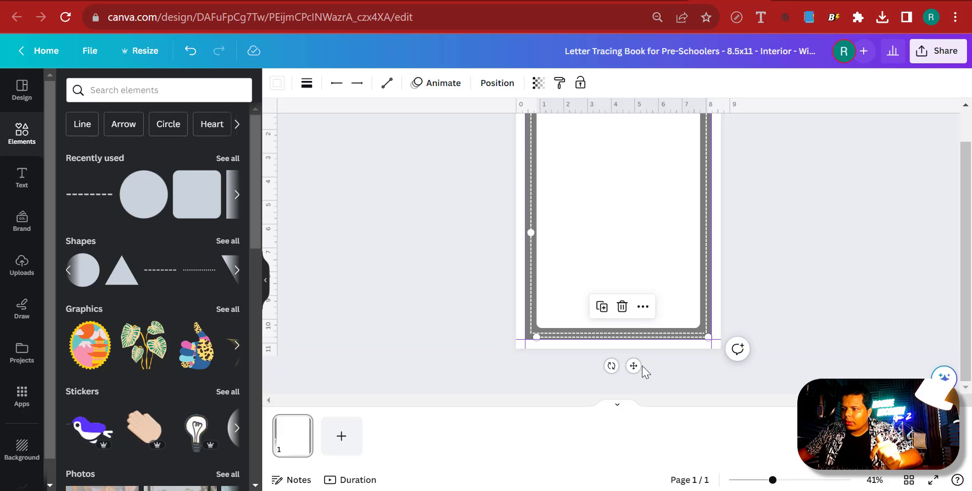
{"action": "left_click_drag", "start_coordinate": [633, 366], "coordinate": [629, 163]}
{"action": "left_click", "coordinate": [899, 270]}
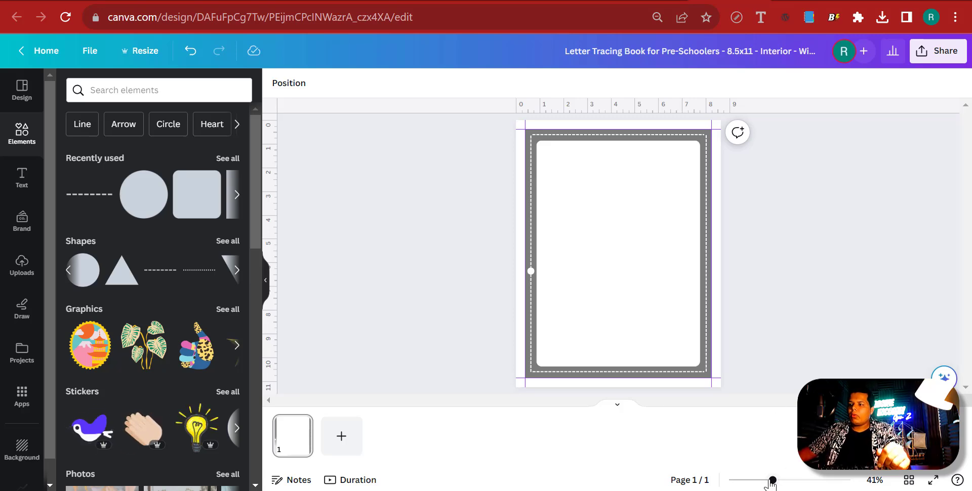
Duplicate the white dot on the left border and place the copy just below it, centred on the vertical dashed line
{"action": "left_click", "coordinate": [840, 482]}
{"action": "left_click_drag", "start_coordinate": [583, 404], "coordinate": [336, 398]}
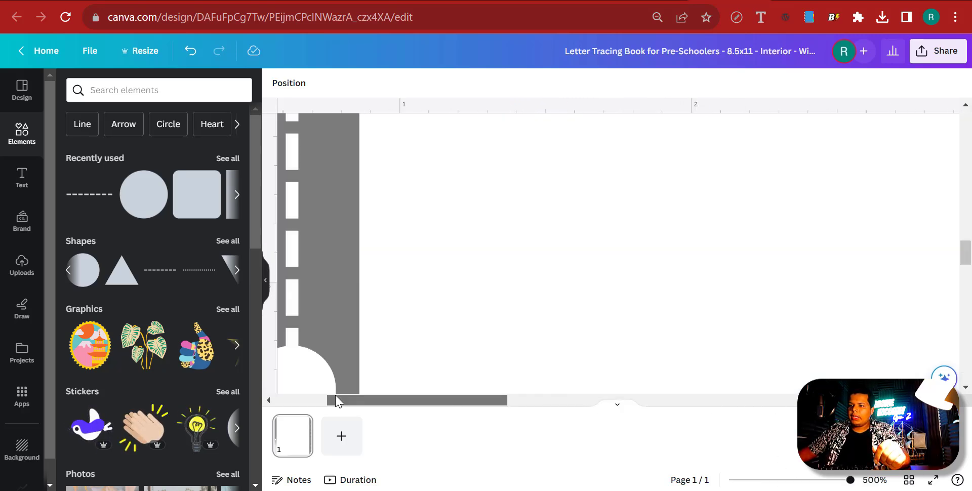
{"action": "scroll", "coordinate": [495, 269], "scroll_direction": "down", "scroll_amount": 3}
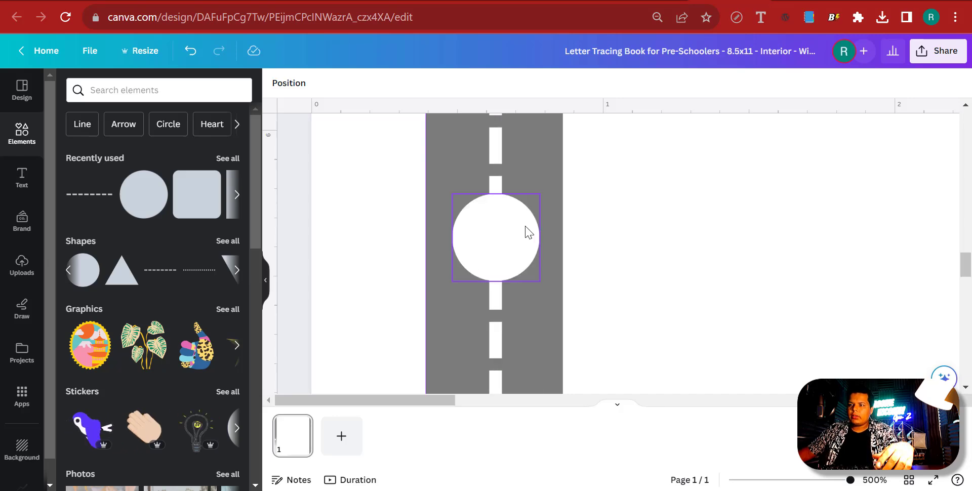
{"action": "left_click", "coordinate": [512, 220]}
{"action": "left_click", "coordinate": [473, 157]}
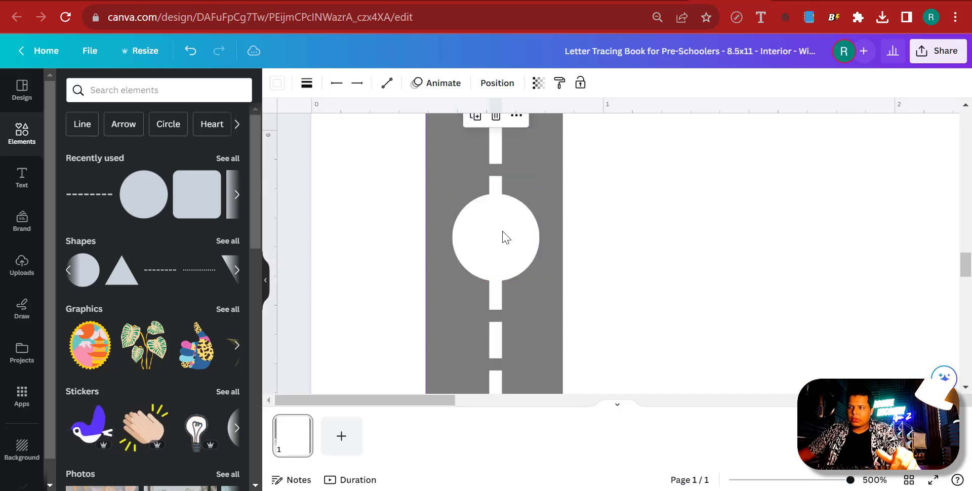
{"action": "scroll", "coordinate": [506, 238], "scroll_direction": "up", "scroll_amount": 4}
{"action": "scroll", "coordinate": [527, 244], "scroll_direction": "down", "scroll_amount": 2}
{"action": "scroll", "coordinate": [553, 263], "scroll_direction": "up", "scroll_amount": 3}
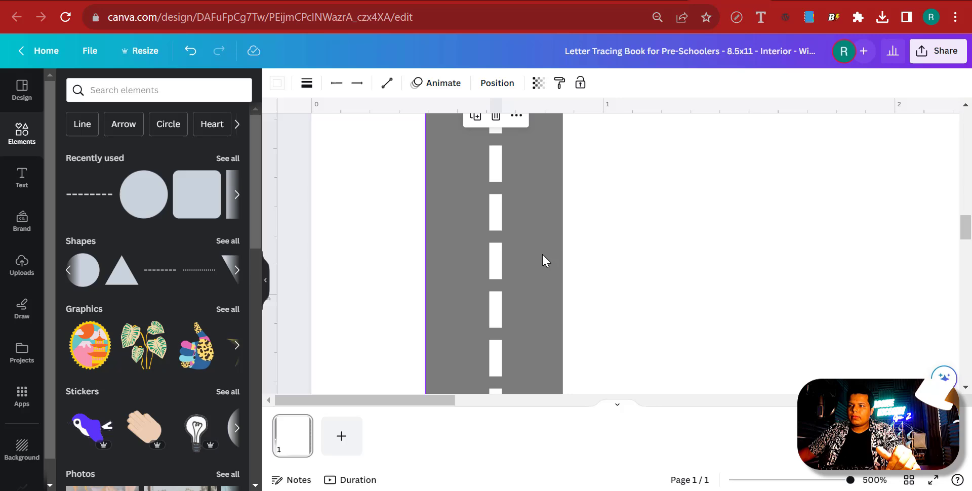
{"action": "left_click", "coordinate": [210, 59]}
{"action": "scroll", "coordinate": [526, 178], "scroll_direction": "down", "scroll_amount": 3}
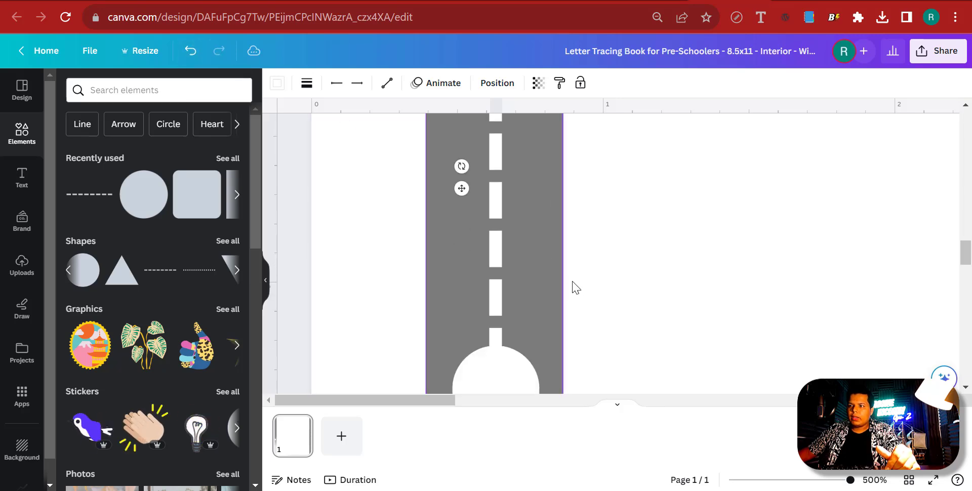
{"action": "left_click", "coordinate": [520, 246]}
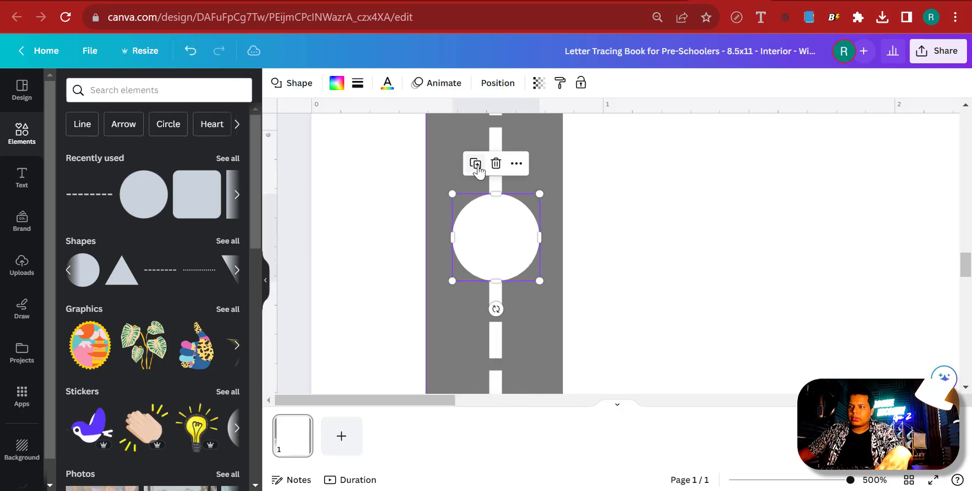
{"action": "key", "text": "ctrl+d"}
{"action": "scroll", "coordinate": [521, 341], "scroll_direction": "down", "scroll_amount": 3}
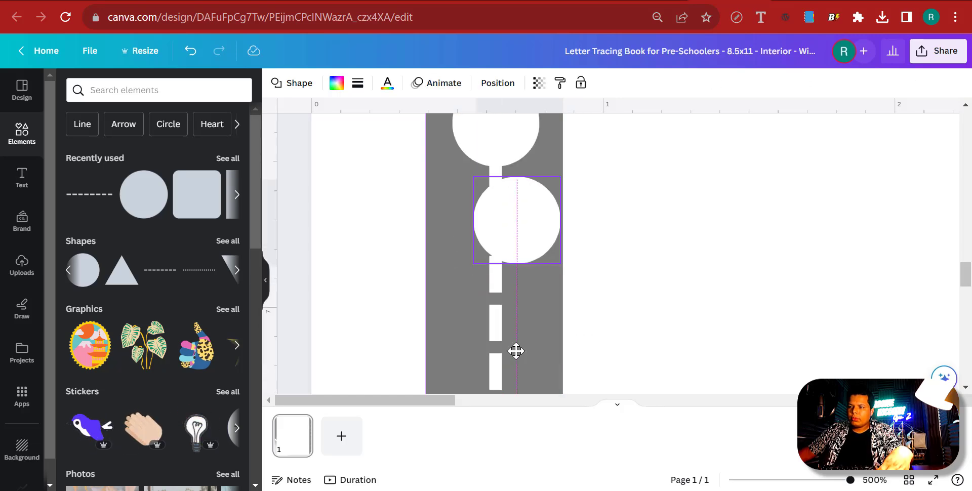
{"action": "left_click_drag", "start_coordinate": [517, 238], "coordinate": [492, 252]}
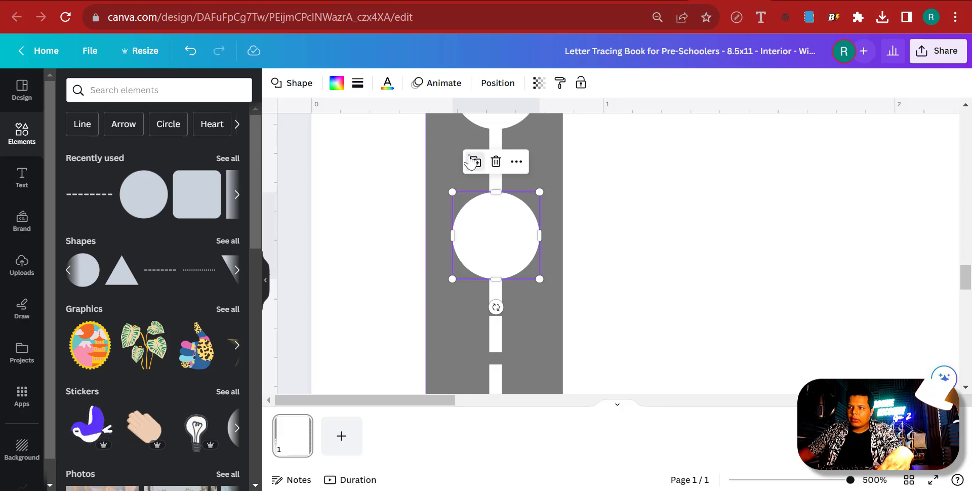
Repeat the dot copies at even spacing down the left dashed line to the border's bottom-left corner, then deselect
{"action": "scroll", "coordinate": [502, 189], "scroll_direction": "up", "scroll_amount": 3}
{"action": "scroll", "coordinate": [534, 242], "scroll_direction": "down", "scroll_amount": 3}
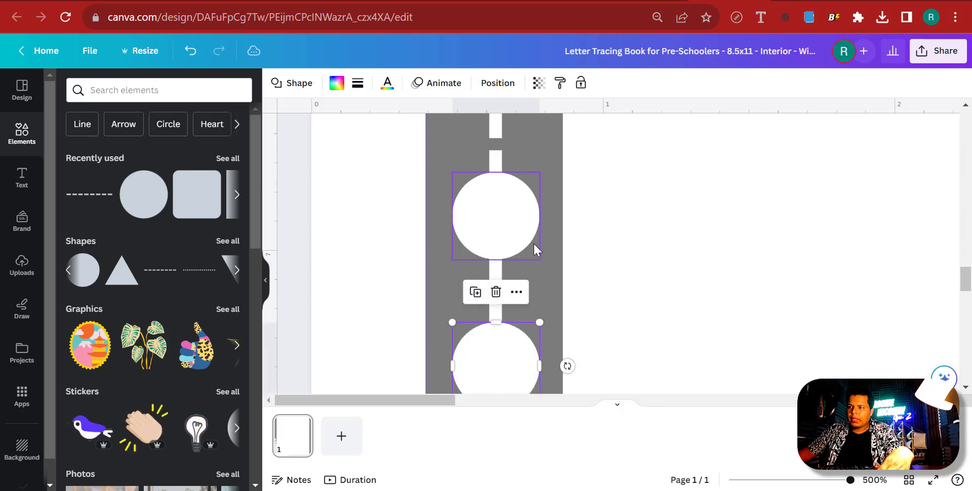
{"action": "left_click", "coordinate": [800, 480]}
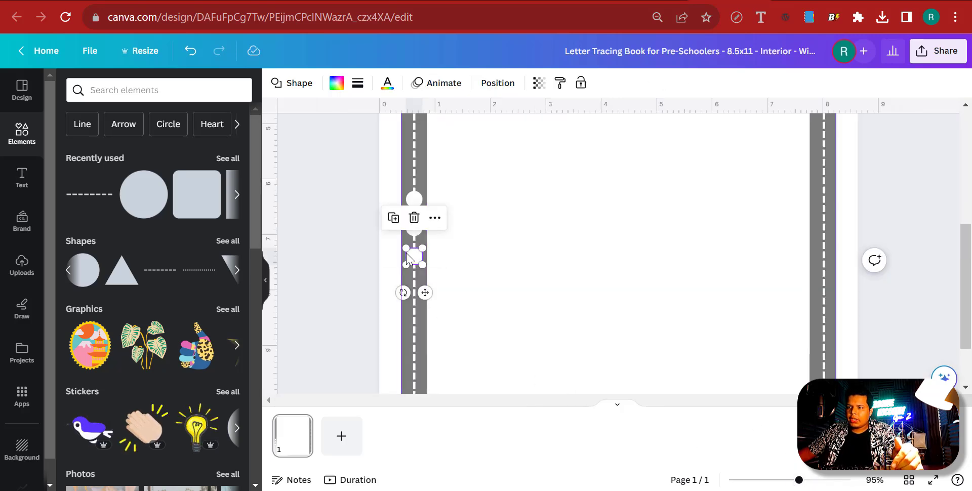
{"action": "scroll", "coordinate": [610, 255], "scroll_direction": "down", "scroll_amount": 2}
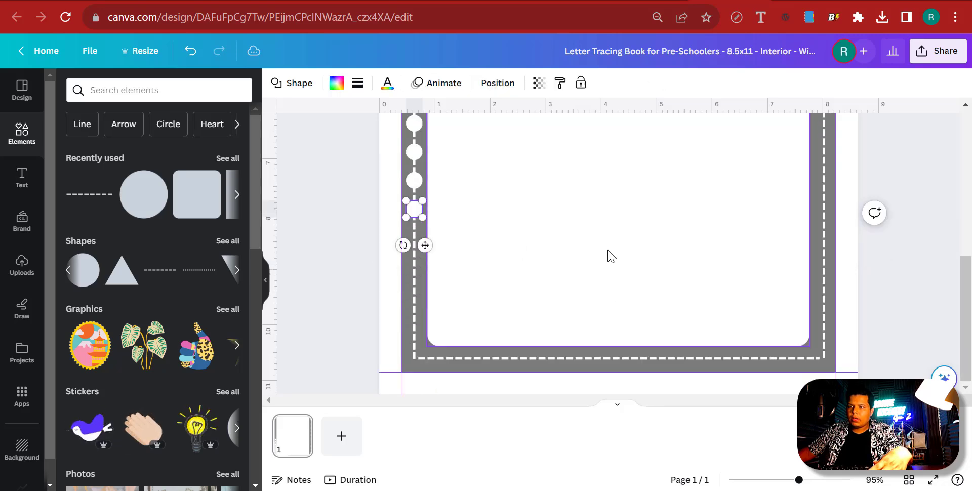
{"action": "key", "text": "ctrl+d"}
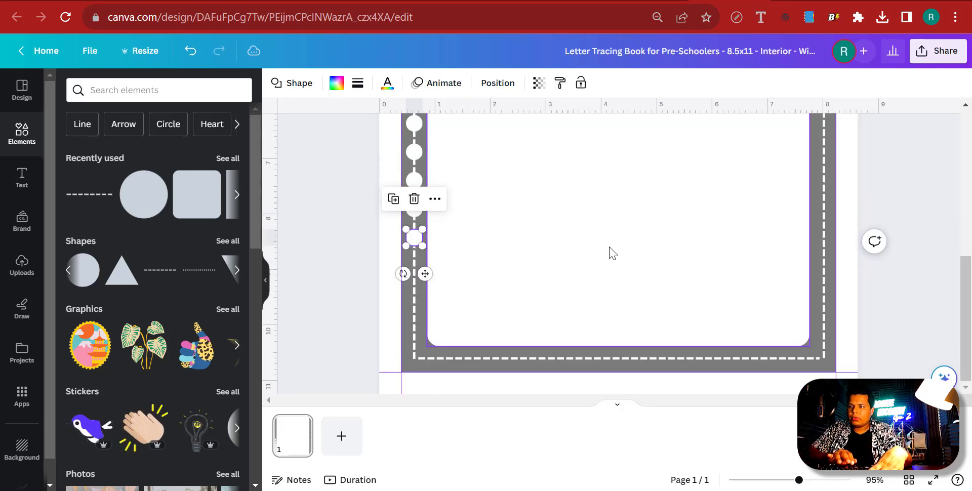
{"action": "key", "text": "ctrl+d"}
{"action": "key", "text": "ctrl+d"}
{"action": "key", "text": "ctrl+d"}
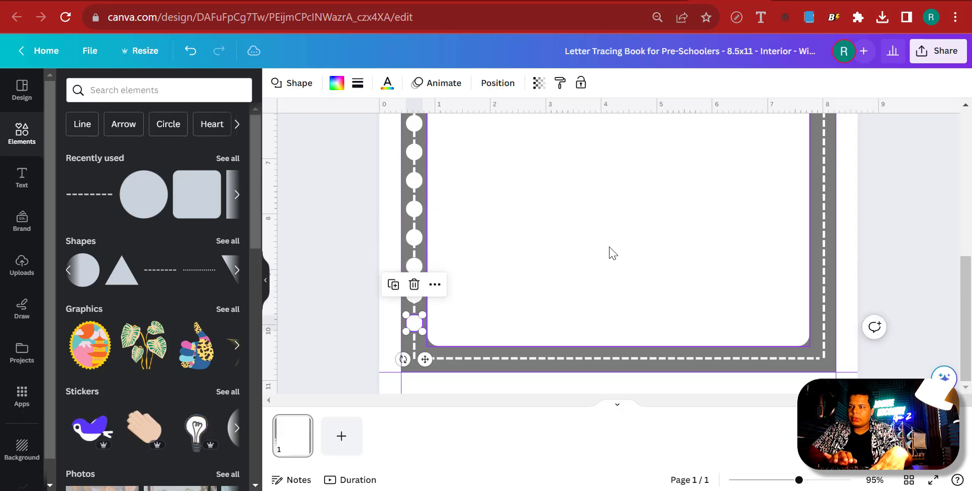
{"action": "key", "text": "ctrl+d"}
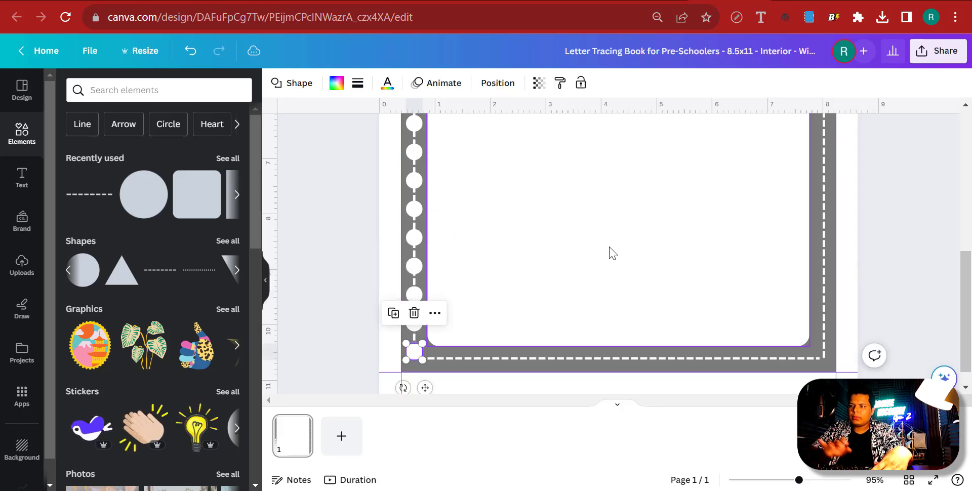
{"action": "left_click", "coordinate": [334, 219]}
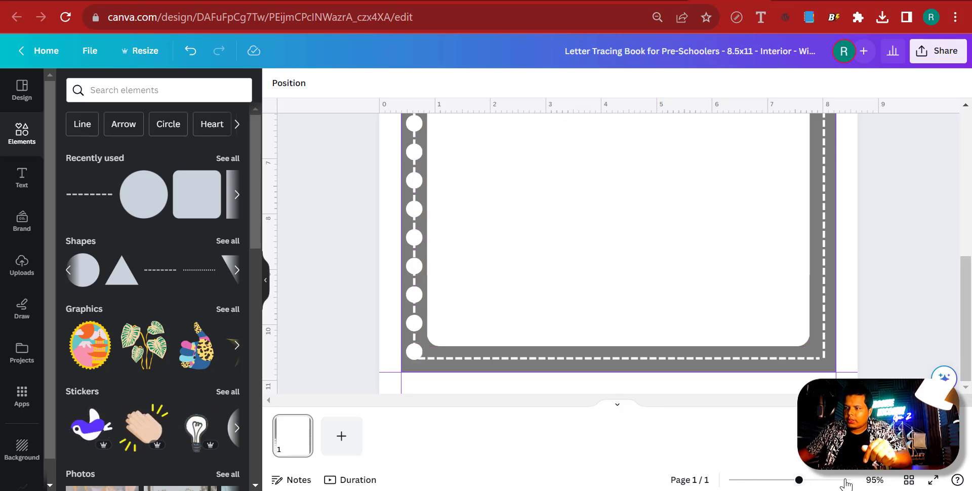
Move the bottom-left corner dot down so it is centred on the bottom dashed line
{"action": "left_click", "coordinate": [822, 480]}
{"action": "scroll", "coordinate": [878, 478], "scroll_direction": "up", "scroll_amount": 5}
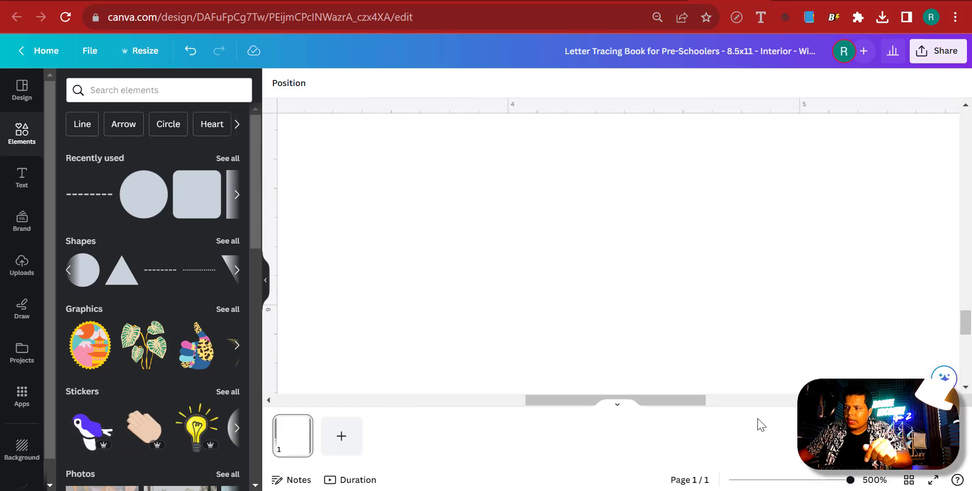
{"action": "left_click_drag", "start_coordinate": [664, 400], "coordinate": [423, 399]}
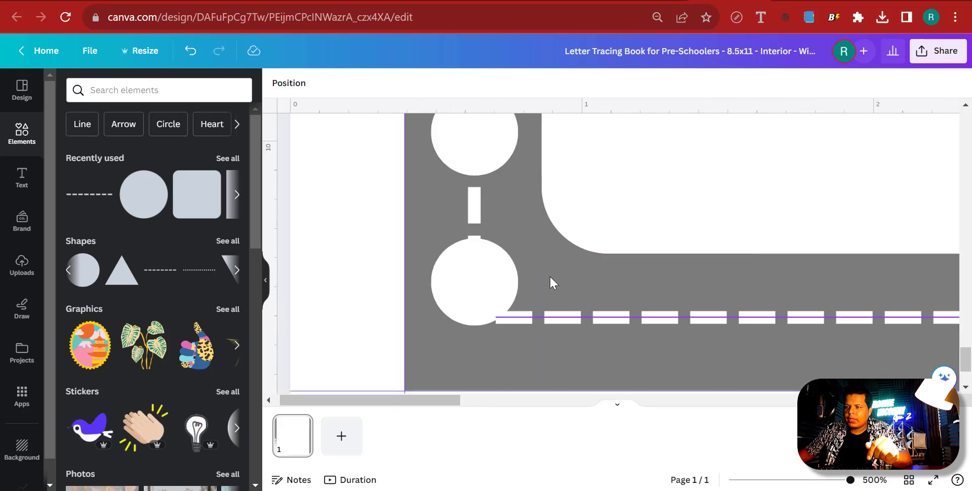
{"action": "scroll", "coordinate": [551, 280], "scroll_direction": "down", "scroll_amount": 3}
{"action": "left_click", "coordinate": [473, 185]}
{"action": "key", "text": "shift+Down"}
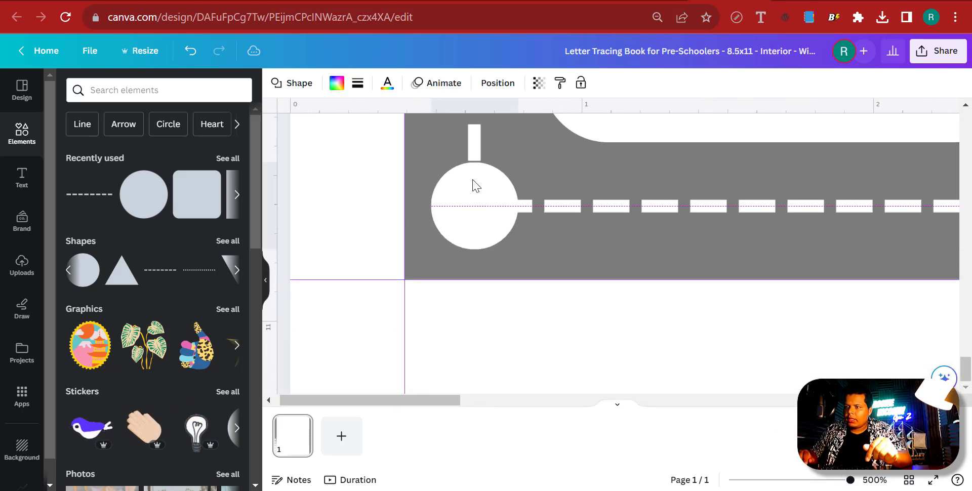
Duplicate the uppermost dot on the left border and place the copy above it at the same spacing, centred on the dashed line
{"action": "scroll", "coordinate": [473, 184], "scroll_direction": "up", "scroll_amount": 10}
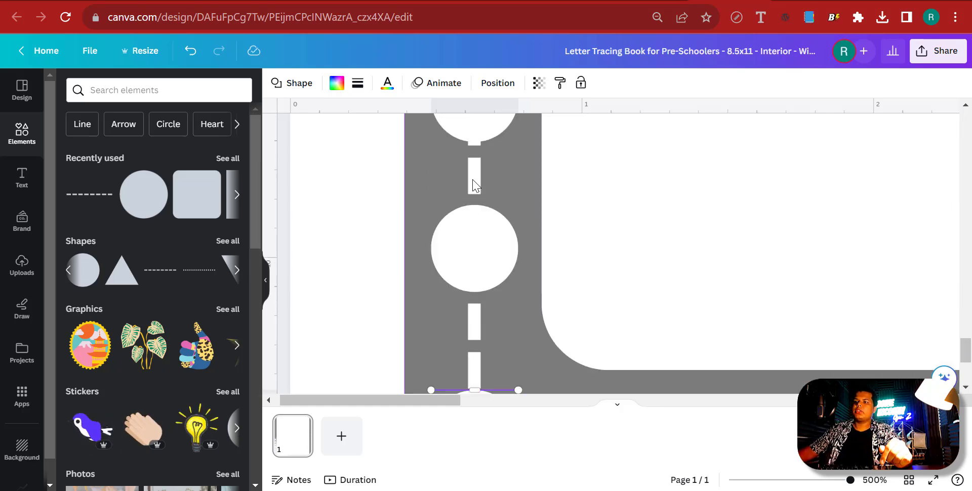
{"action": "scroll", "coordinate": [474, 185], "scroll_direction": "up", "scroll_amount": 5}
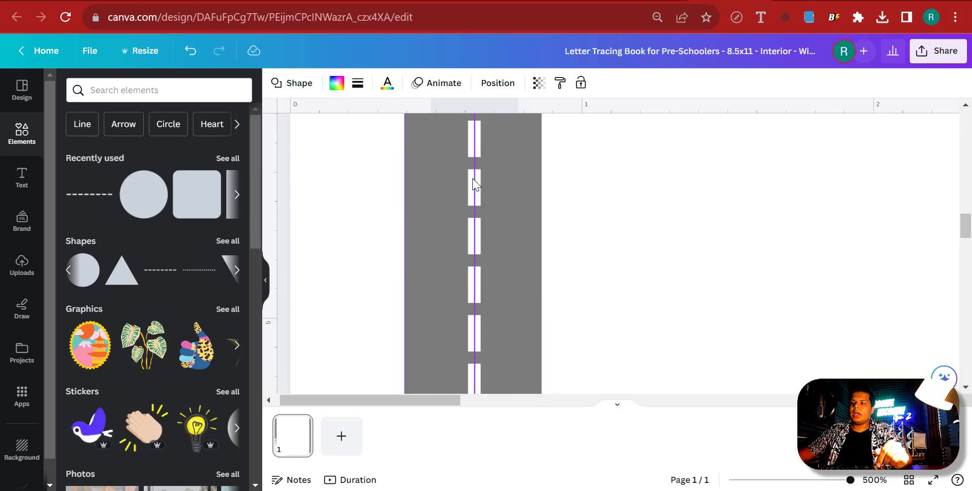
{"action": "left_click", "coordinate": [484, 360]}
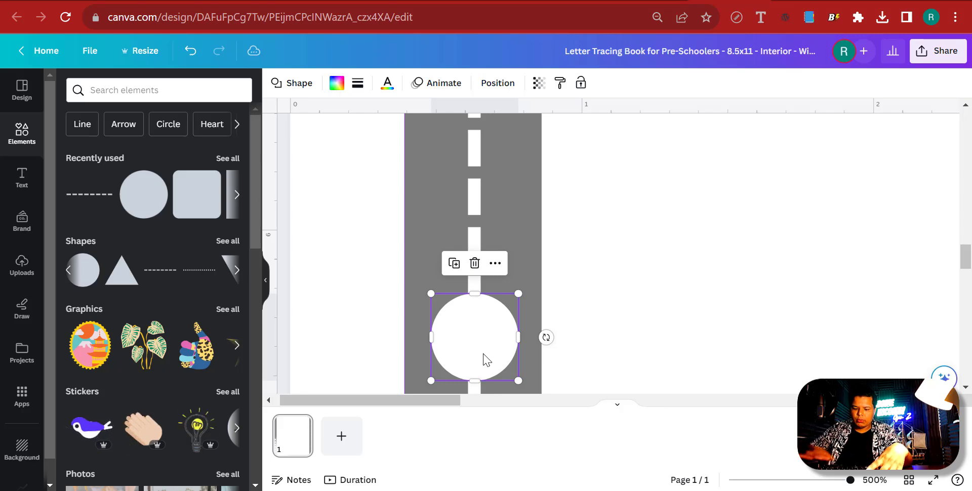
{"action": "key", "text": "ctrl+d"}
{"action": "left_click_drag", "start_coordinate": [527, 382], "coordinate": [481, 180]}
{"action": "scroll", "coordinate": [646, 427], "scroll_direction": "down", "scroll_amount": 10}
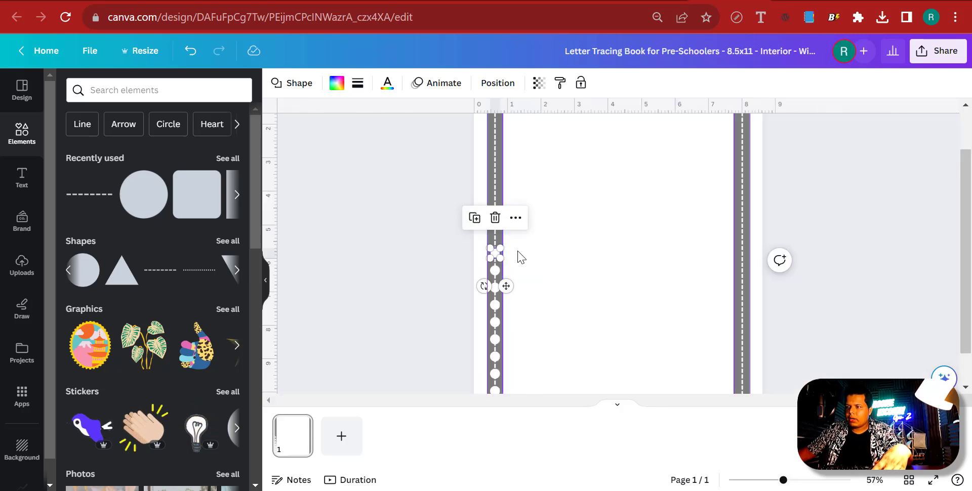
Repeat the dot copies up the left dashed line to the top-left corner and remove the extra copy above the border
{"action": "left_click", "coordinate": [495, 218]}
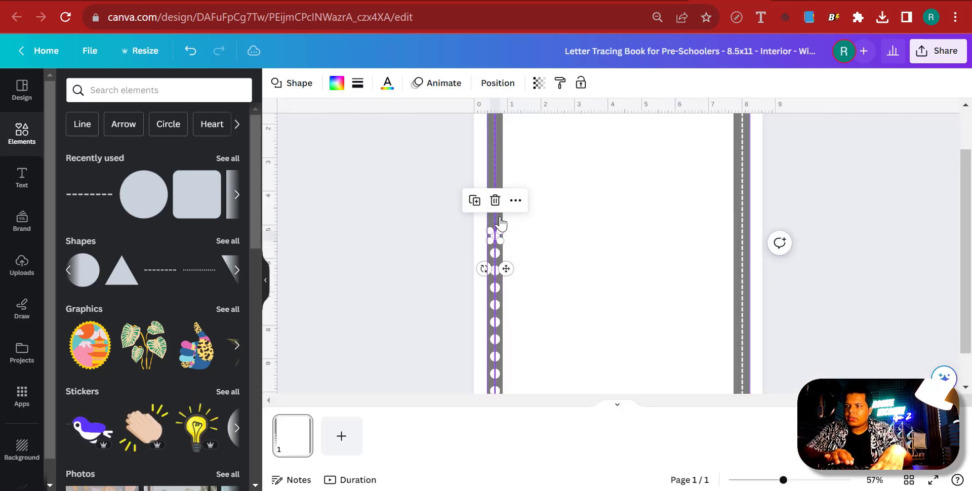
{"action": "left_click", "coordinate": [500, 221]}
{"action": "left_click", "coordinate": [500, 221]}
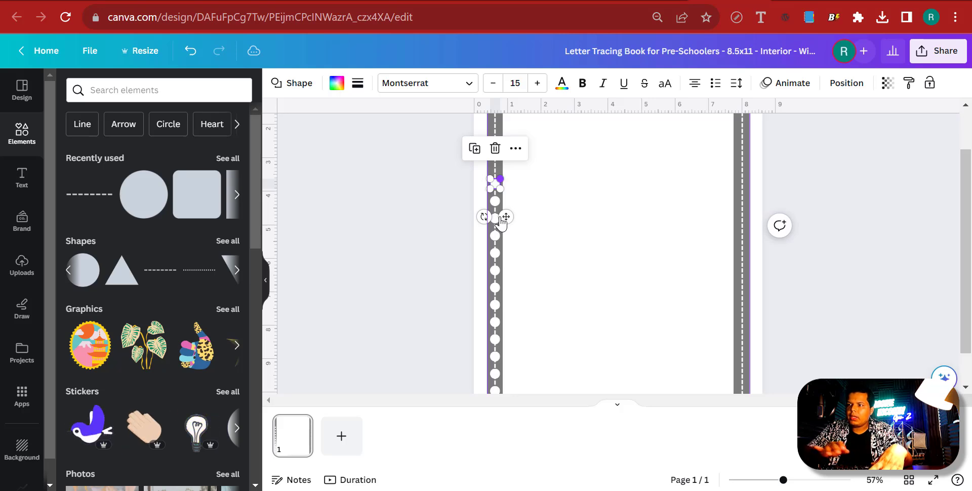
{"action": "left_click", "coordinate": [501, 221]}
{"action": "scroll", "coordinate": [604, 201], "scroll_direction": "up", "scroll_amount": 2}
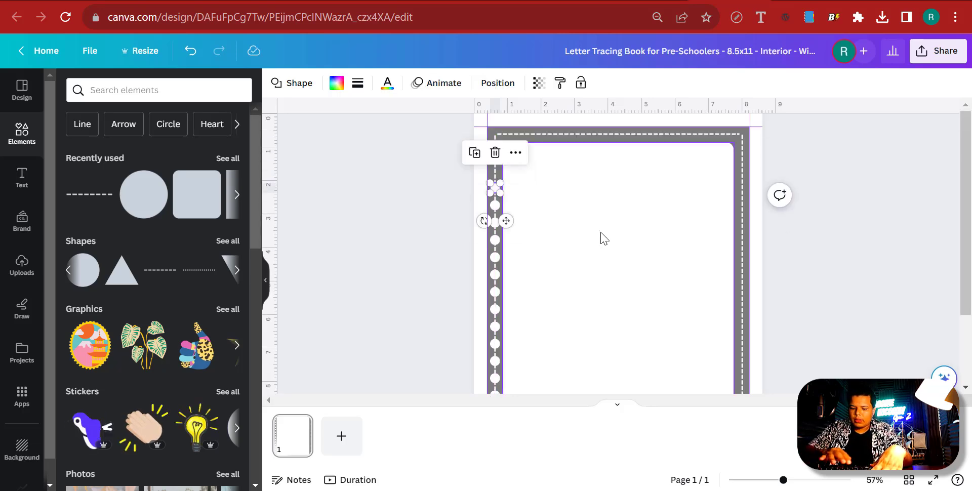
{"action": "key", "text": "Tab"}
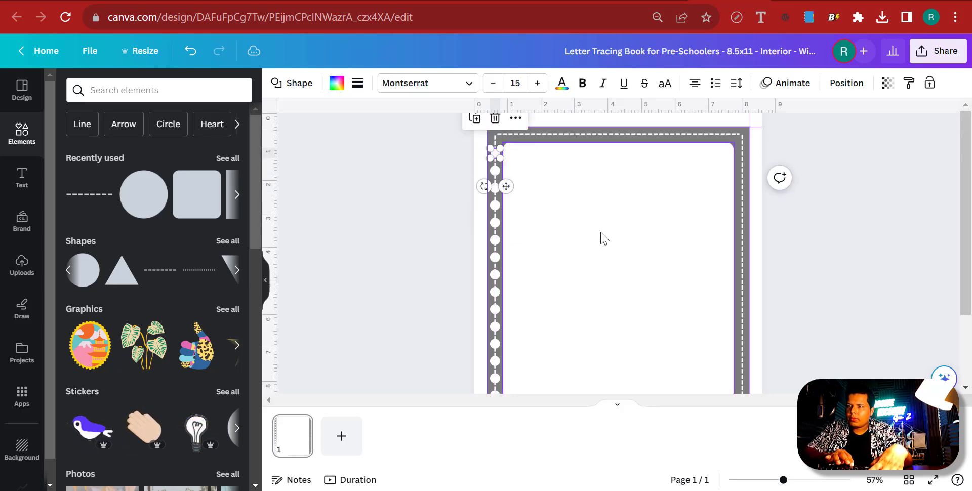
{"action": "key", "text": "Tab"}
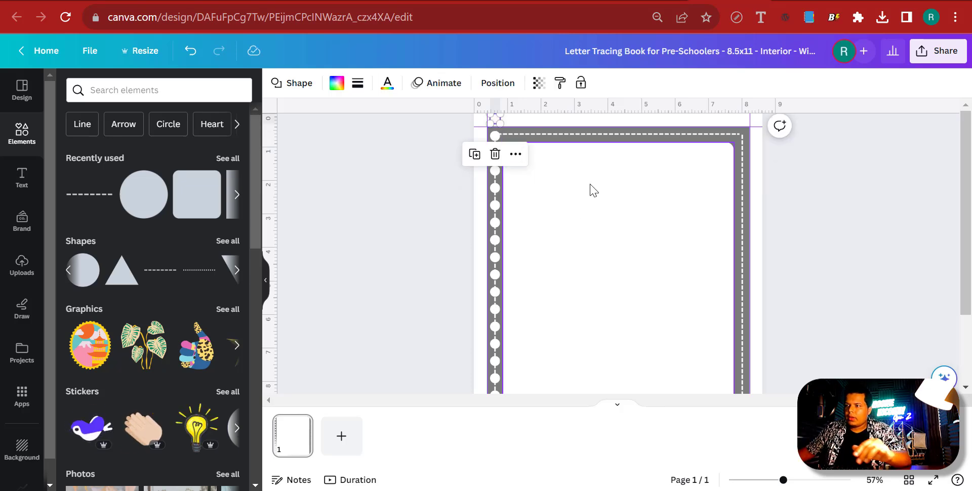
{"action": "key", "text": "Escape"}
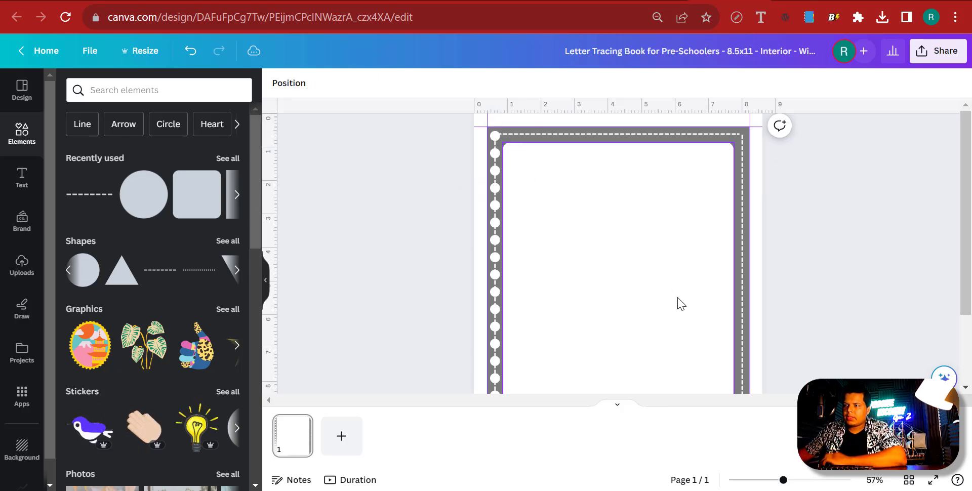
Move the top-left corner dot up so it is centred on the top dashed line
{"action": "left_click", "coordinate": [813, 480]}
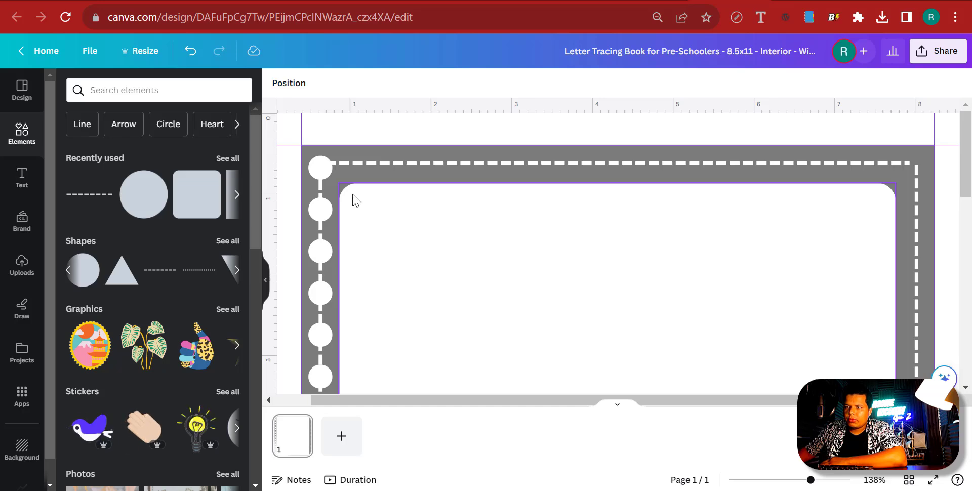
{"action": "scroll", "coordinate": [766, 415], "scroll_direction": "up", "scroll_amount": 5}
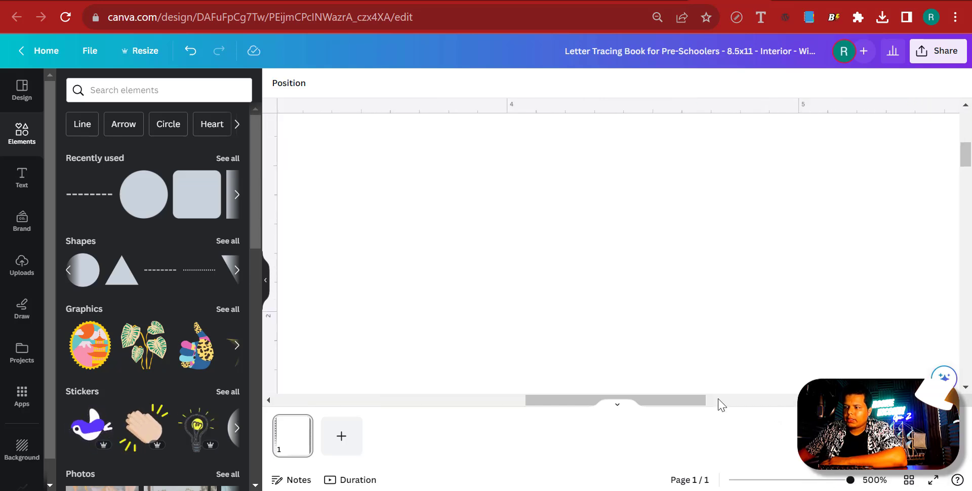
{"action": "left_click_drag", "start_coordinate": [715, 400], "coordinate": [359, 400]}
{"action": "scroll", "coordinate": [472, 323], "scroll_direction": "up", "scroll_amount": 7}
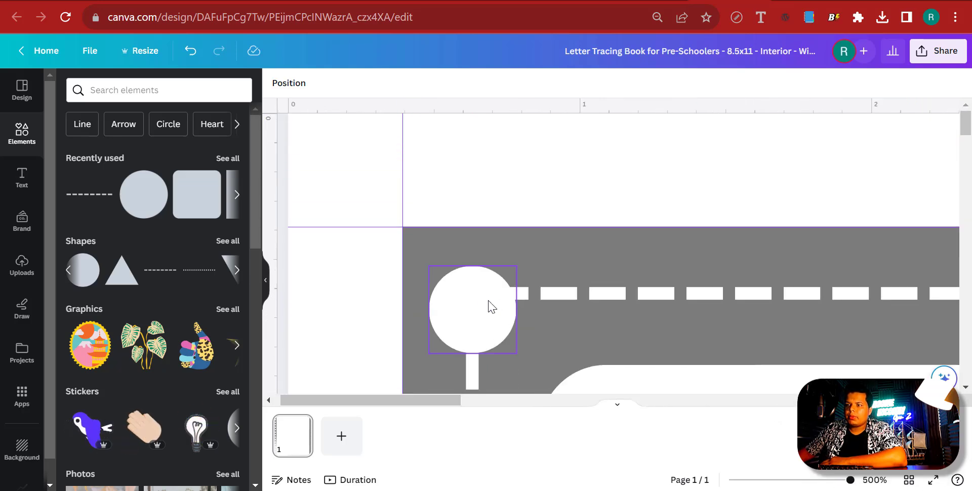
{"action": "left_click", "coordinate": [482, 308]}
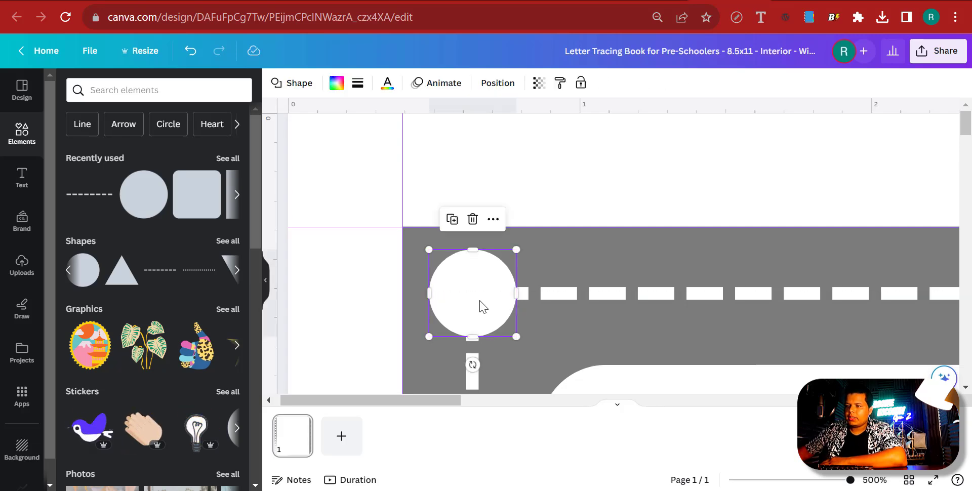
Lock the vertical dashed line in the left border
{"action": "scroll", "coordinate": [483, 307], "scroll_direction": "down", "scroll_amount": 5}
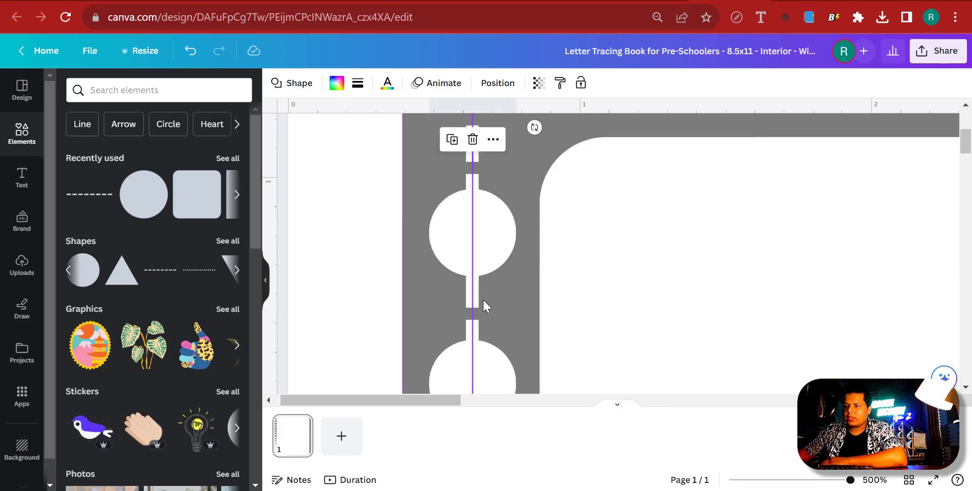
{"action": "left_click", "coordinate": [478, 163]}
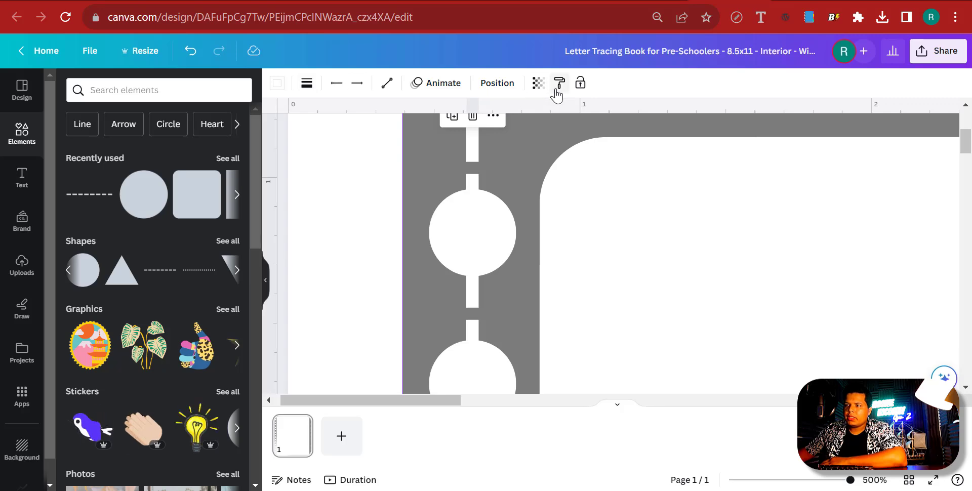
{"action": "left_click", "coordinate": [581, 83]}
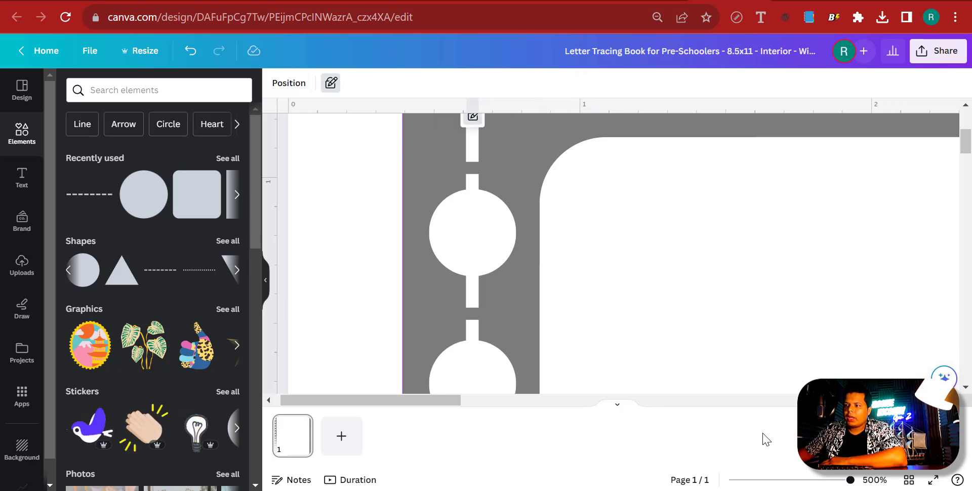
Lock the horizontal dashed line in the top border and the dashed lines in the right and bottom borders
{"action": "scroll", "coordinate": [557, 406], "scroll_direction": "right", "scroll_amount": 10}
{"action": "scroll", "coordinate": [629, 373], "scroll_direction": "up", "scroll_amount": 3}
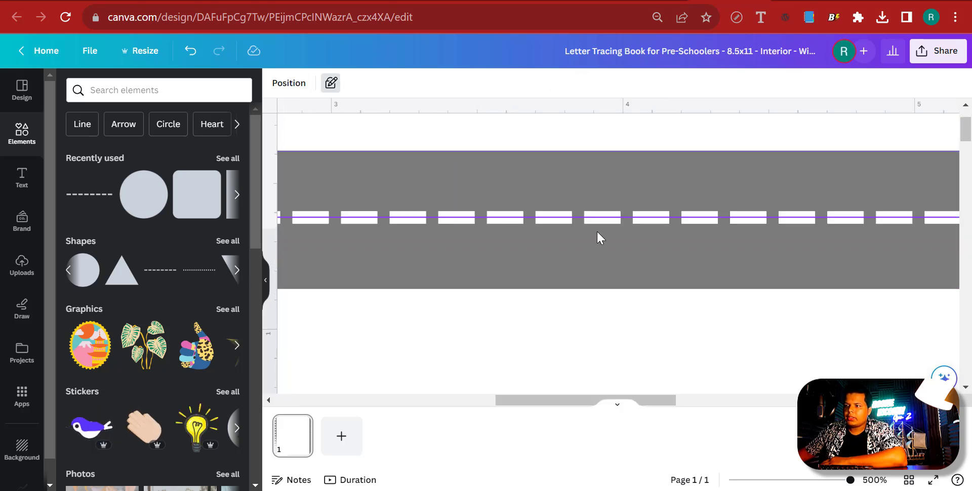
{"action": "left_click", "coordinate": [582, 87]}
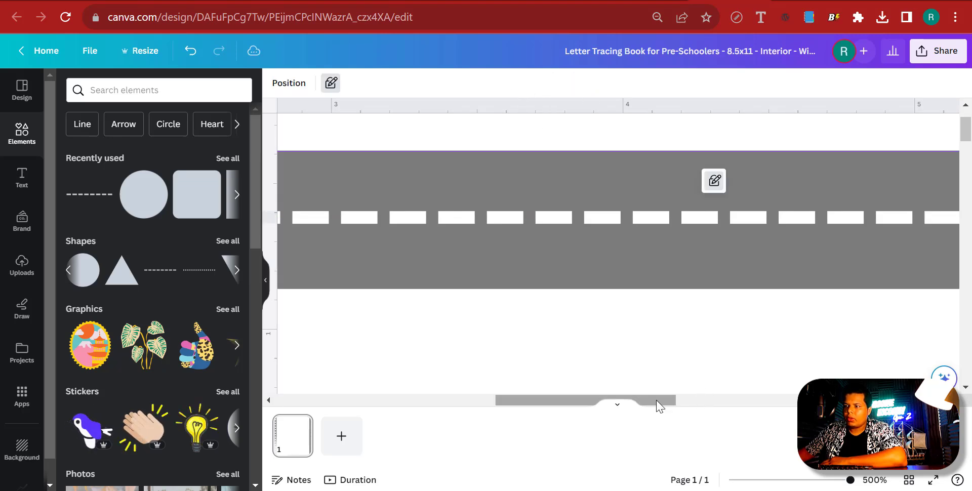
{"action": "left_click_drag", "start_coordinate": [658, 404], "coordinate": [928, 402]}
{"action": "left_click", "coordinate": [748, 264]}
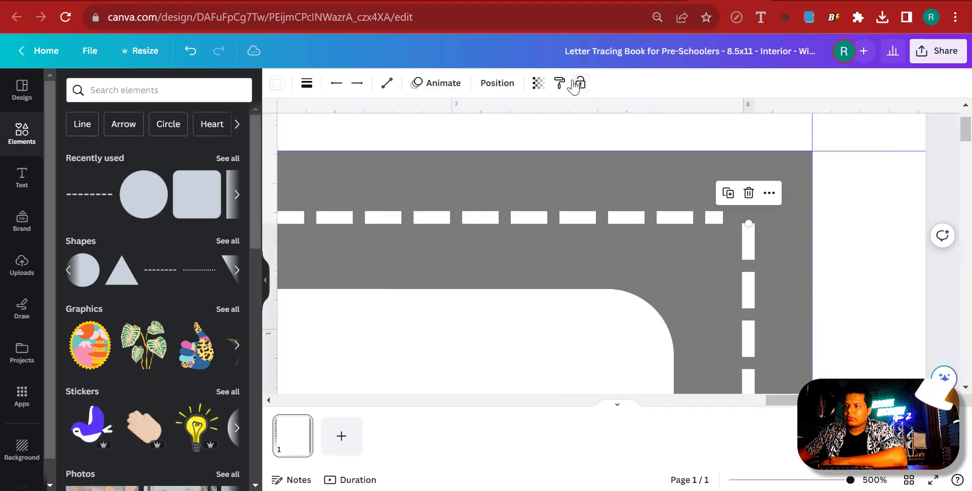
{"action": "left_click", "coordinate": [578, 83]}
{"action": "scroll", "coordinate": [675, 374], "scroll_direction": "down", "scroll_amount": 10}
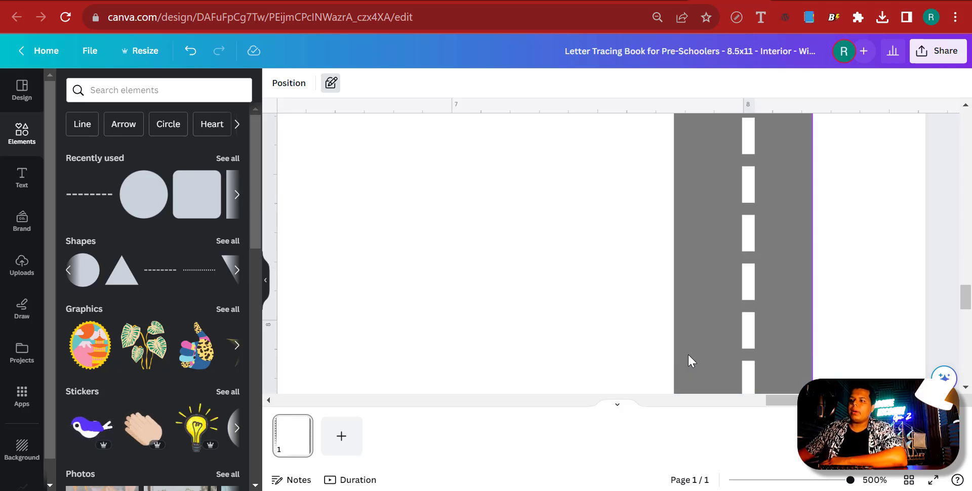
{"action": "scroll", "coordinate": [682, 353], "scroll_direction": "up", "scroll_amount": 8}
{"action": "left_click", "coordinate": [637, 207]}
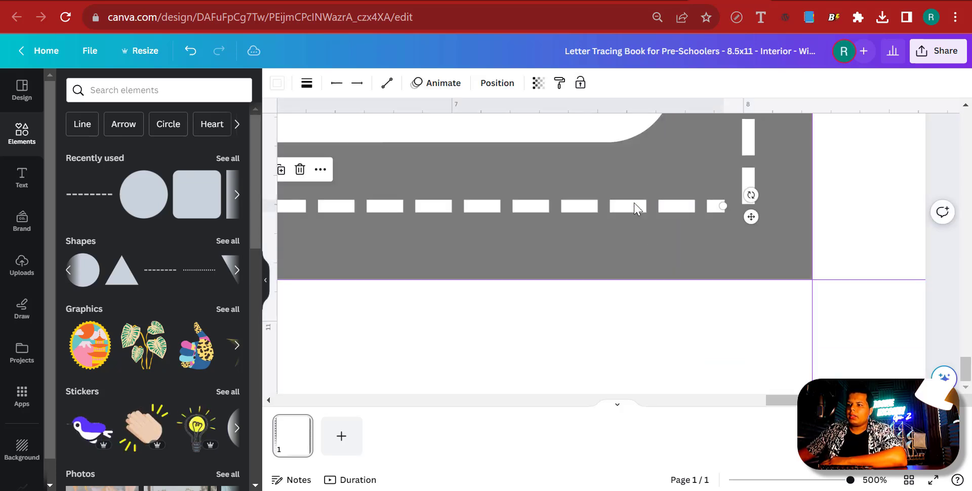
{"action": "left_click", "coordinate": [580, 83]}
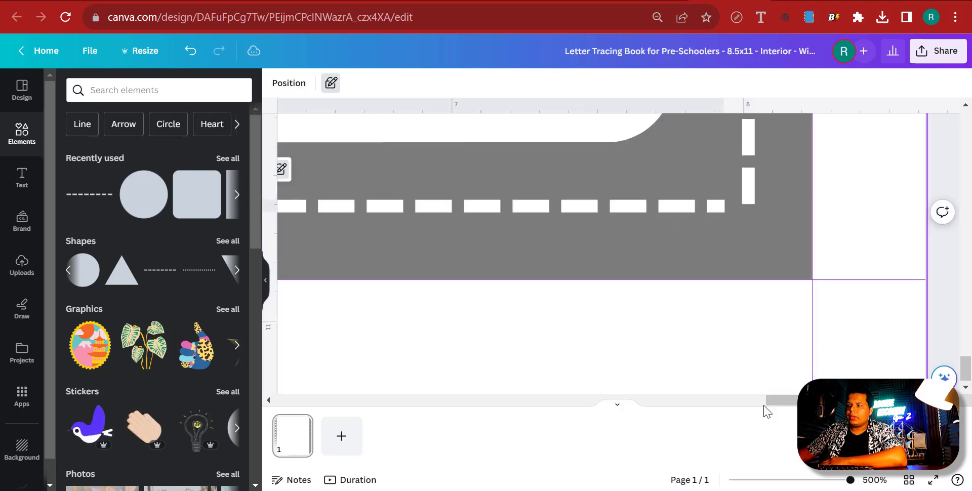
Duplicate the left border's dots between the two corner dots and place the copies centred on the right border's dashed line
{"action": "left_click", "coordinate": [770, 482]}
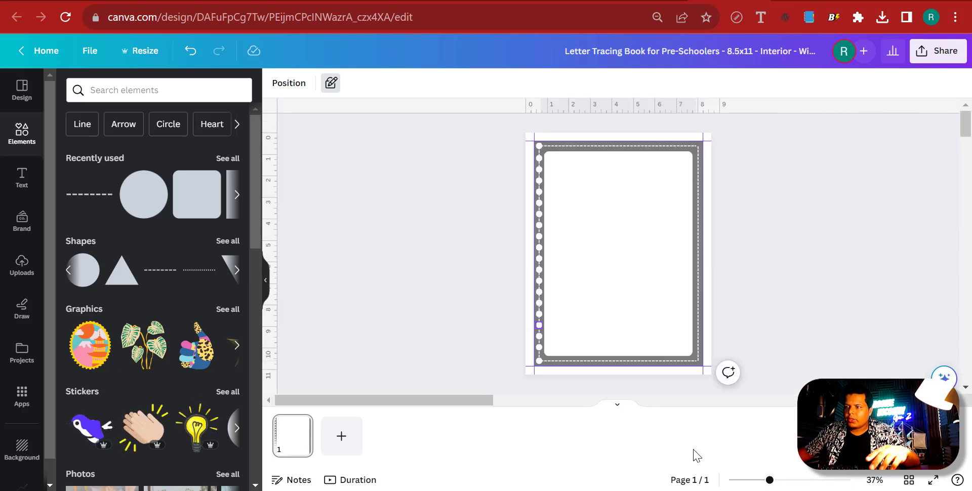
{"action": "left_click", "coordinate": [780, 481]}
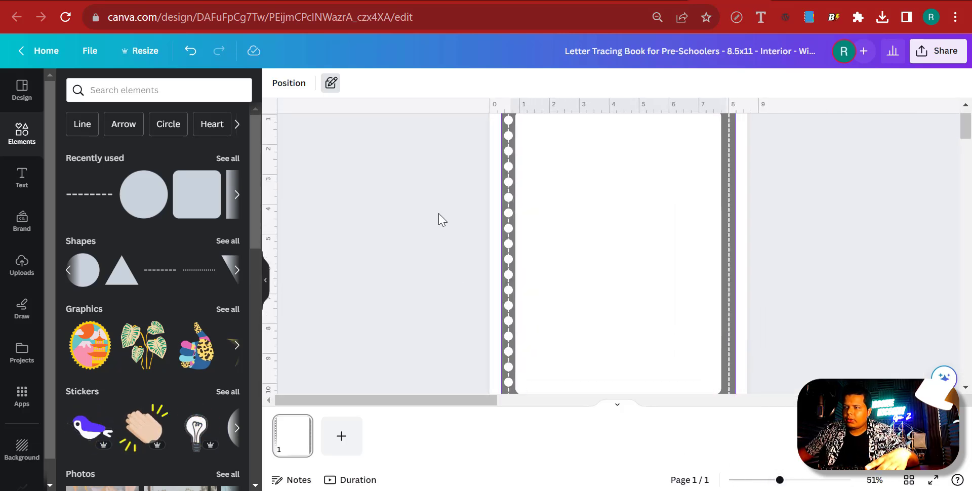
{"action": "left_click_drag", "start_coordinate": [495, 151], "coordinate": [553, 365]}
{"action": "scroll", "coordinate": [510, 197], "scroll_direction": "down", "scroll_amount": 2}
{"action": "scroll", "coordinate": [569, 345], "scroll_direction": "up", "scroll_amount": 3}
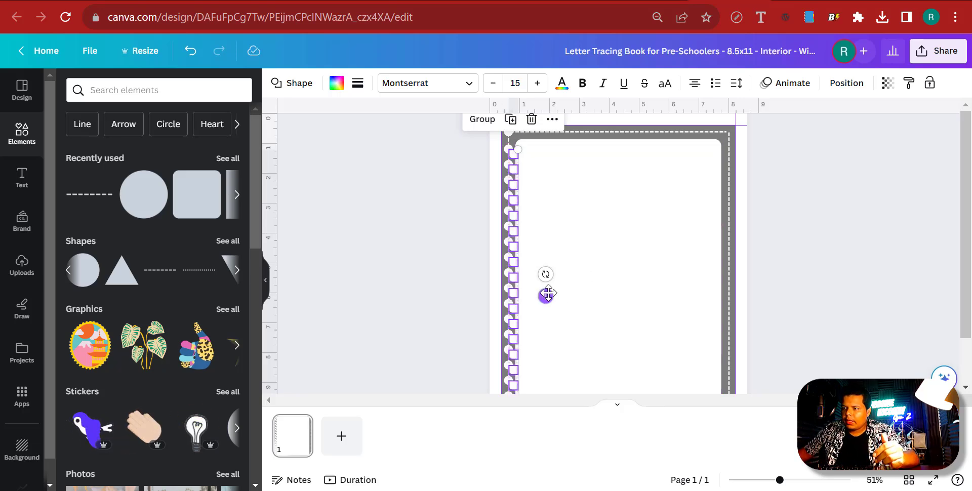
{"action": "left_click_drag", "start_coordinate": [544, 292], "coordinate": [766, 287]}
{"action": "left_click", "coordinate": [859, 304]}
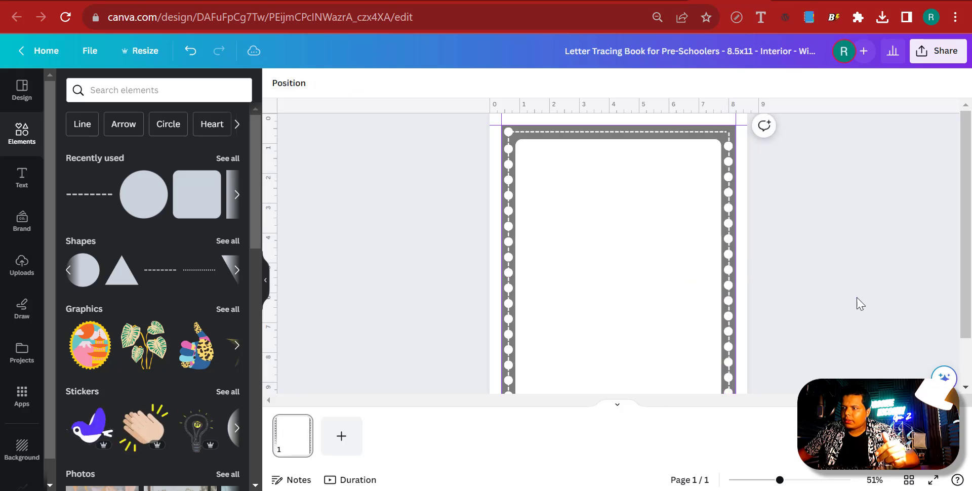
Duplicate the lowest dot on the right border and place the copy at the bottom-right corner where the dashed lines meet
{"action": "scroll", "coordinate": [862, 303], "scroll_direction": "down", "scroll_amount": 2}
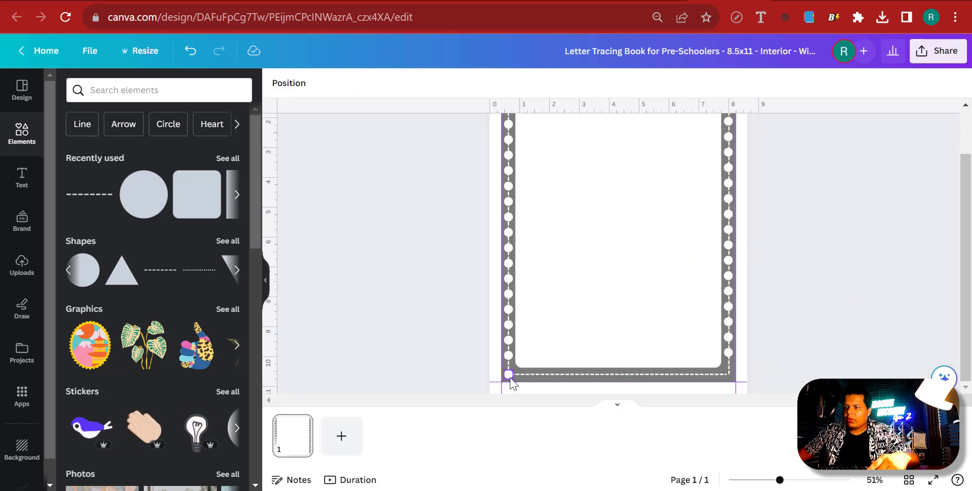
{"action": "left_click", "coordinate": [729, 356]}
{"action": "key", "text": "shift+Right"}
{"action": "key", "text": "shift+Down"}
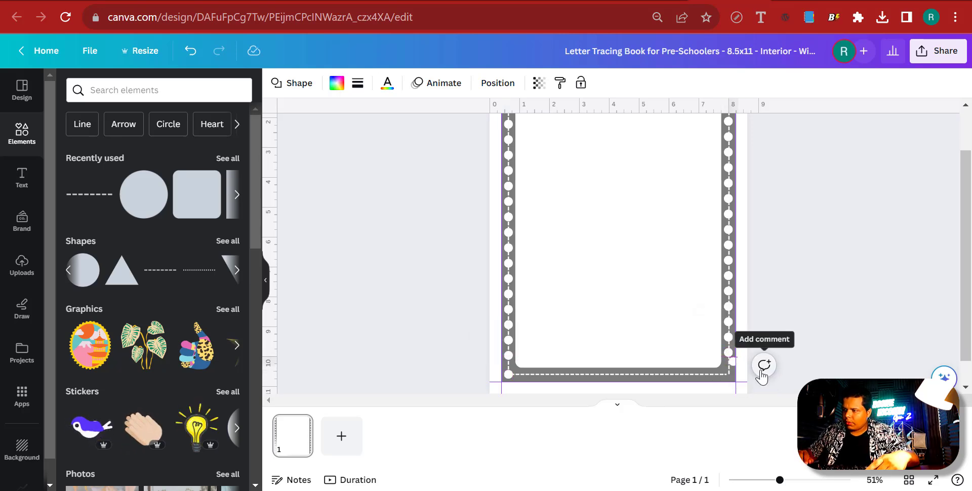
{"action": "key", "text": "shift+Left"}
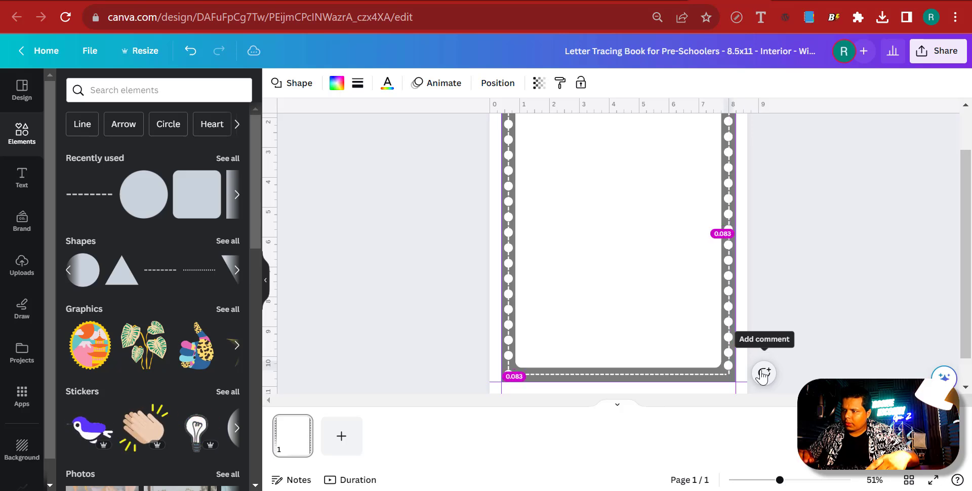
{"action": "key", "text": "shift+Down"}
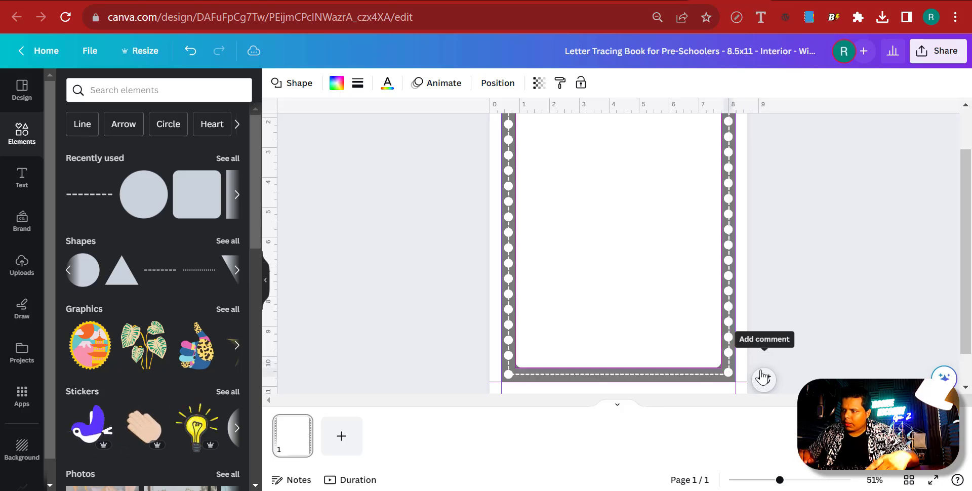
{"action": "key", "text": "Down"}
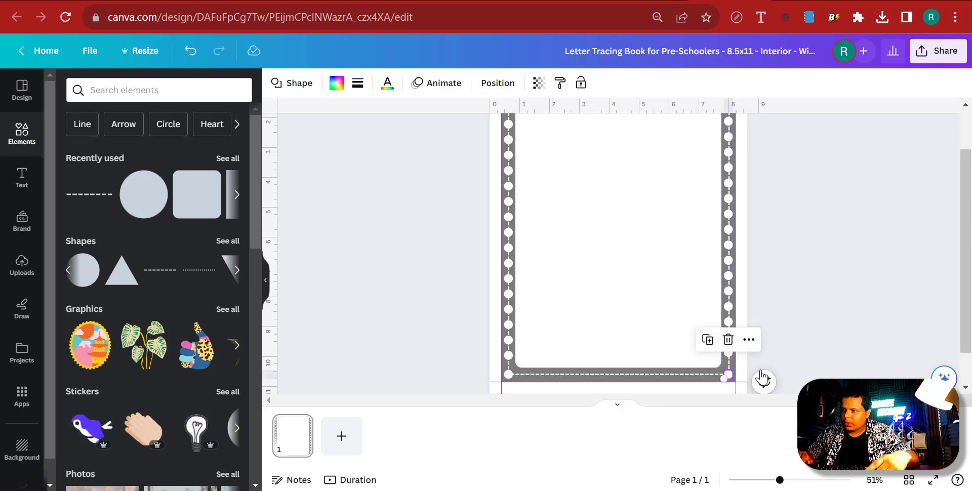
{"action": "left_click", "coordinate": [831, 306]}
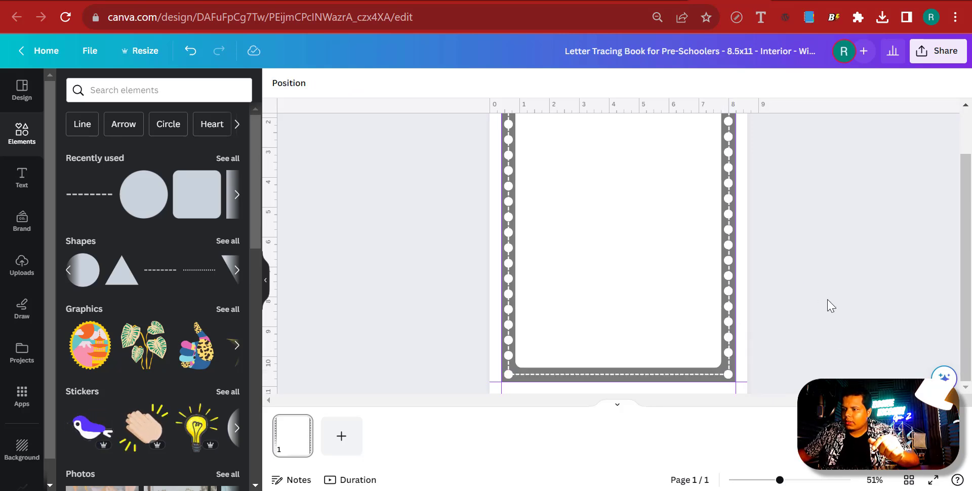
Duplicate the eleven dots above the bottom-right corner dot, rotate the copies to horizontal and place them on the bottom dashed line from the left
{"action": "scroll", "coordinate": [827, 303], "scroll_direction": "up", "scroll_amount": 1}
{"action": "scroll", "coordinate": [829, 329], "scroll_direction": "down", "scroll_amount": 1}
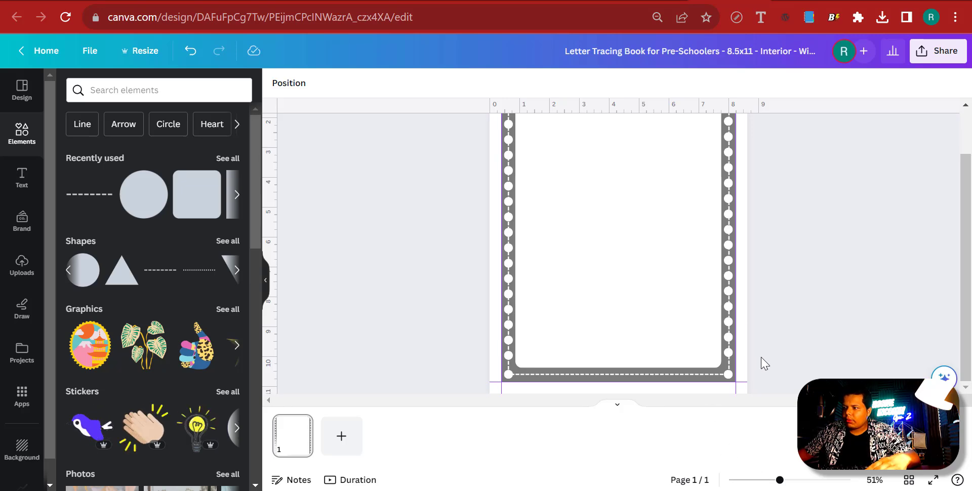
{"action": "left_click_drag", "start_coordinate": [760, 356], "coordinate": [730, 205]}
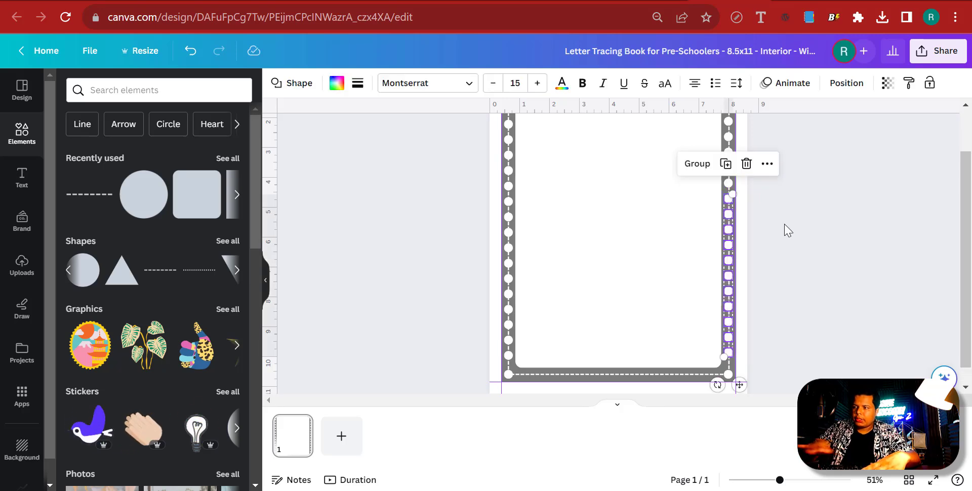
{"action": "key", "text": "ctrl+d"}
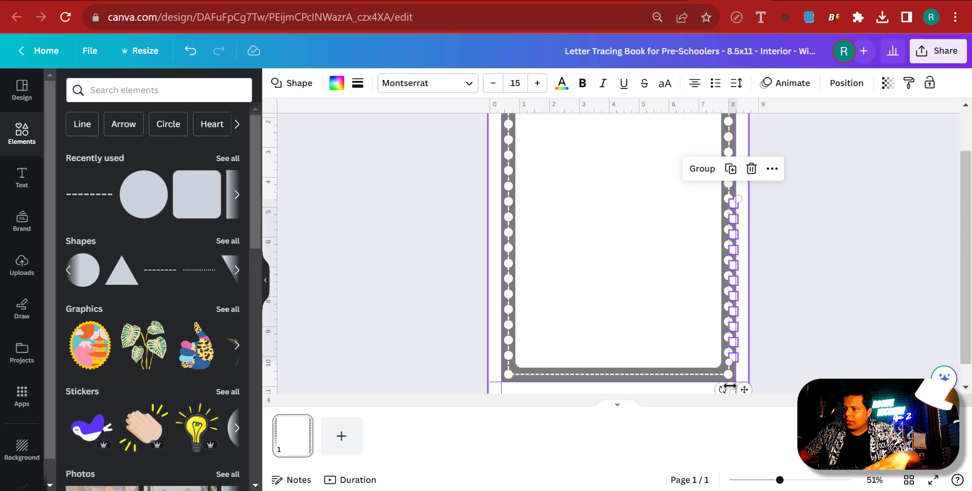
{"action": "left_click_drag", "start_coordinate": [722, 389], "coordinate": [699, 269]}
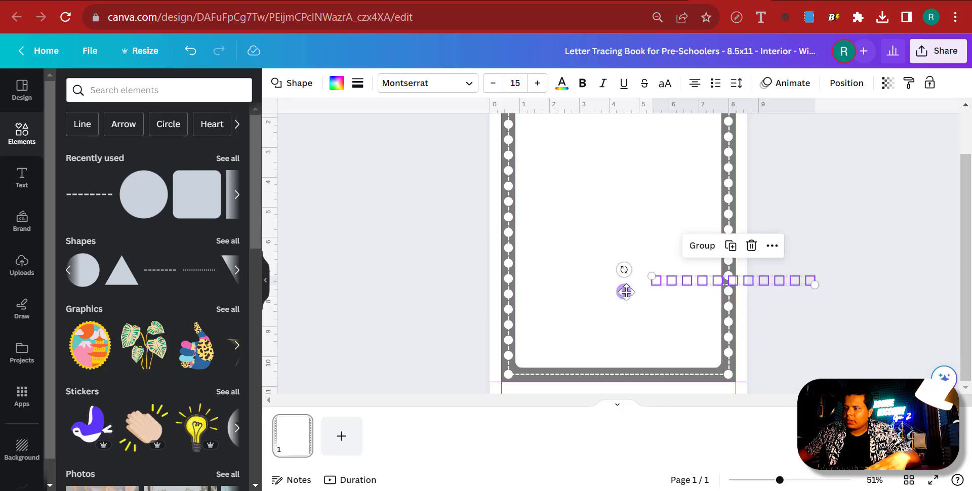
{"action": "left_click_drag", "start_coordinate": [624, 292], "coordinate": [498, 381]}
{"action": "left_click", "coordinate": [818, 365]}
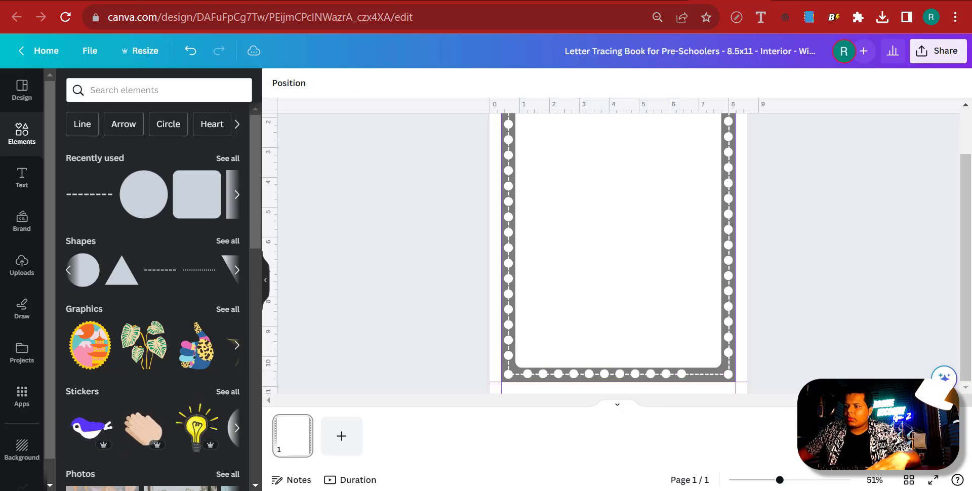
Extend the bottom row with two more evenly spaced dot copies to fill the gap before the bottom-right corner dot
{"action": "left_click", "coordinate": [807, 480]}
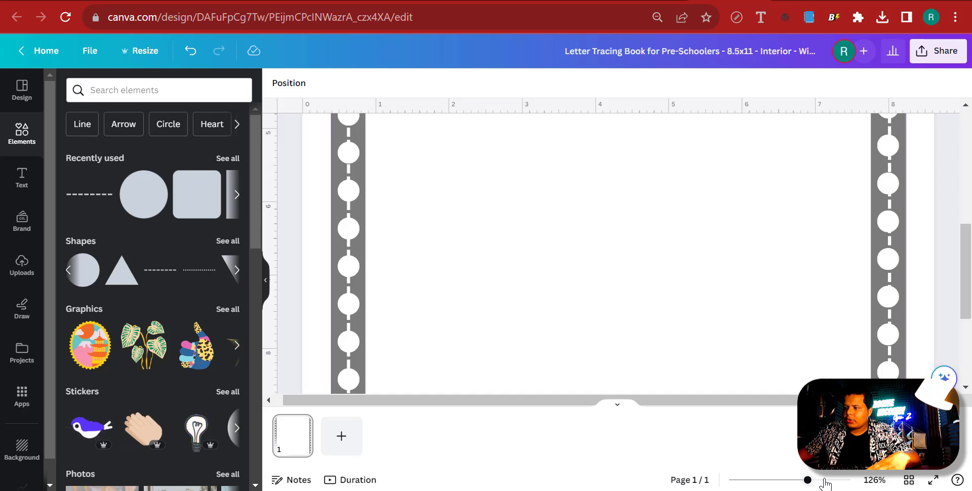
{"action": "left_click", "coordinate": [824, 479]}
{"action": "scroll", "coordinate": [811, 350], "scroll_direction": "down", "scroll_amount": 5}
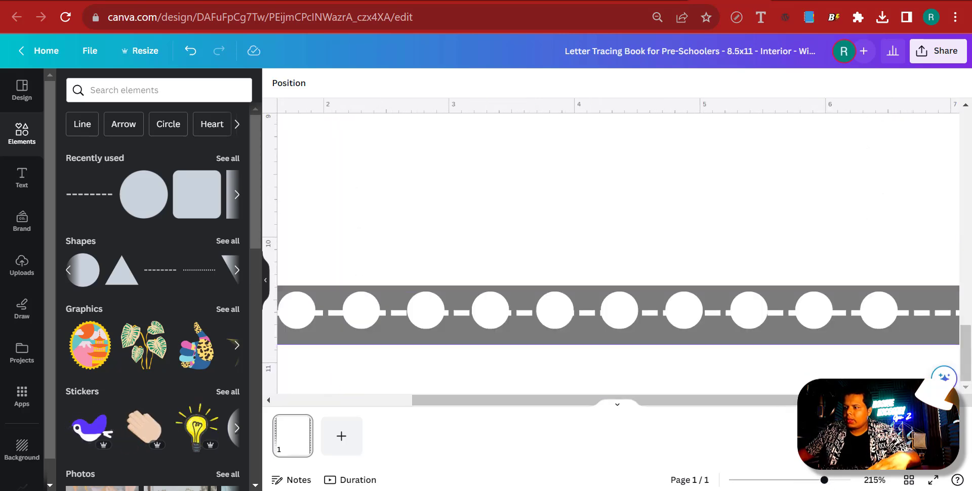
{"action": "scroll", "coordinate": [673, 305], "scroll_direction": "right", "scroll_amount": 3}
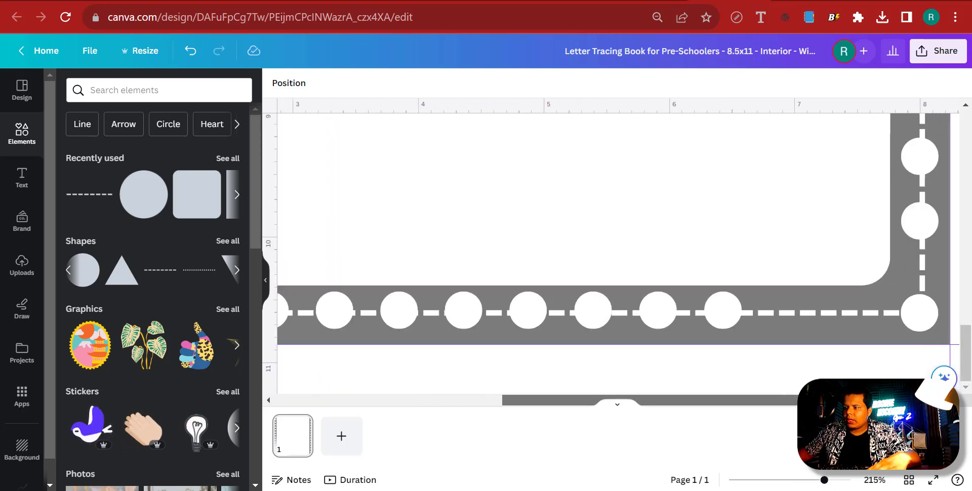
{"action": "left_click_drag", "start_coordinate": [618, 247], "coordinate": [843, 315]}
{"action": "left_click", "coordinate": [836, 357]}
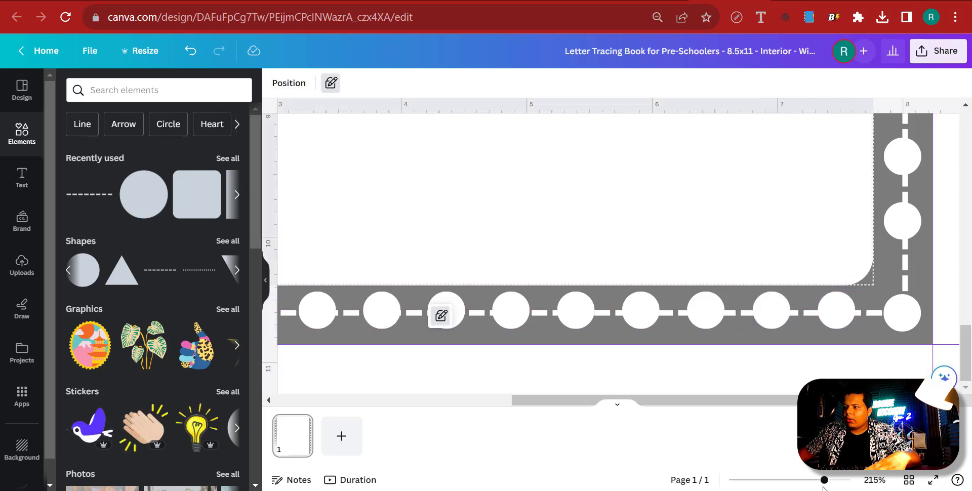
Try to duplicate the bottom border's row of dots between the corners for the top border
{"action": "left_click", "coordinate": [794, 481]}
{"action": "left_click_drag", "start_coordinate": [773, 389], "coordinate": [474, 360]}
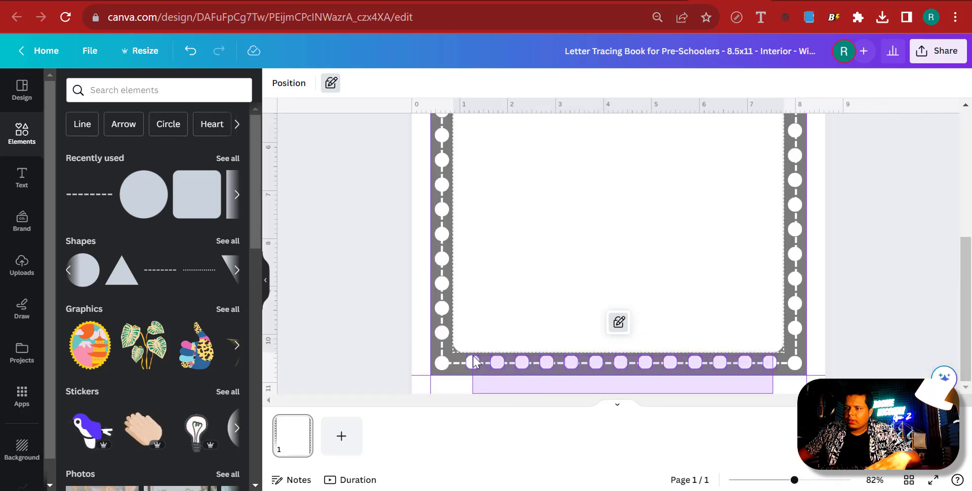
{"action": "left_click_drag", "start_coordinate": [580, 383], "coordinate": [569, 378]}
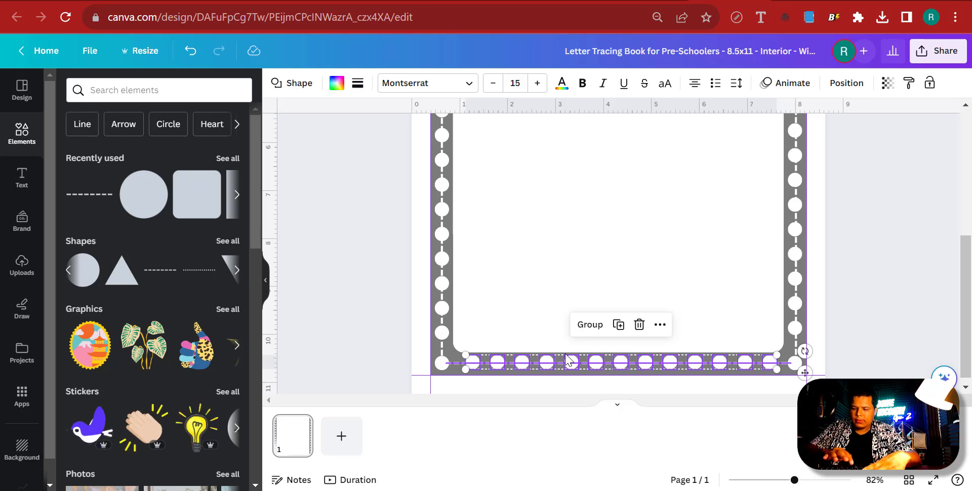
{"action": "key", "text": "ctrl+g"}
{"action": "scroll", "coordinate": [610, 290], "scroll_direction": "up", "scroll_amount": 6}
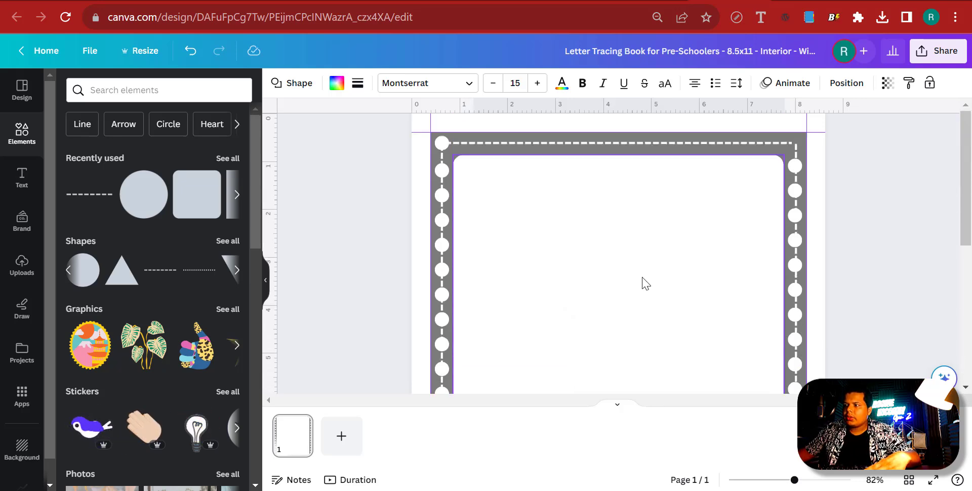
{"action": "scroll", "coordinate": [646, 283], "scroll_direction": "down", "scroll_amount": 6}
{"action": "left_click_drag", "start_coordinate": [734, 338], "coordinate": [736, 343]}
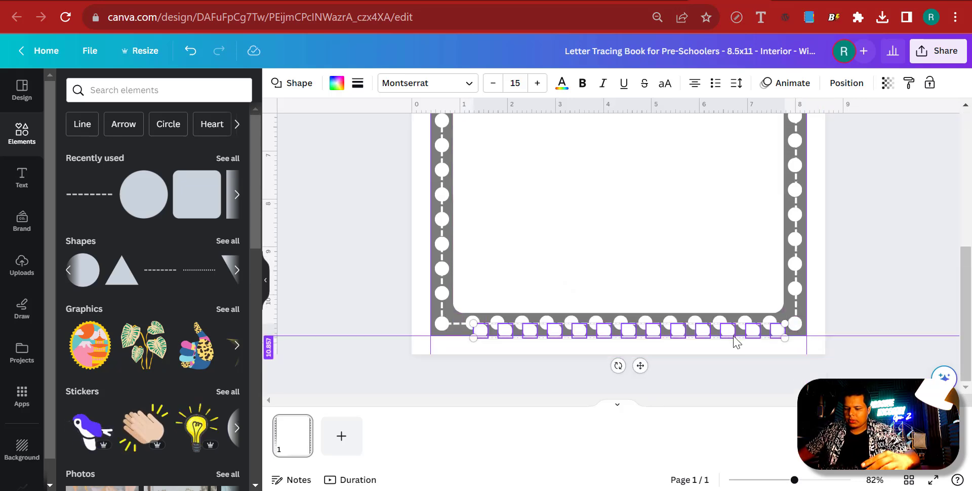
{"action": "left_click_drag", "start_coordinate": [489, 320], "coordinate": [489, 322]}
{"action": "left_click", "coordinate": [486, 326]}
{"action": "scroll", "coordinate": [486, 326], "scroll_direction": "up", "scroll_amount": 1}
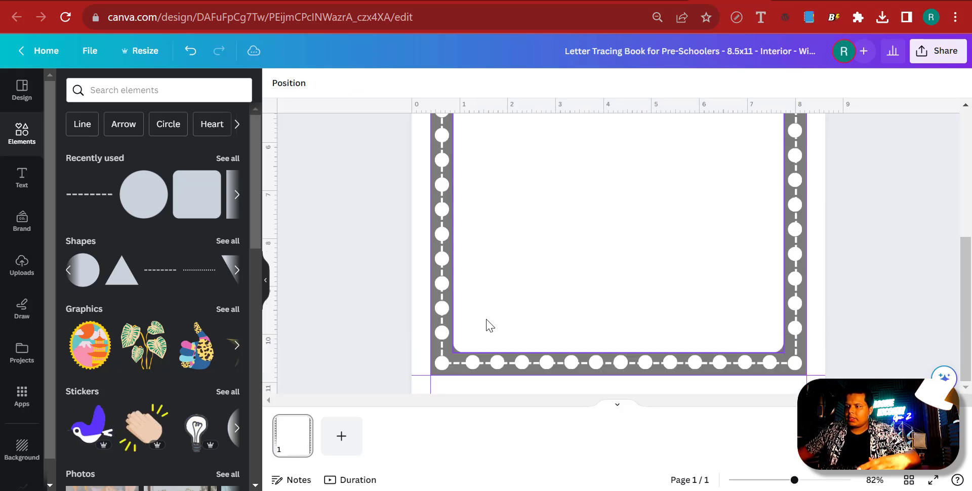
{"action": "left_click_drag", "start_coordinate": [814, 388], "coordinate": [475, 366]}
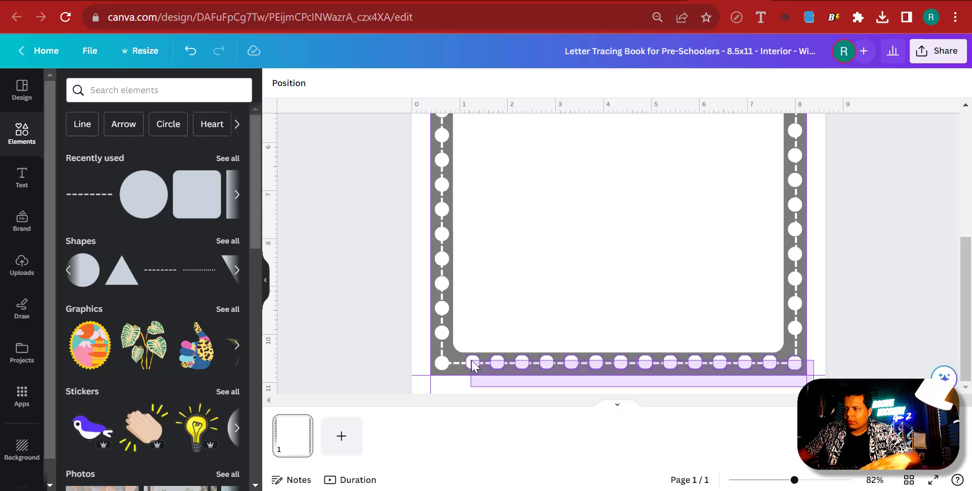
{"action": "left_click_drag", "start_coordinate": [606, 405], "coordinate": [609, 407]}
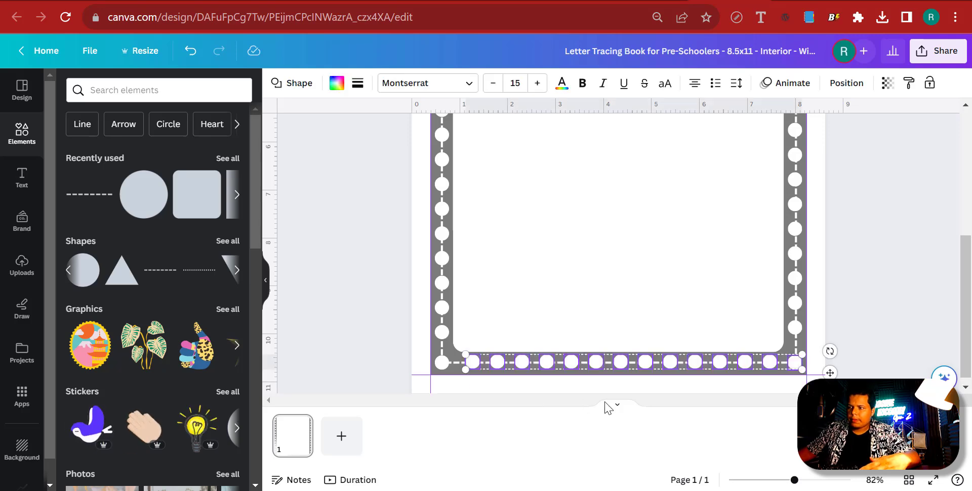
{"action": "left_click", "coordinate": [904, 346]}
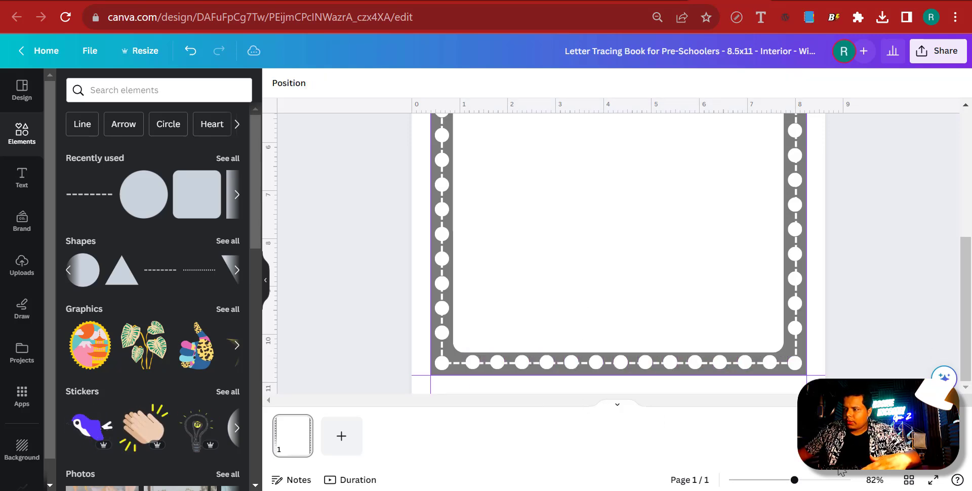
Move the bottom-right corner dot down slightly so it lines up with the bottom border's row of dots
{"action": "left_click", "coordinate": [814, 485]}
{"action": "scroll", "coordinate": [890, 358], "scroll_direction": "right", "scroll_amount": 5}
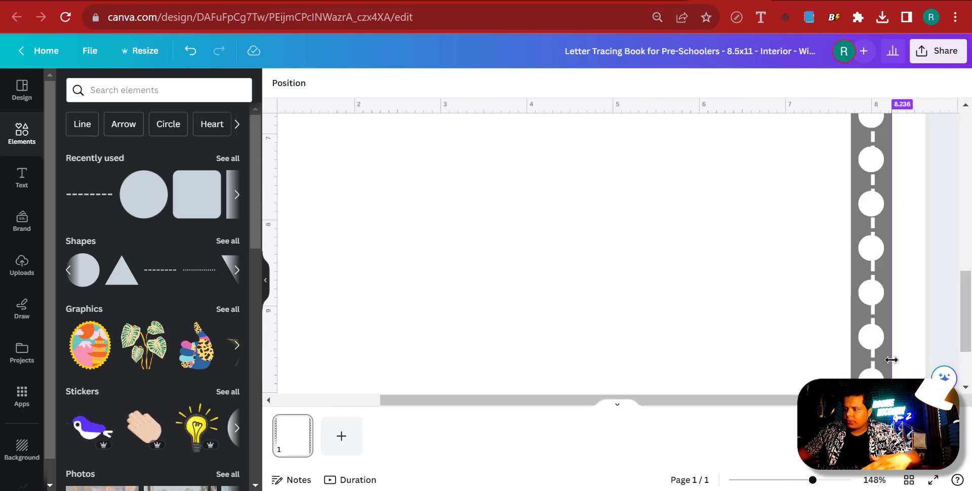
{"action": "scroll", "coordinate": [884, 355], "scroll_direction": "down", "scroll_amount": 2}
{"action": "left_click", "coordinate": [872, 343]}
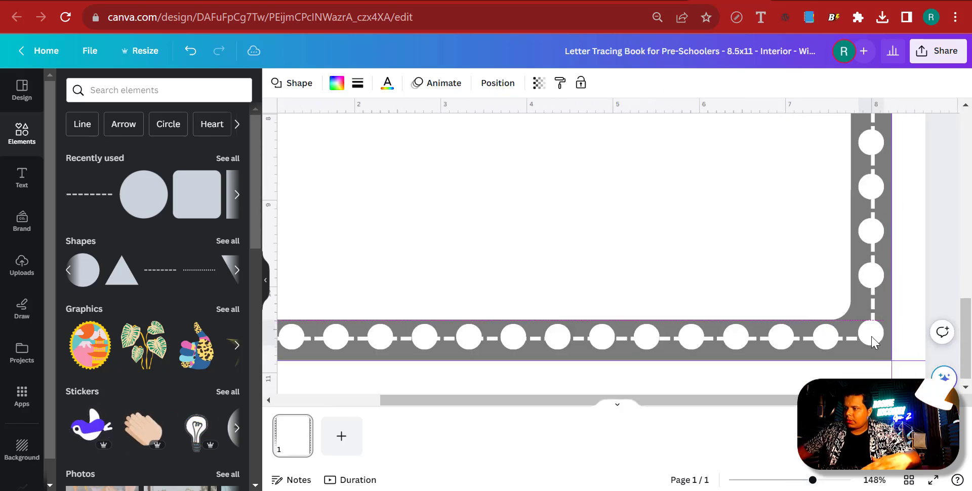
{"action": "left_click_drag", "start_coordinate": [872, 347], "coordinate": [871, 352]}
{"action": "left_click", "coordinate": [940, 335]}
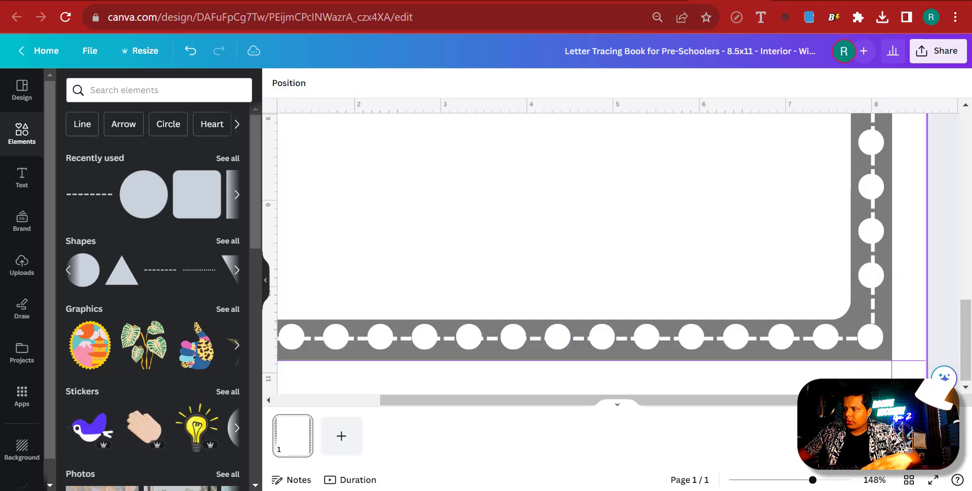
Align the bottom-left corner dot with the bottom border's row of dots
{"action": "left_click_drag", "start_coordinate": [643, 400], "coordinate": [481, 413]}
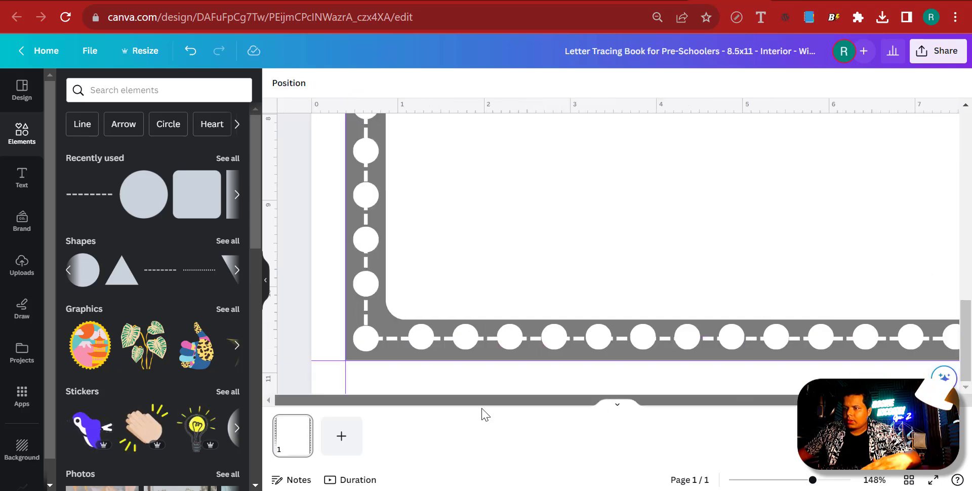
{"action": "left_click", "coordinate": [371, 339]}
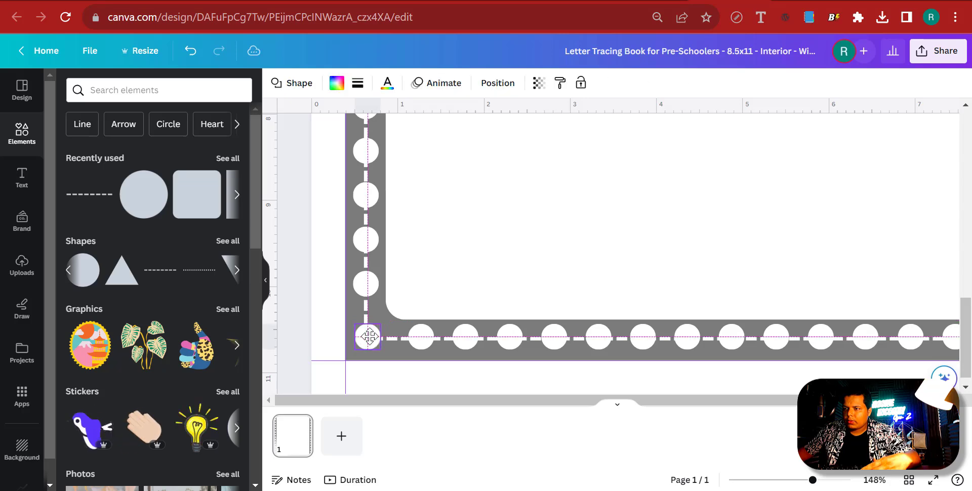
{"action": "left_click", "coordinate": [332, 343]}
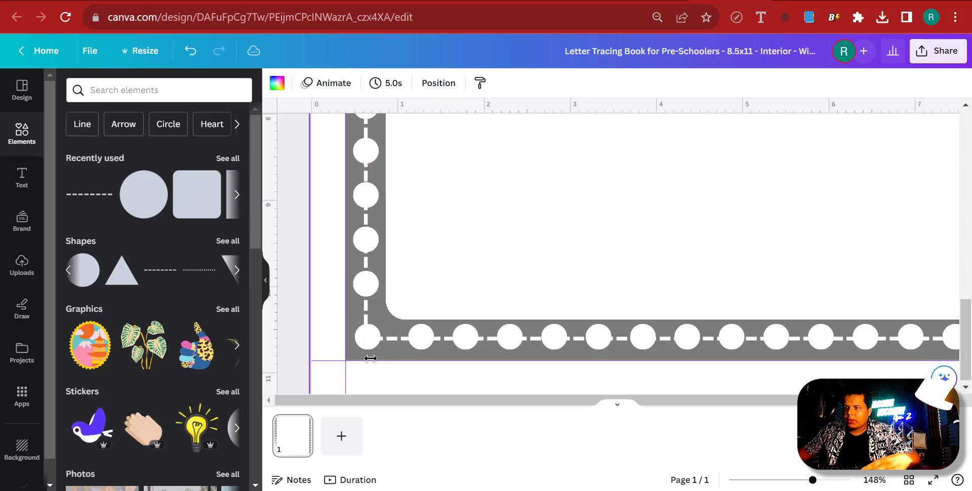
{"action": "left_click_drag", "start_coordinate": [571, 409], "coordinate": [749, 403]}
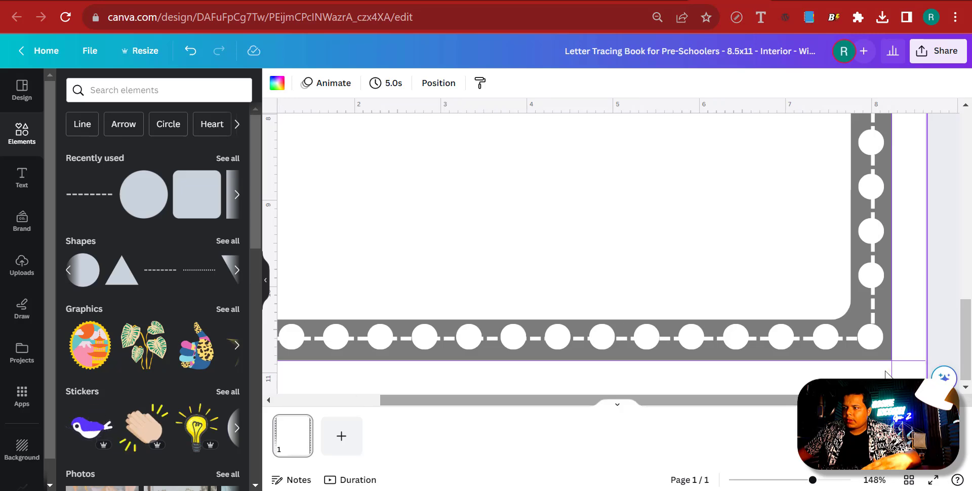
{"action": "left_click_drag", "start_coordinate": [791, 344], "coordinate": [732, 349]}
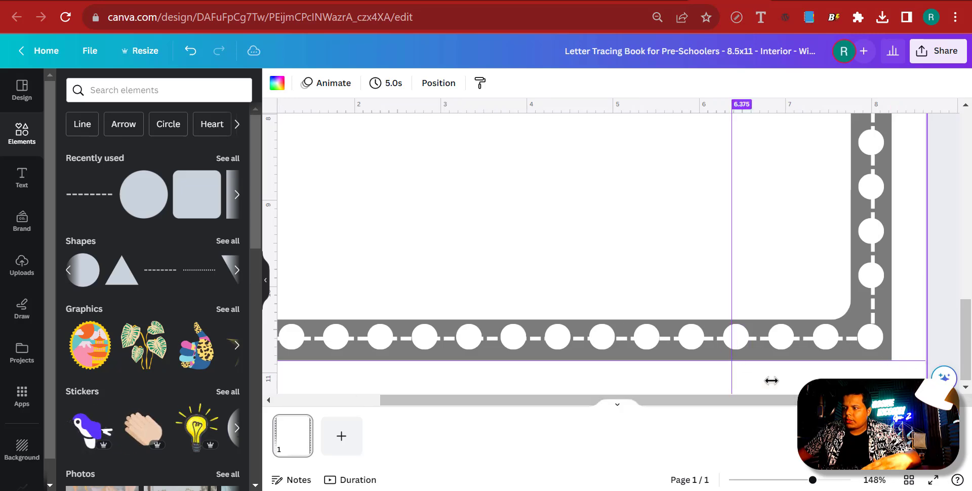
{"action": "left_click", "coordinate": [190, 50]}
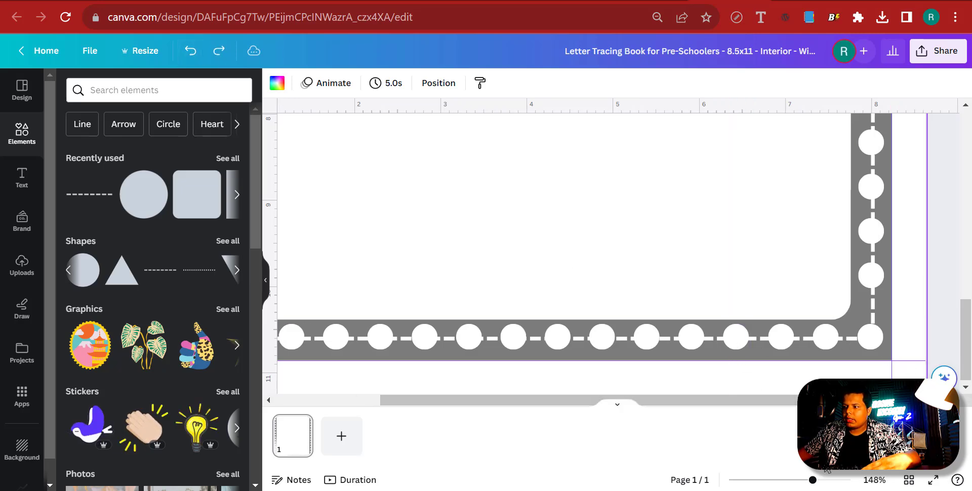
Duplicate the bottom row of dots including the bottom-right corner dot, and move the copies up onto the top dashed line
{"action": "left_click", "coordinate": [773, 480]}
{"action": "left_click_drag", "start_coordinate": [711, 394], "coordinate": [566, 370]}
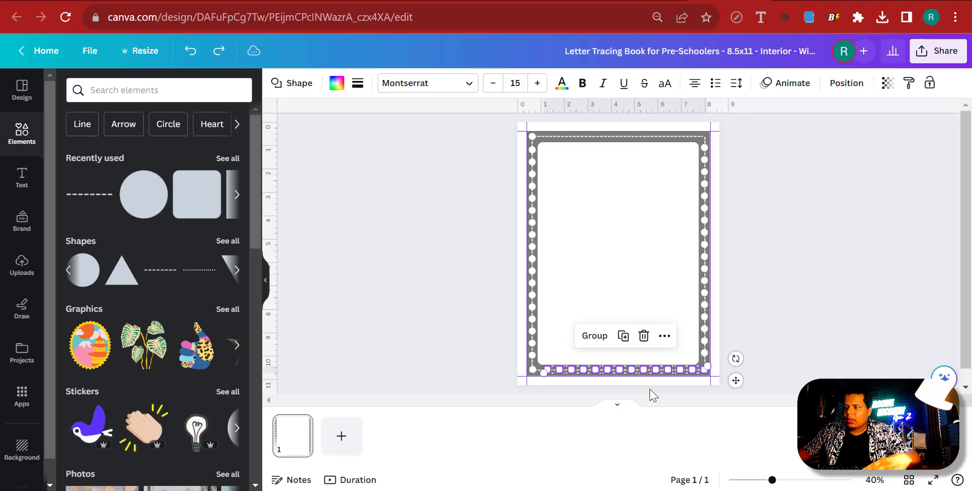
{"action": "key", "text": "shift+Down"}
{"action": "key", "text": "shift+Down"}
{"action": "key", "text": "shift+Right"}
{"action": "key", "text": "shift+Right"}
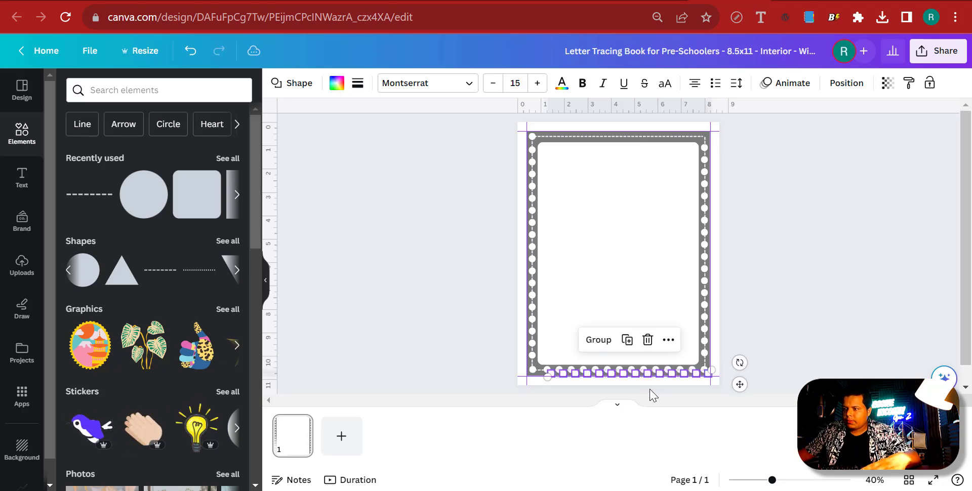
{"action": "left_click_drag", "start_coordinate": [737, 383], "coordinate": [737, 382]}
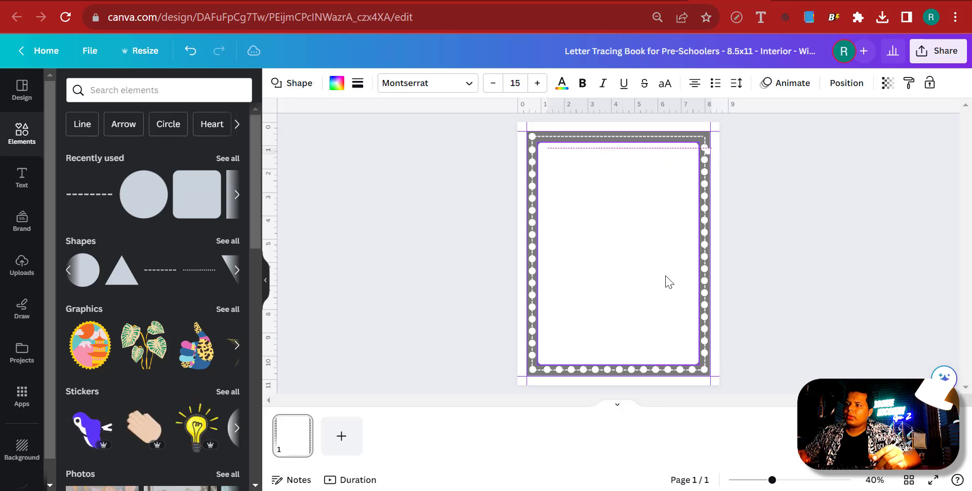
{"action": "key", "text": "Up"}
{"action": "key", "text": "Up"}
{"action": "key", "text": "Up"}
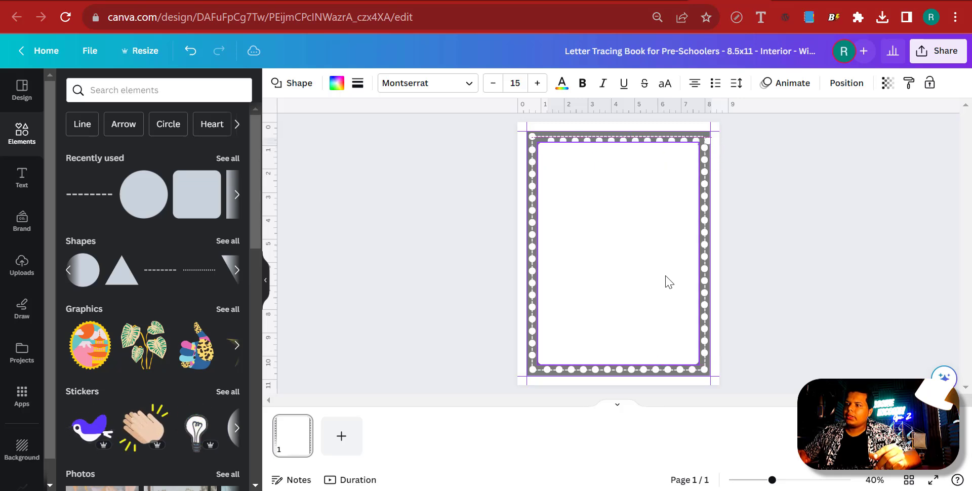
{"action": "key", "text": "Up"}
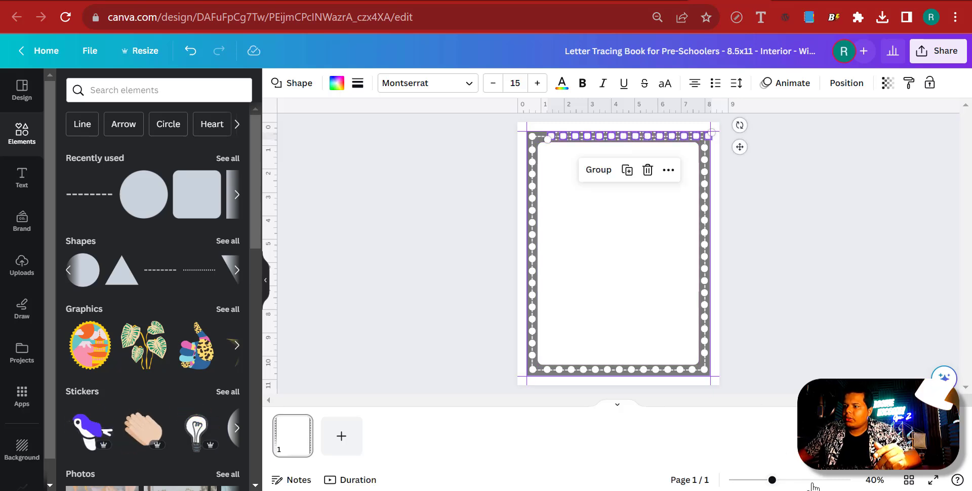
Shift the top row of dots left so its last dot sits at the top-right corner, aligned with the right border's dots
{"action": "left_click", "coordinate": [839, 481]}
{"action": "scroll", "coordinate": [847, 362], "scroll_direction": "up", "scroll_amount": 12}
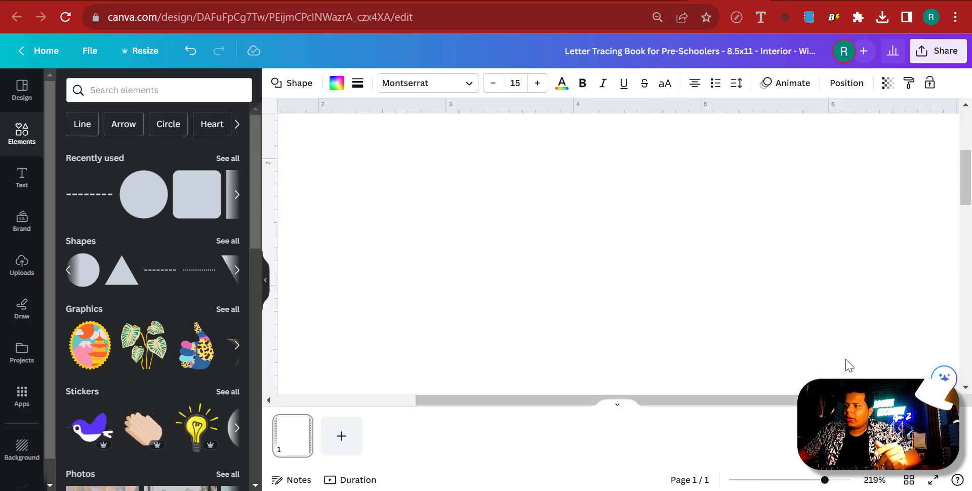
{"action": "scroll", "coordinate": [697, 243], "scroll_direction": "right", "scroll_amount": 5}
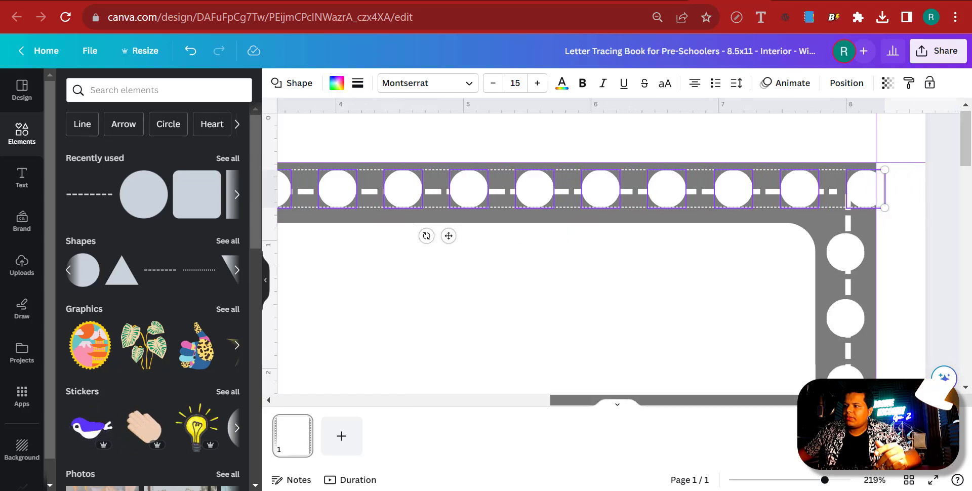
{"action": "scroll", "coordinate": [709, 220], "scroll_direction": "left", "scroll_amount": 1}
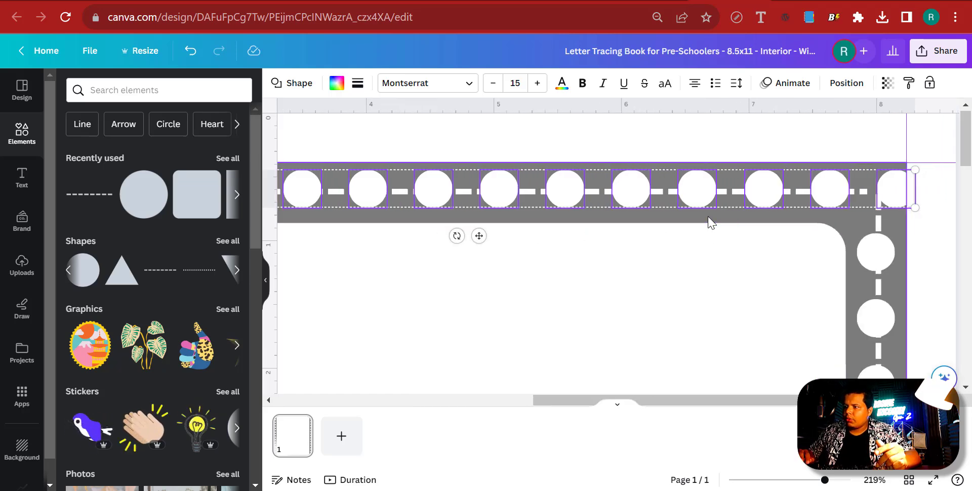
{"action": "left_click_drag", "start_coordinate": [683, 191], "coordinate": [673, 189]}
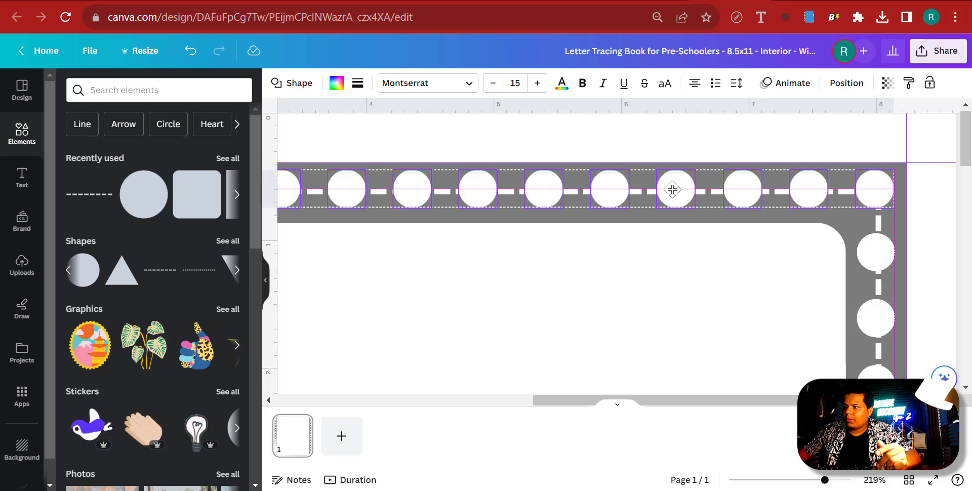
{"action": "left_click_drag", "start_coordinate": [672, 189], "coordinate": [673, 189]}
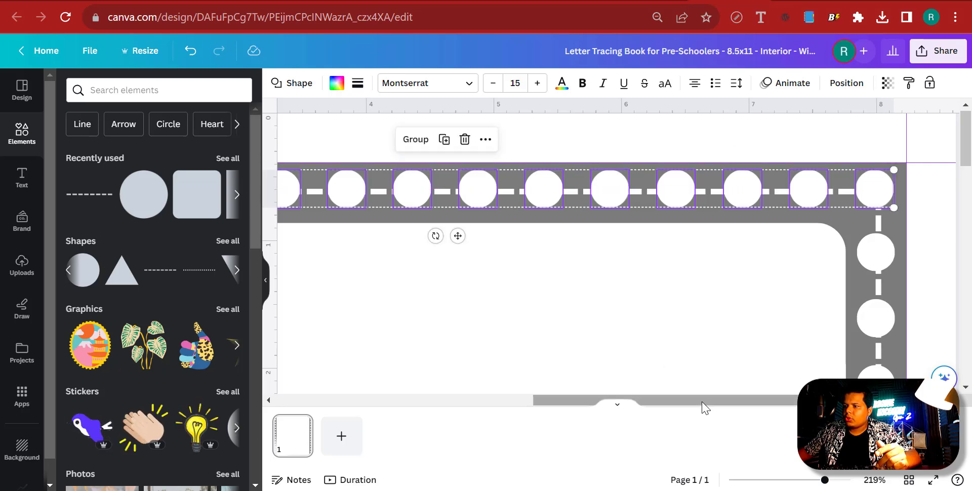
{"action": "left_click_drag", "start_coordinate": [703, 401], "coordinate": [456, 404]}
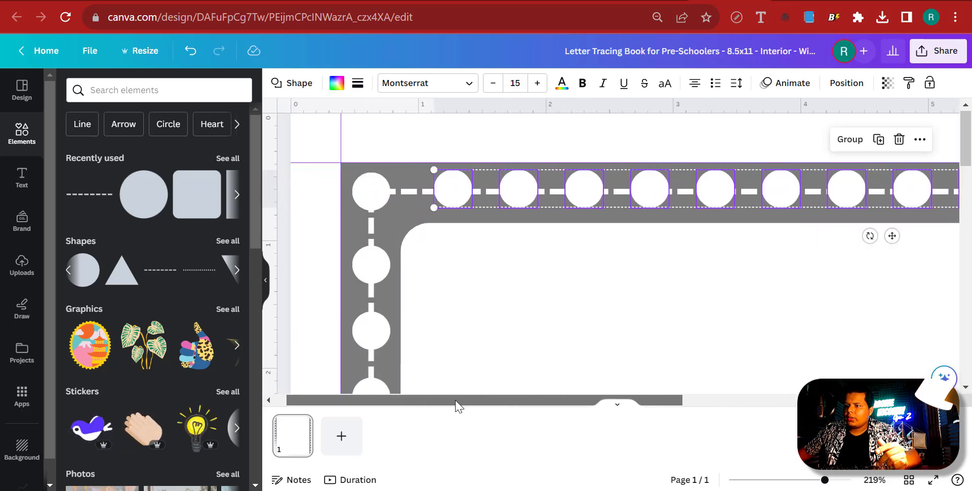
{"action": "left_click", "coordinate": [511, 138]}
{"action": "left_click_drag", "start_coordinate": [536, 399], "coordinate": [800, 384]}
{"action": "left_click", "coordinate": [778, 480]}
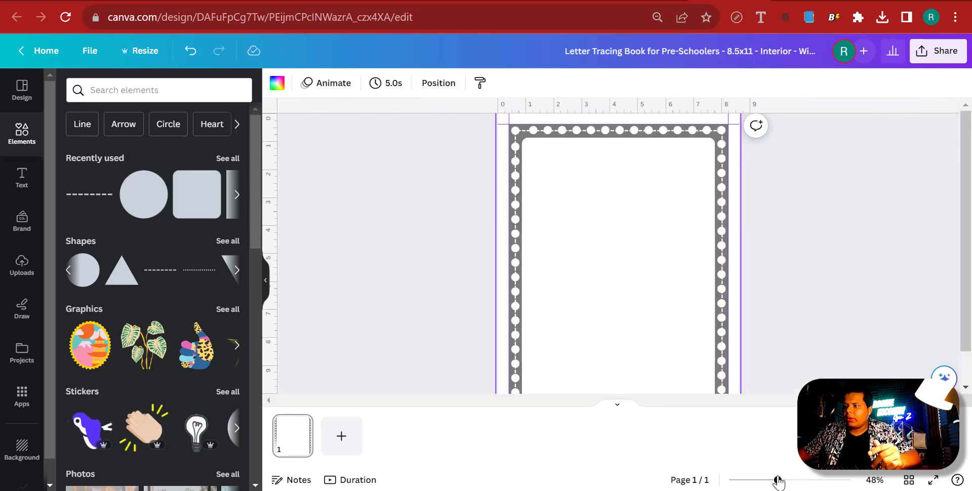
Select all the dots and dashed lines of the finished border and lock them
{"action": "left_click", "coordinate": [838, 302]}
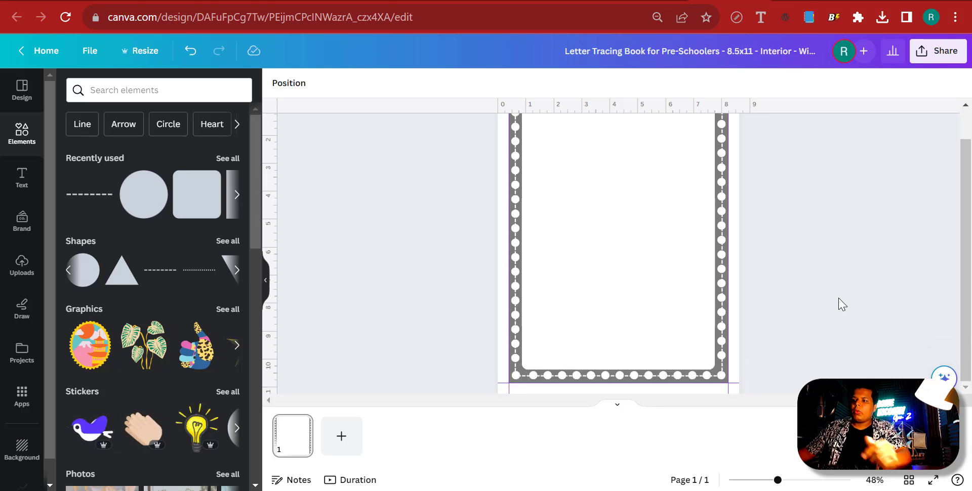
{"action": "left_click_drag", "start_coordinate": [771, 384], "coordinate": [502, 114]}
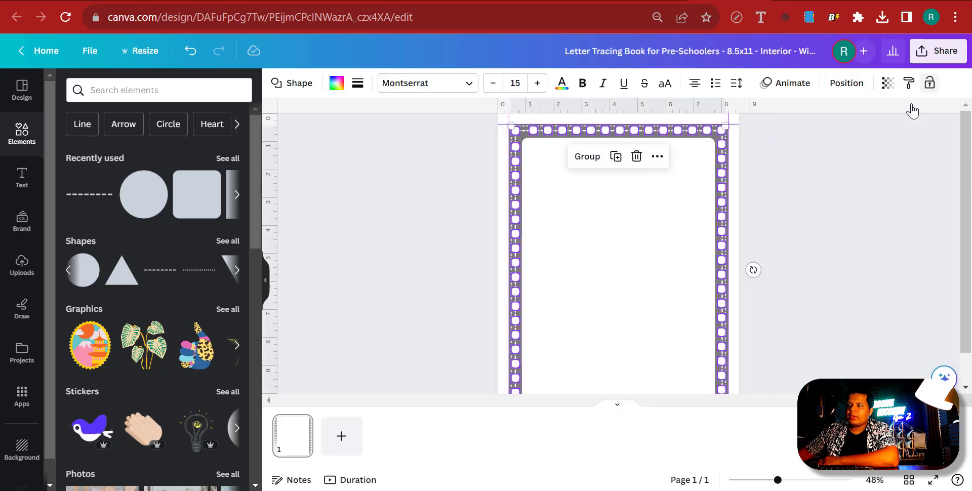
{"action": "left_click", "coordinate": [828, 238]}
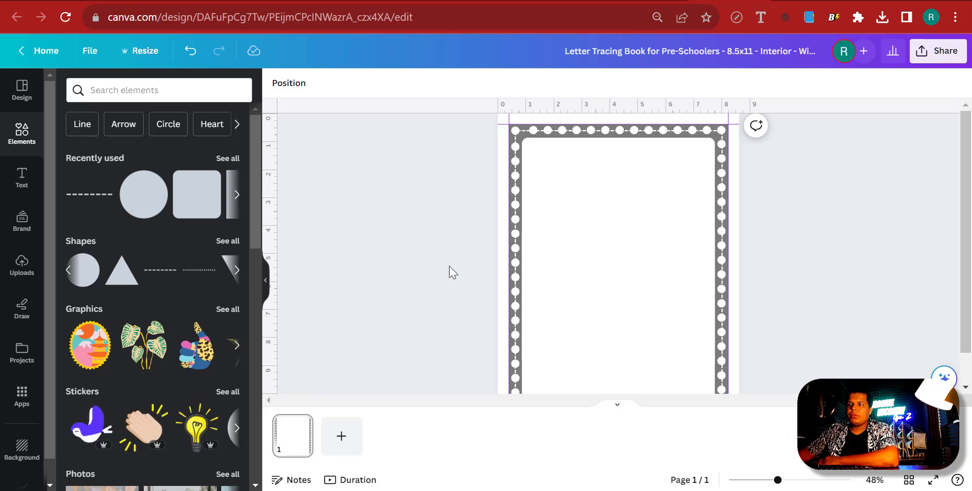
Duplicate the bordered page until the document has 52 pages
{"action": "left_click", "coordinate": [300, 438]}
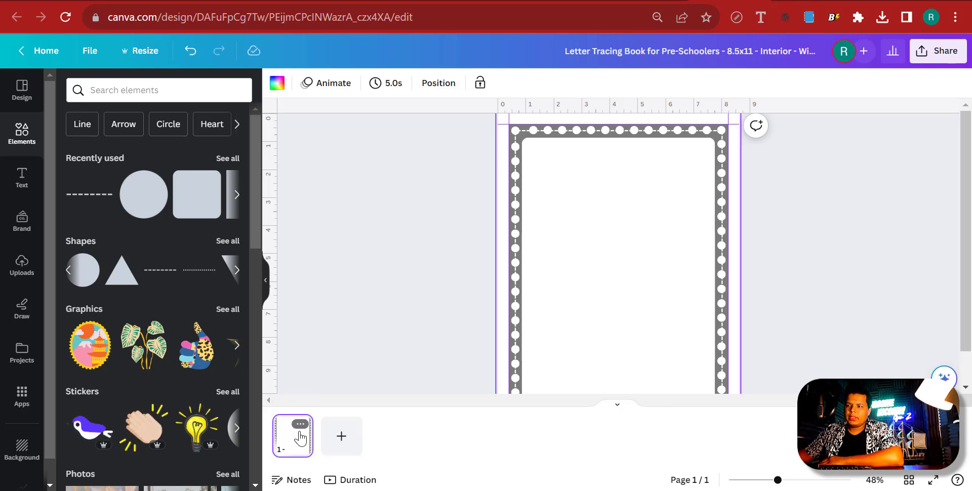
{"action": "left_click", "coordinate": [357, 440]}
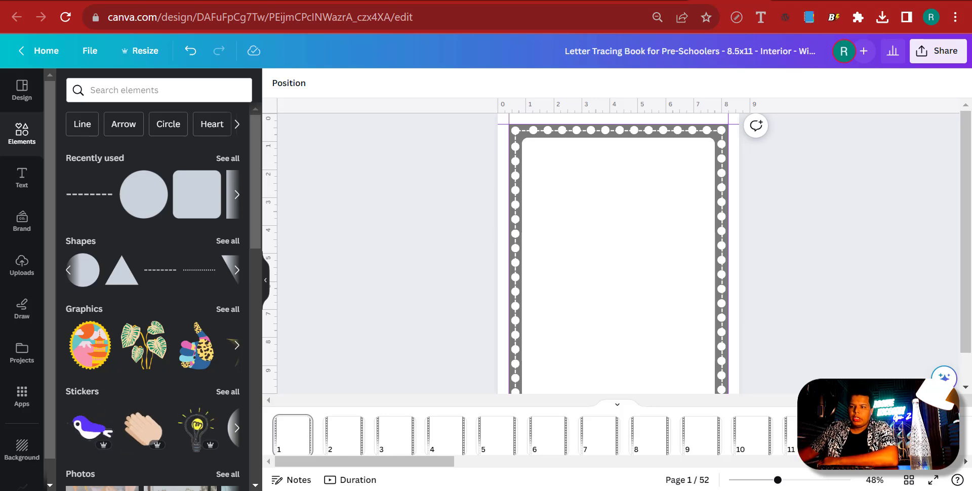
Bring image 1, the letter A tracing sheet, from the JPG folder into the design and place it inside the border on page 1
{"action": "left_click", "coordinate": [309, 440]}
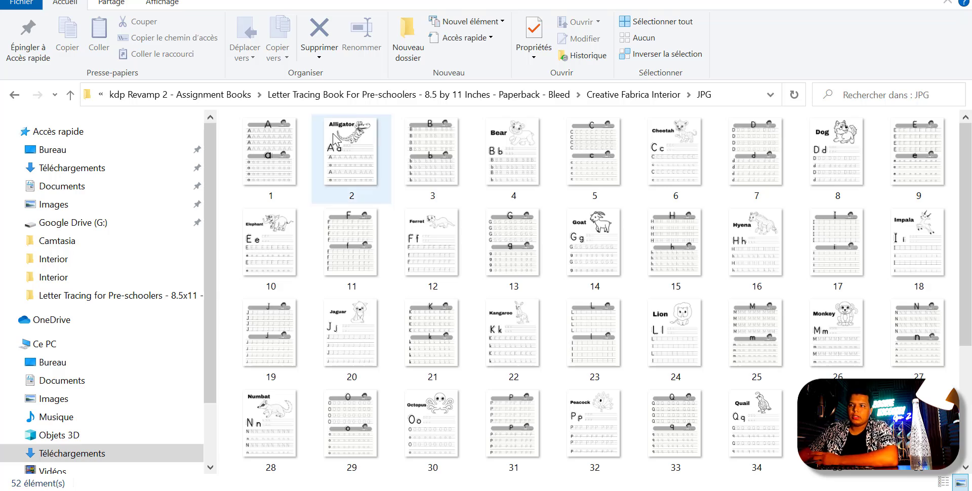
{"action": "left_click", "coordinate": [270, 168]}
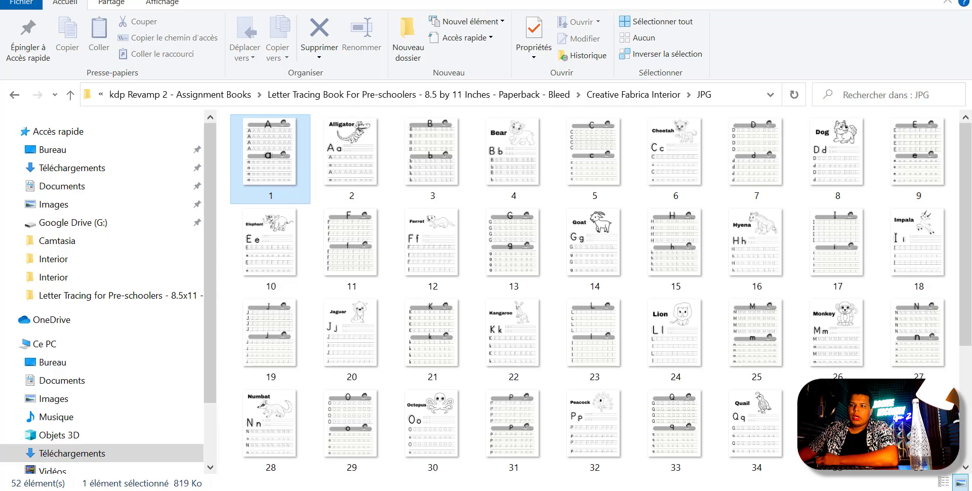
{"action": "left_click_drag", "start_coordinate": [270, 152], "coordinate": [586, 289]}
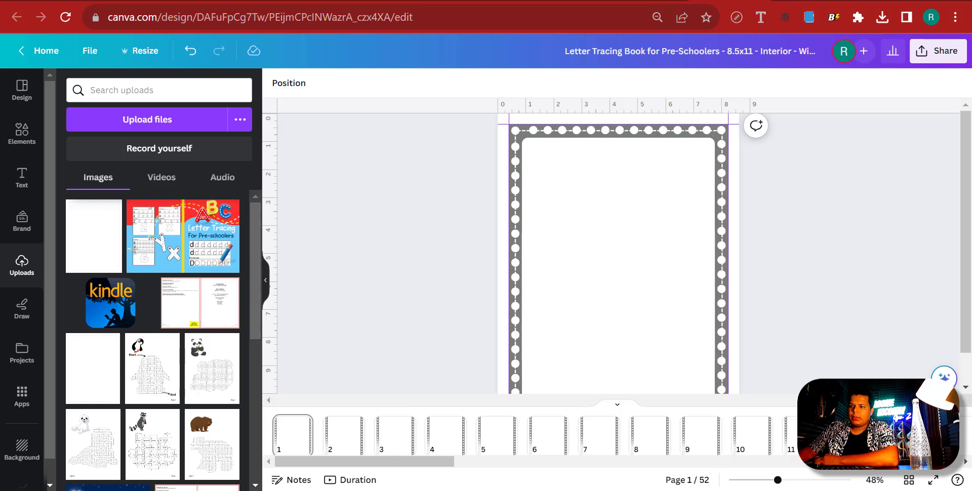
{"action": "left_click", "coordinate": [319, 436]}
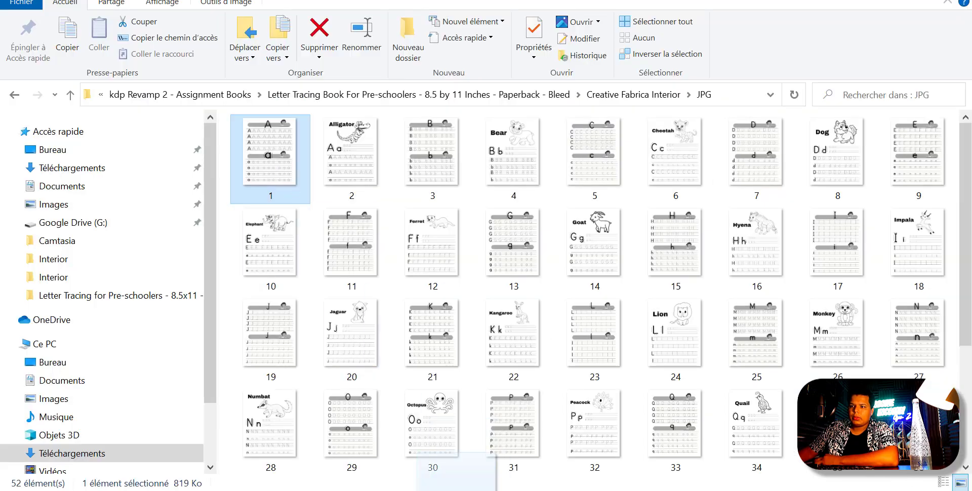
{"action": "left_click_drag", "start_coordinate": [456, 483], "coordinate": [613, 287]}
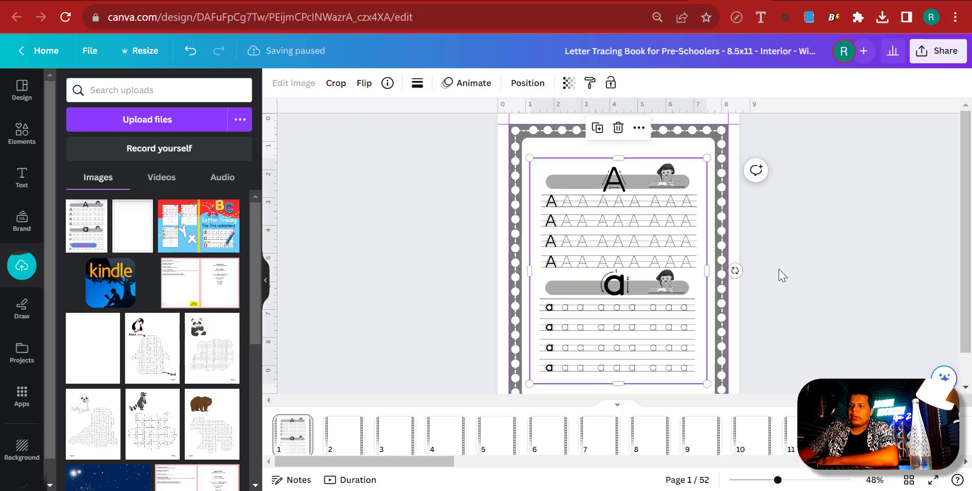
{"action": "left_click", "coordinate": [834, 307]}
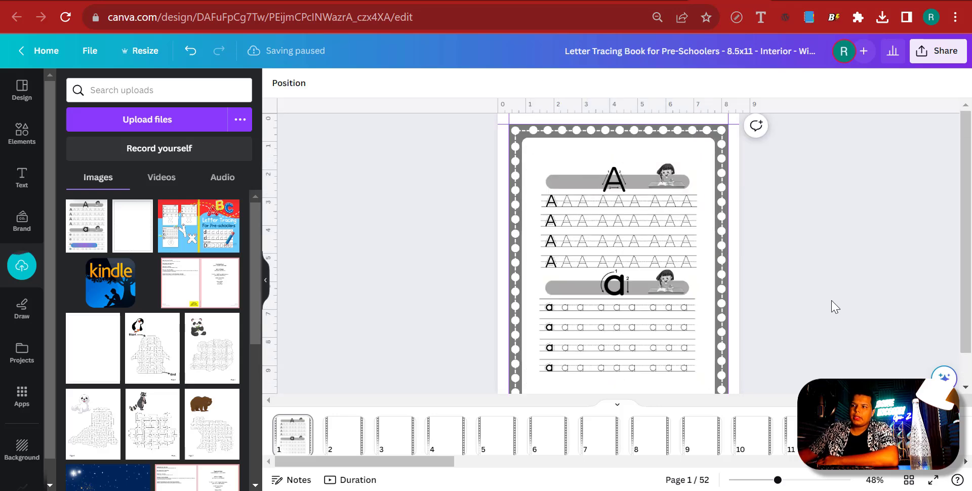
{"action": "scroll", "coordinate": [835, 307], "scroll_direction": "down", "scroll_amount": 1}
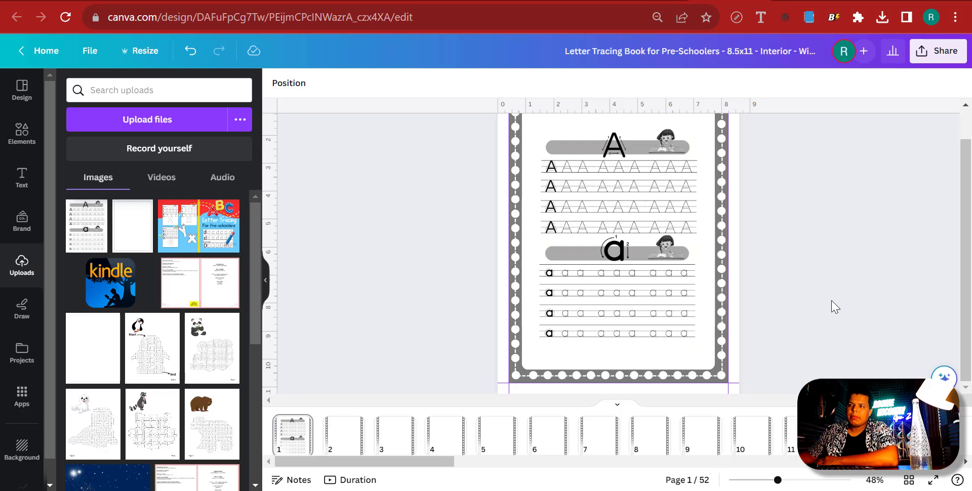
Bring image 2, the Alligator tracing sheet, from the JPG folder into the design and place it inside the border on page 2
{"action": "left_click", "coordinate": [628, 276]}
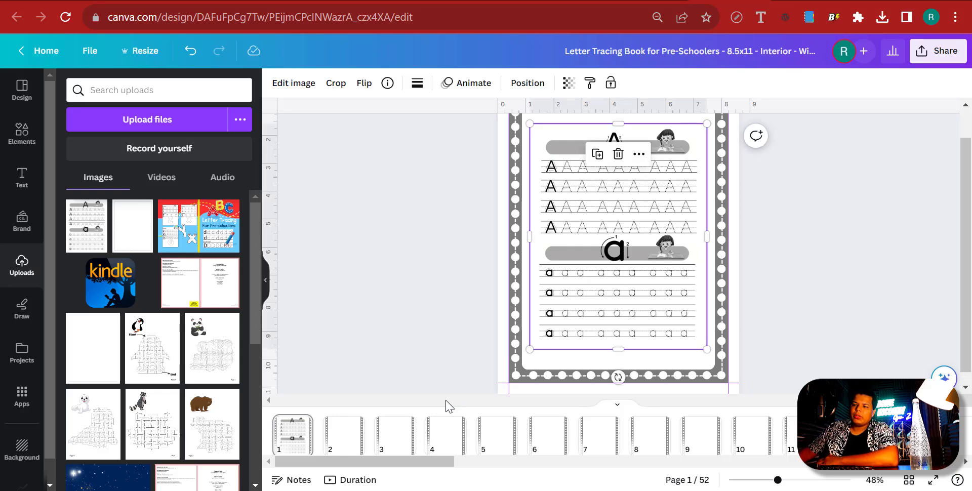
{"action": "mouse_move", "coordinate": [347, 427]}
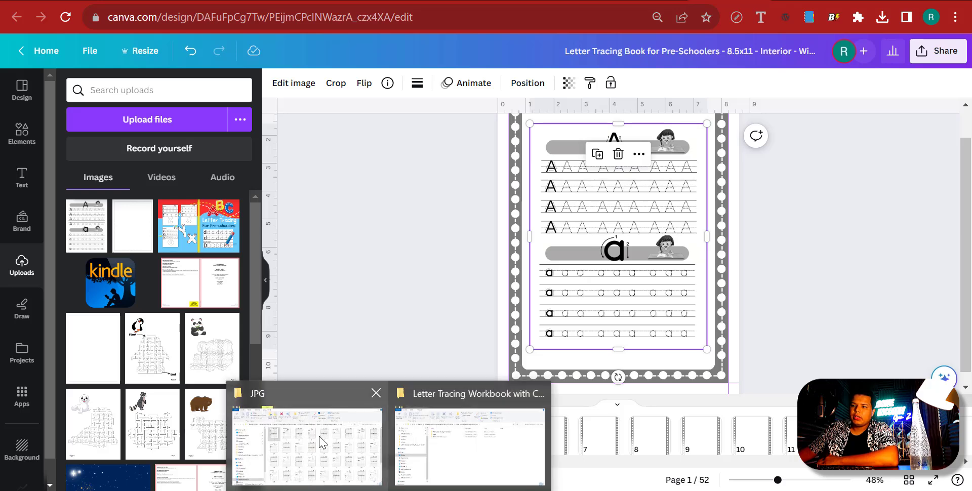
{"action": "left_click", "coordinate": [324, 442]}
{"action": "left_click", "coordinate": [351, 164]}
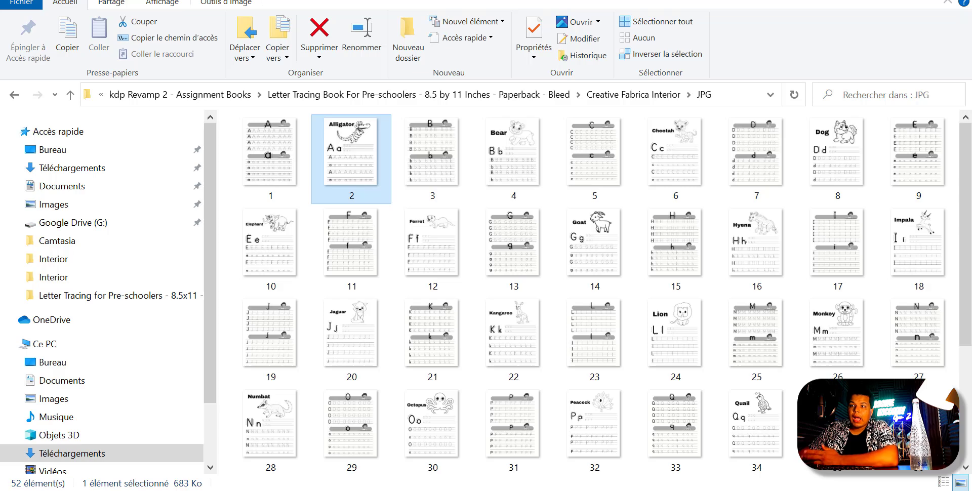
{"action": "left_click_drag", "start_coordinate": [352, 162], "coordinate": [619, 319]}
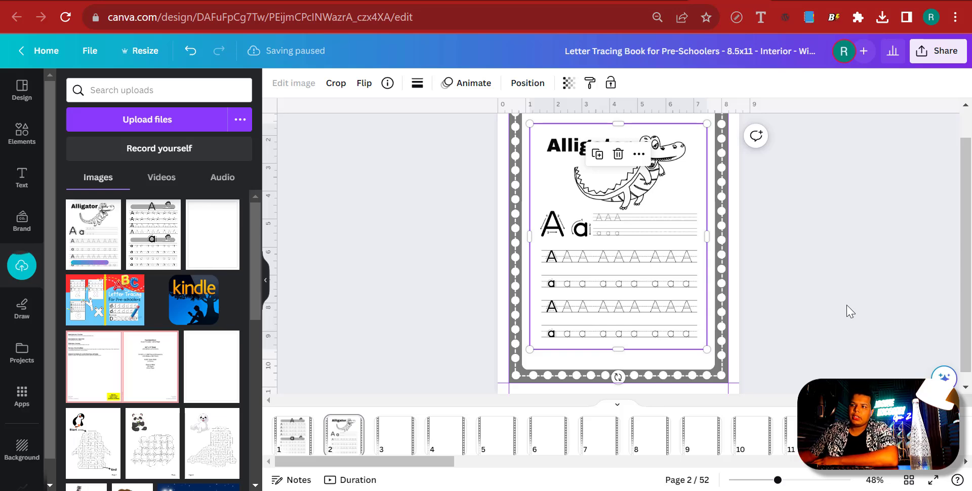
{"action": "left_click", "coordinate": [778, 200]}
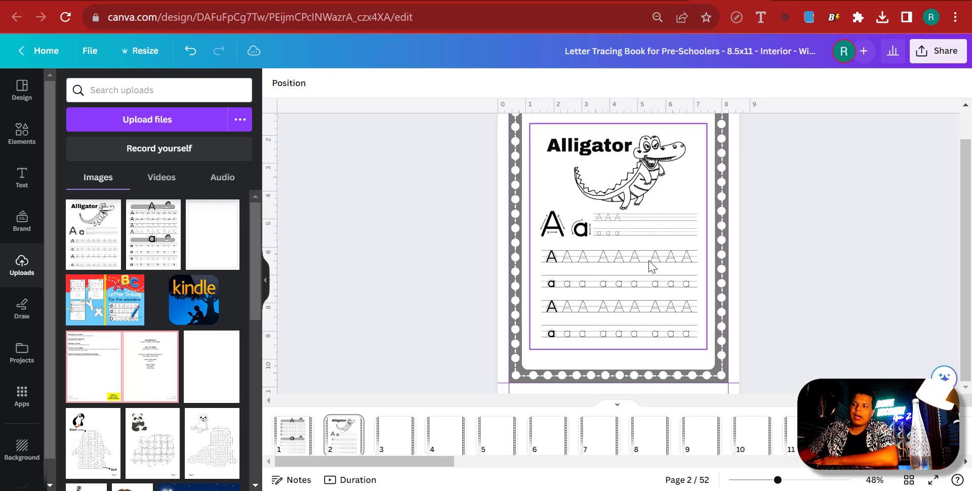